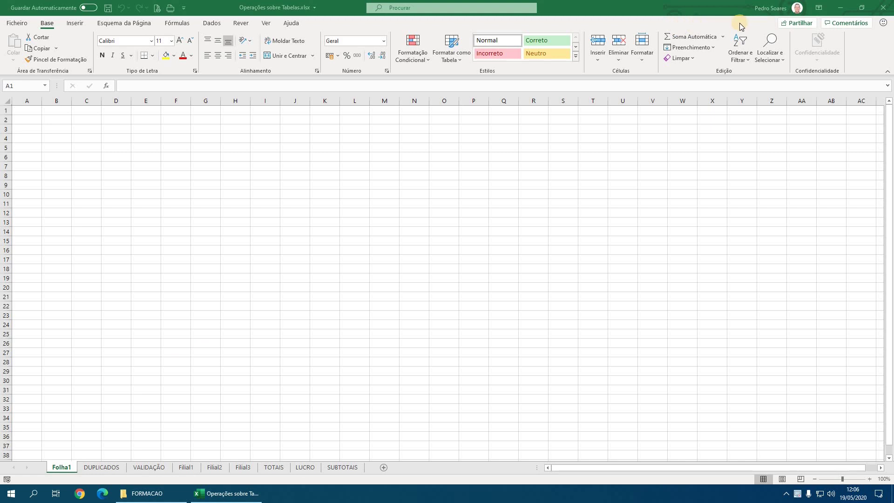
Open the DUPLICADOS sheet and enlarge its table for reading.
left_click(745, 54)
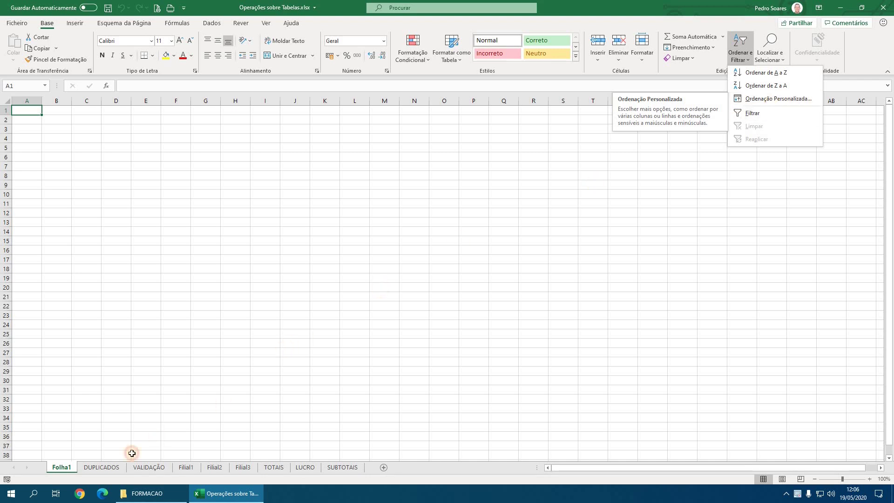
left_click(101, 467)
scroll(143, 357, "up", 1, "ctrl")
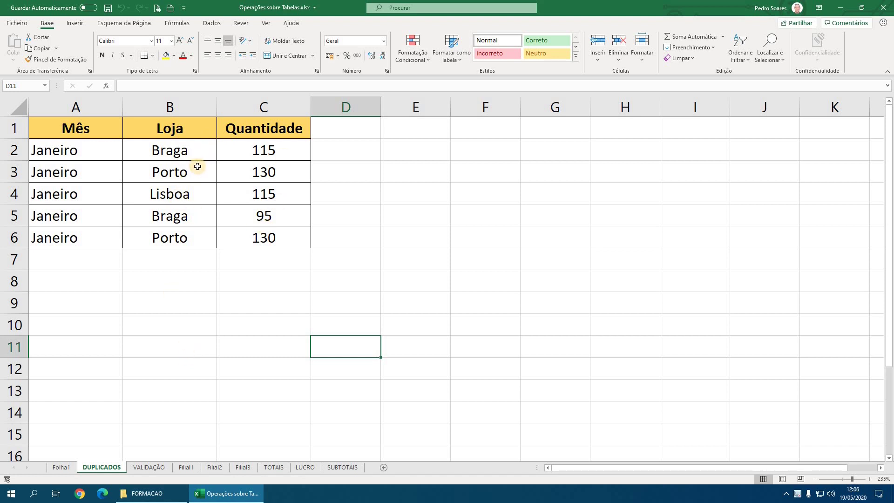
Sort the table by Loja from A to Z using a single selected Loja cell, and undo the sort.
left_click(172, 106)
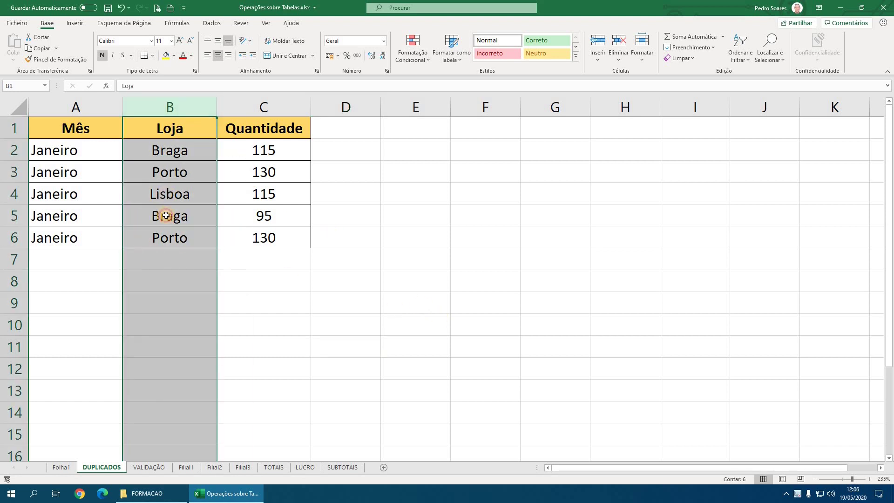
left_click(173, 197)
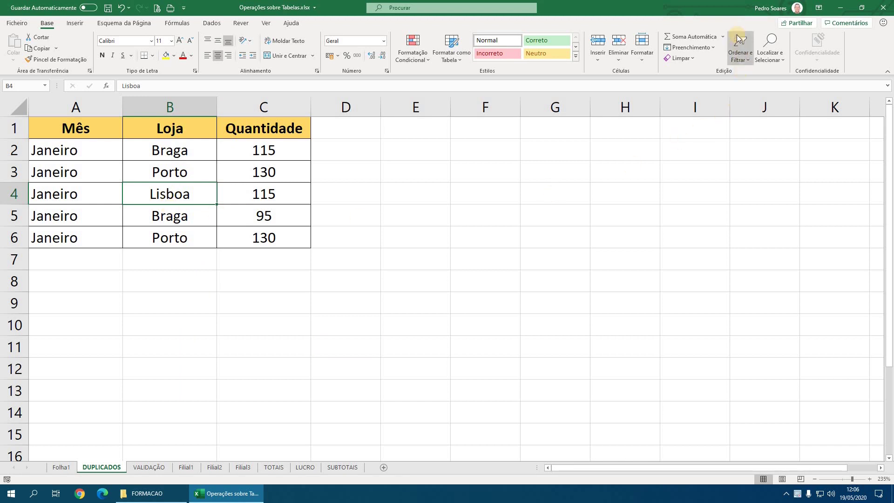
left_click(740, 59)
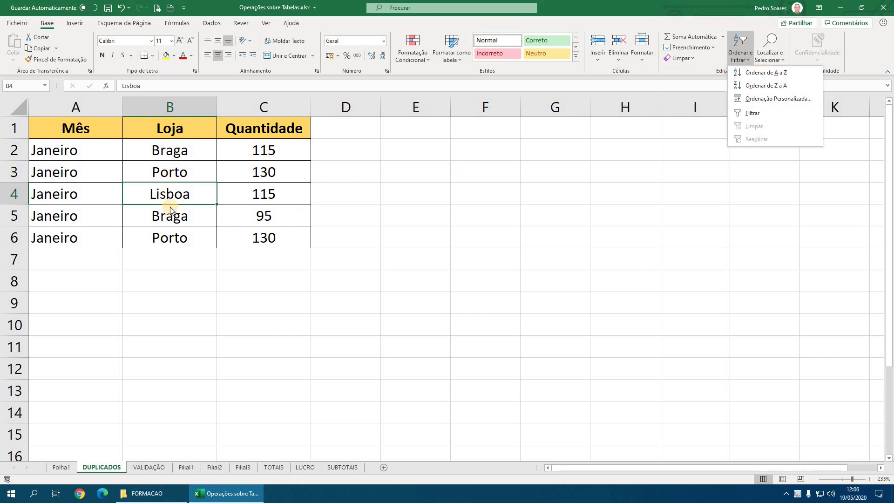
left_click(764, 73)
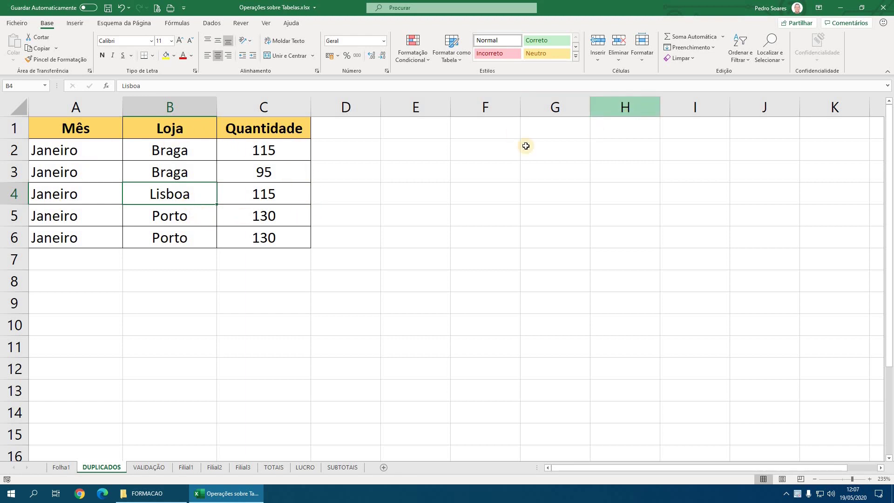
key("ctrl+z")
Sort the table from A to Z by Loja once more from cell B4, and undo that sort.
left_click(189, 185)
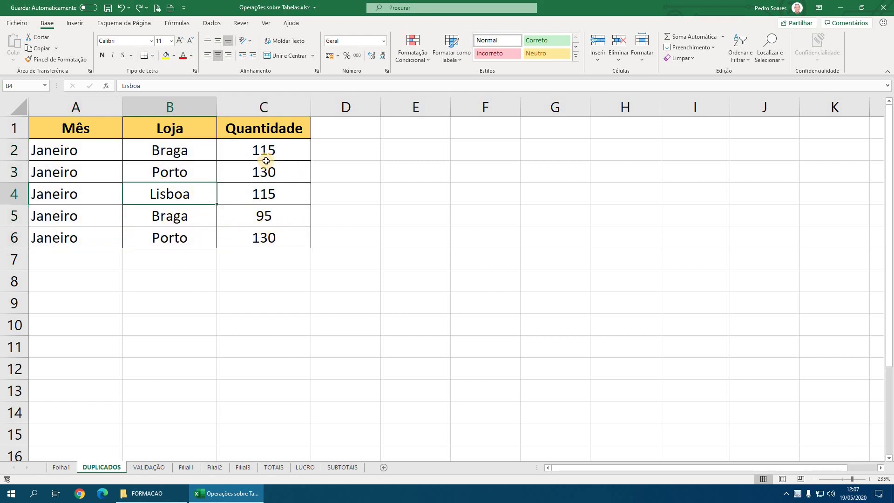
left_click(739, 56)
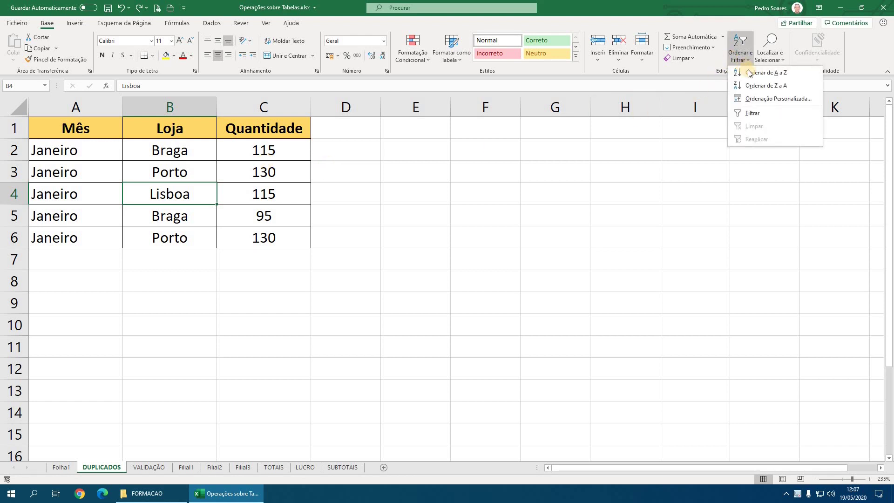
left_click(750, 73)
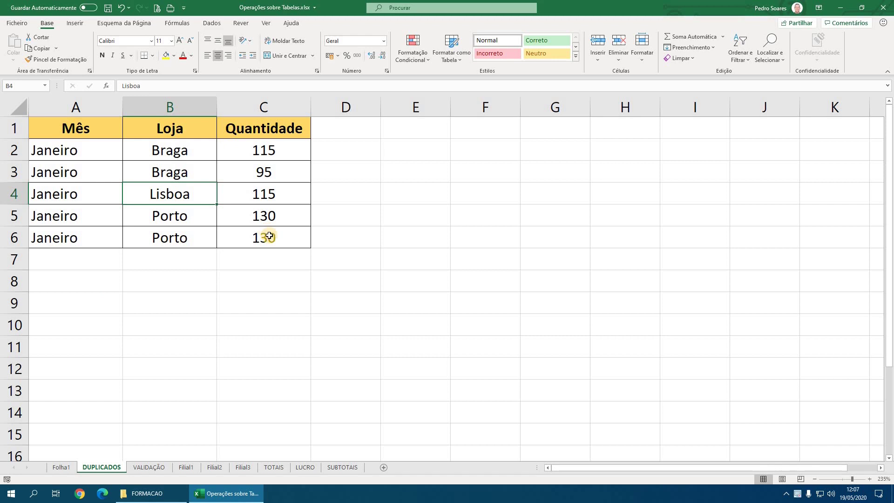
key("ctrl+z")
Sort the selected range B1:B6 from A to Z with the option to expand the selection, and undo the sort.
left_click_drag(181, 130, 180, 235)
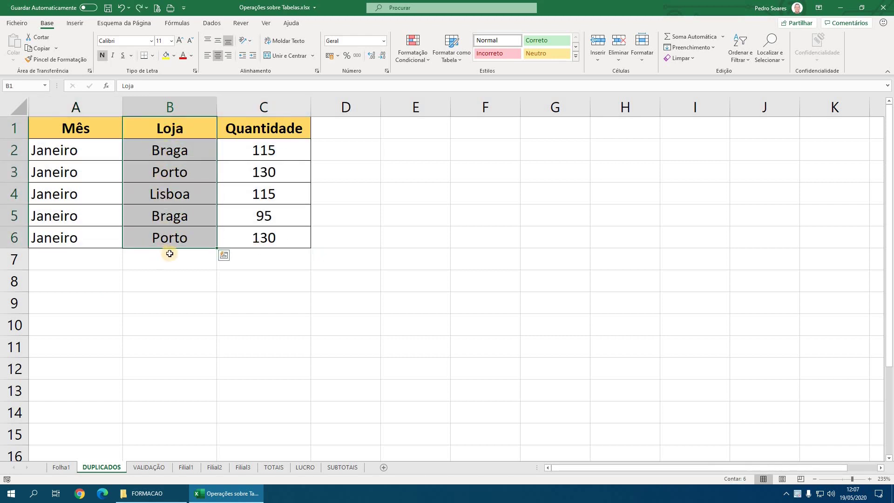
left_click(743, 55)
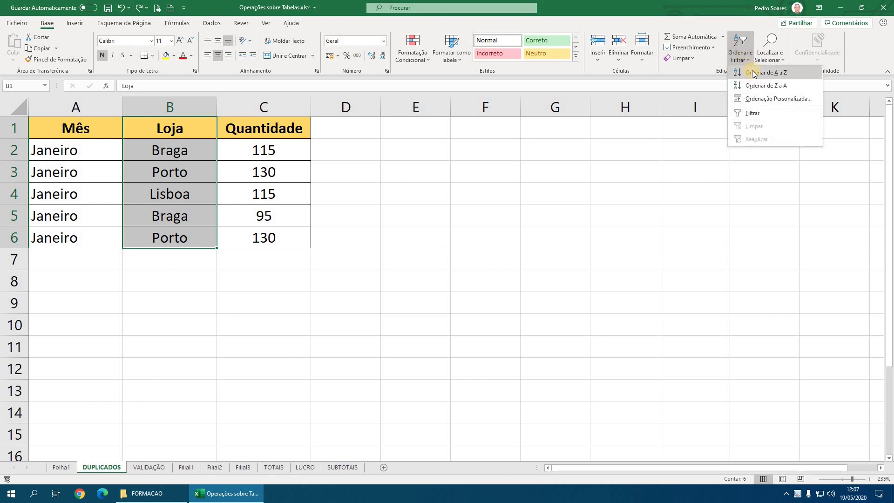
left_click(752, 71)
left_click_drag(434, 186, 419, 178)
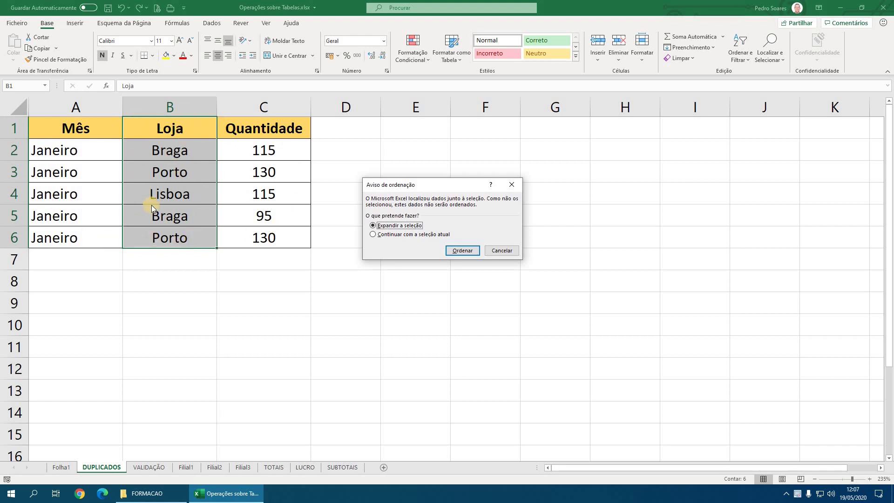
left_click(373, 234)
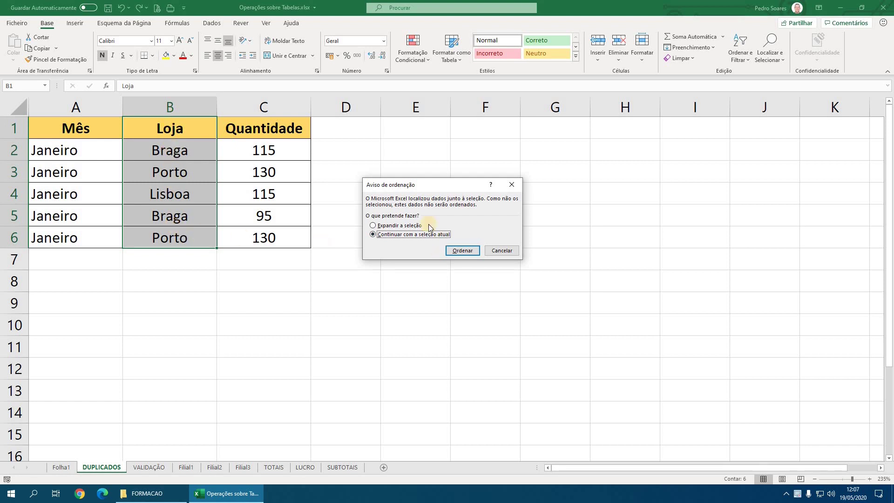
left_click(389, 227)
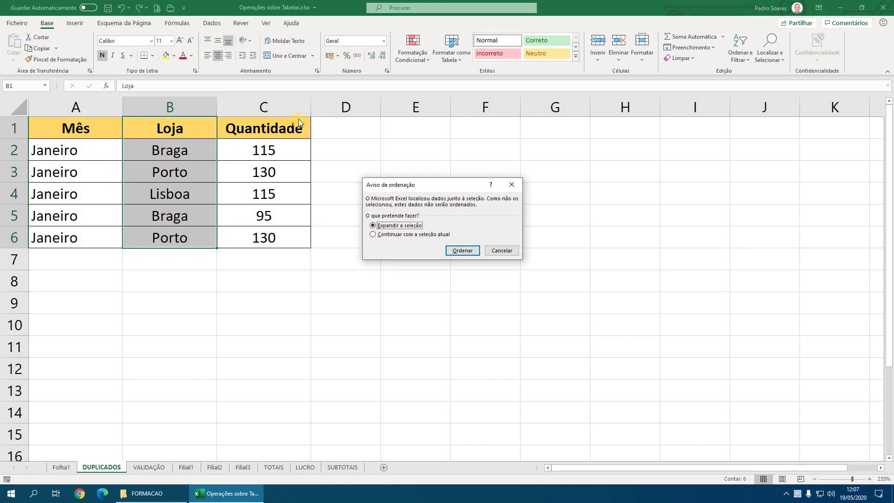
left_click(459, 251)
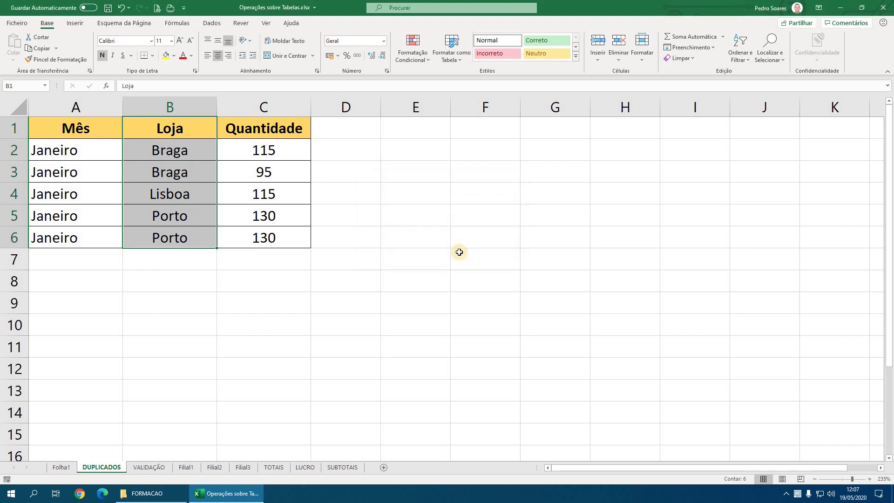
left_click(120, 8)
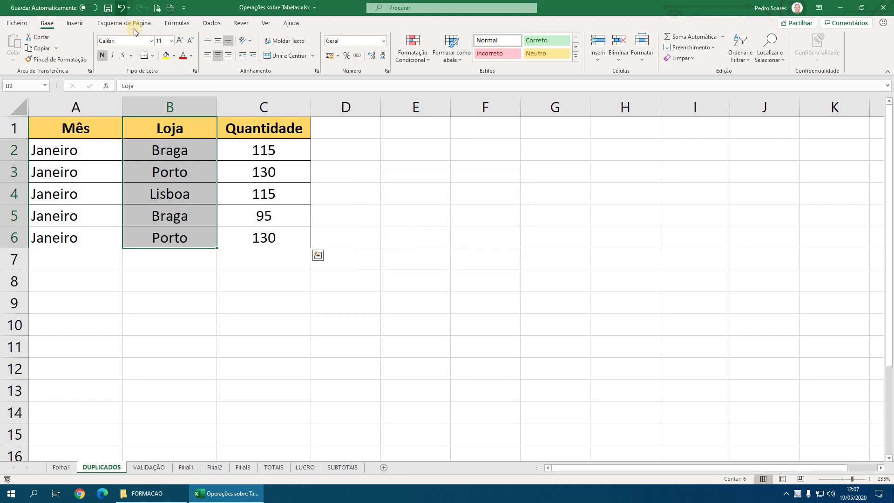
Sort the table by Quantidade from largest to smallest, and undo the sort.
left_click(227, 223)
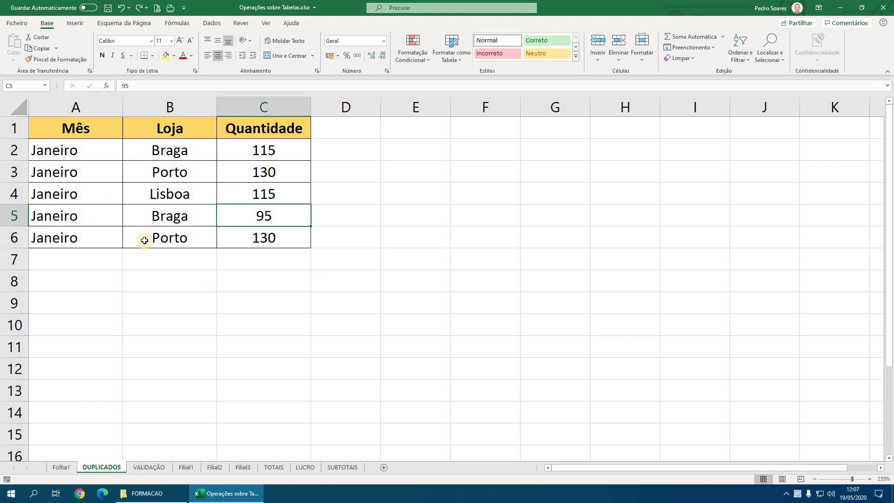
left_click(65, 194)
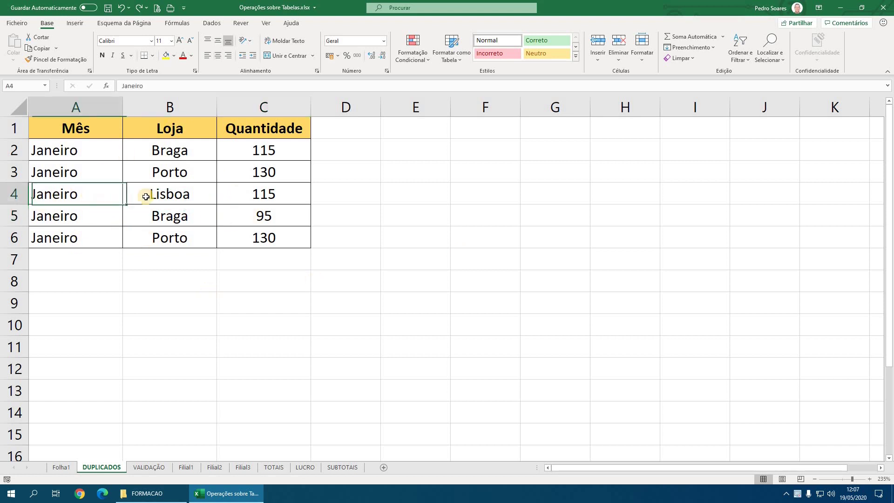
left_click(280, 172)
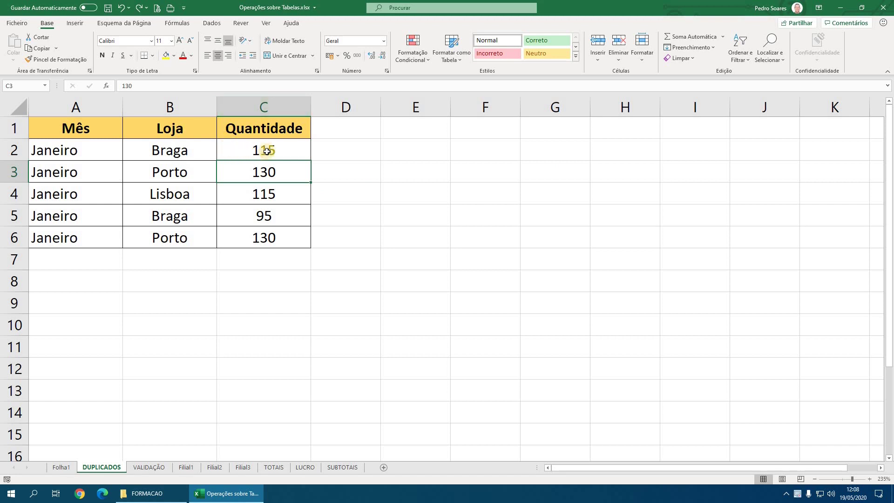
left_click(739, 55)
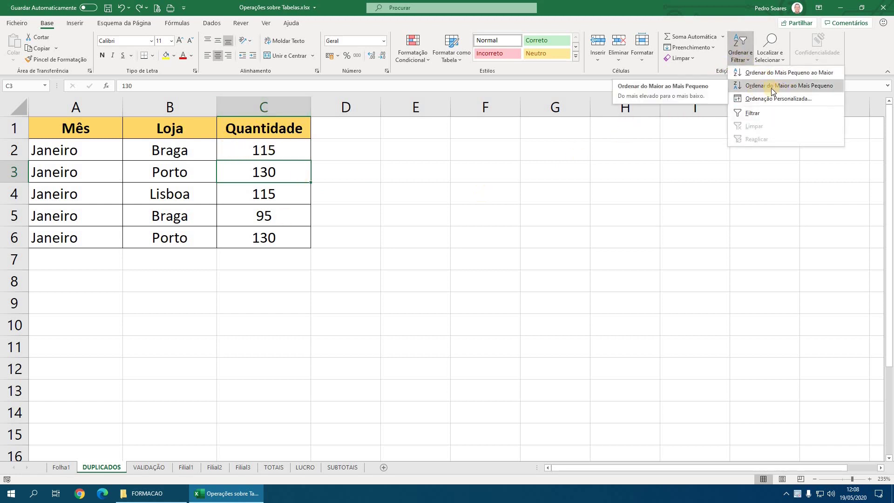
left_click(768, 86)
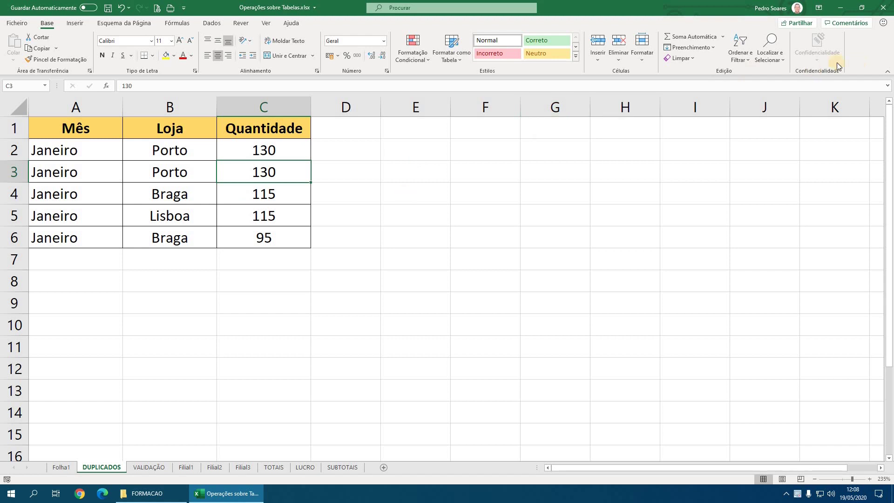
left_click(742, 60)
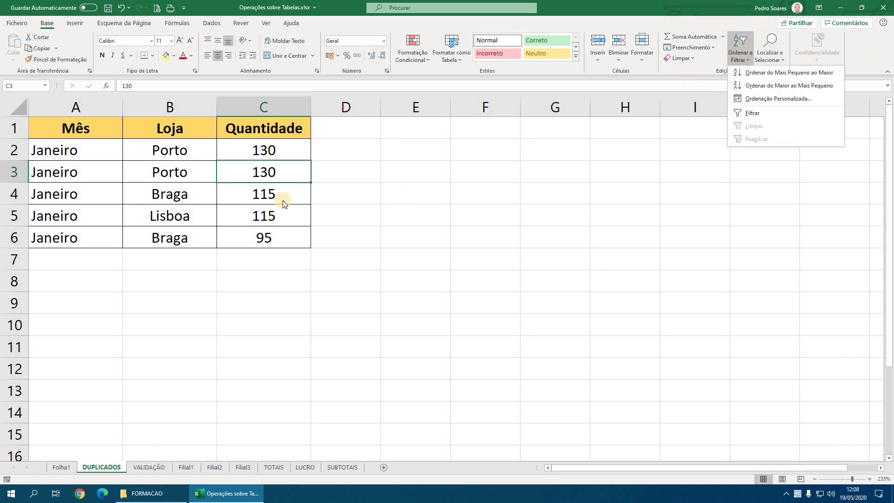
left_click(106, 12)
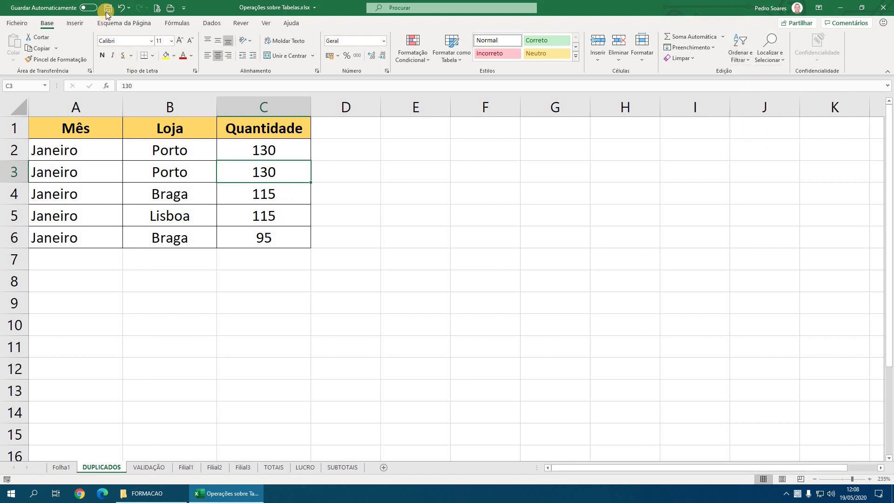
left_click(121, 8)
Sort the table by Loja from A to Z using cell B3.
left_click(214, 215)
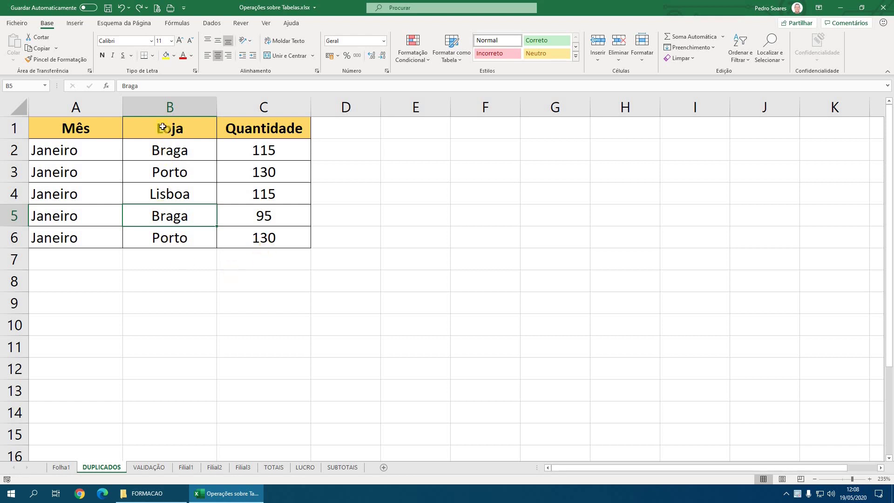
left_click(168, 148)
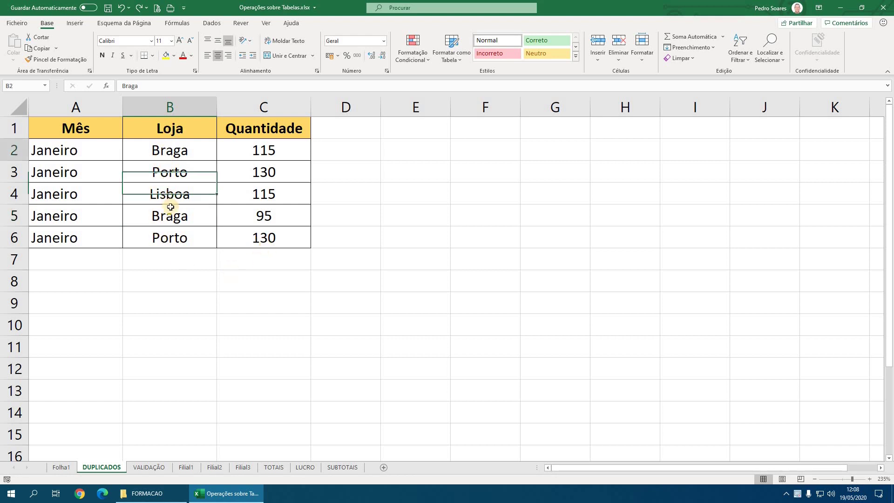
left_click(172, 218)
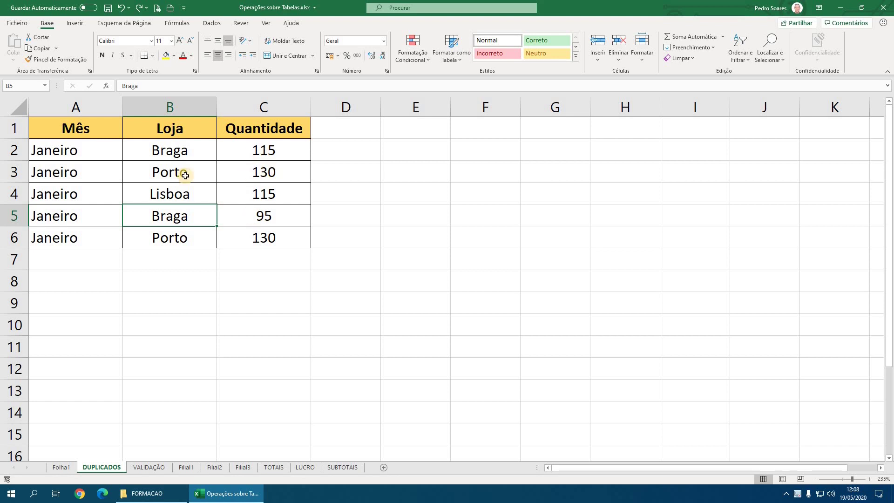
left_click(163, 176)
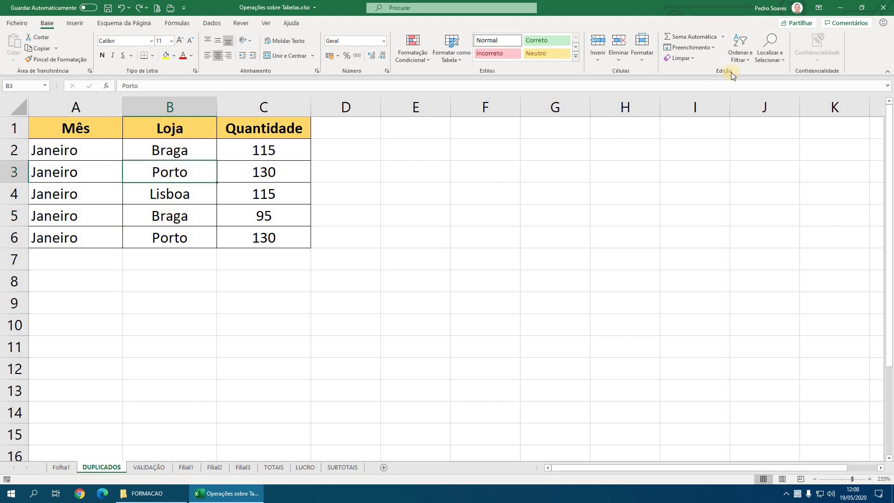
left_click(742, 55)
left_click(753, 70)
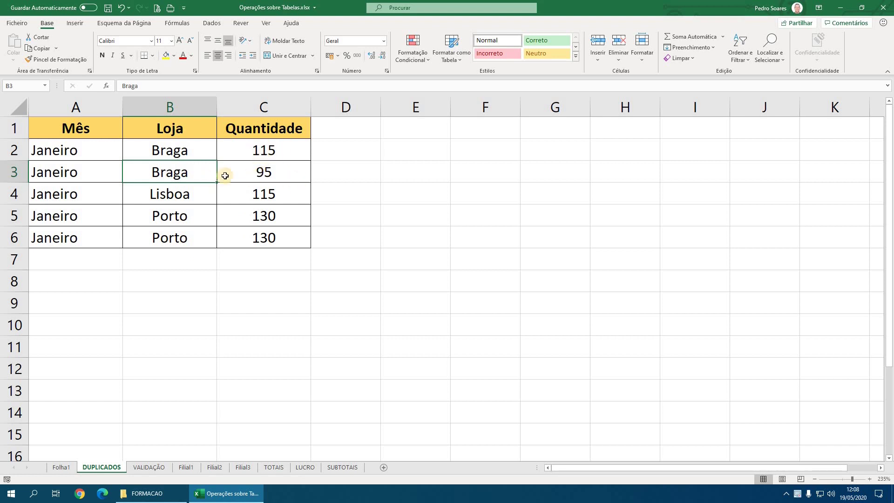
Sort the table by Quantidade from smallest to largest, and undo both the Quantidade and Loja sorts.
left_click(260, 173)
left_click(750, 57)
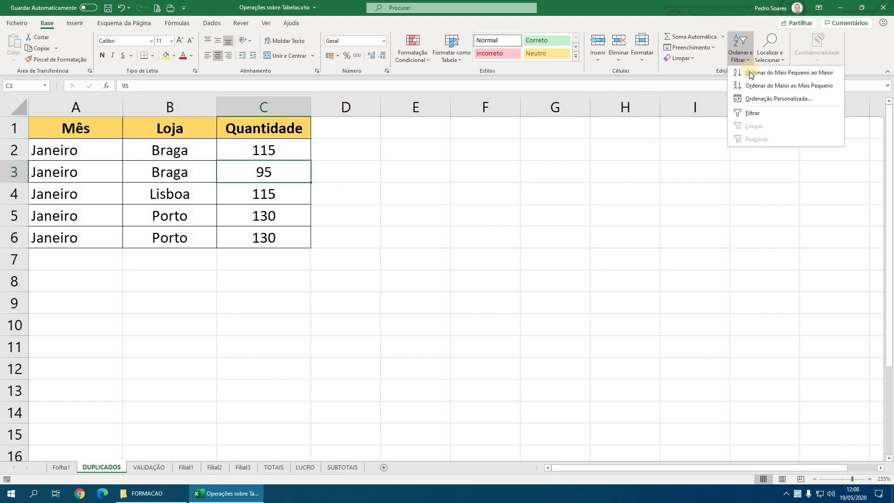
left_click(749, 71)
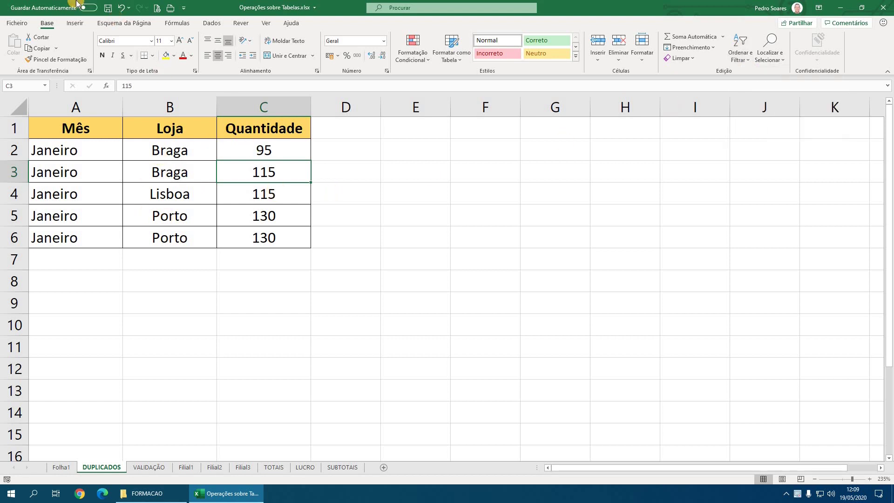
left_click(121, 7)
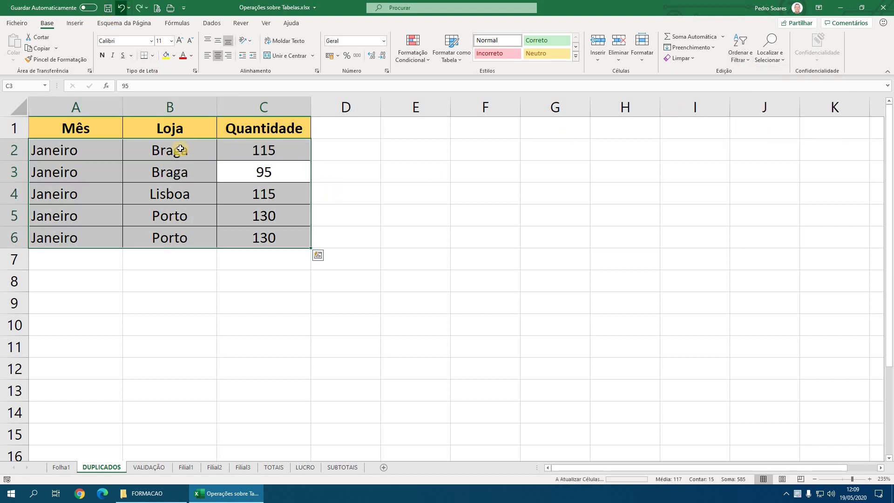
left_click(185, 185)
Sort the original table directly by Quantidade from smallest to largest using cell C3, and undo the sort.
left_click(285, 175)
left_click(739, 53)
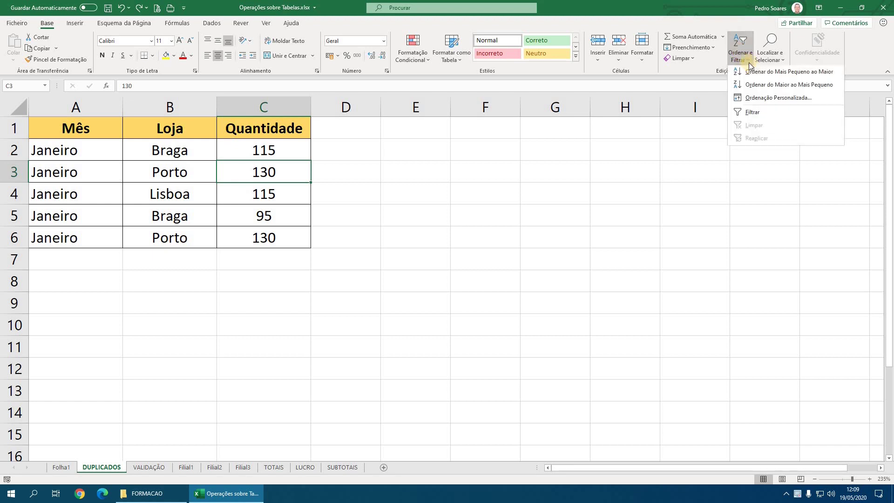
left_click(749, 71)
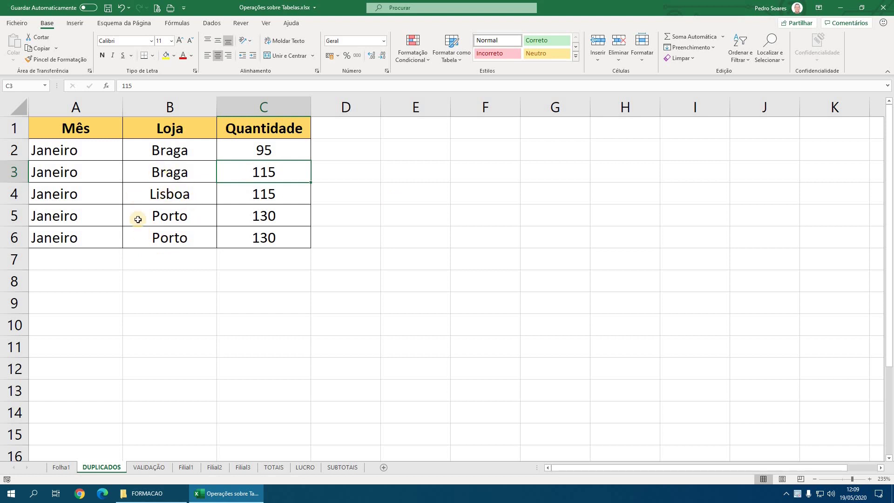
left_click(186, 189)
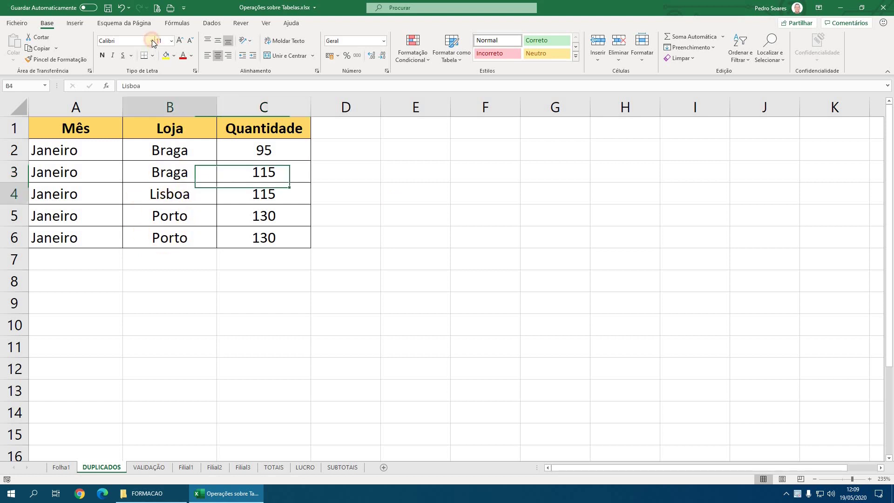
key("ctrl+z")
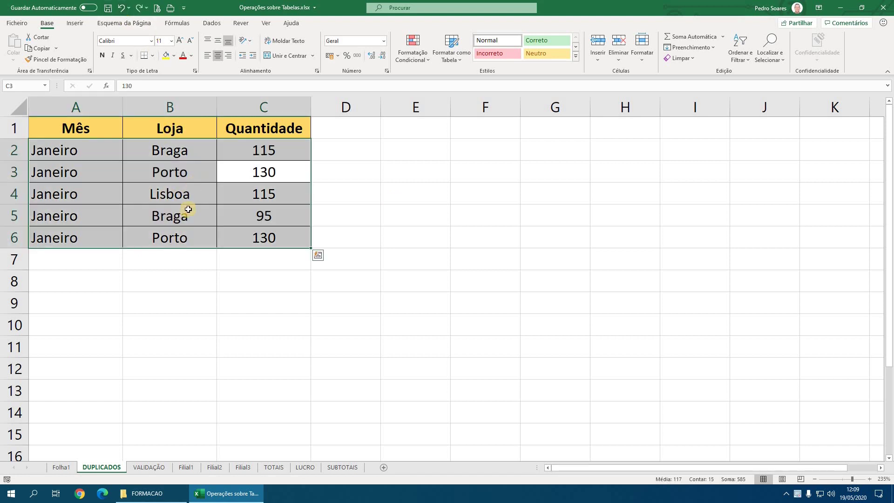
Start a custom sort of the table with Loja as the first sort column, ordered A to Z.
left_click(185, 210)
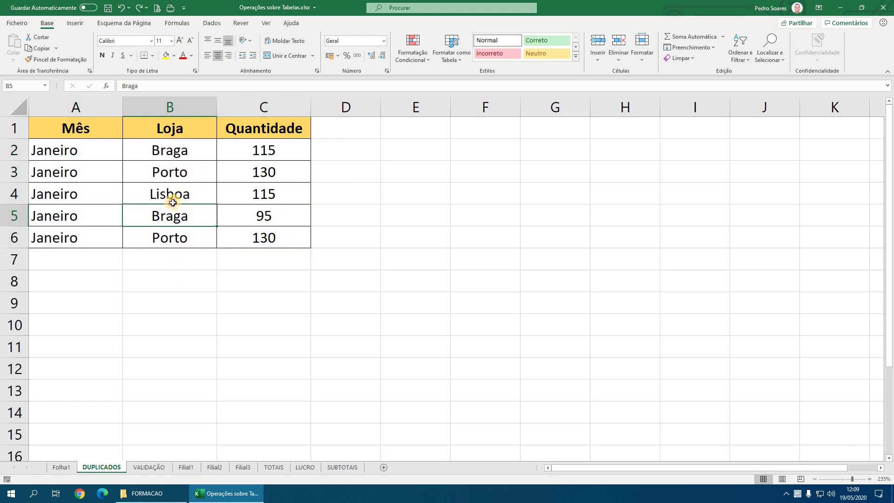
left_click(174, 194)
left_click(743, 54)
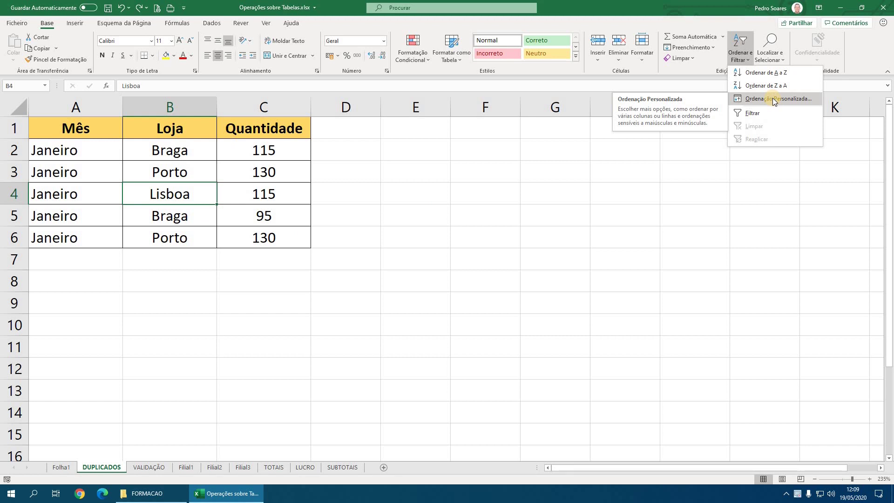
left_click(773, 98)
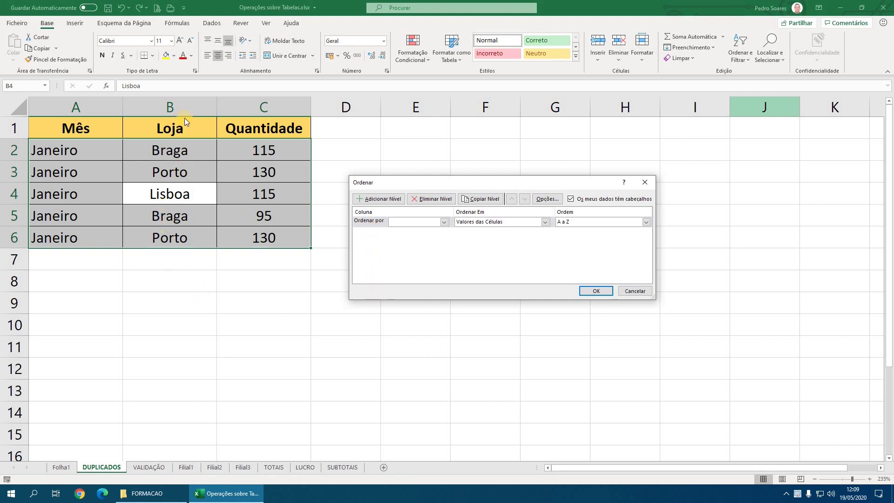
left_click(443, 222)
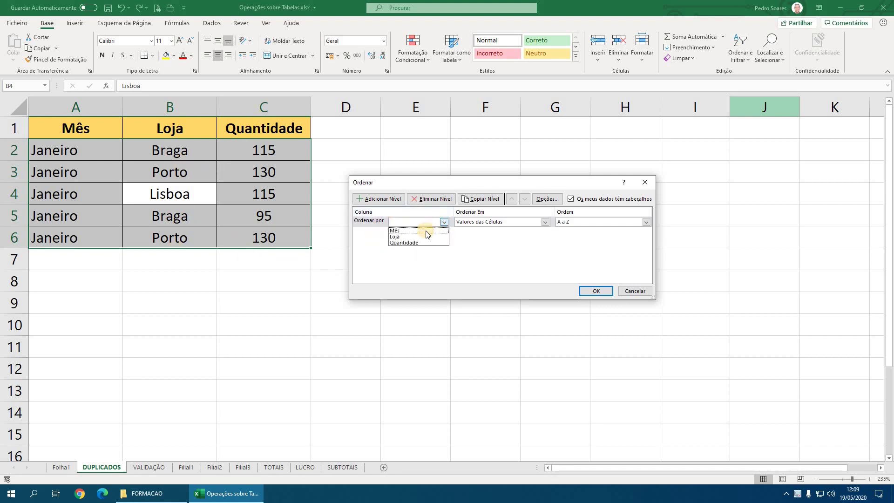
left_click(398, 237)
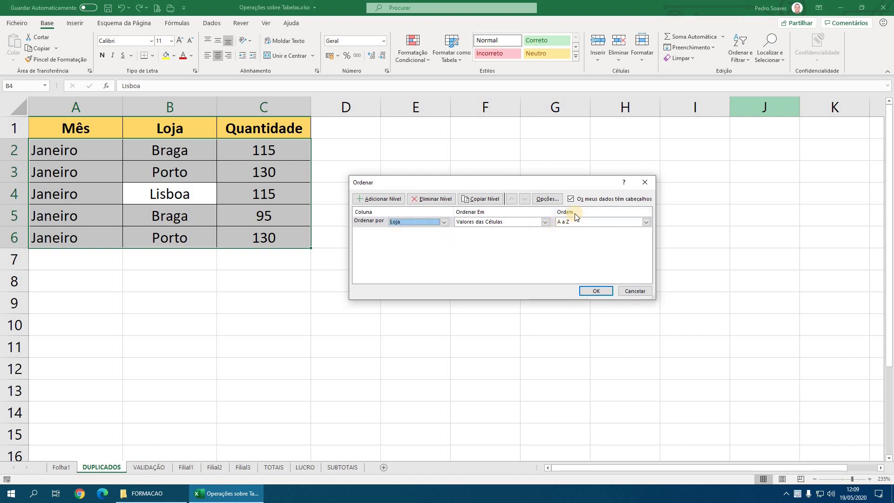
Add a second sort level by Quantidade from smallest to largest and apply the custom sort.
left_click(373, 199)
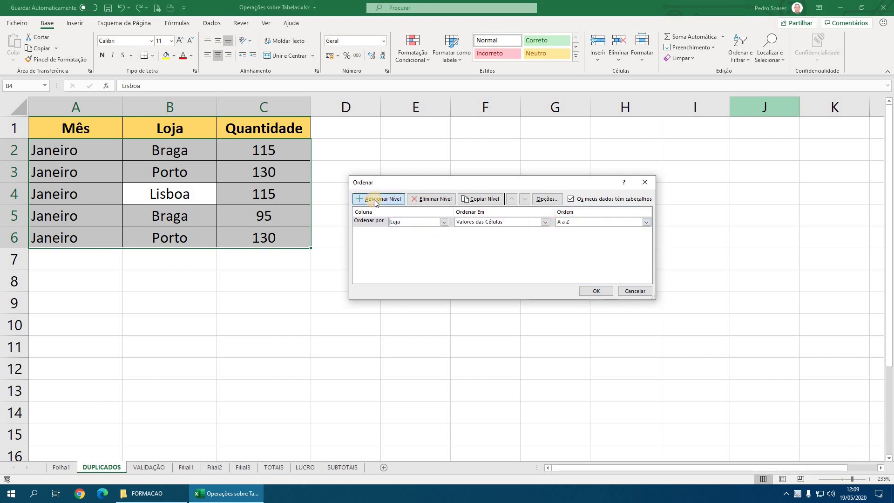
left_click(441, 236)
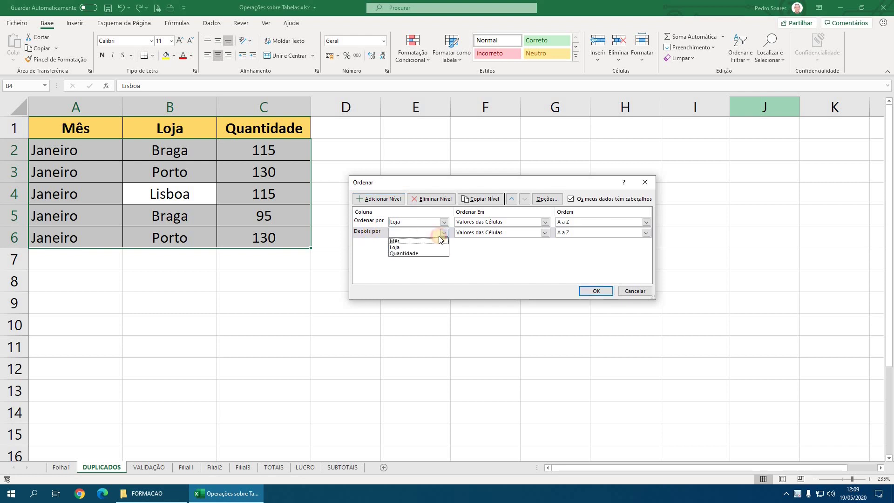
left_click(410, 253)
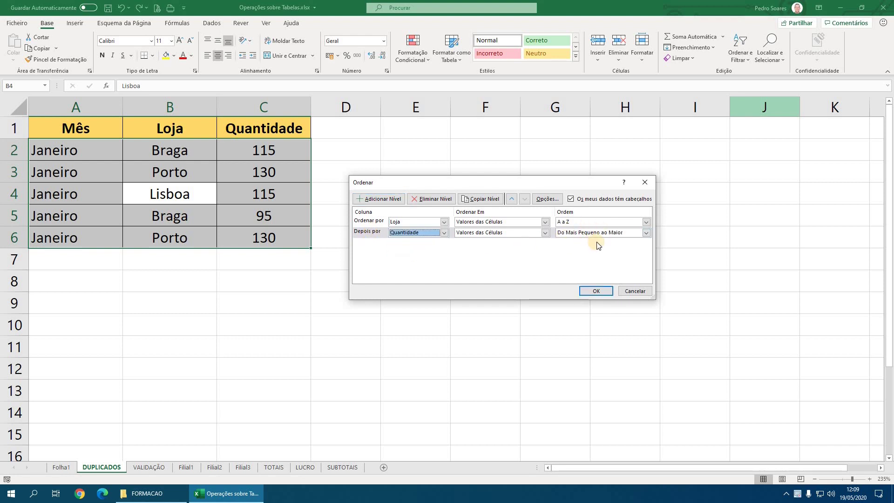
left_click(596, 291)
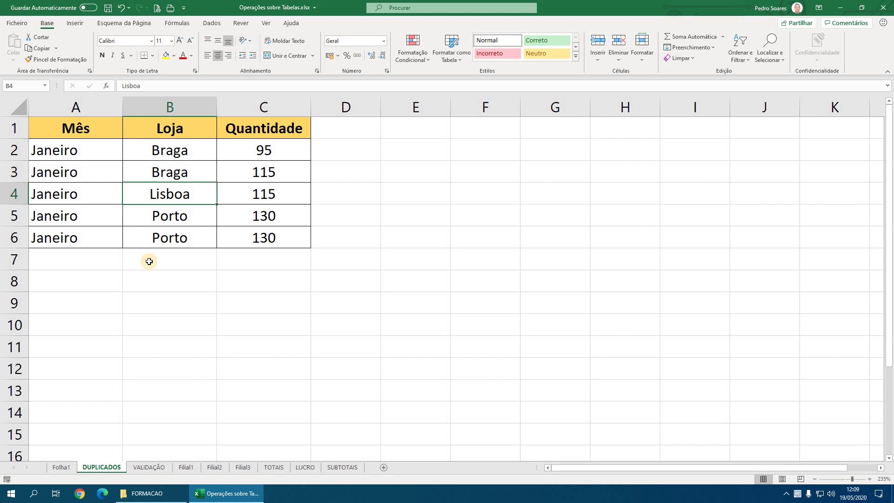
left_click(740, 49)
left_click(755, 100)
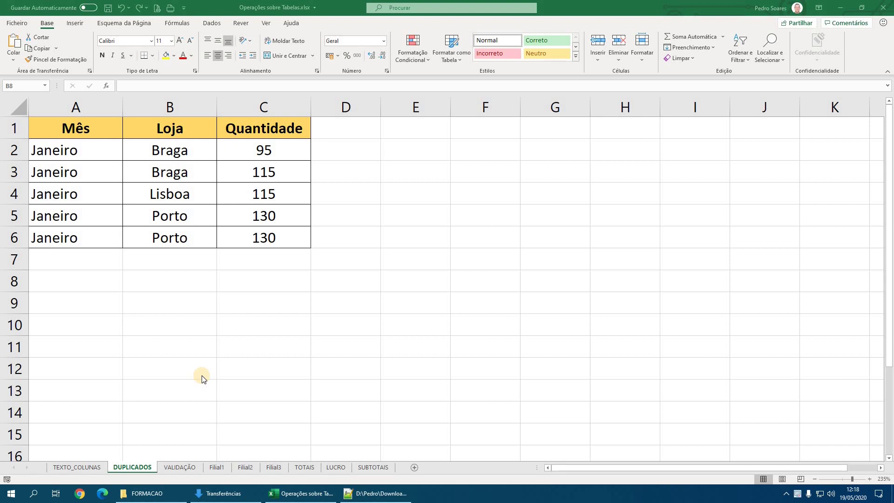
Switch to Notepad++ and copy all eight lines of text in Conversão.txt.
left_click(377, 493)
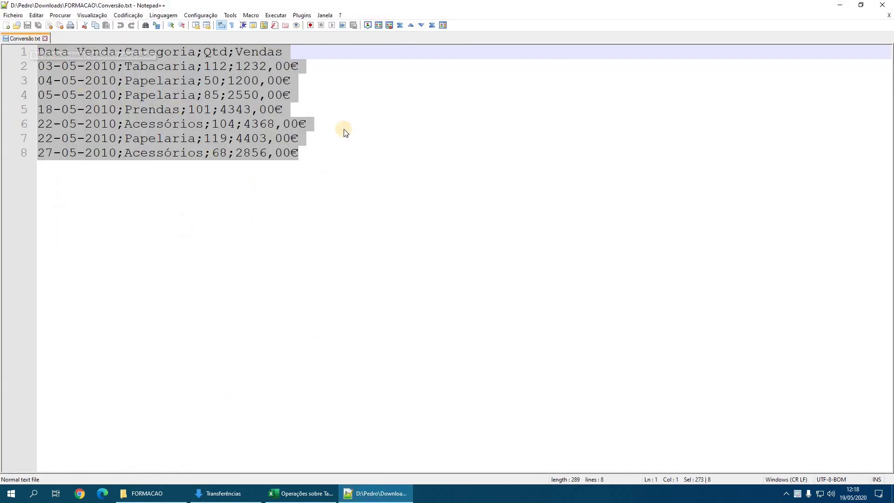
left_click(170, 169)
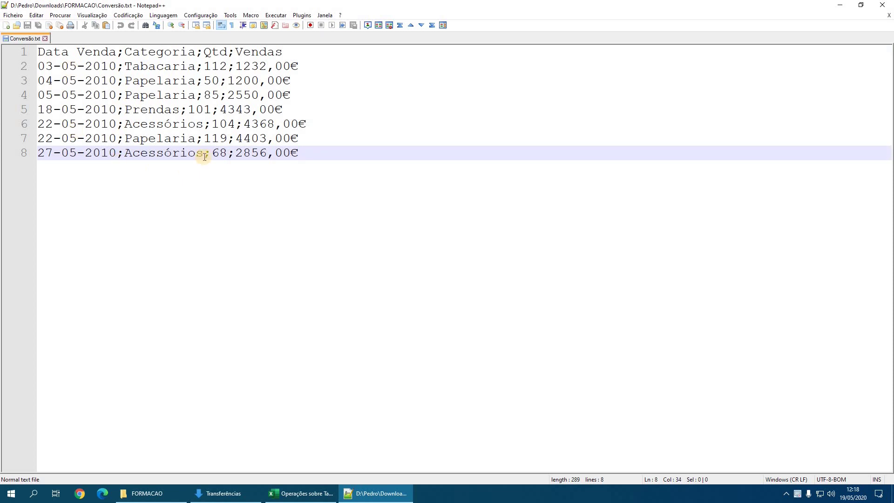
left_click_drag(302, 158, 18, 50)
key("ctrl+c")
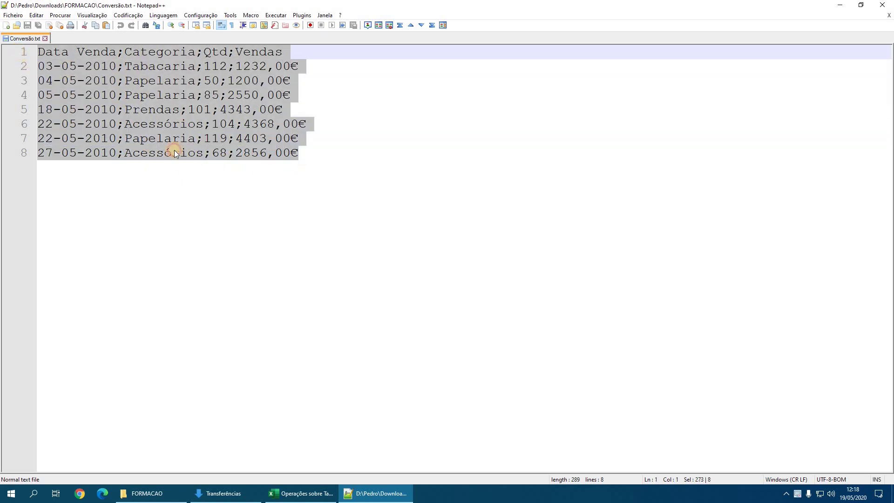
Switch back to Excel, paste the copied text into cell A1 of the TEXTO_COLUNAS sheet, and autofit column A.
left_click(300, 493)
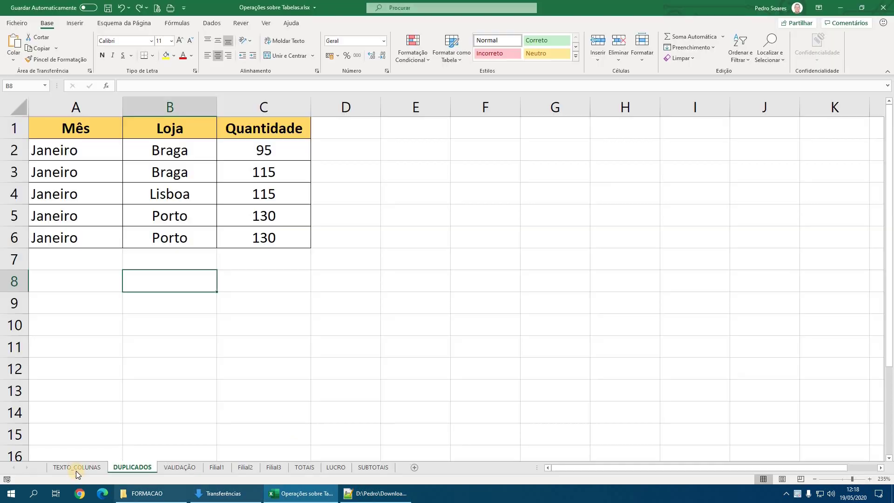
left_click(100, 468)
scroll(89, 233, "up", 5)
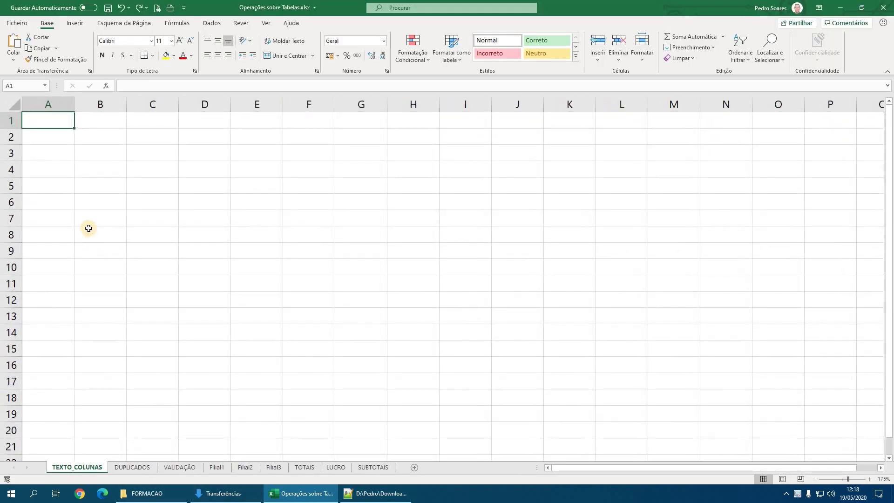
key("ctrl+v")
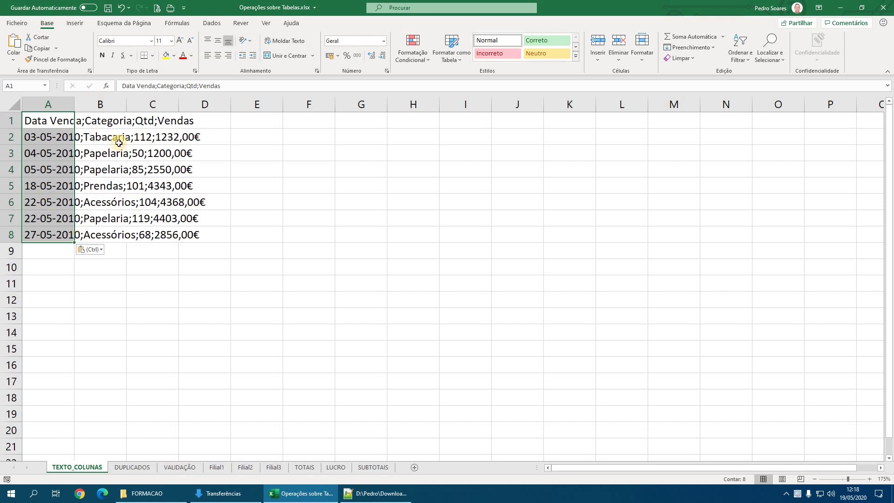
double_click(75, 104)
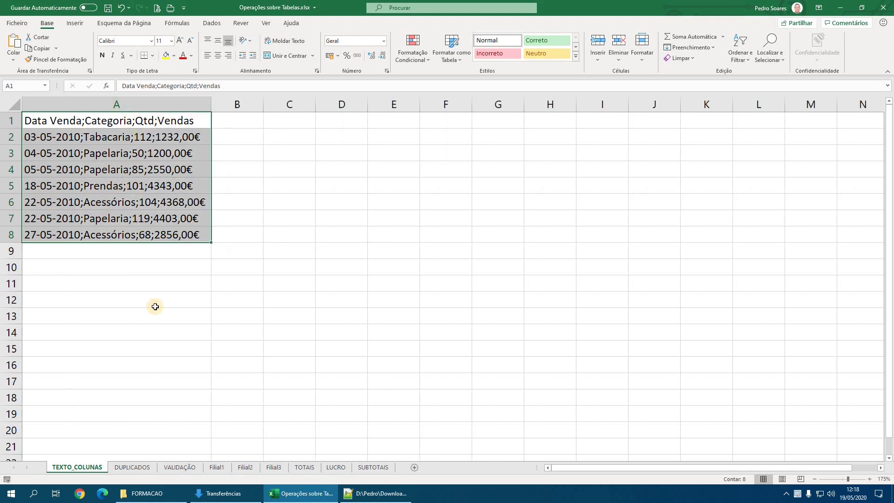
left_click(129, 296)
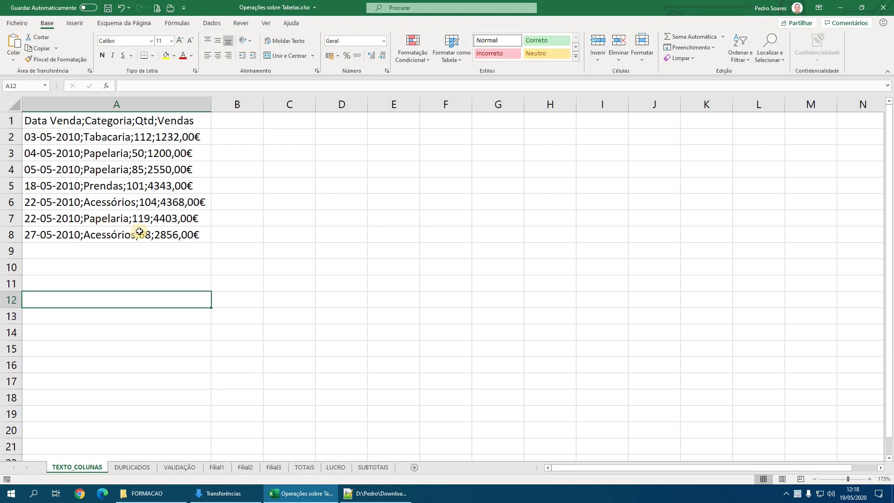
Review the semicolon-separated source text of Conversão.txt in Notepad++, and return to Excel.
left_click(374, 496)
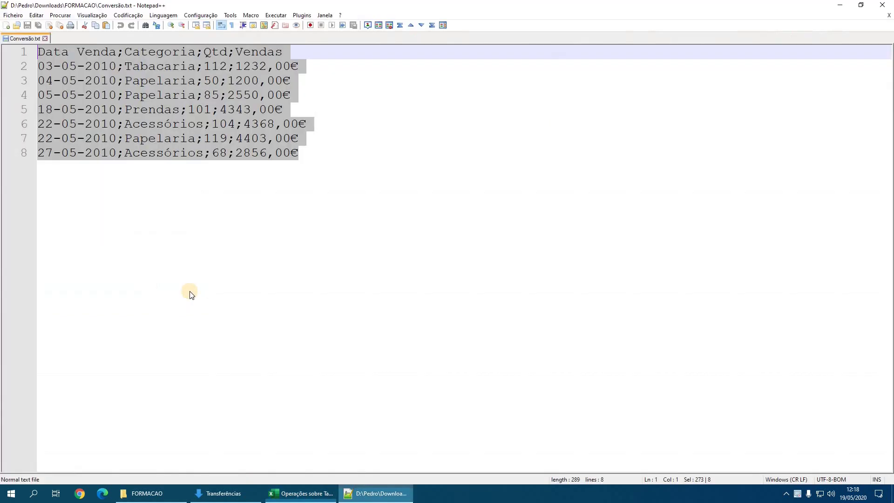
left_click(189, 293)
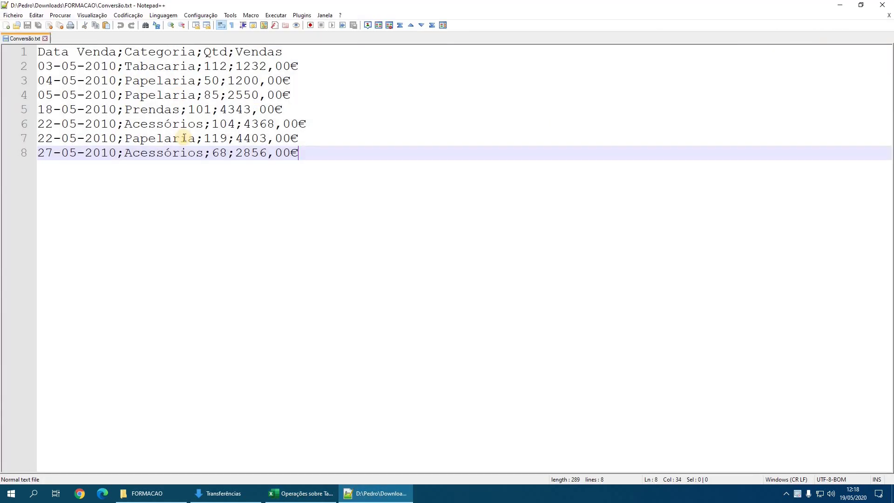
left_click(302, 493)
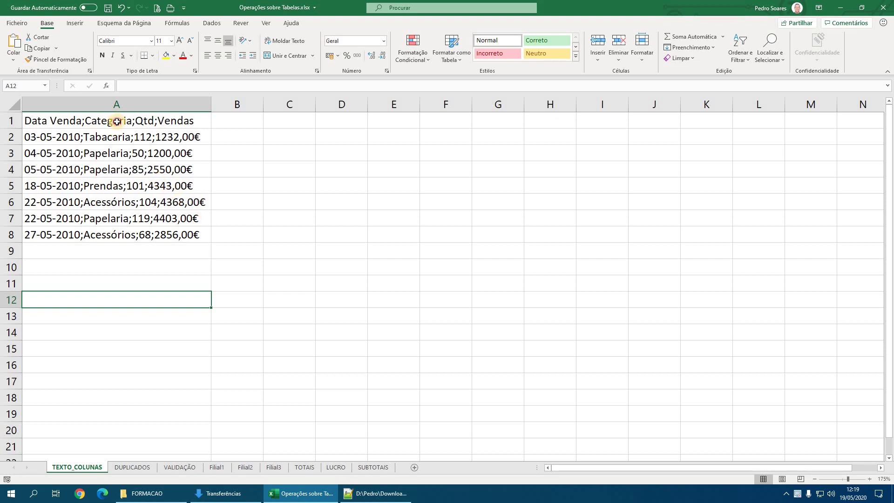
Start the Text to Columns conversion for A1:A8, keeping Delimitado as the original data type.
left_click_drag(116, 121, 114, 235)
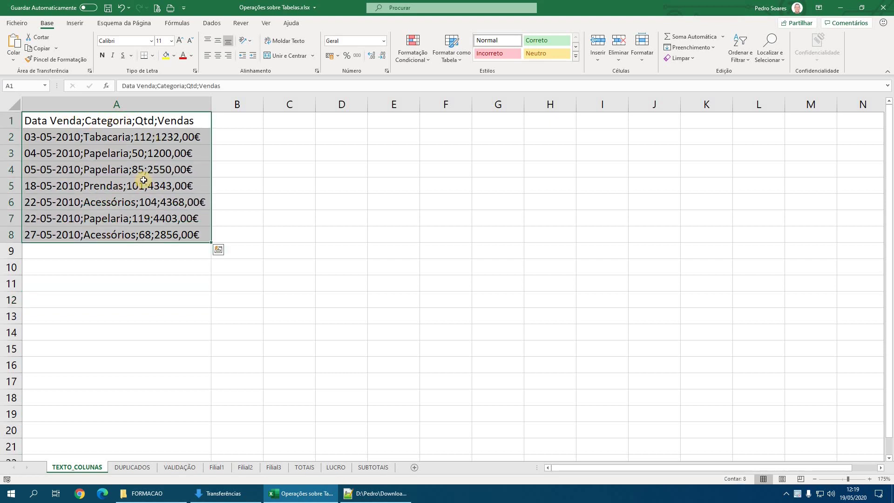
left_click(210, 23)
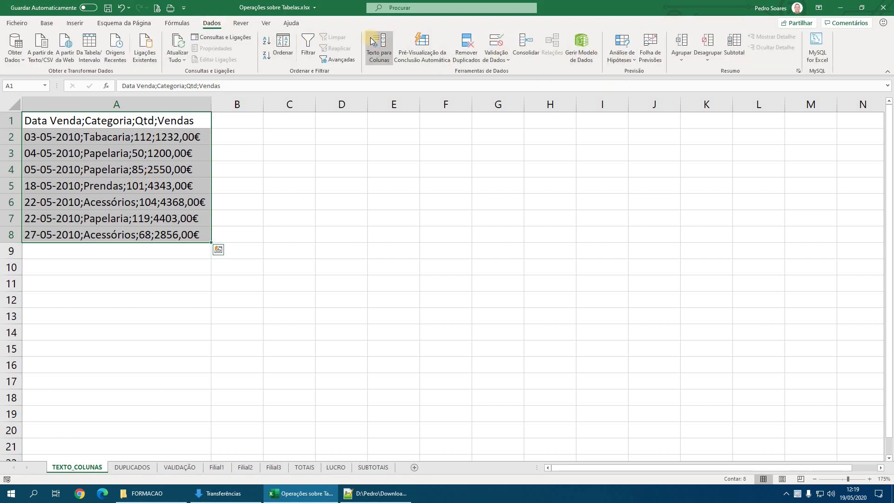
left_click(378, 49)
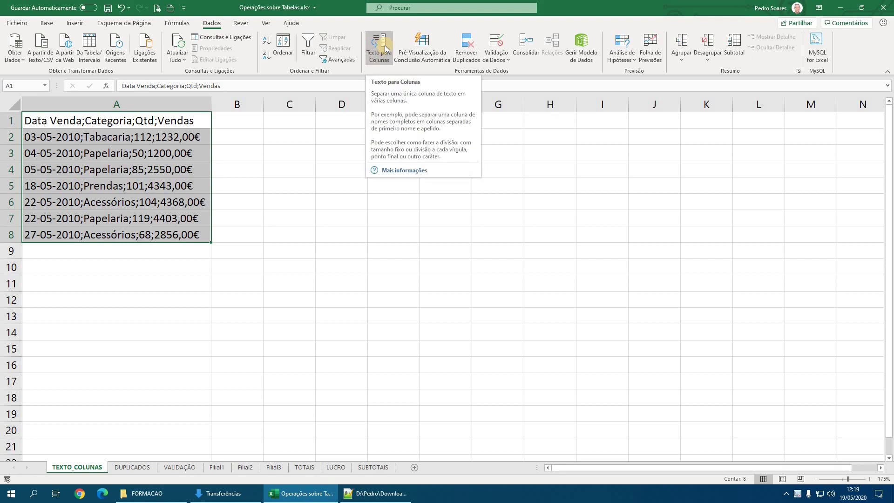
left_click(385, 46)
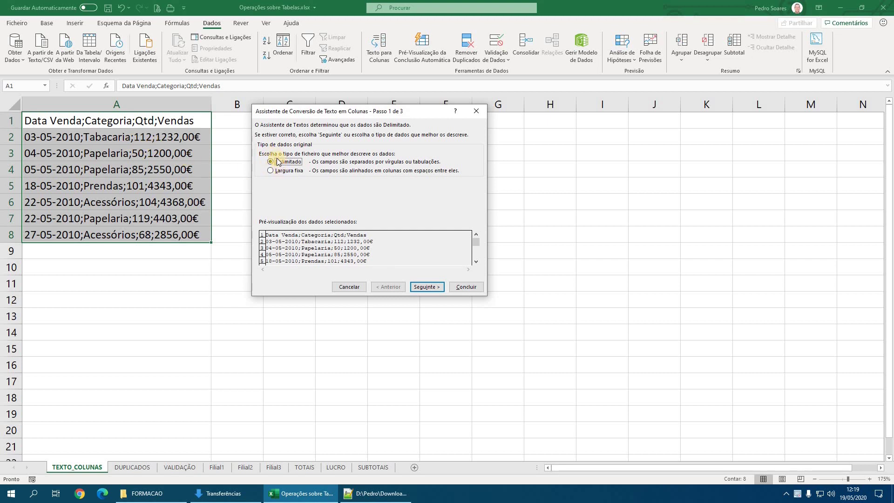
left_click(432, 287)
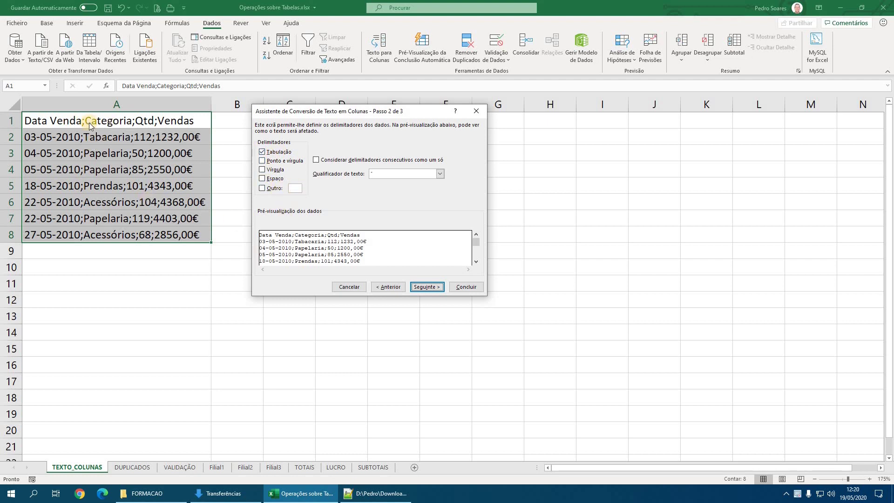
Set Ponto e vírgula as the only delimiter, with Tabulação cleared, and continue to the column format stage.
left_click(280, 154)
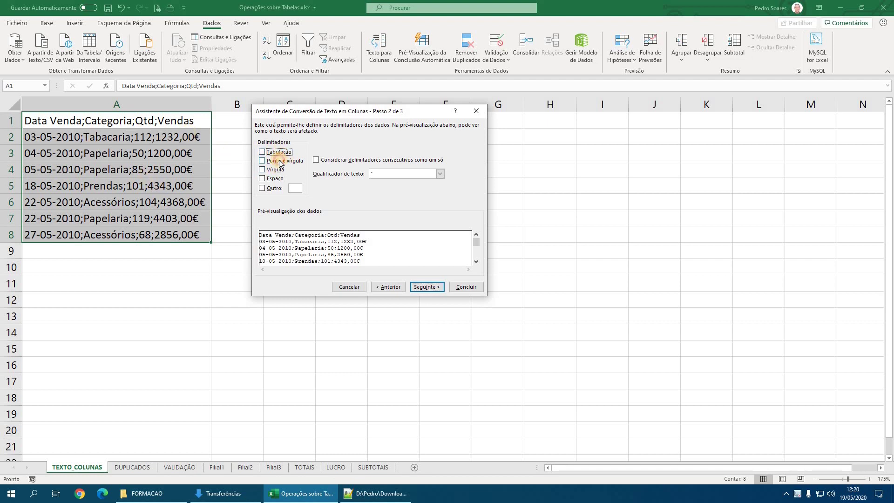
left_click(280, 161)
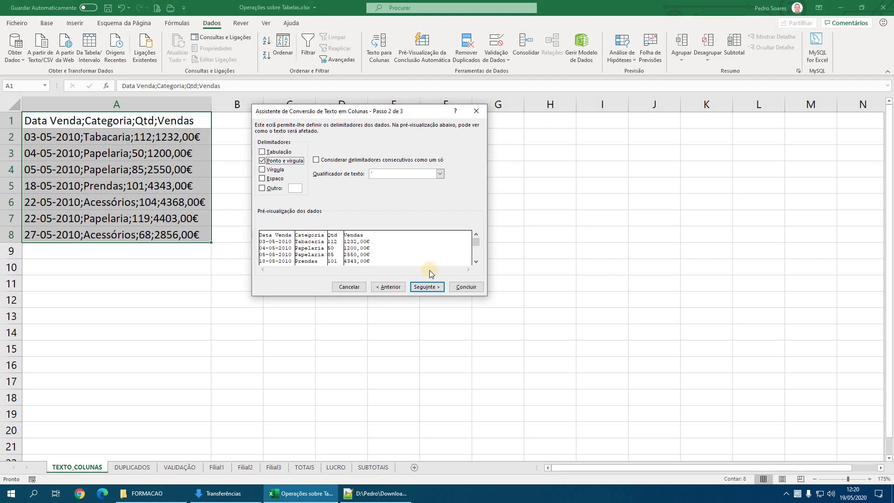
left_click(425, 286)
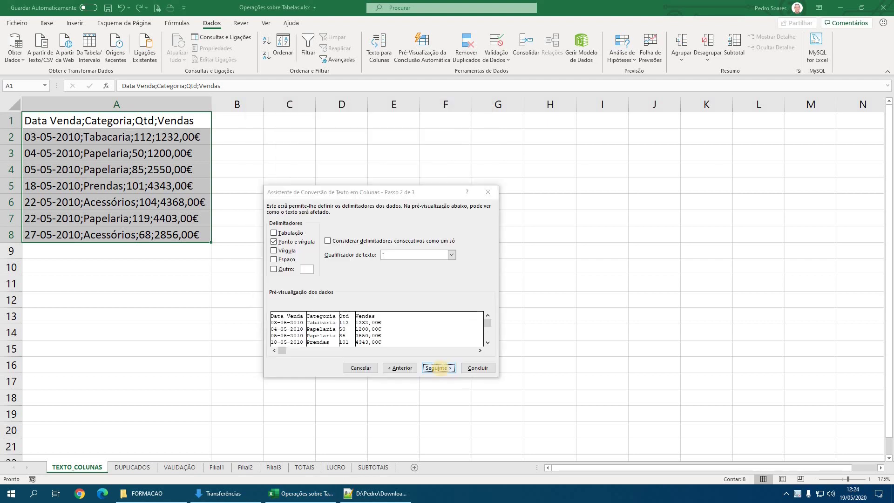
left_click(437, 368)
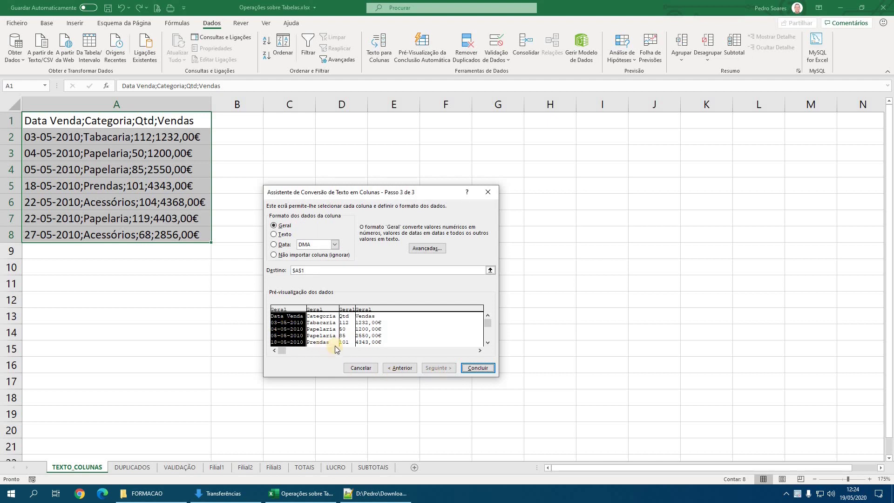
Check the preview columns one by one, and give the Data Venda column the Data format DMA.
left_click(326, 329)
left_click(347, 328)
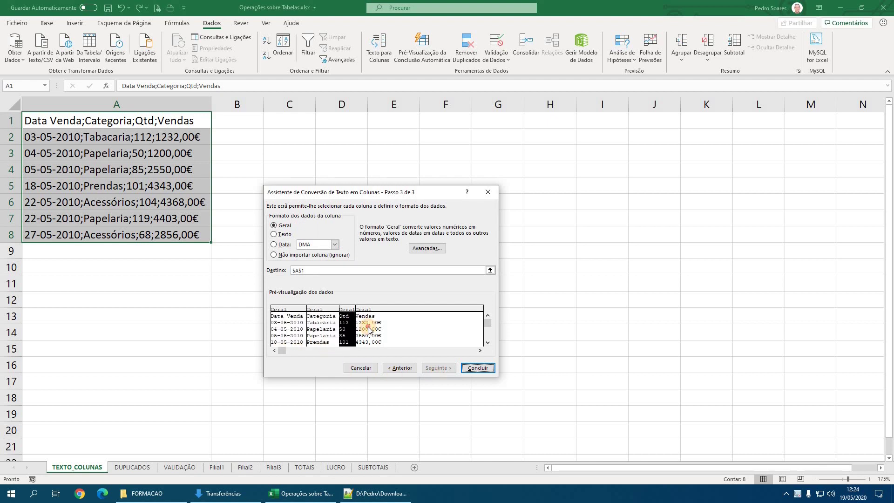
left_click(356, 329)
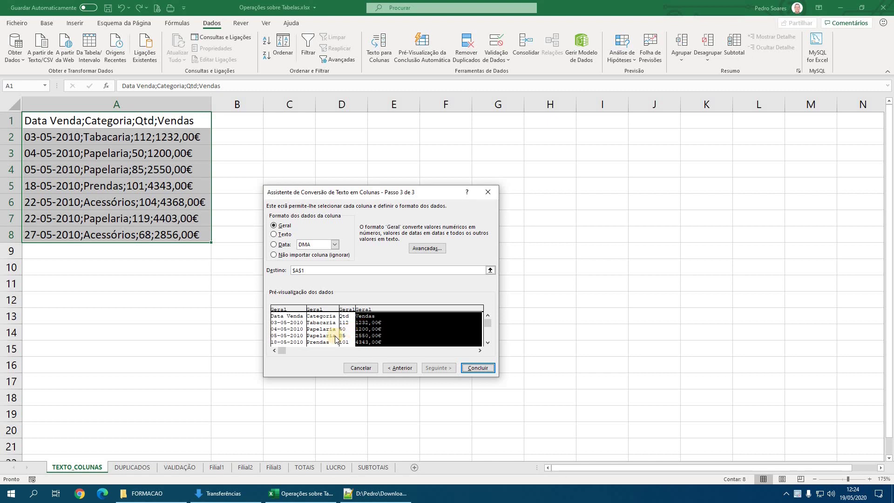
left_click(286, 328)
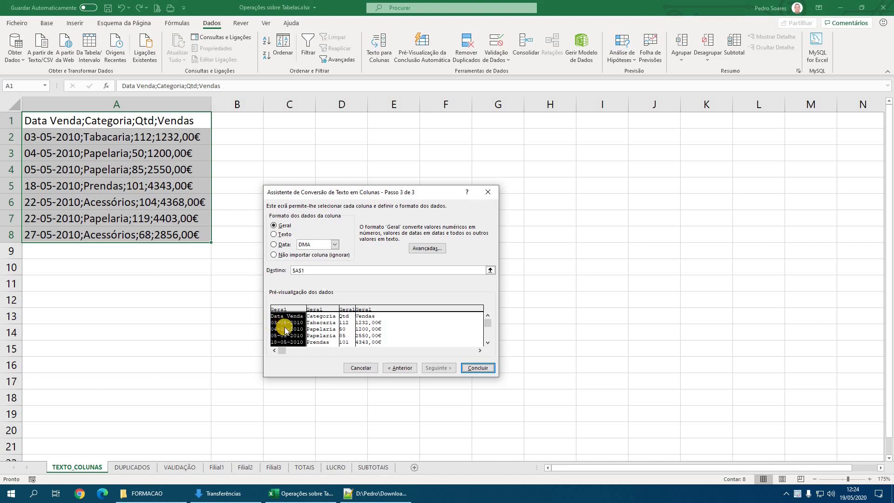
left_click(274, 245)
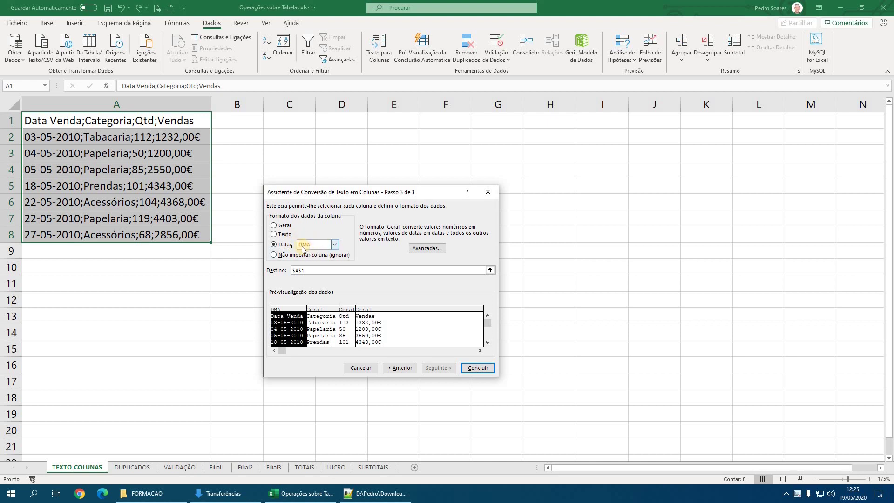
left_click(335, 245)
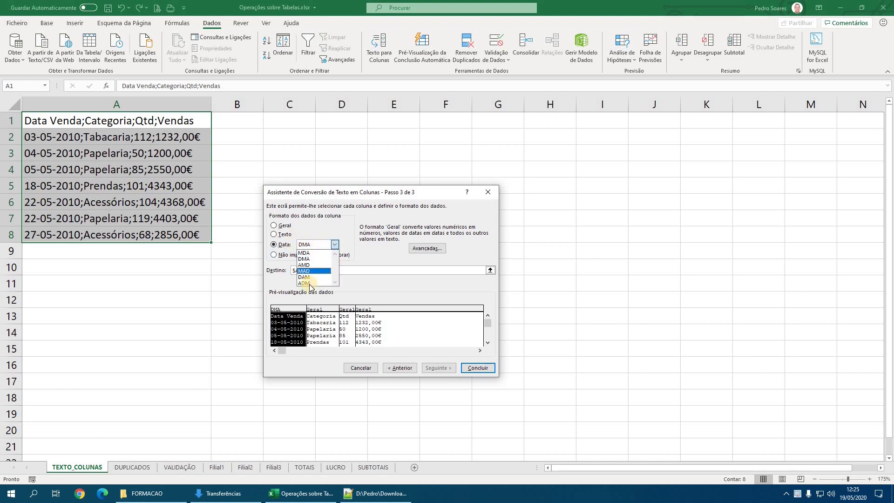
left_click(306, 260)
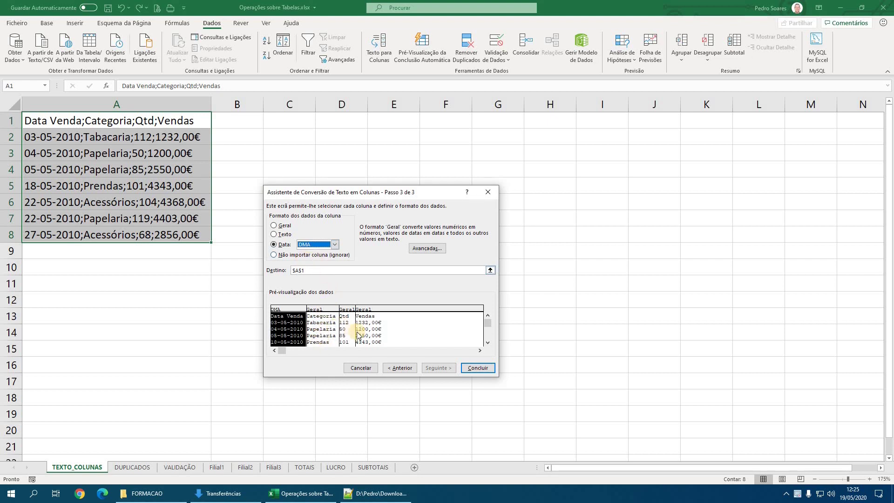
Try Não importar coluna (ignorar) on the Categoria column, and return it to Geral.
left_click(320, 310)
left_click(274, 255)
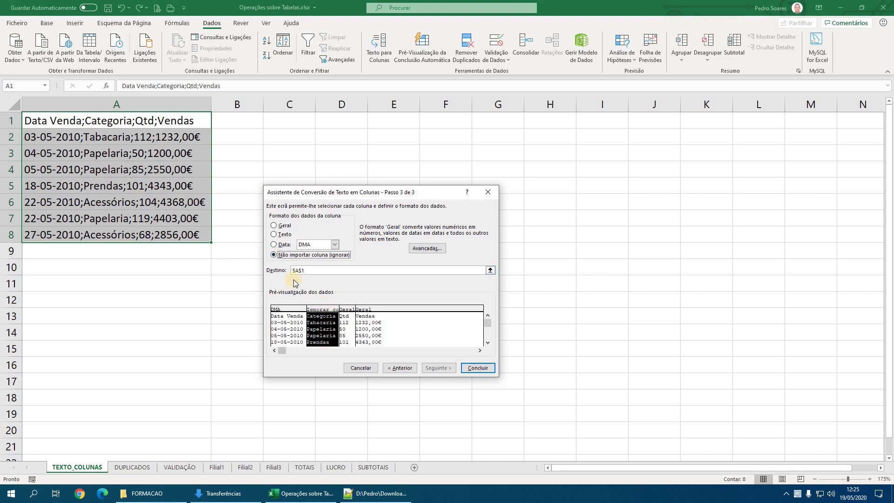
left_click(274, 225)
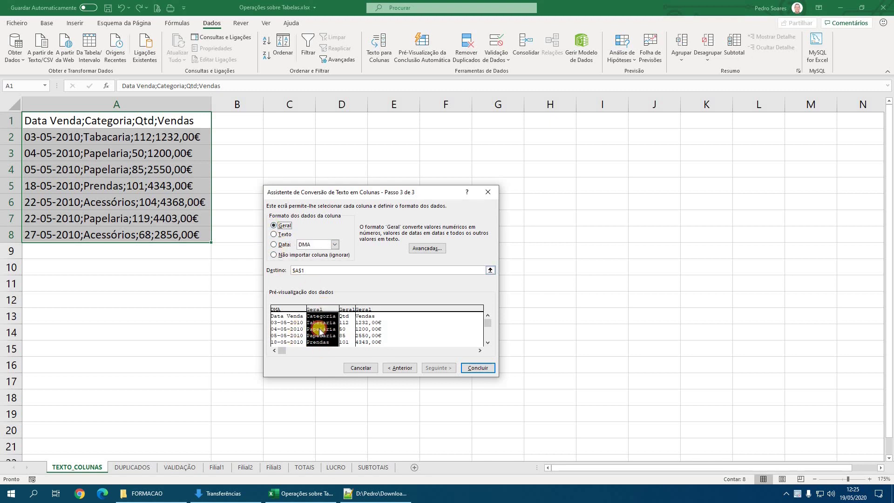
Complete the text-to-columns conversion with $A$1 as the destination, and autofit column A.
left_click(288, 328)
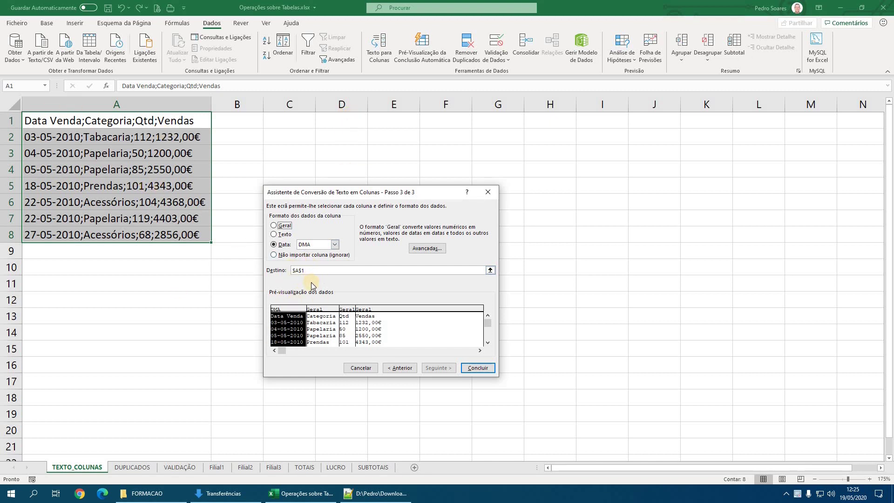
left_click(478, 368)
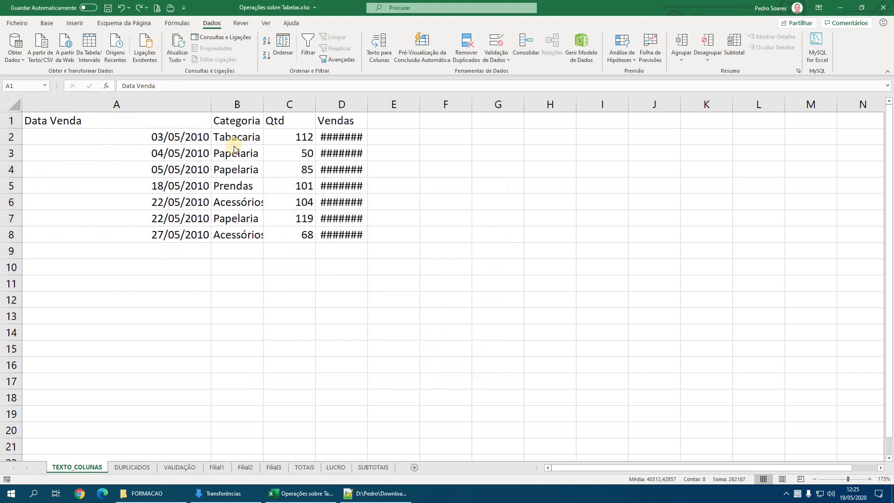
double_click(211, 106)
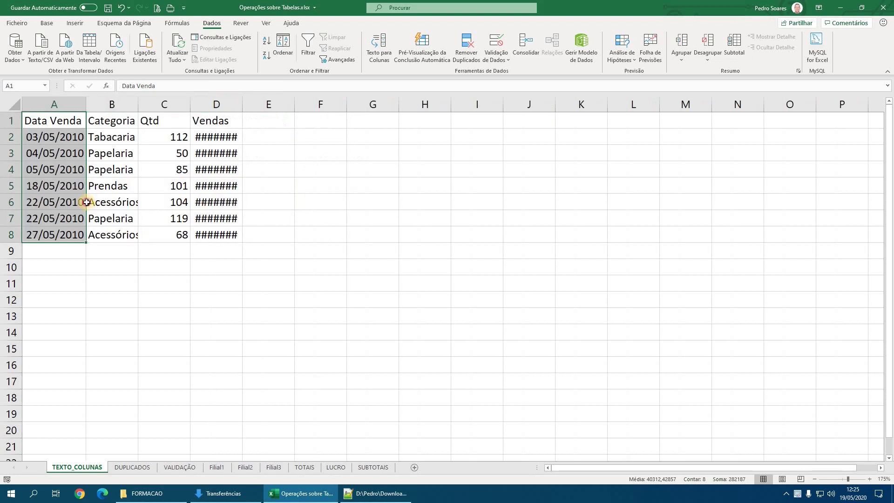
Autofit the Vendas column, and check the number format of each cell from A4 to D4.
left_click(60, 169)
left_click(46, 23)
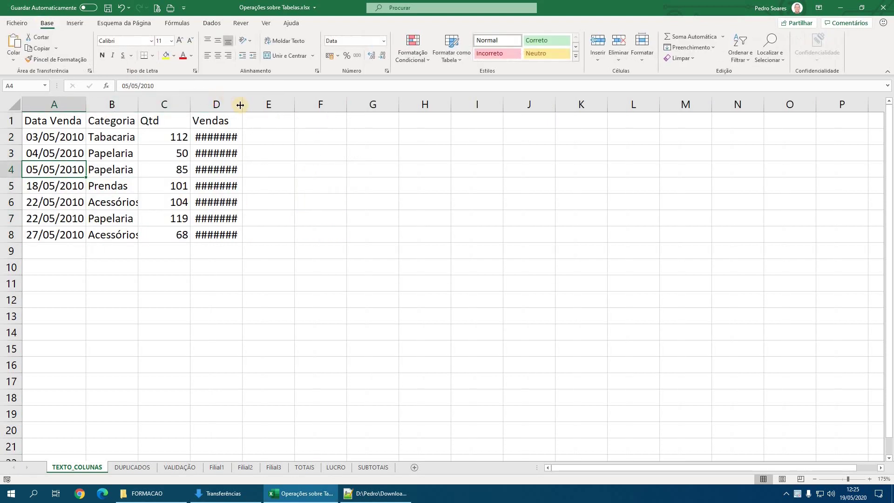
double_click(249, 108)
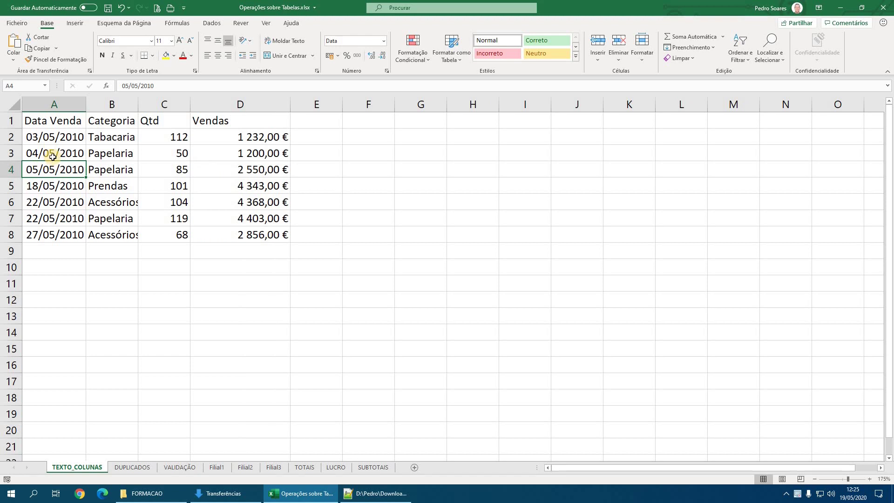
left_click(120, 169)
left_click(165, 170)
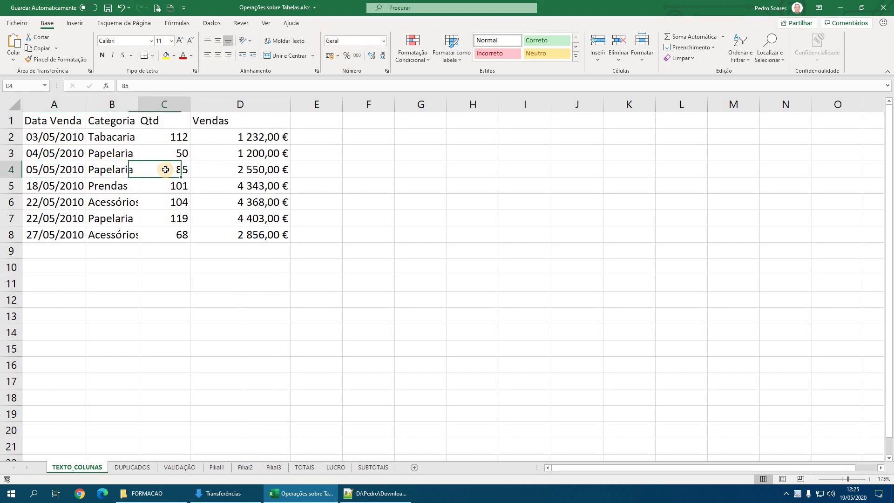
left_click(262, 170)
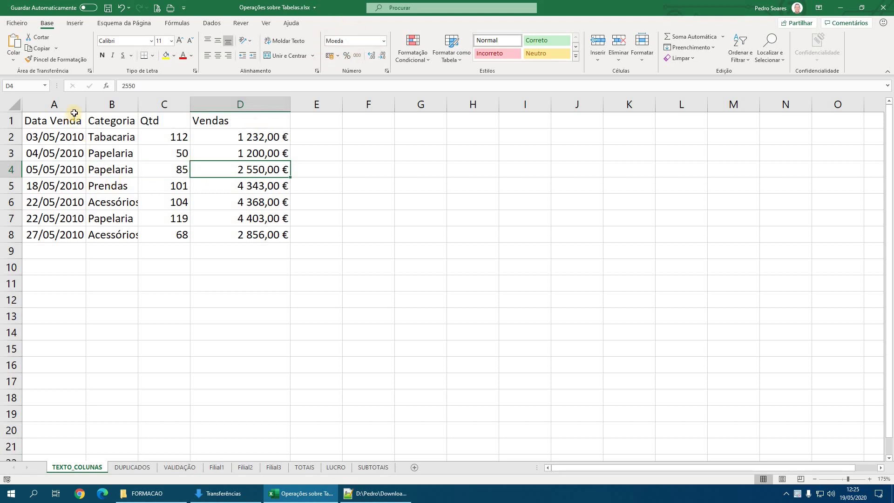
Set columns A to D to one equal width that shows all of their contents, and clear the column selection.
left_click_drag(54, 104, 209, 103)
key("ctrl+End")
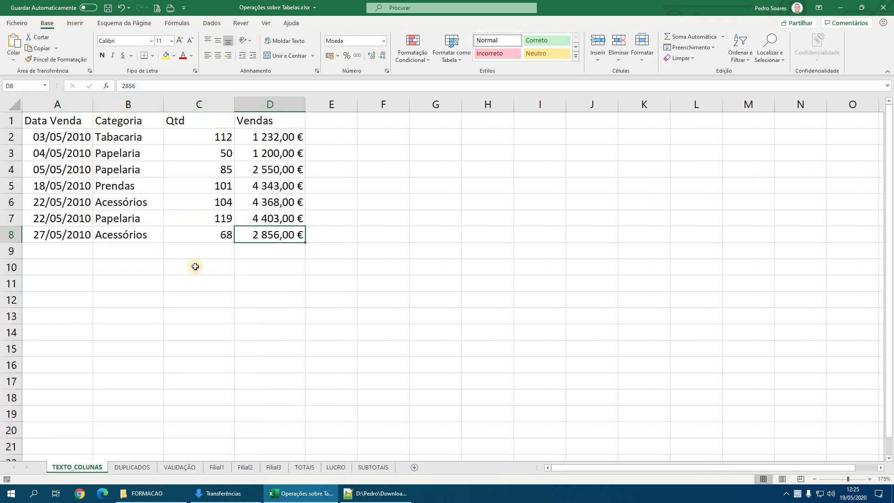
left_click(265, 186)
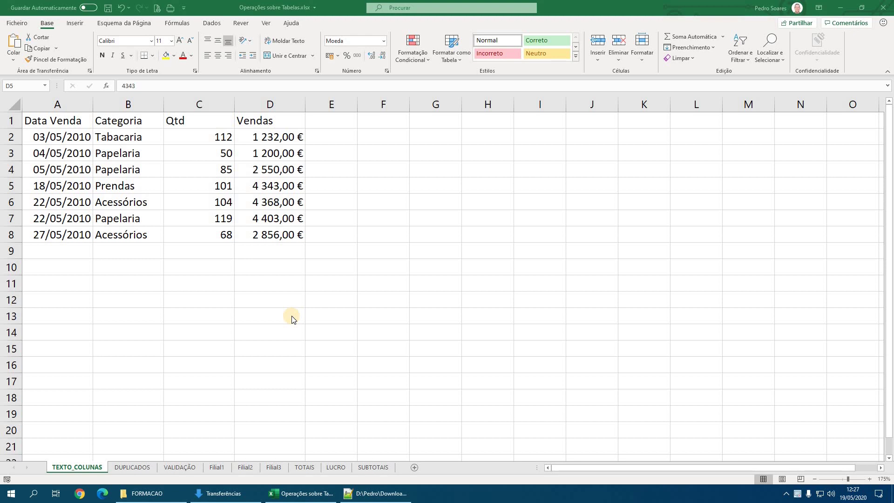
Go to the DUPLICADOS sheet and compare the two Porto records in rows 5 and 6 across all columns.
left_click(135, 468)
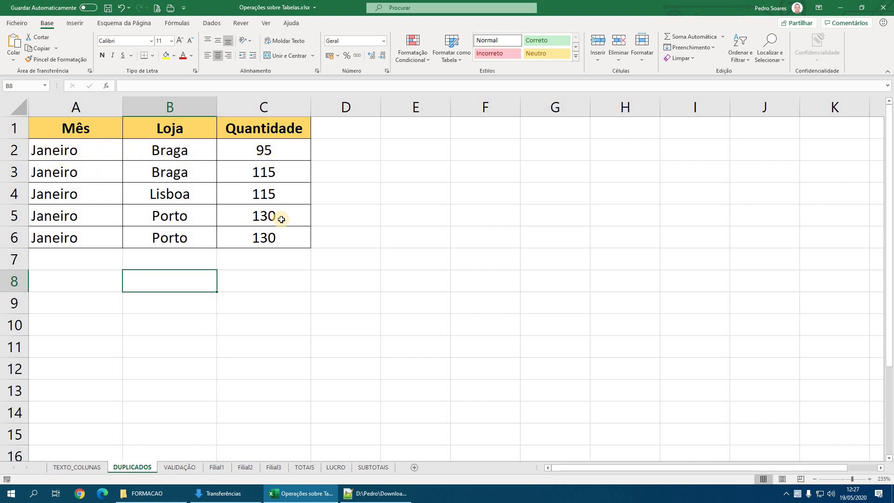
left_click_drag(223, 212, 98, 235)
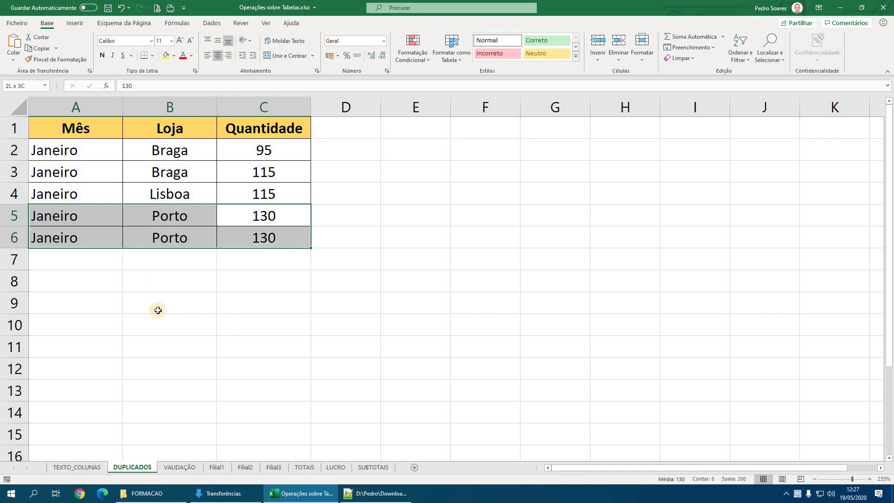
left_click(90, 217)
left_click(175, 216)
left_click(278, 216)
left_click_drag(278, 215, 79, 216)
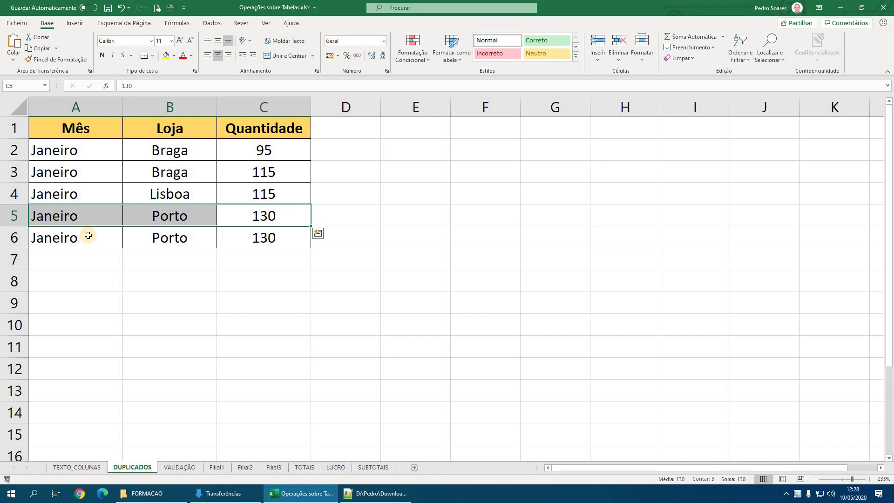
left_click(160, 201)
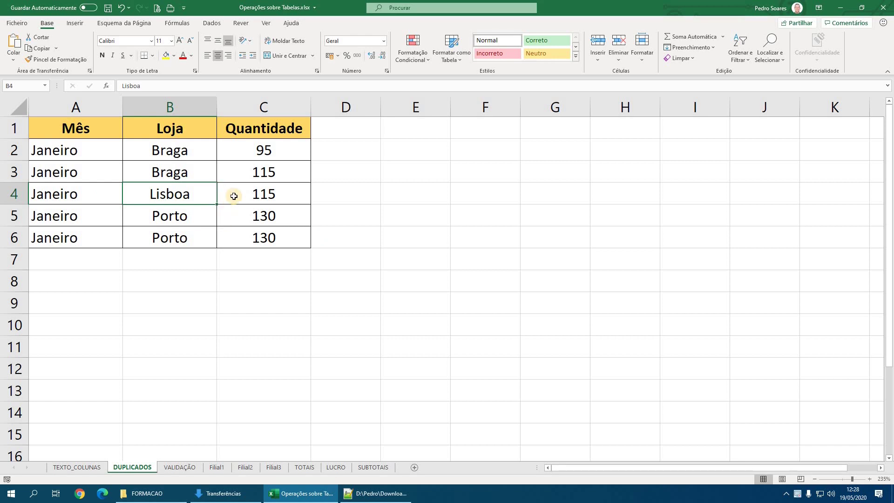
left_click(215, 25)
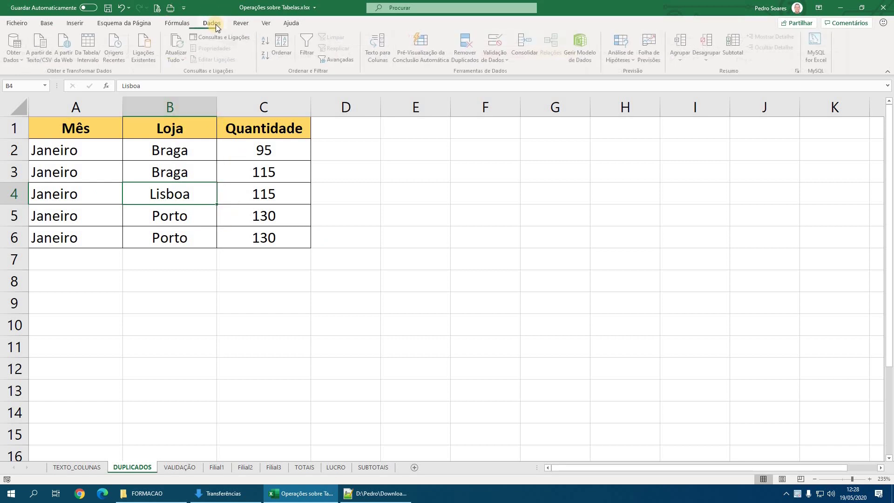
left_click(465, 54)
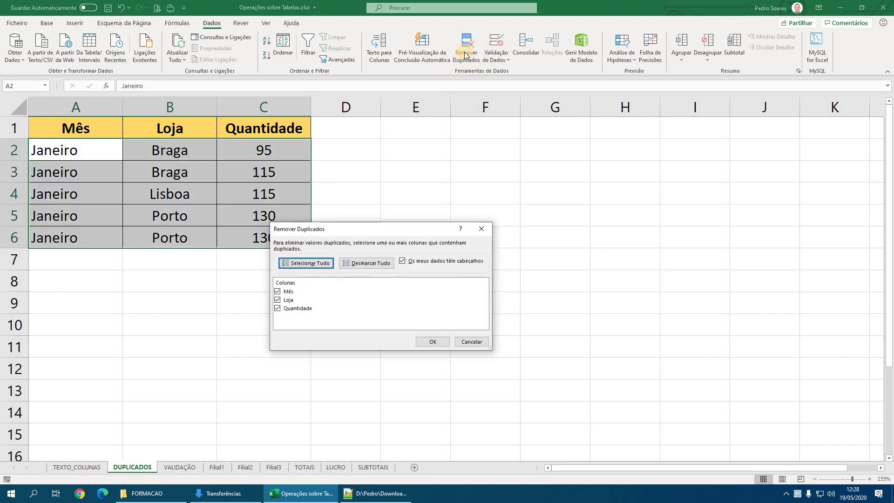
left_click(432, 342)
left_click(481, 344)
left_click(167, 195)
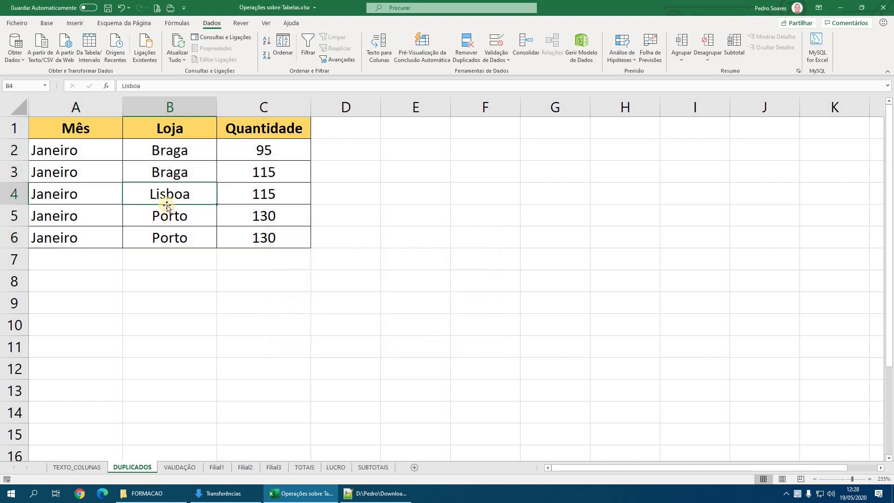
left_click(406, 249)
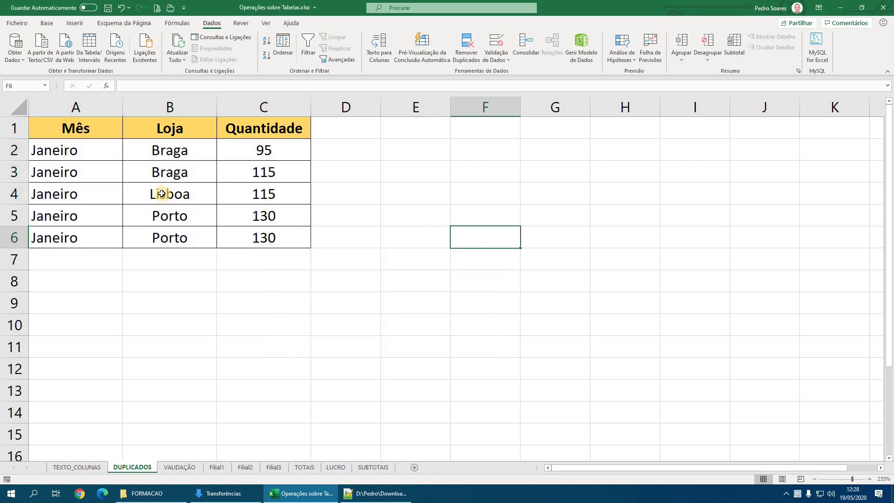
left_click(139, 192)
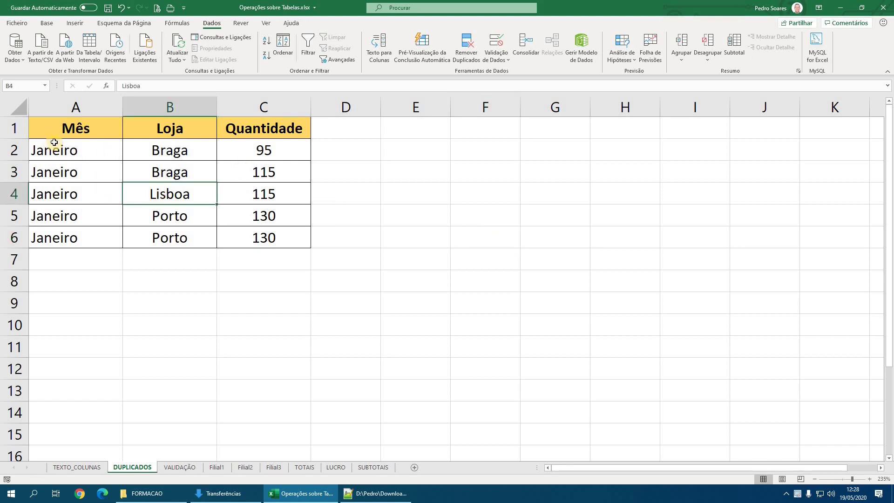
left_click_drag(52, 147, 265, 235)
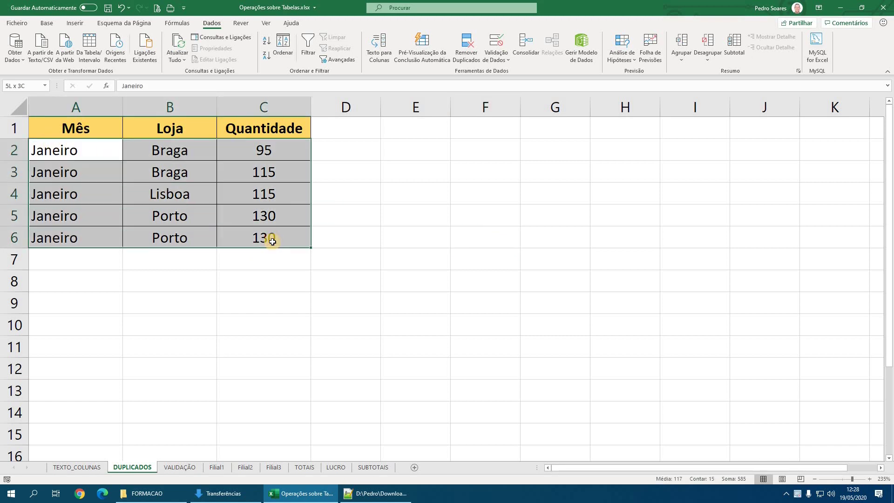
Remove duplicates from the DUPLICADOS table comparing only the Mês column, with Loja and Quantidade excluded, and undo the removal.
left_click(152, 195)
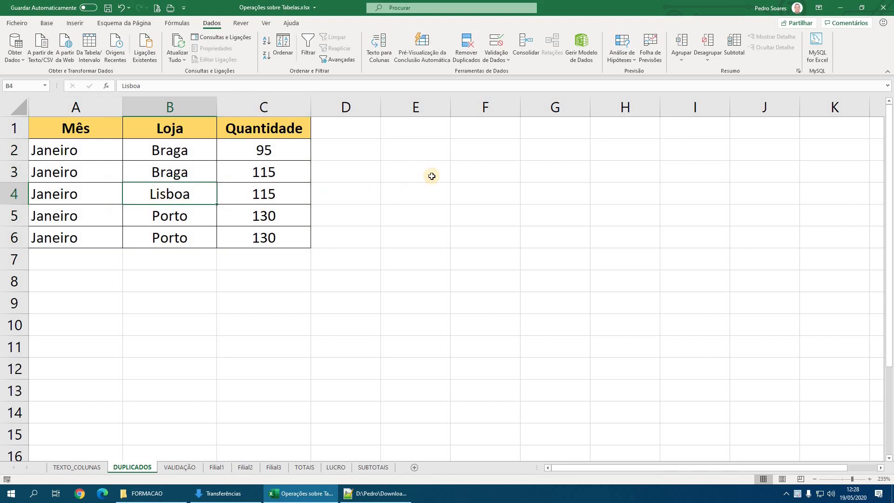
left_click(474, 47)
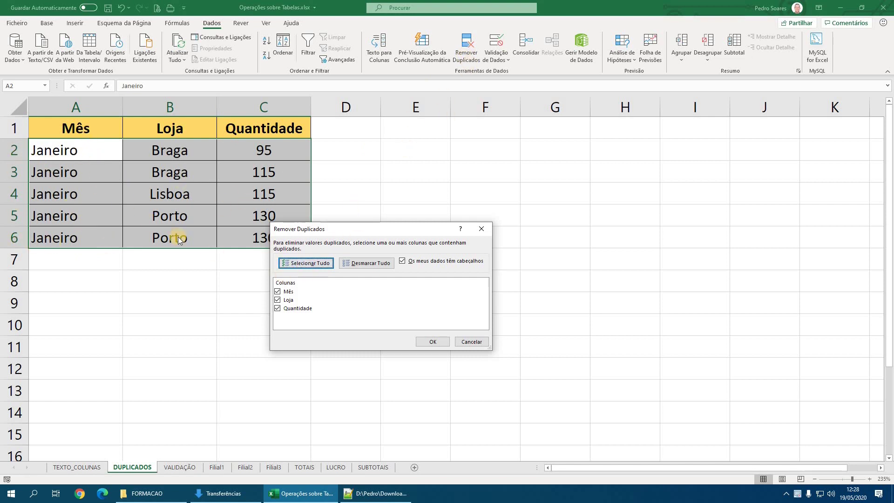
left_click_drag(331, 229, 366, 153)
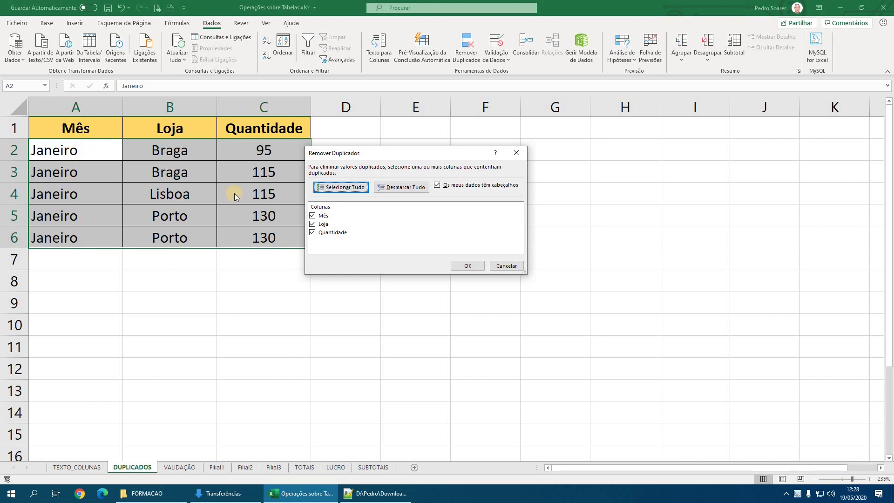
left_click(312, 224)
left_click(312, 232)
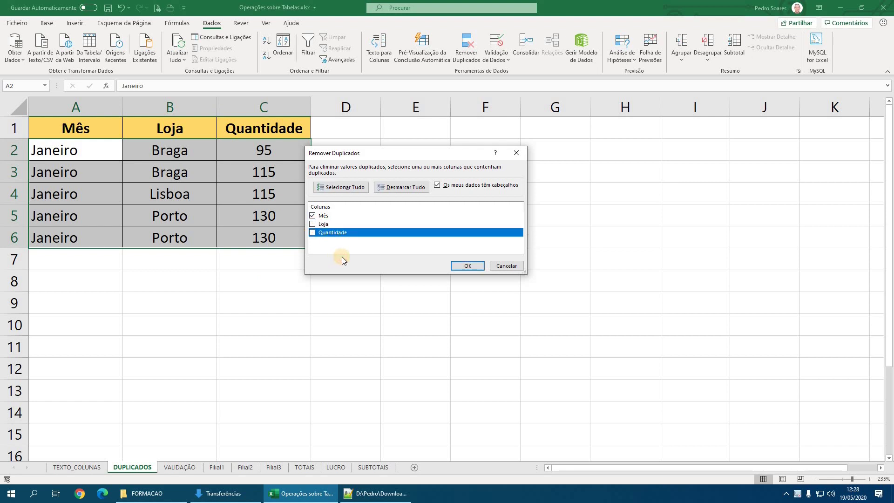
key("Return")
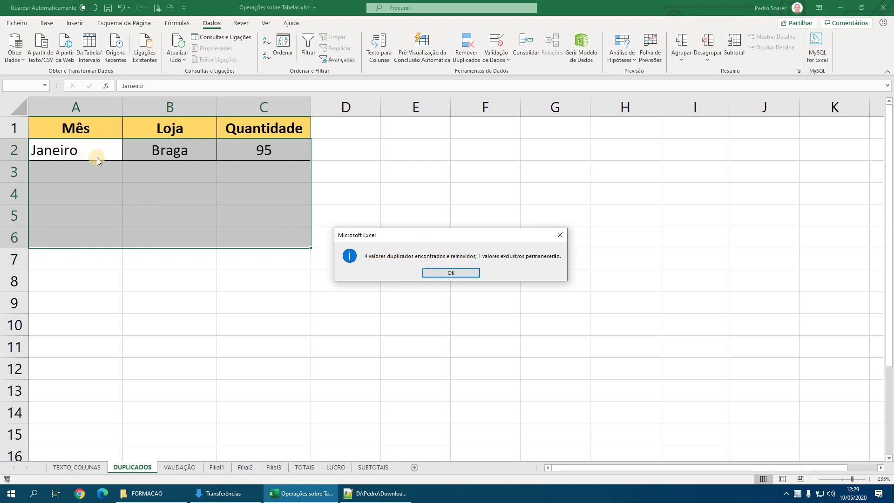
left_click(439, 273)
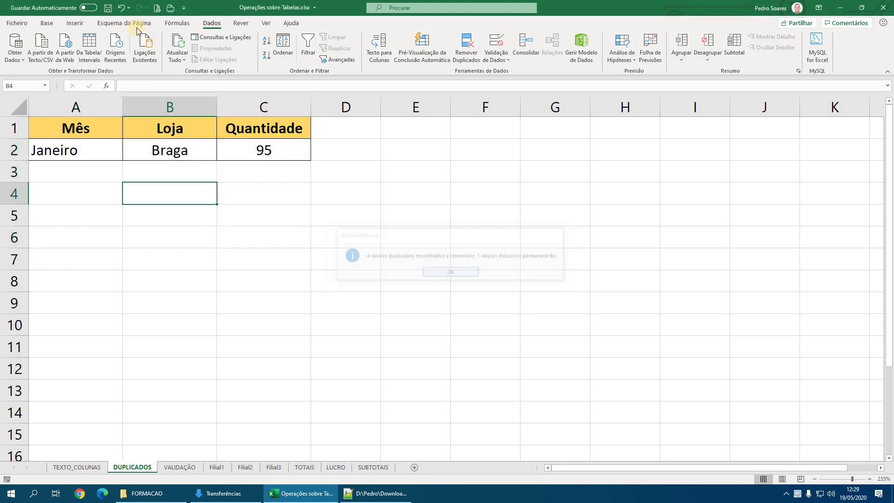
left_click(121, 7)
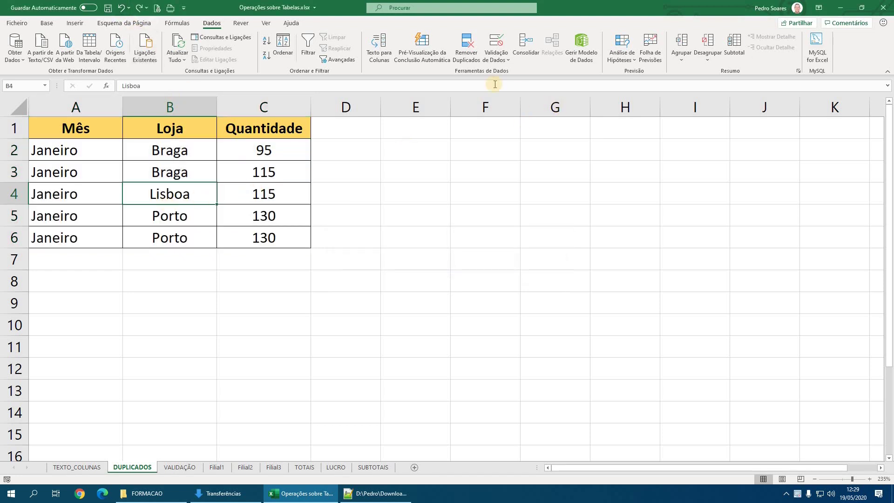
Remove duplicates from the DUPLICADOS table comparing only Mês and Loja, with Quantidade excluded, and undo the removal.
left_click(466, 46)
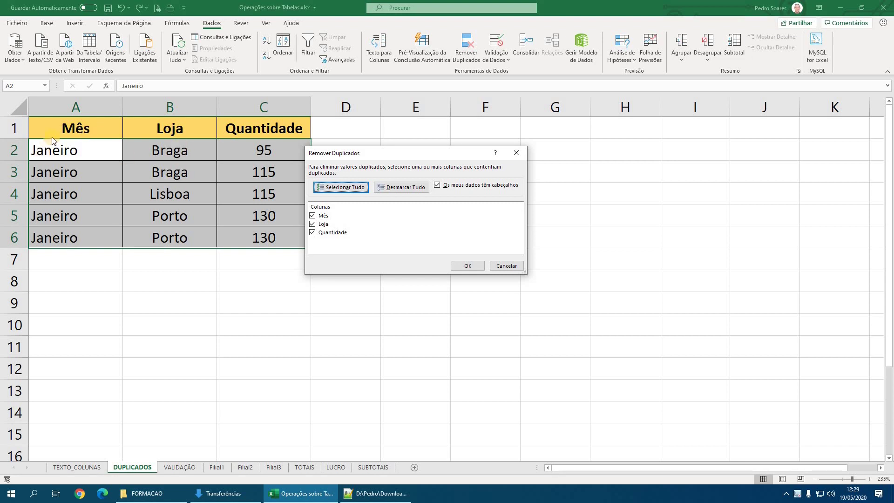
left_click(313, 232)
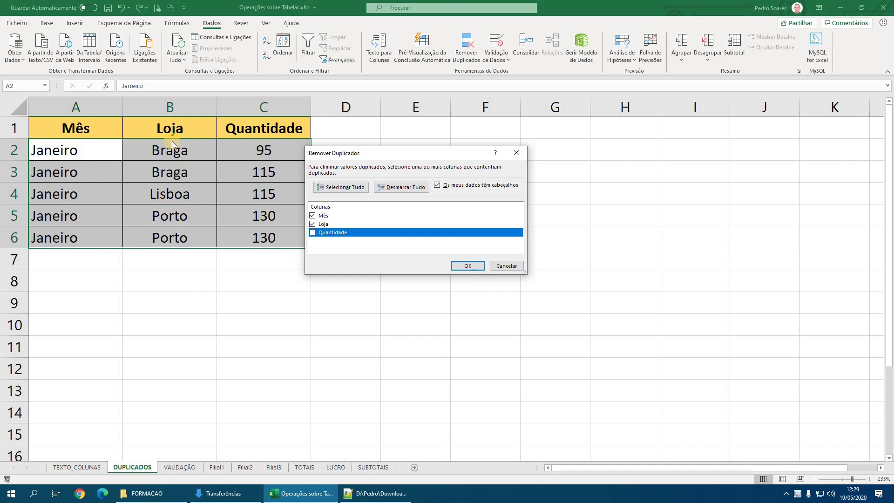
left_click(462, 267)
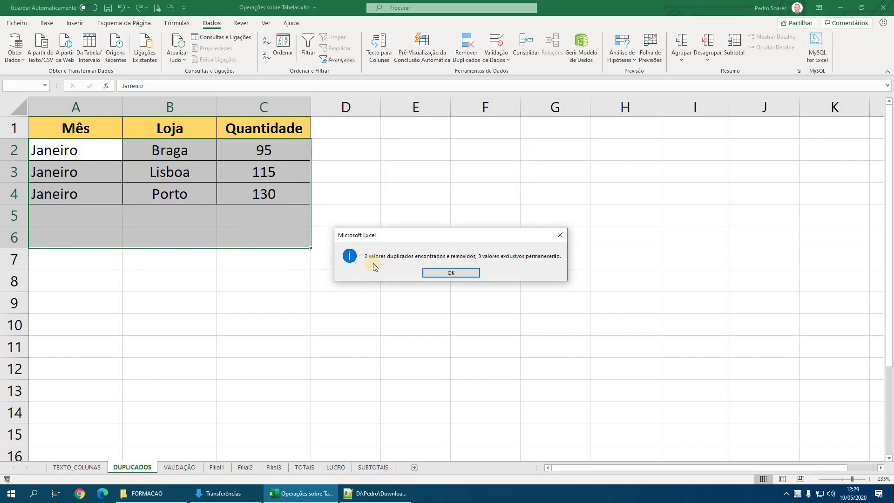
left_click(434, 273)
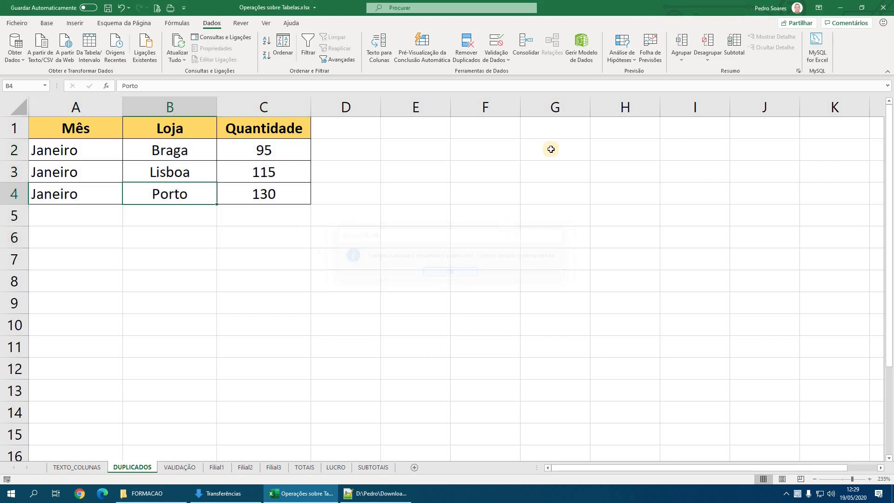
left_click(121, 8)
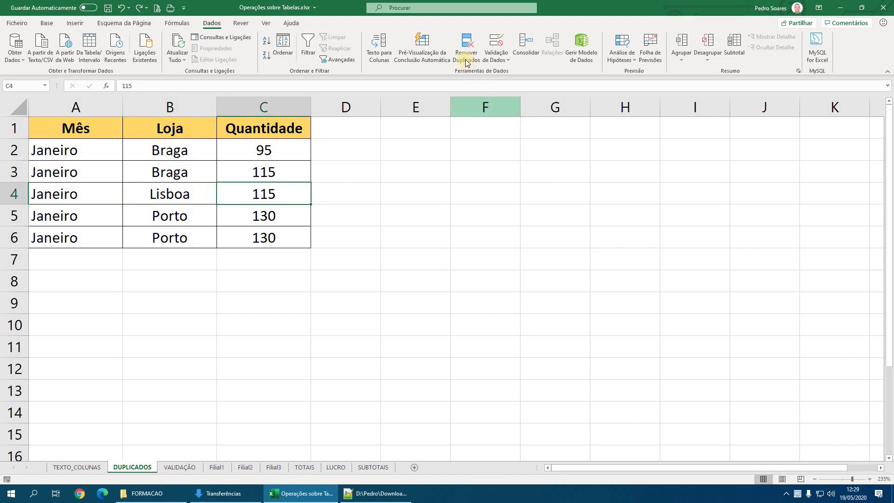
Remove duplicates from the DUPLICADOS table comparing all three columns, Mês, Loja and Quantidade.
left_click(466, 47)
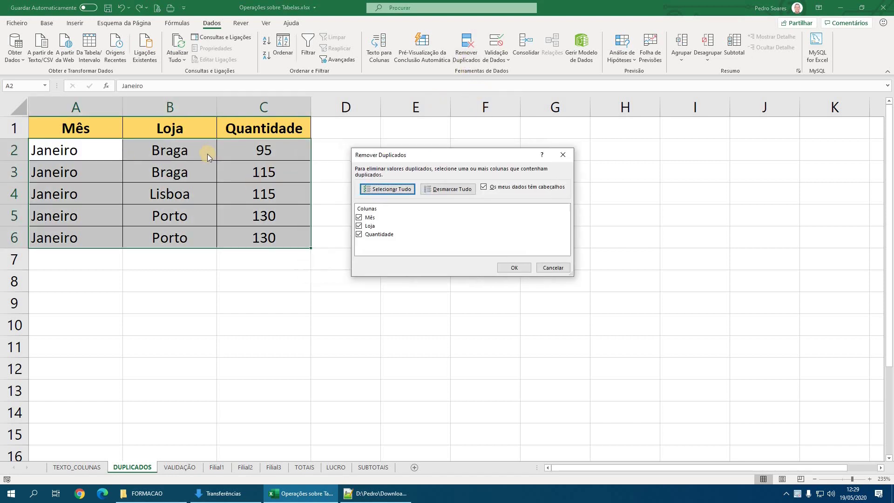
left_click(513, 269)
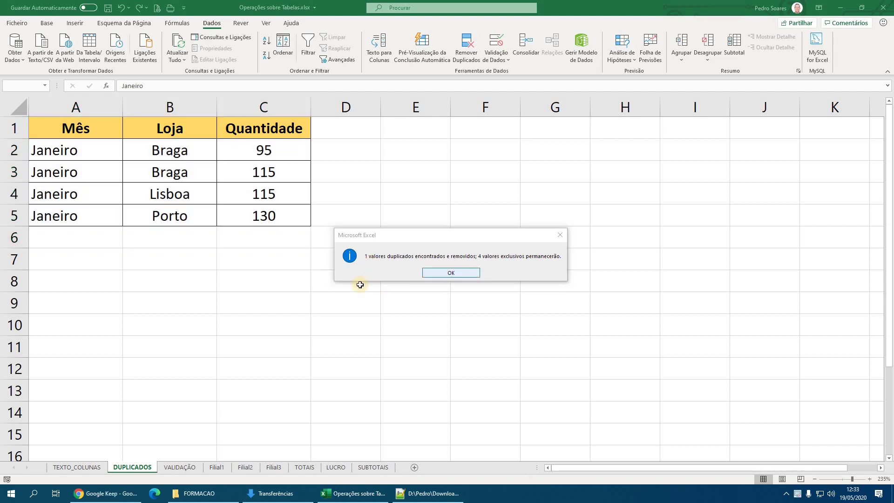
key("Return")
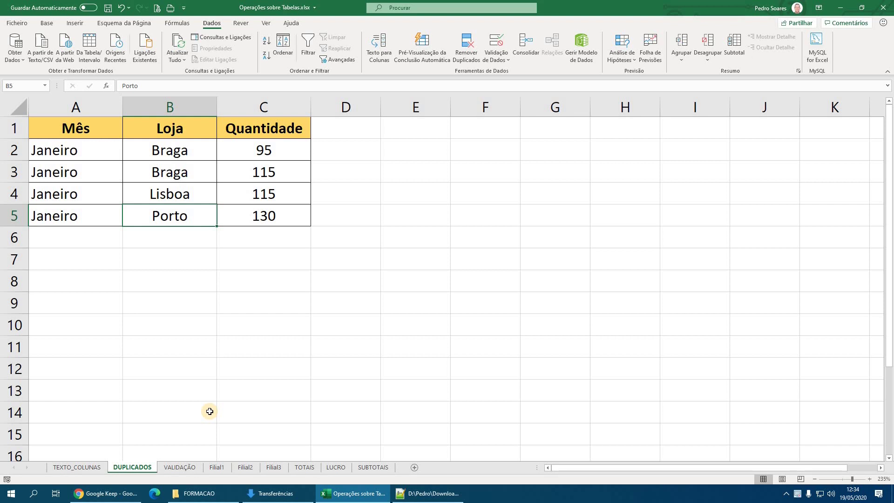
Go to the VALIDAÇÃO sheet and review the simulator's input cells B3 and B4 and result cells B6 to B8.
left_click(174, 467)
scroll(126, 299, "up", 3)
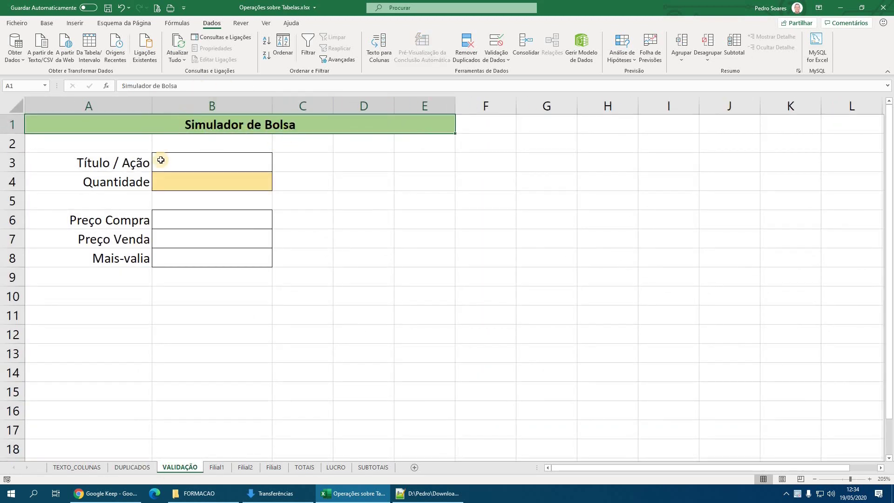
left_click(175, 162)
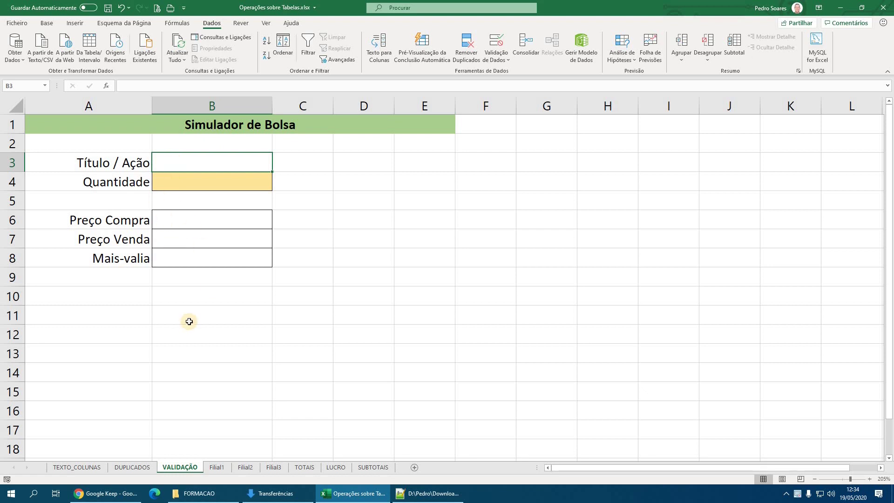
left_click(179, 179)
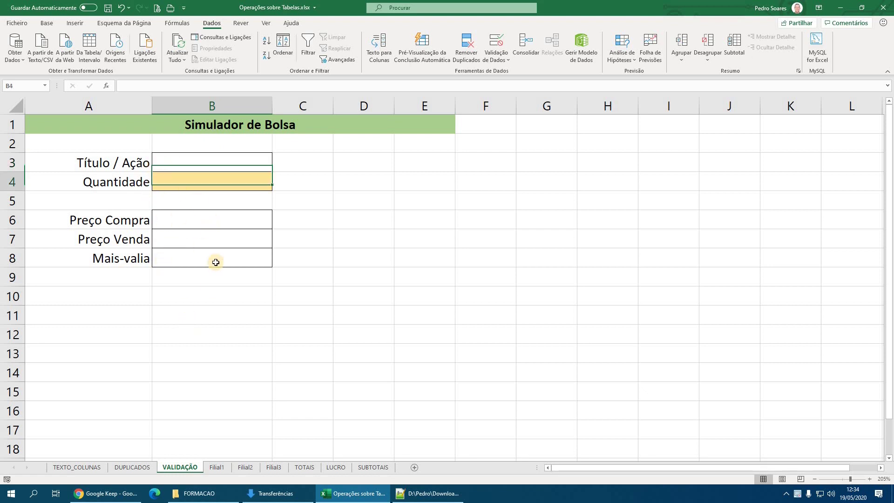
left_click(173, 221)
left_click(175, 238)
left_click(176, 257)
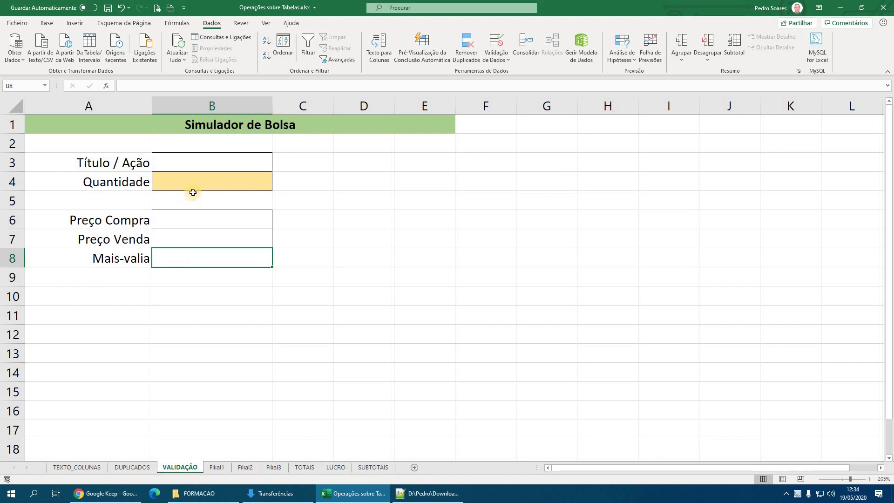
Enter -1 as the Quantidade in cell B4 and clear the cell.
left_click(204, 178)
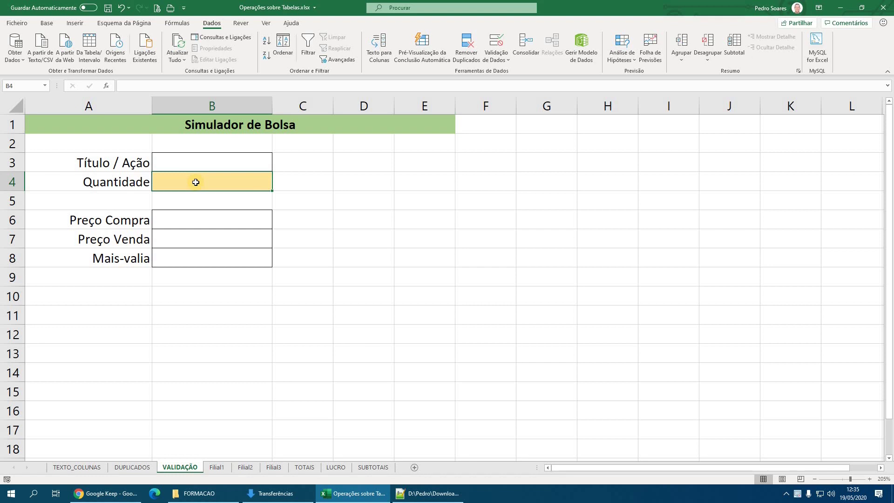
type("-1")
key("Return")
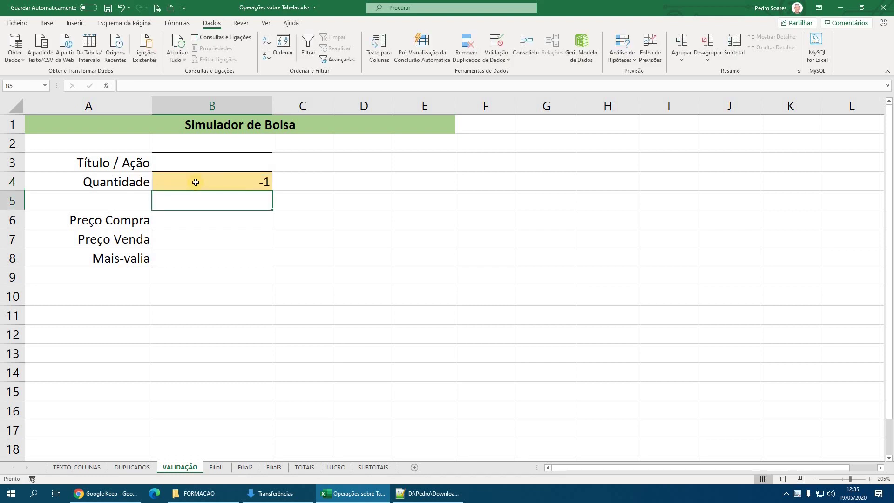
left_click(196, 182)
key("Delete")
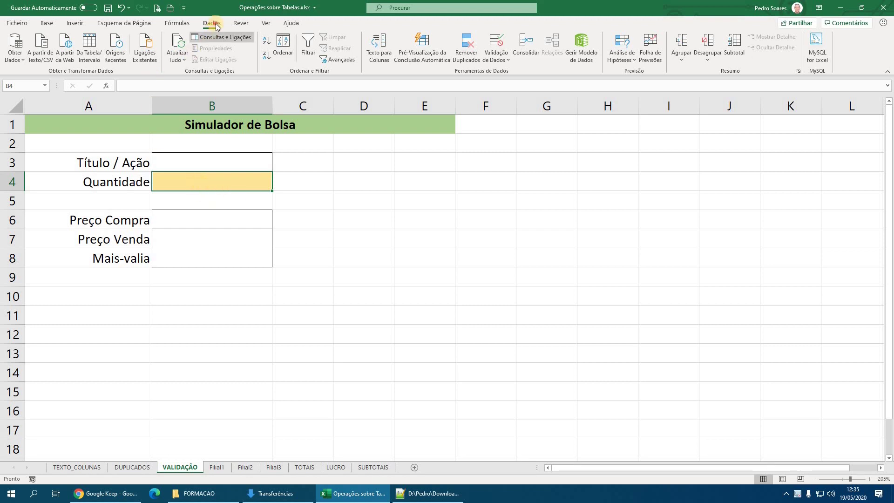
Open data validation for cell B4 and review its criteria, input message and error alert settings.
left_click(501, 40)
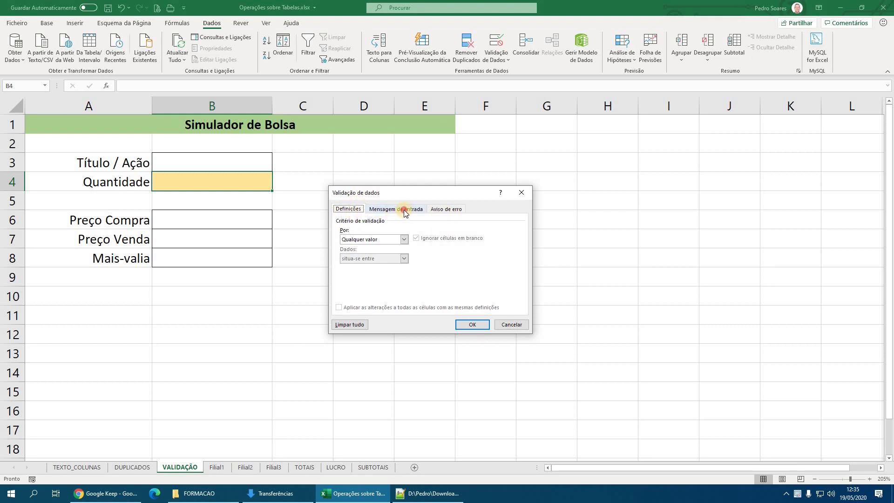
left_click(403, 210)
left_click(456, 210)
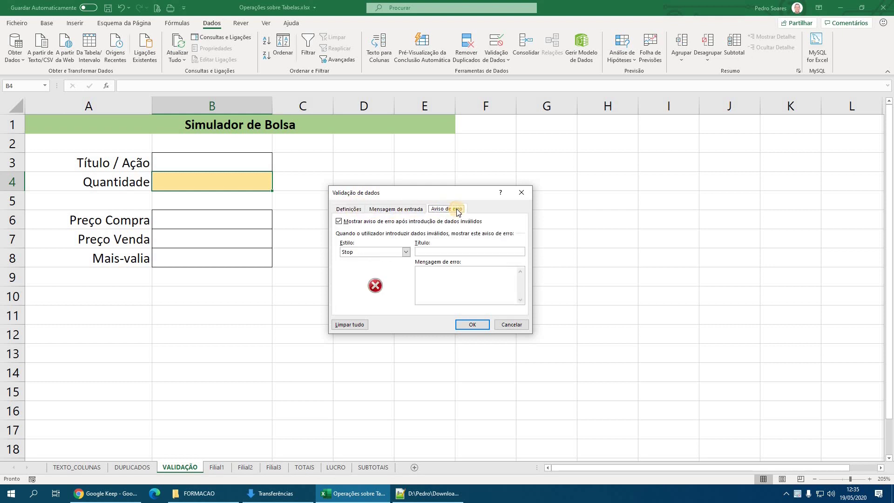
left_click(348, 209)
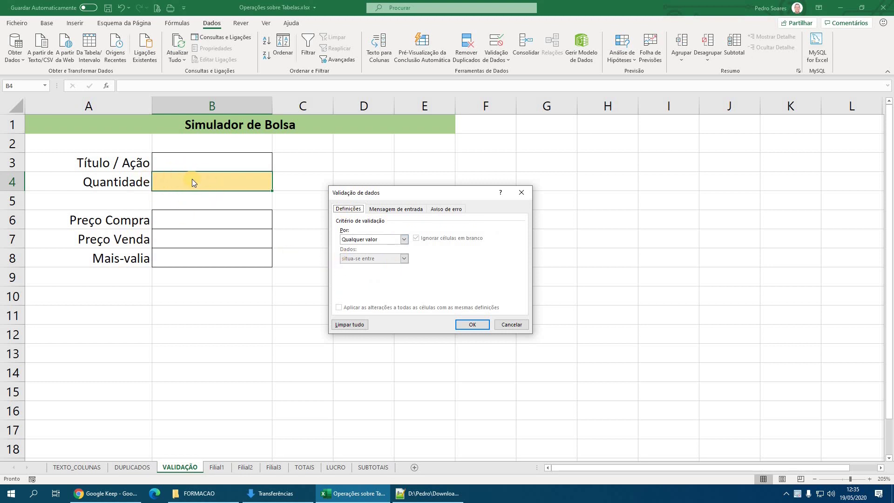
left_click(396, 210)
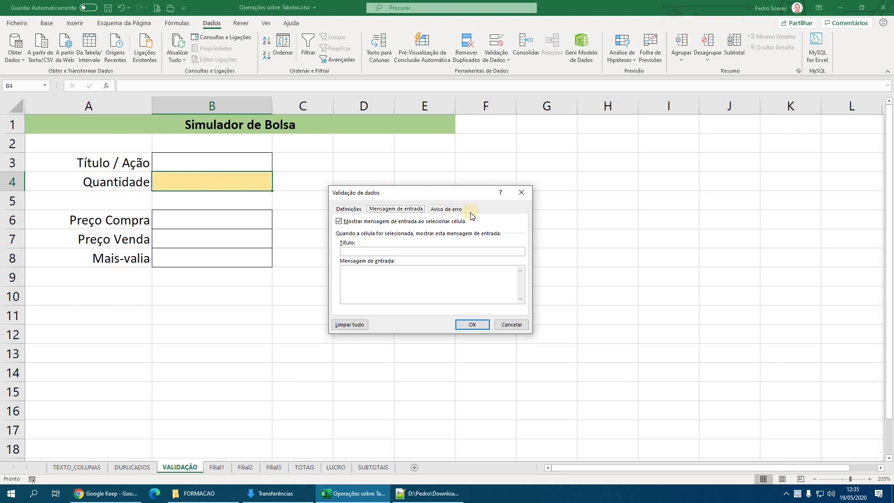
left_click(453, 210)
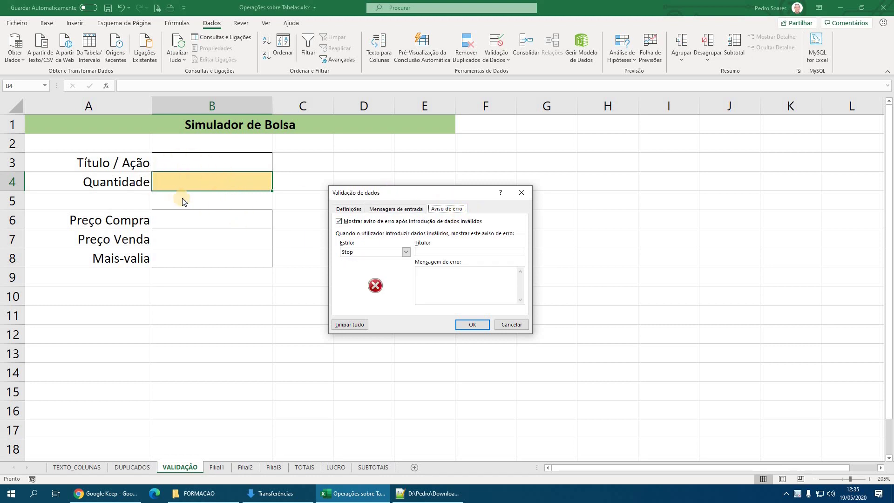
left_click(349, 209)
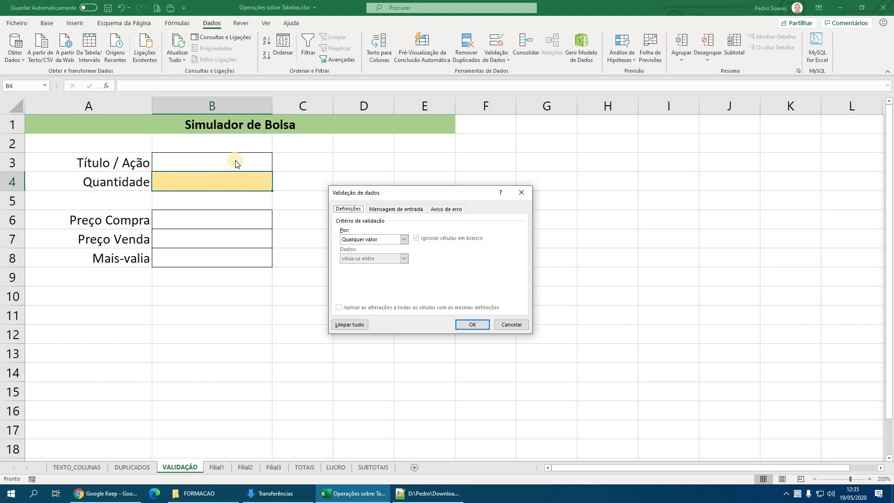
Restrict the Quantidade cell B4 to whole numbers (Número inteiro) greater than 0.
left_click(404, 239)
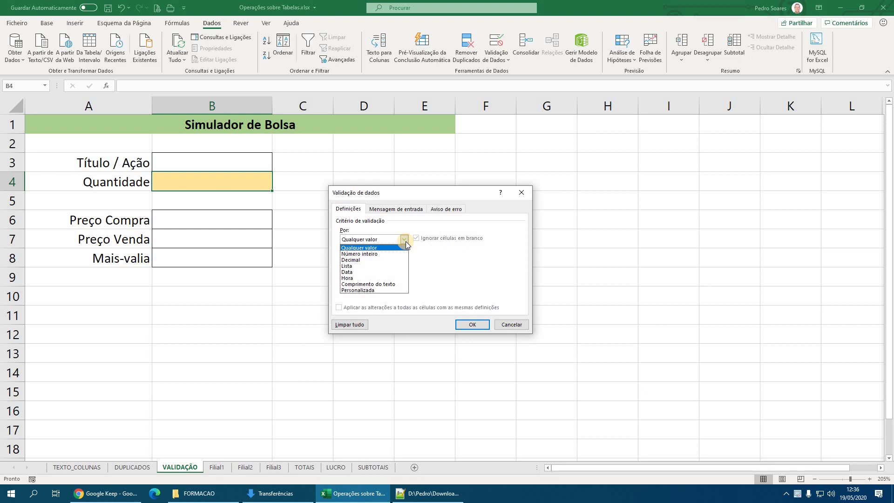
left_click(395, 253)
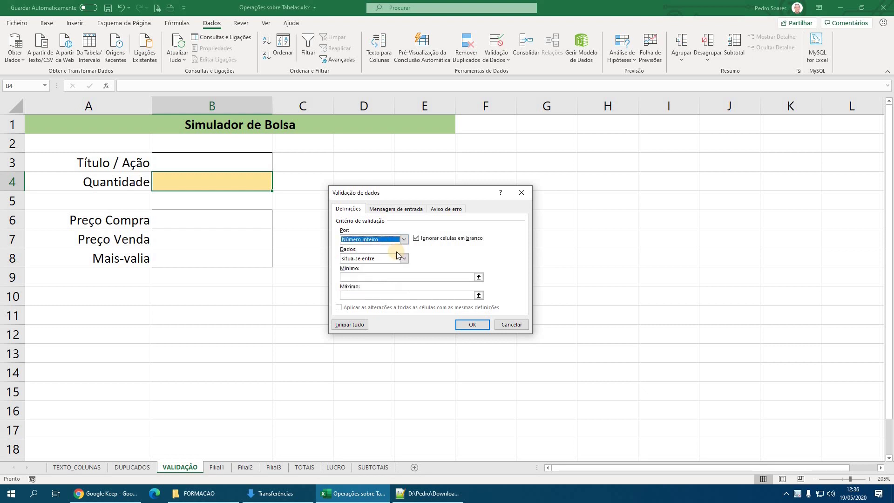
left_click(358, 260)
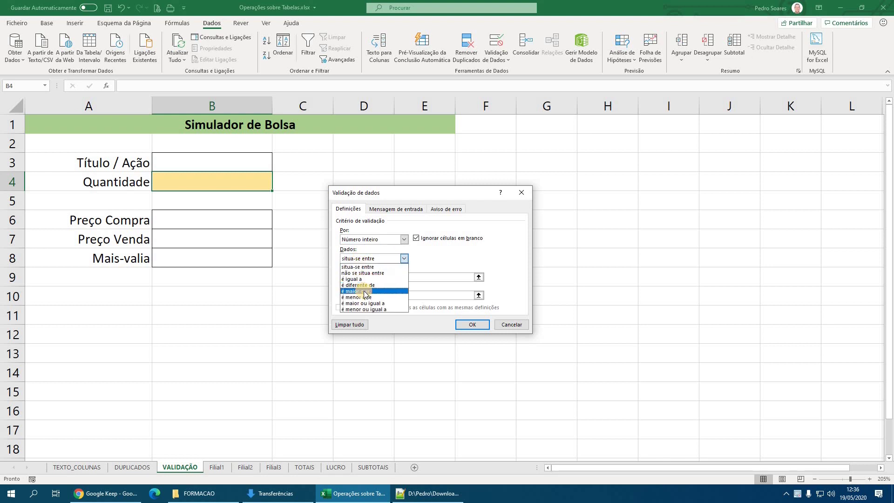
left_click(365, 292)
left_click(367, 276)
type("0")
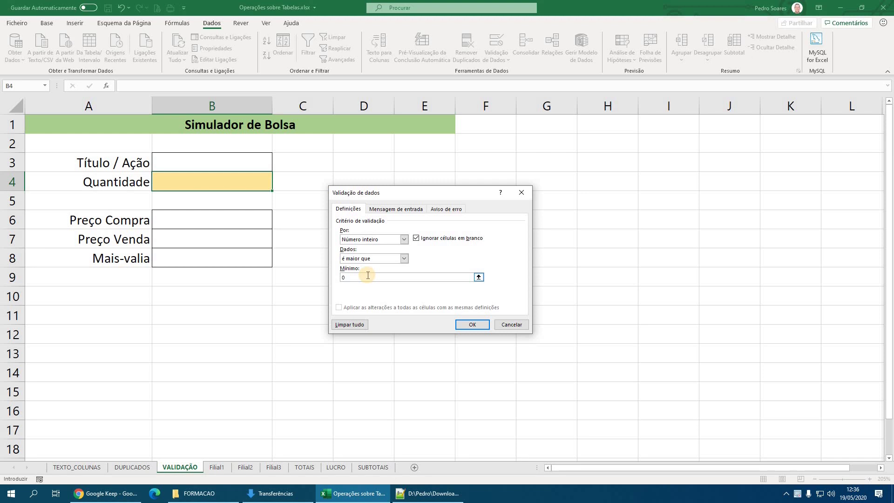
left_click(472, 325)
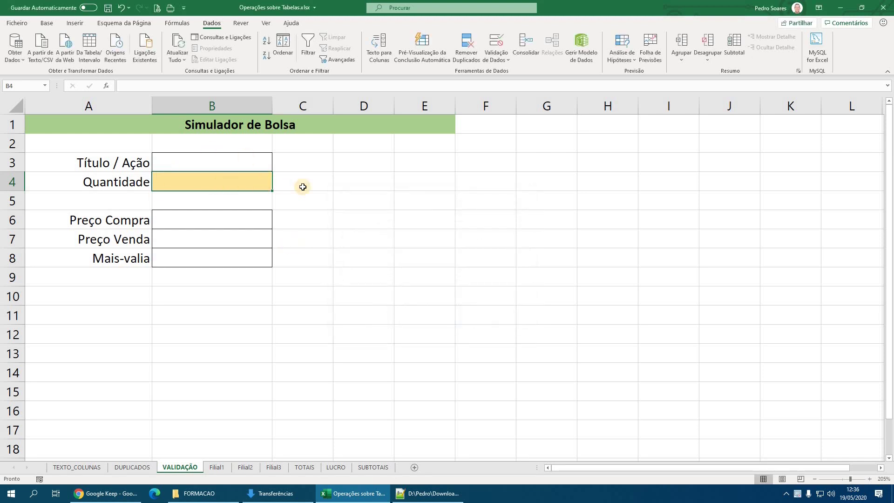
Test the validation of cell B4 by entering 5 and -1, and cancel the -1 entry.
left_click(303, 187)
left_click(252, 183)
type("5")
key("Return")
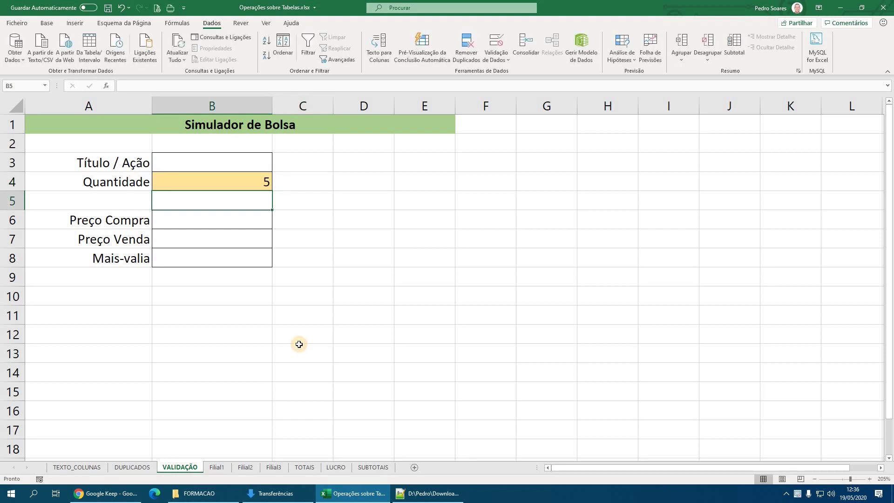
left_click(233, 182)
type("-")
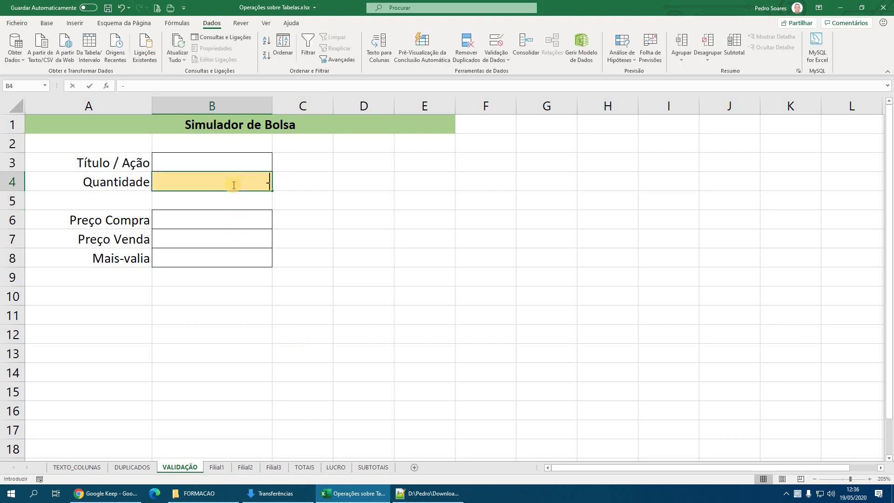
type("1")
key("Return")
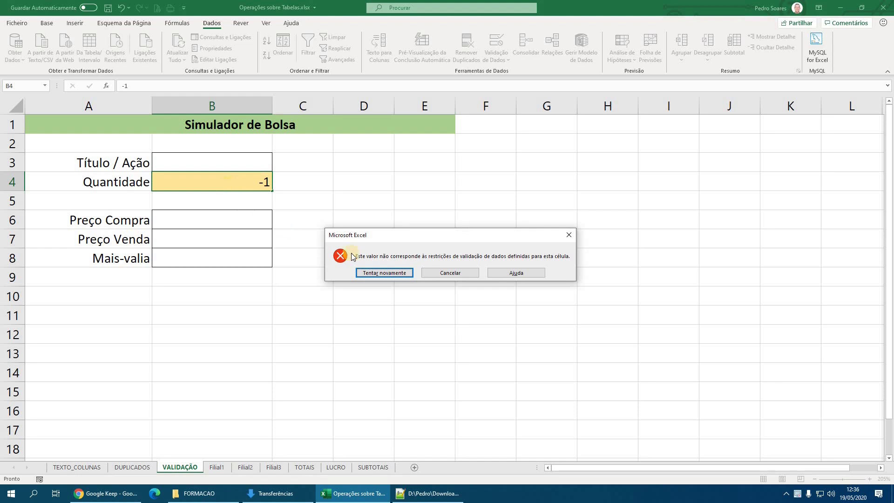
left_click(460, 271)
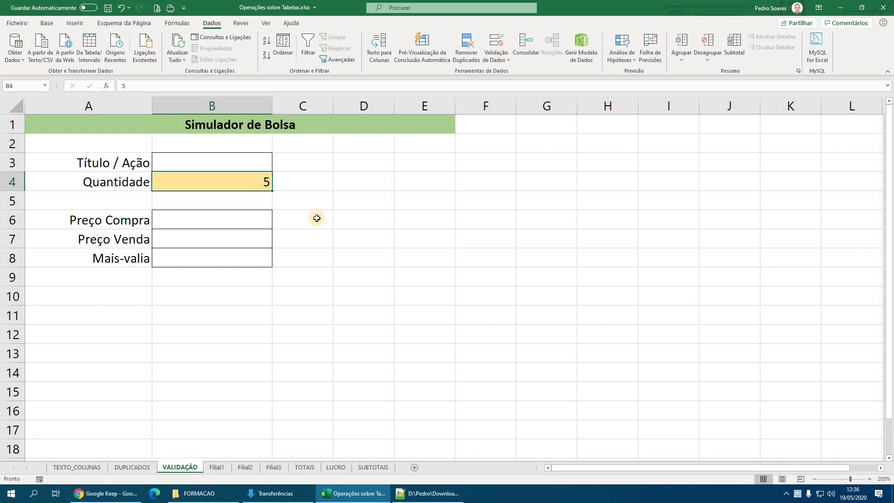
Clear cell B4, try to enter -1 again, and choose to retry with the value 2.
key("Delete")
type("-1")
key("Return")
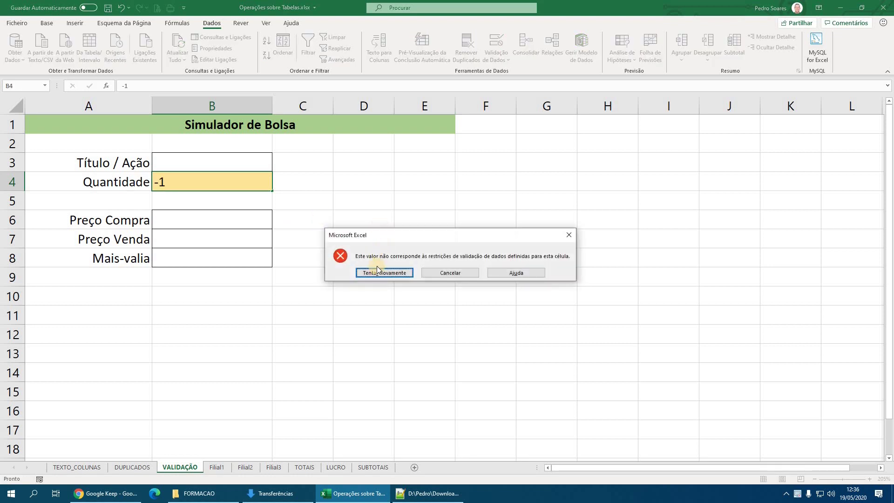
left_click(379, 272)
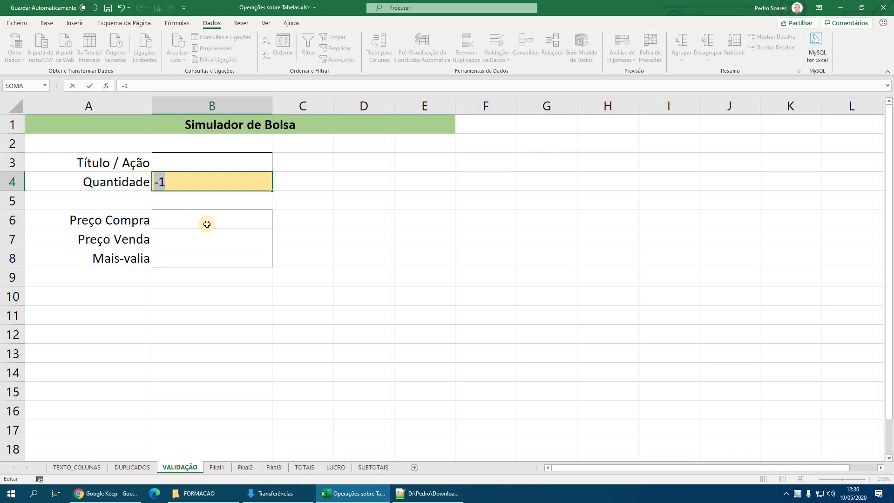
type("2")
key("Return")
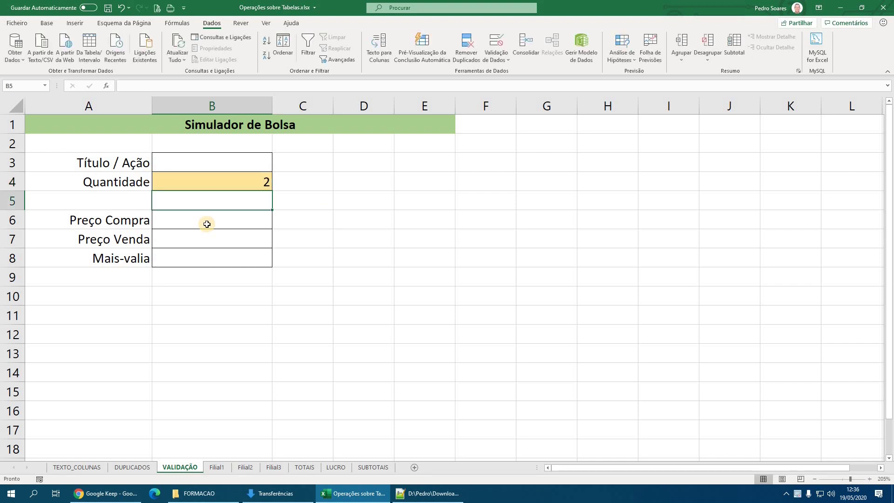
Clear cell B4, then look through its data validation types and the comparison options for whole numbers, trying situa-se entre.
key("Up")
key("Delete")
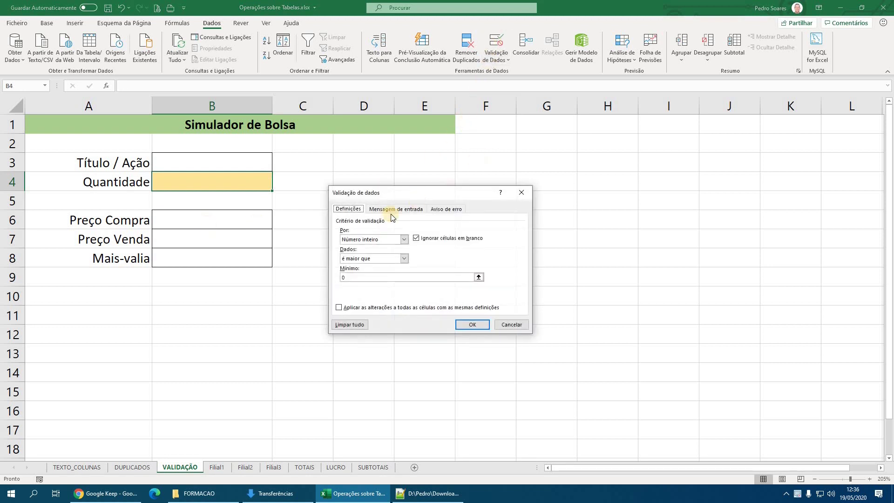
left_click(391, 240)
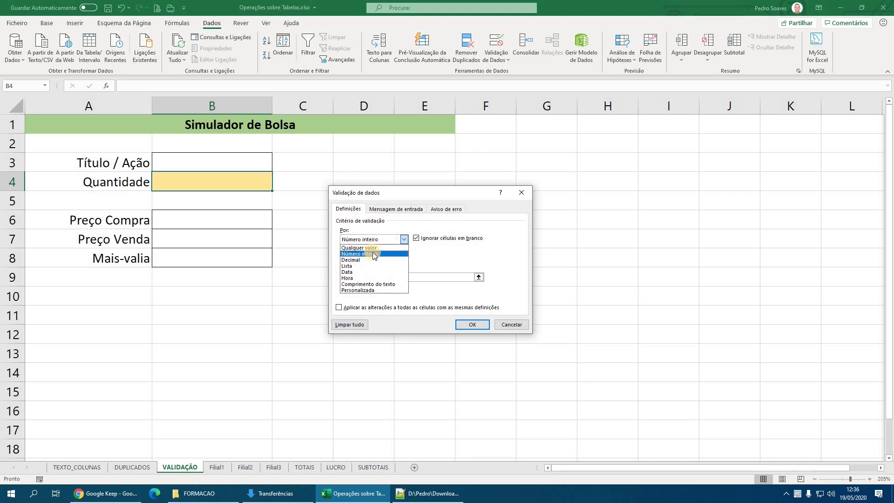
left_click(378, 254)
left_click(372, 260)
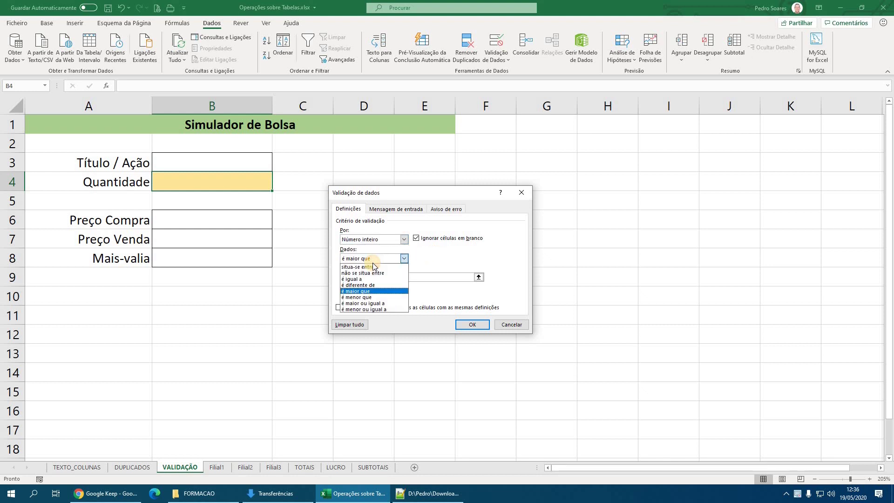
left_click(373, 269)
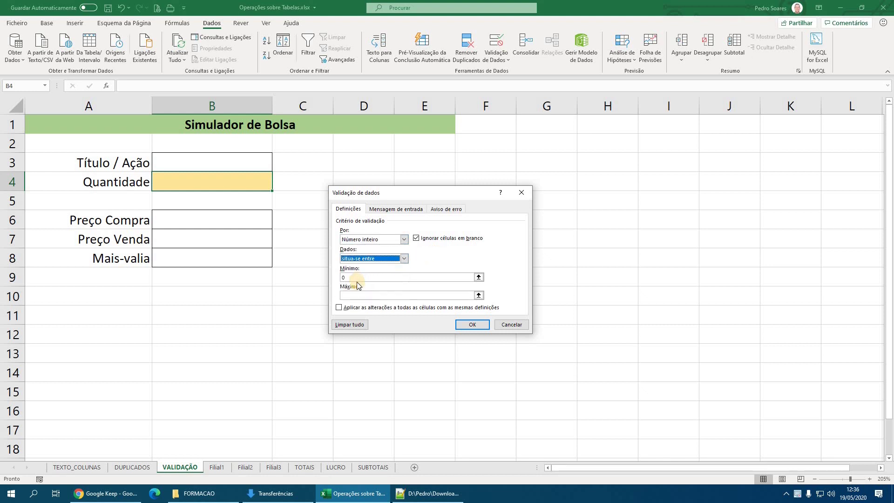
left_click(367, 259)
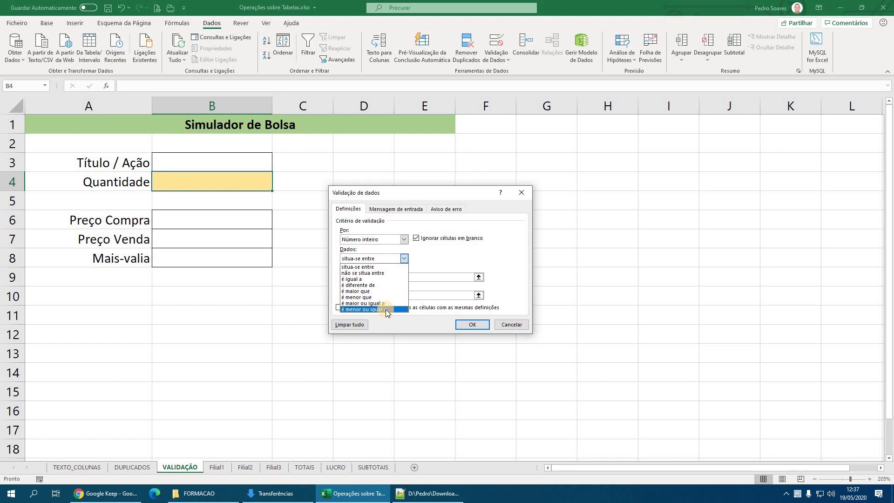
Examine the Decimal and Lista validation criteria for cell B4 and discard the changes.
left_click(372, 239)
left_click(372, 239)
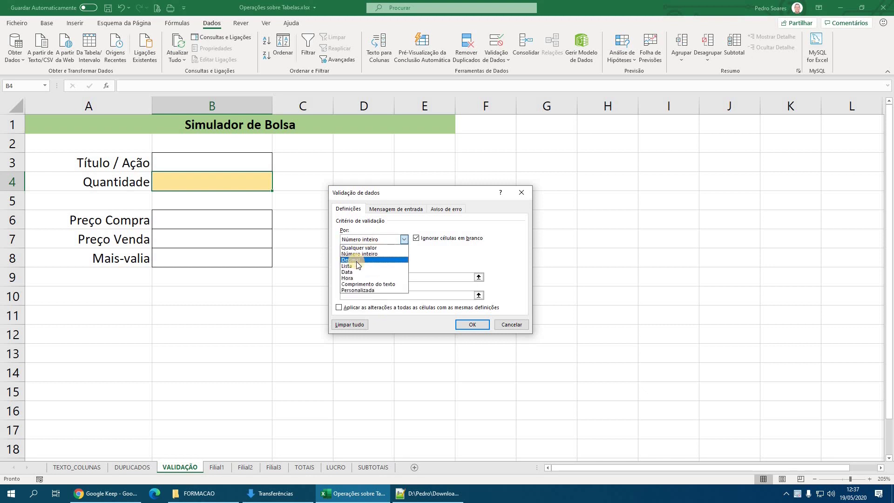
left_click(357, 260)
left_click(359, 258)
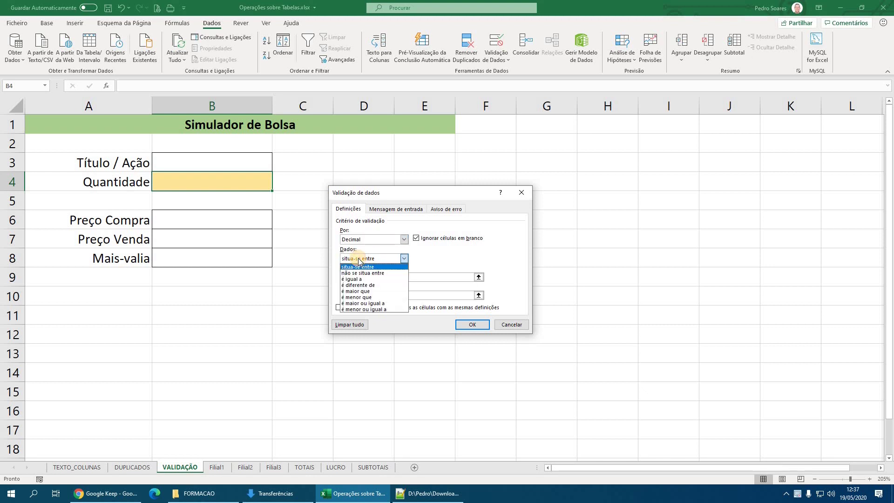
left_click(359, 266)
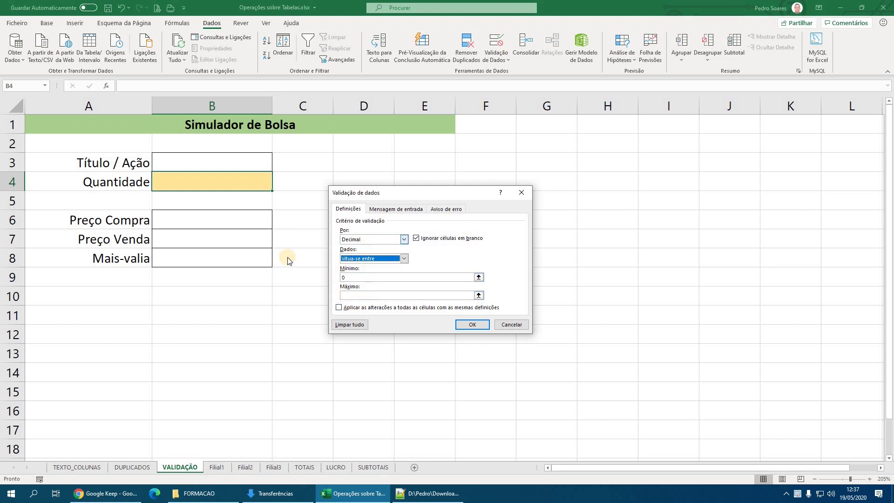
left_click(371, 240)
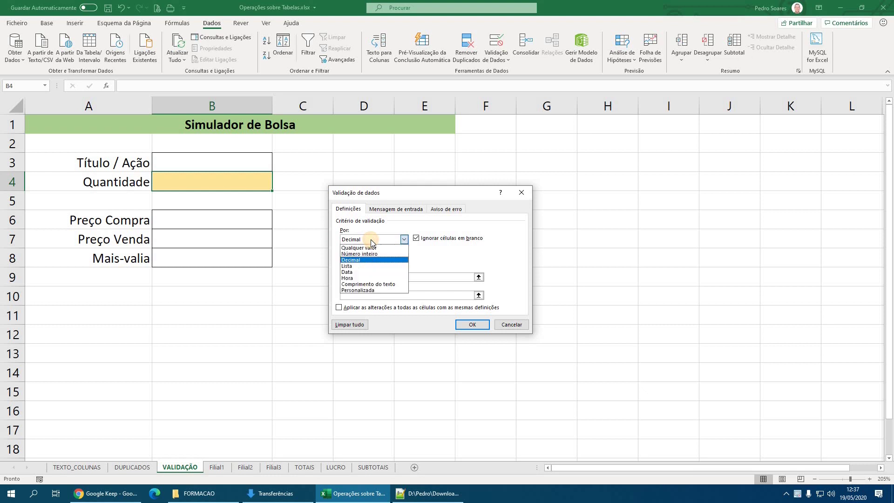
left_click(366, 266)
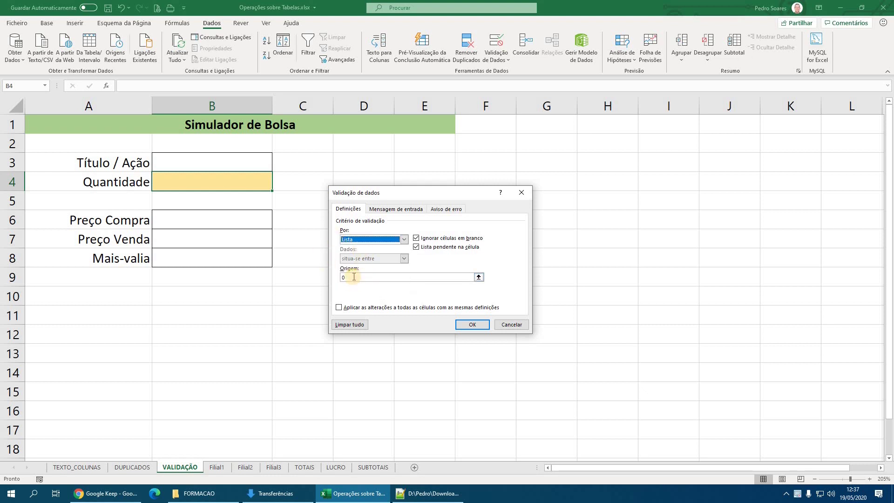
left_click(350, 276)
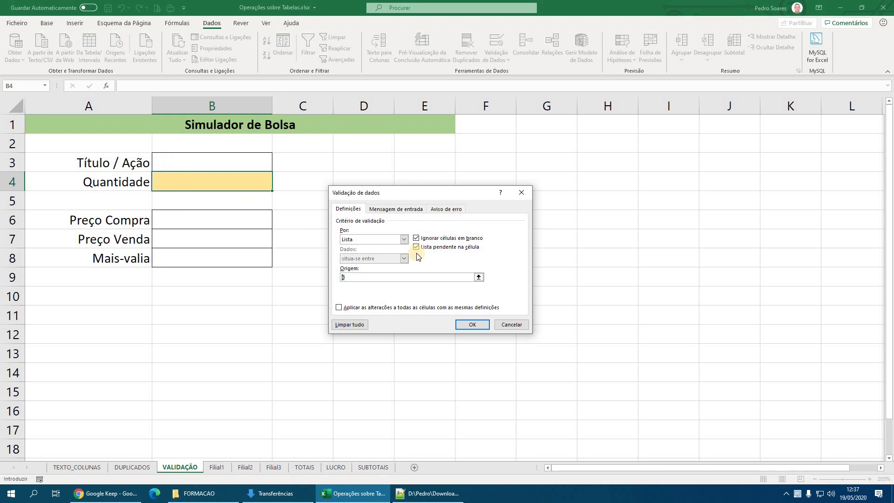
left_click(511, 324)
Restrict the Título / Ação cell B3 to a list (Lista) with the source ABC;PTZ;QWE.
left_click(202, 163)
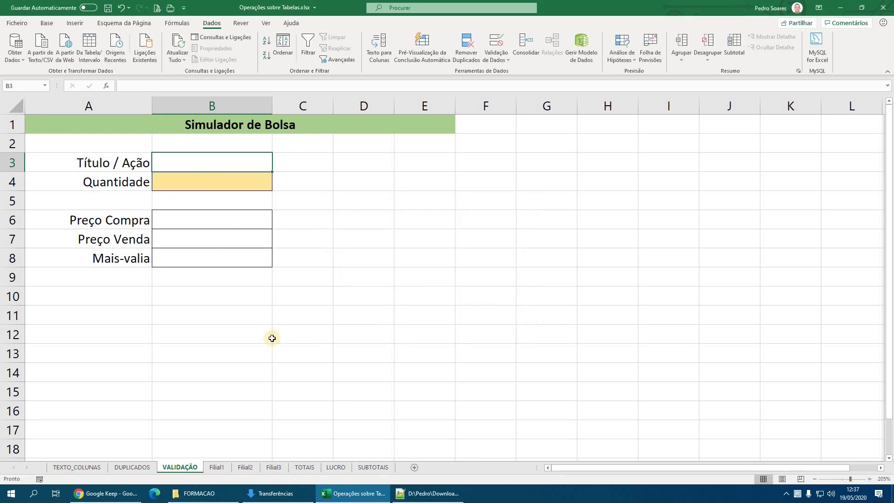
left_click(496, 41)
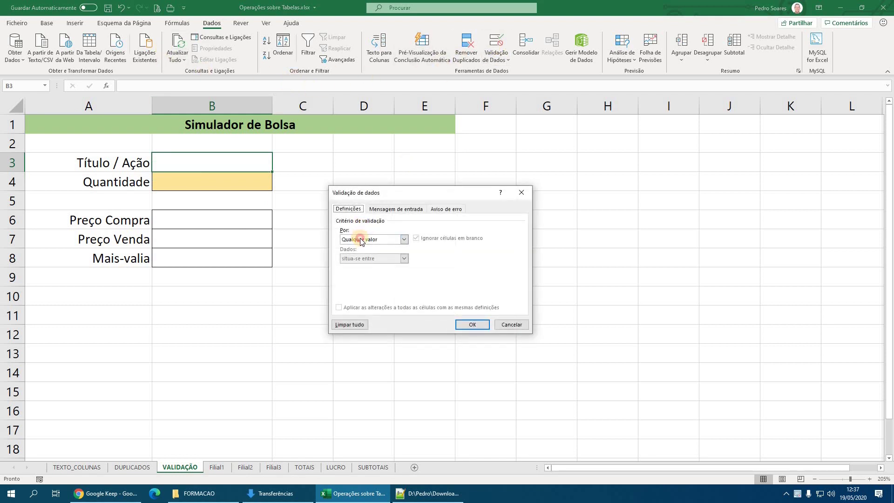
left_click(404, 239)
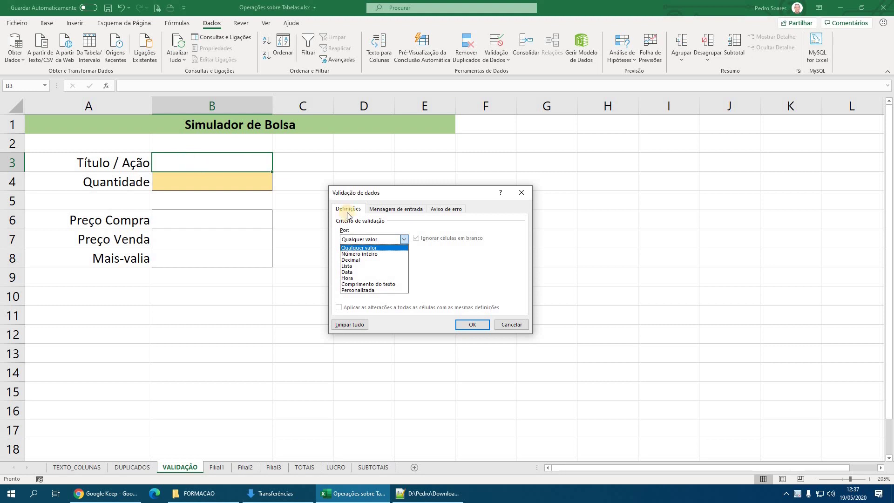
left_click(361, 248)
left_click(368, 238)
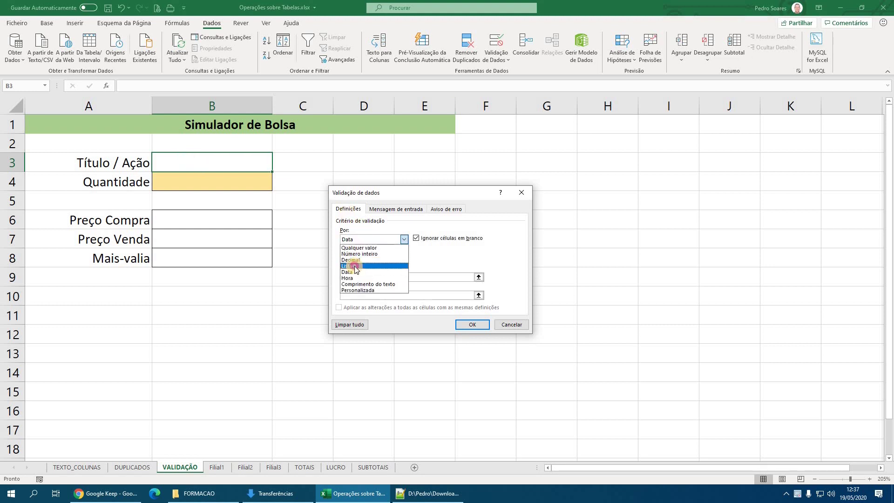
left_click(354, 265)
left_click(367, 277)
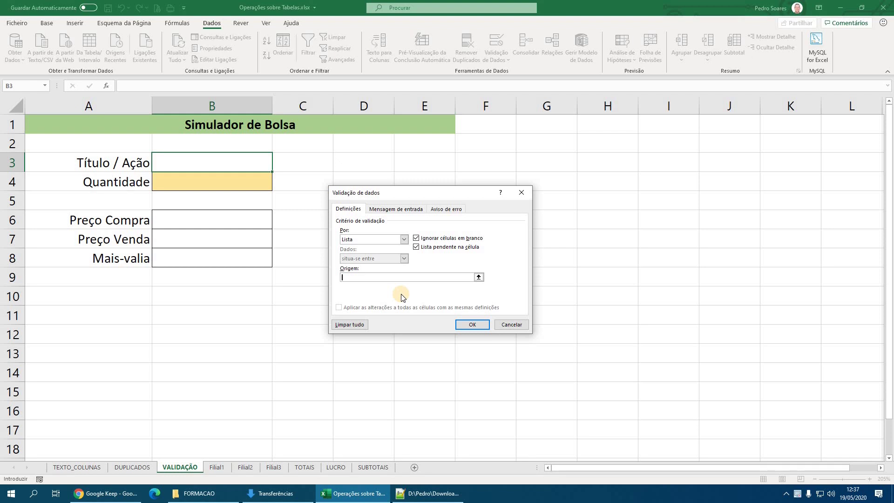
type("A")
type("BC;PTZ;QWE")
left_click(472, 324)
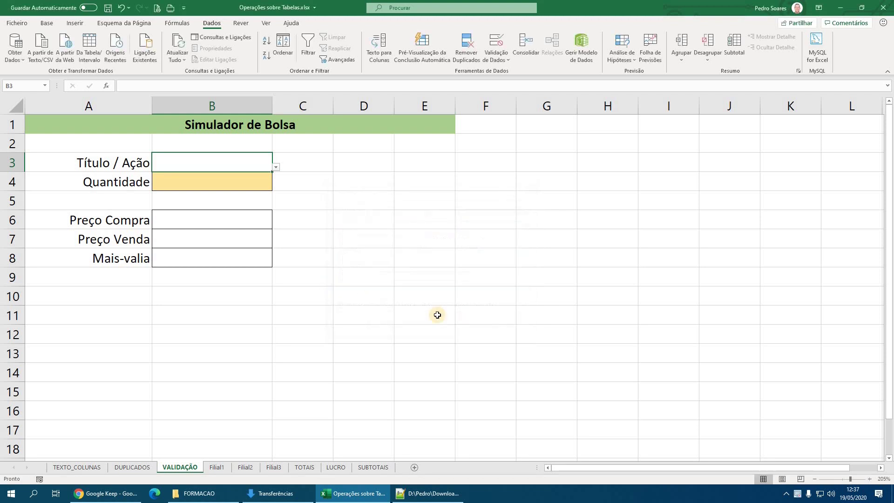
Check the drop-down options of cell B3 and enter ABC by hand to test the list validation.
left_click(276, 168)
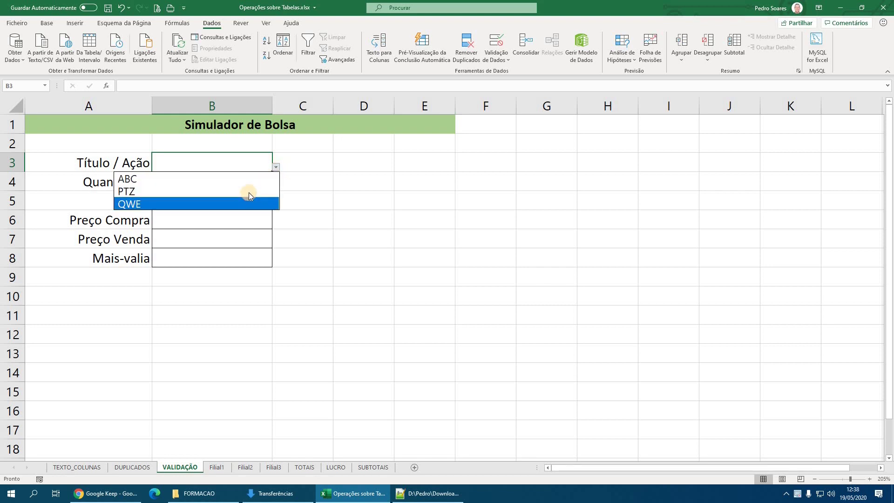
left_click(276, 167)
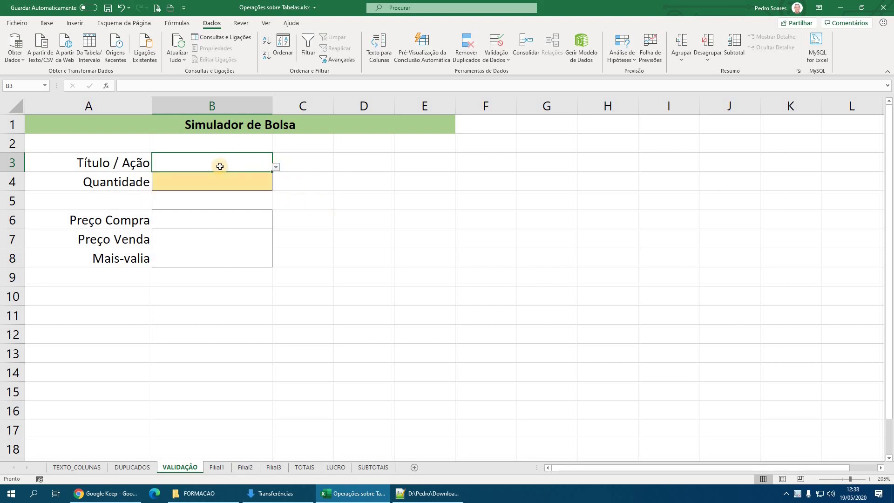
type("ABC")
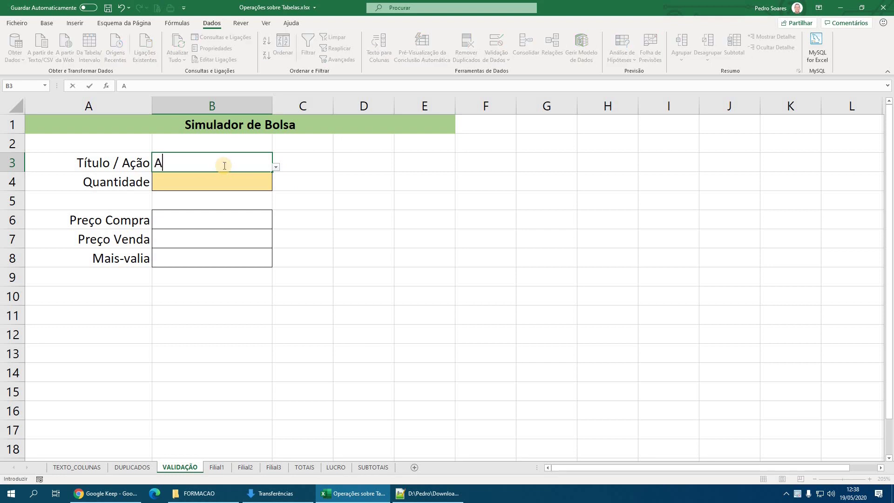
left_click(327, 213)
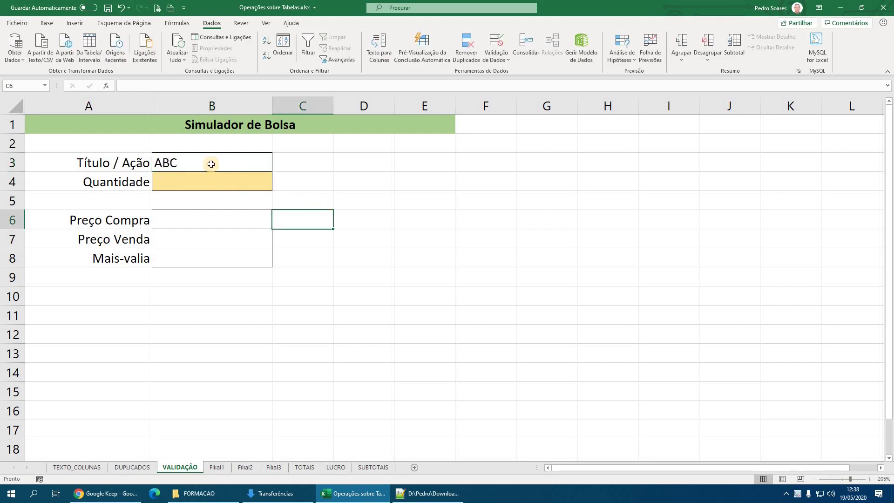
left_click(272, 165)
left_click(275, 166)
left_click(234, 170)
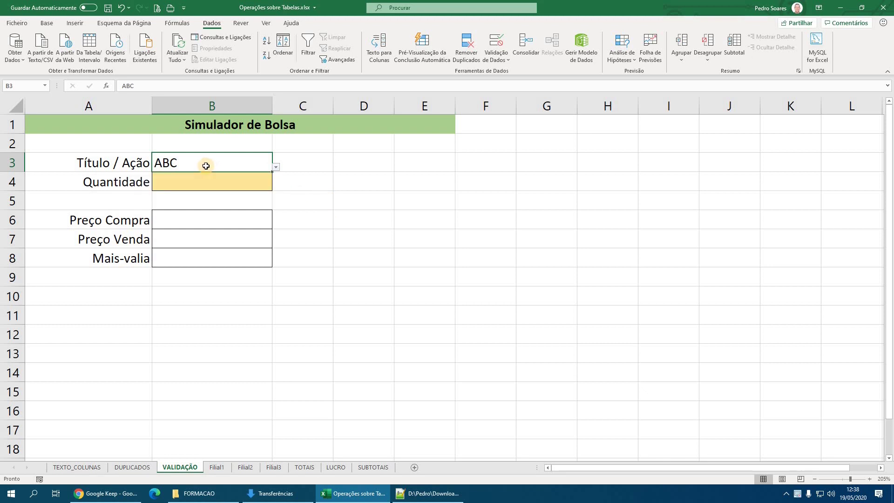
Try to replace the value of cell B3 with ABD, and cancel the entry.
double_click(180, 162)
left_click_drag(180, 162, 130, 162)
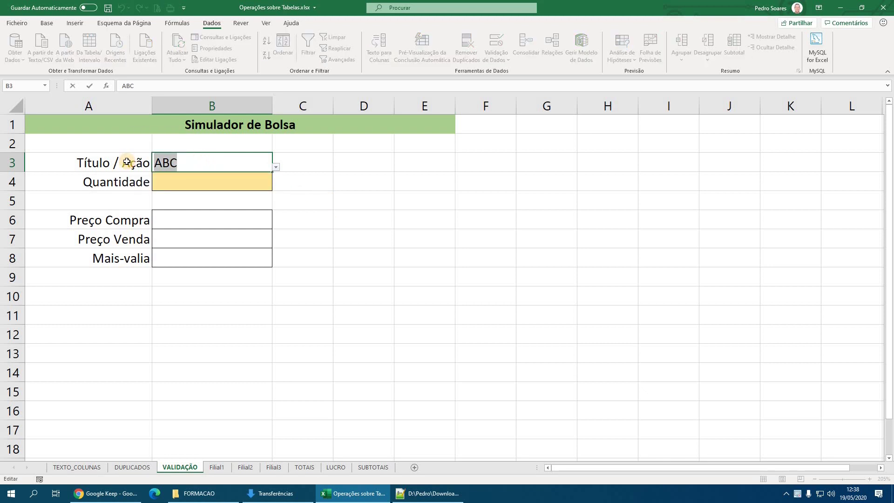
type("ABD")
key("Return")
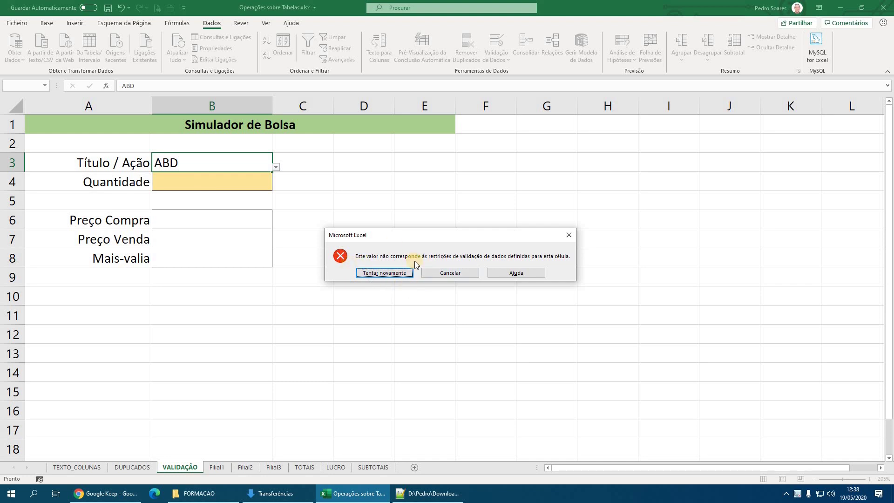
left_click(445, 273)
Choose PTZ and then QWE from the list in cell B3, and check its validation source without changing it.
left_click(275, 168)
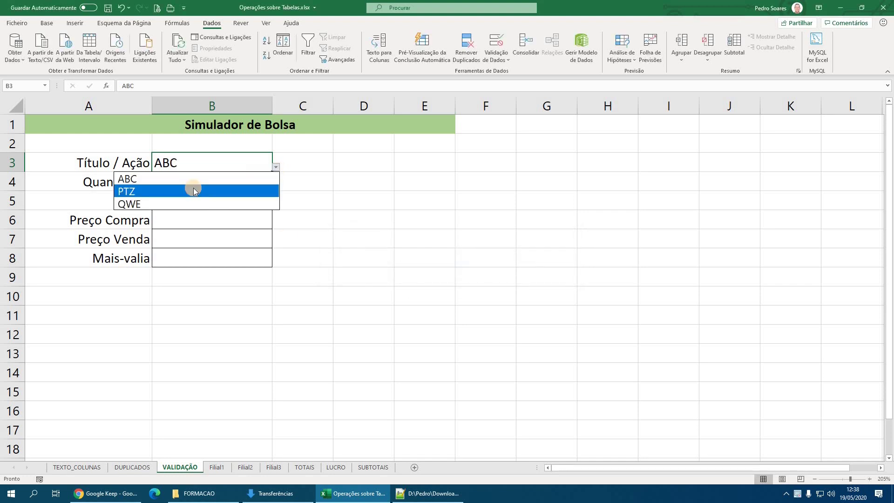
left_click(194, 189)
left_click(276, 168)
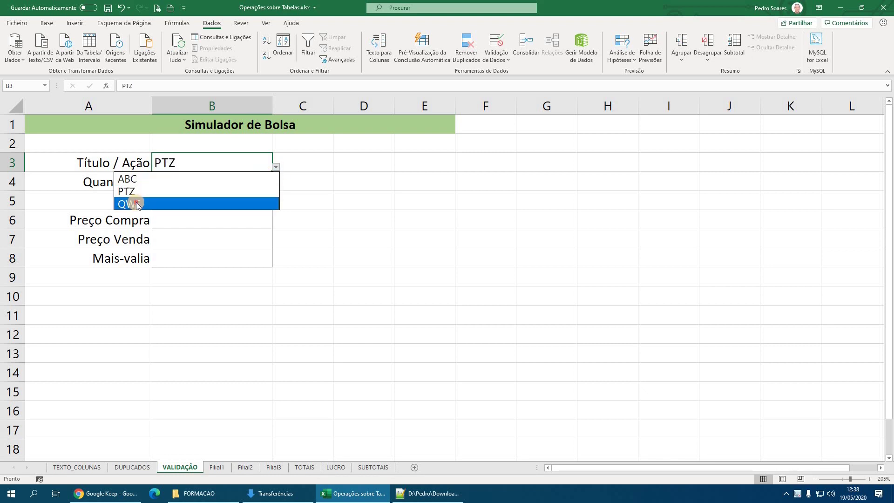
left_click(135, 202)
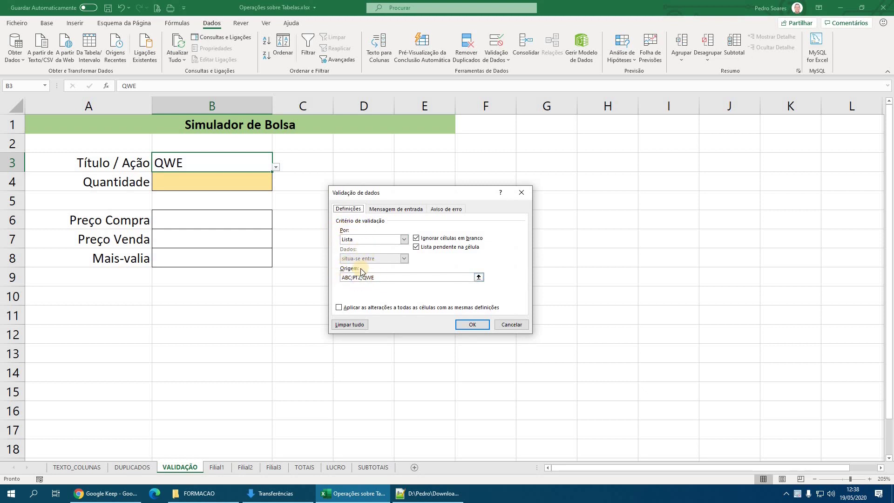
left_click(512, 324)
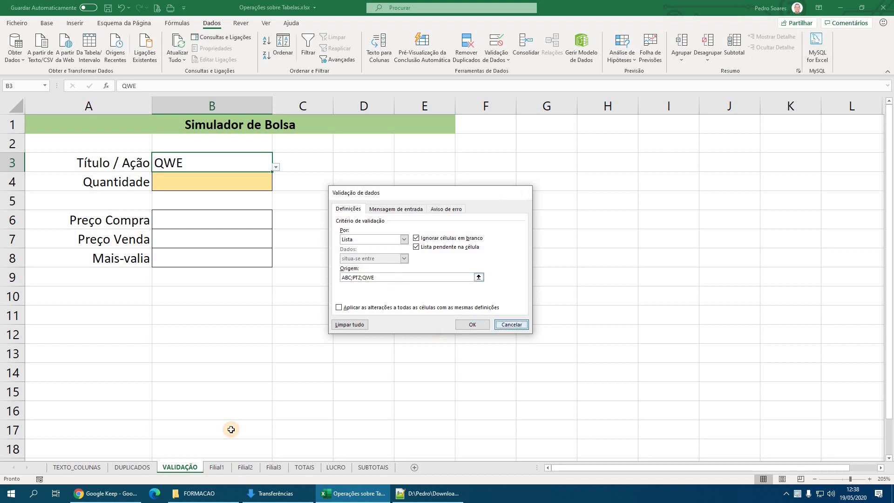
Add a new worksheet after VALIDAÇÃO and name it LISTAS.
left_click(415, 467)
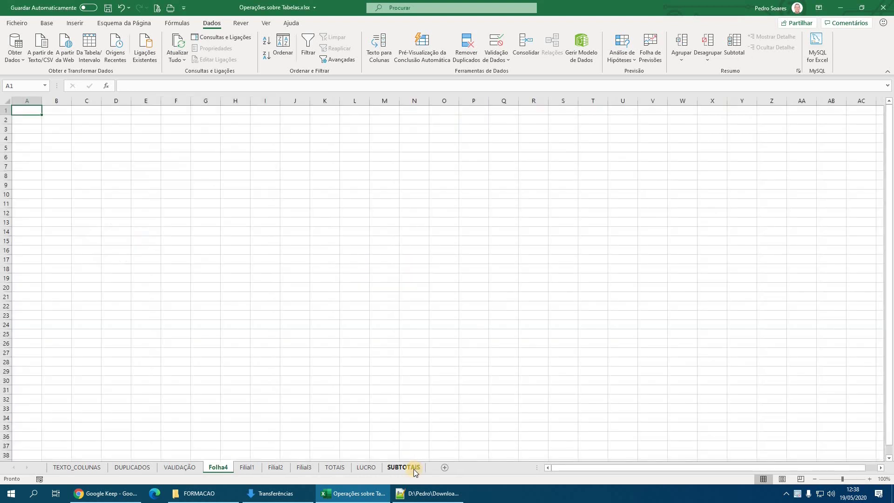
double_click(219, 467)
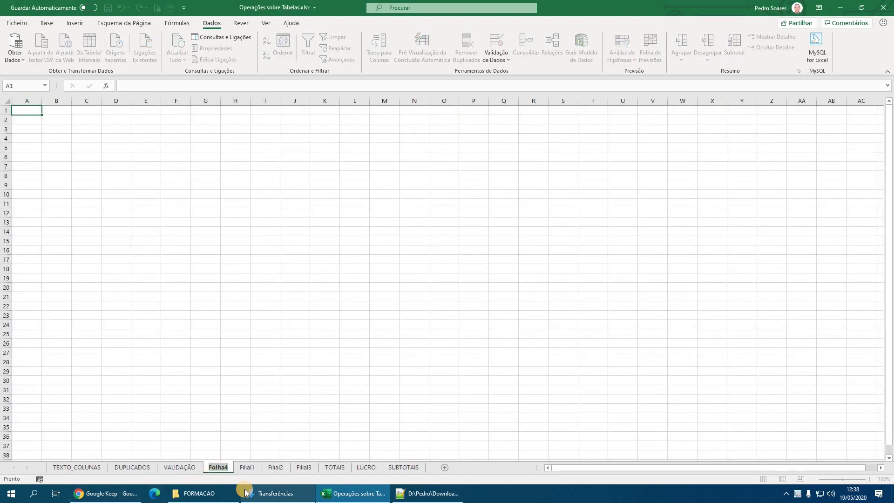
mouse_move(245, 491)
type("LISTAS")
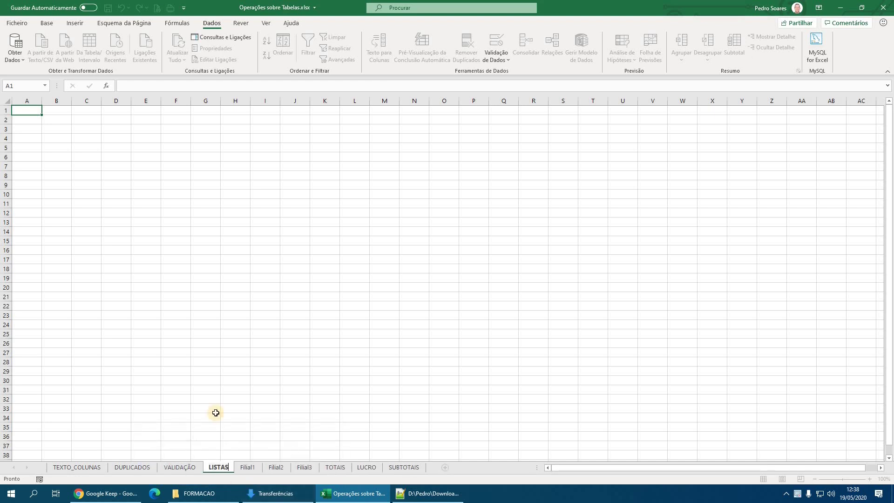
left_click(148, 195)
Enter ABC, PTZ and QWE in cells A1 to A3 of the LISTAS sheet and return to the VALIDAÇÃO sheet.
key("ctrl+Home")
scroll(147, 215, "up", 9)
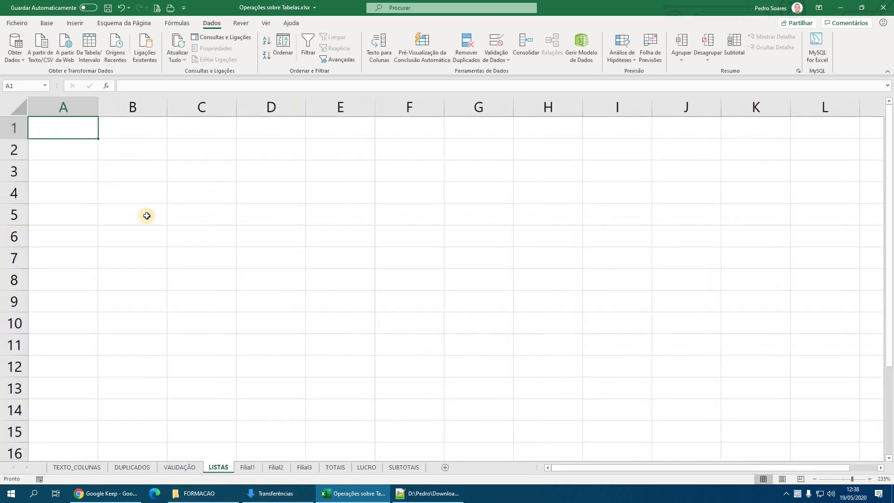
type("ABC")
key("Return")
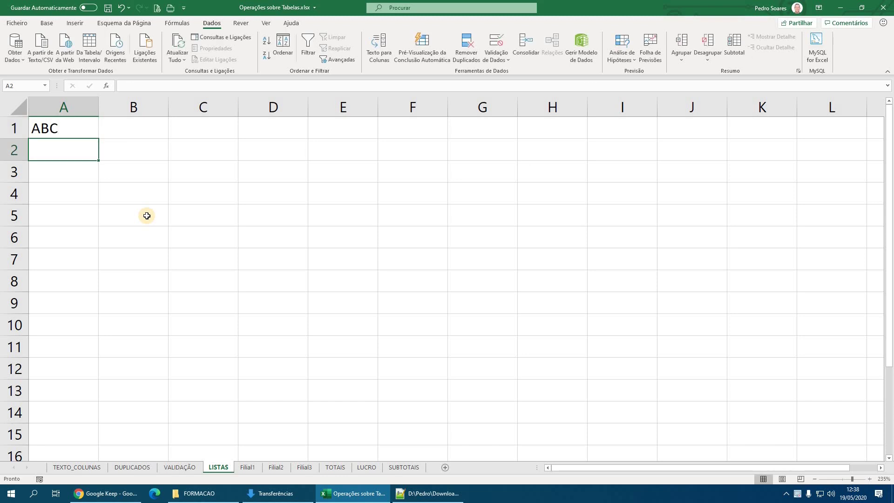
type("PTZ")
key("Return")
type("QWE")
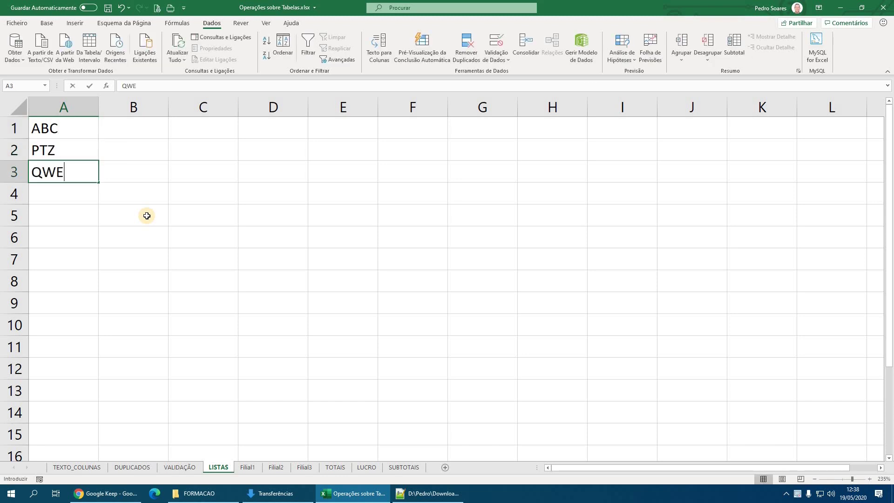
key("Return")
left_click(188, 467)
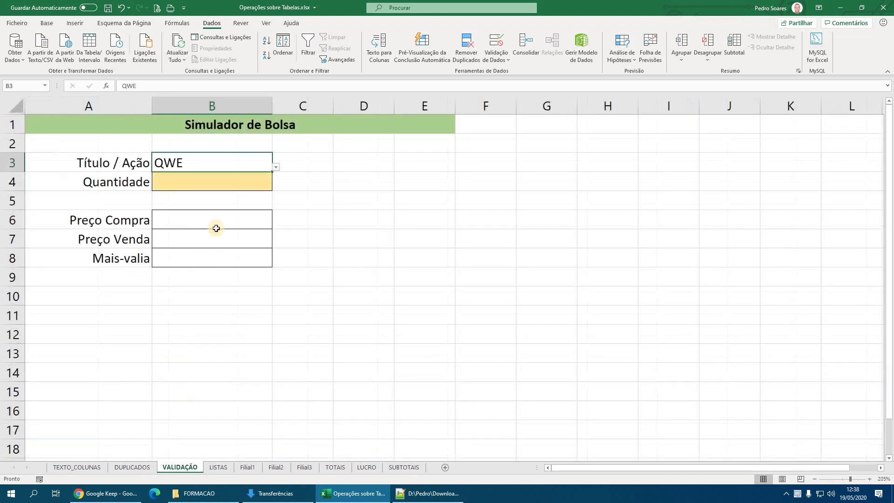
Change the list validation source of cell B3 to the whole column A of the LISTAS sheet, =LISTAS!$A:$A.
left_click(217, 166)
left_click(496, 43)
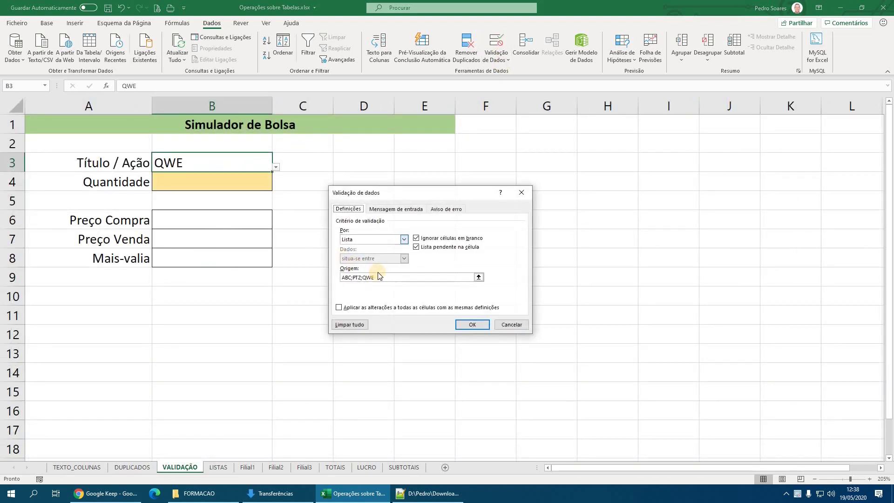
left_click_drag(363, 278, 343, 272)
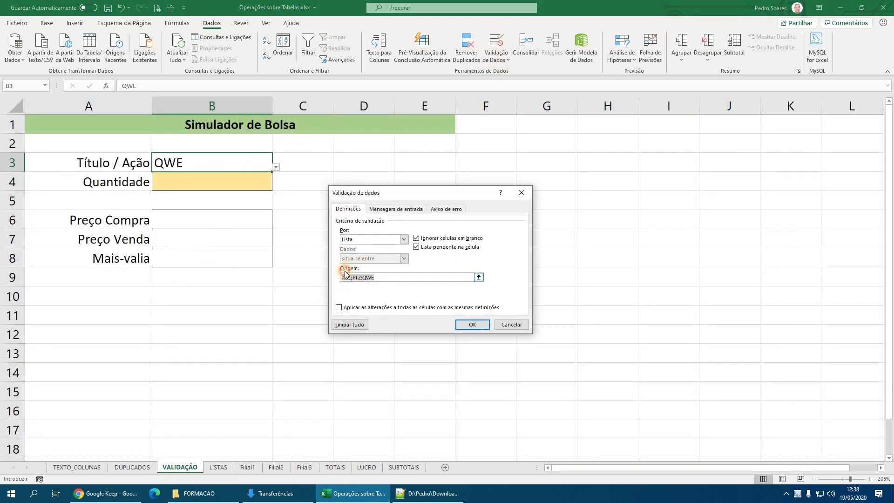
key("Delete")
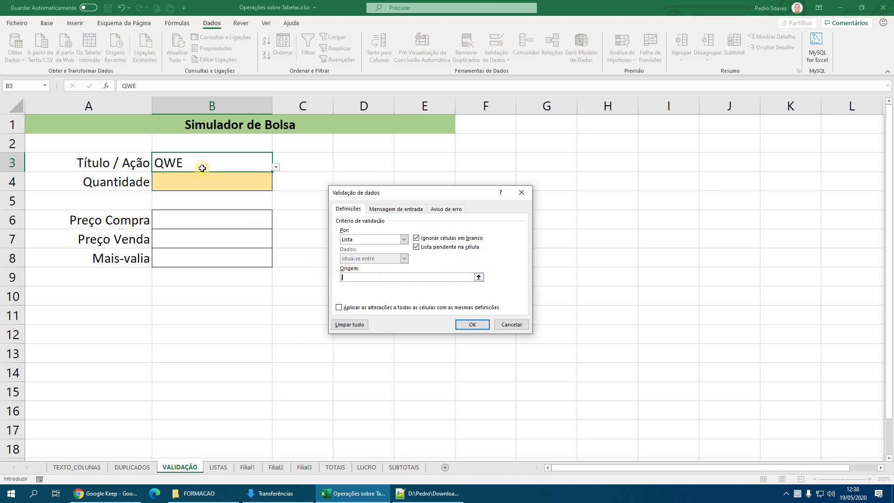
left_click(478, 277)
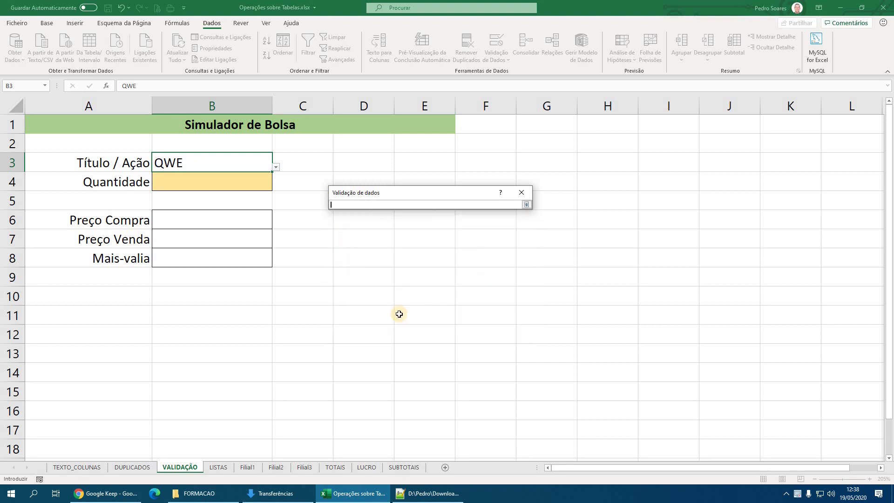
left_click(219, 469)
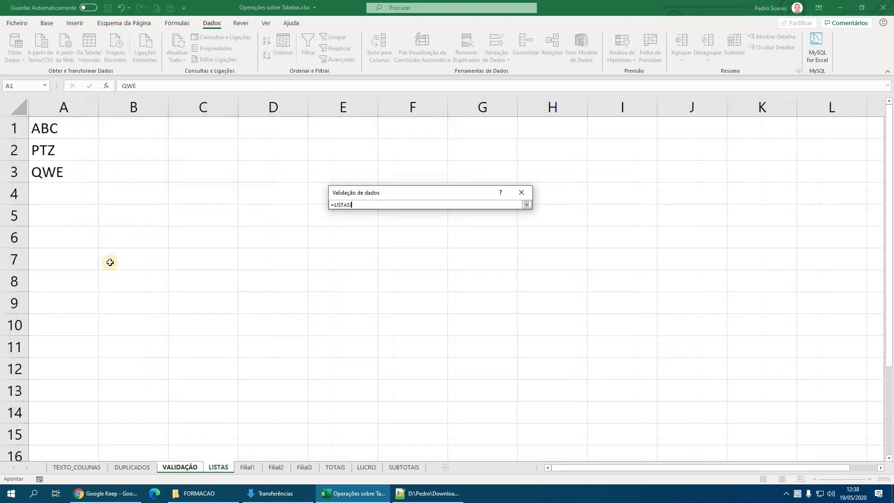
left_click(66, 106)
left_click_drag(51, 128, 62, 172)
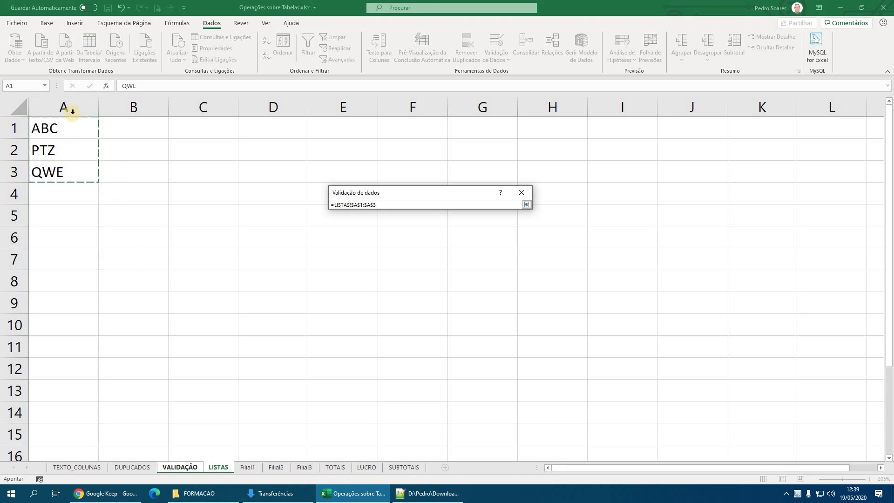
left_click(72, 112)
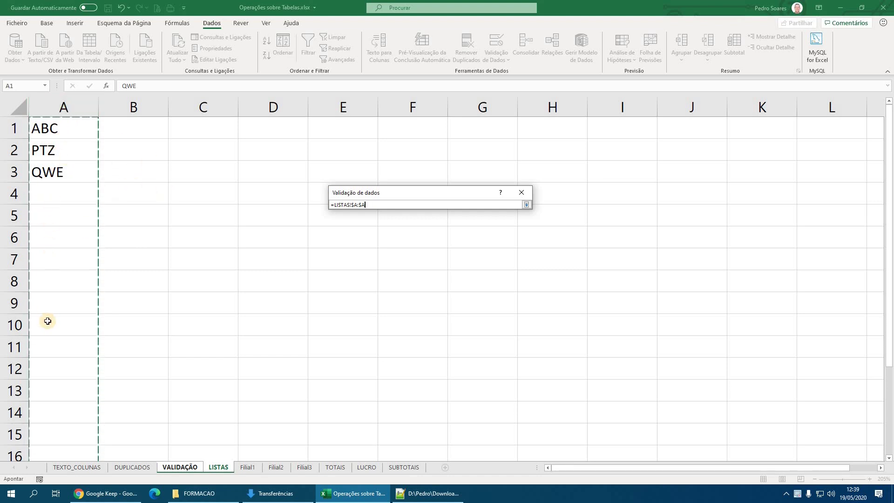
key("Return")
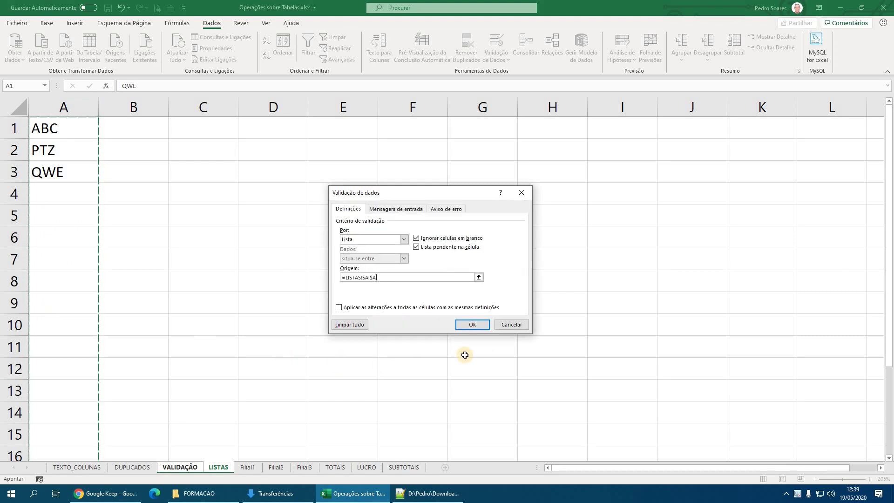
left_click(471, 326)
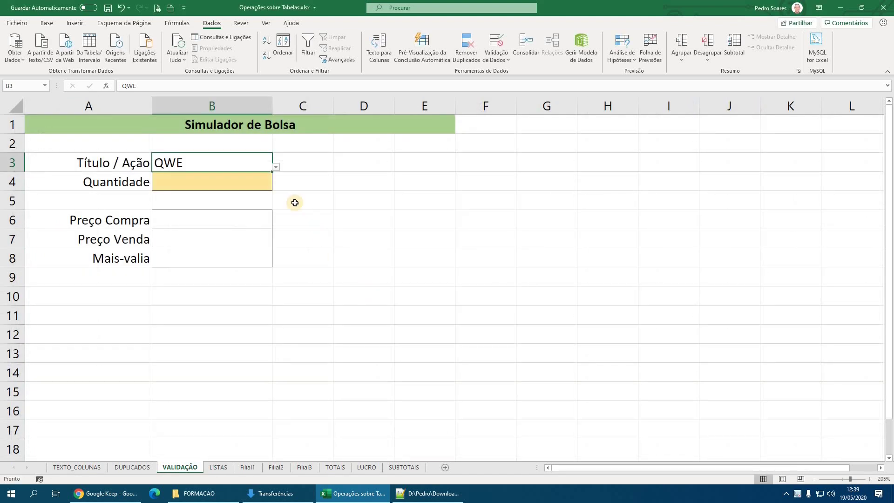
Choose ABC and then PTZ from the validation list in cell B3.
left_click(276, 167)
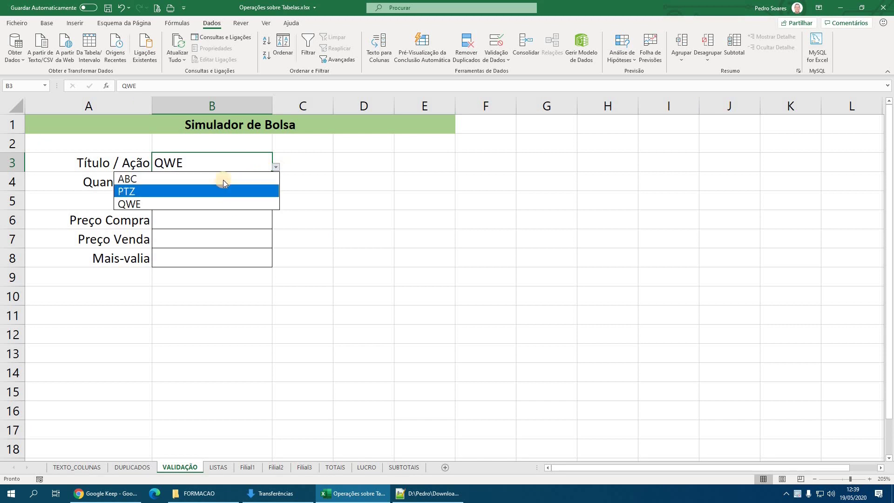
left_click(267, 178)
left_click(276, 167)
left_click(243, 191)
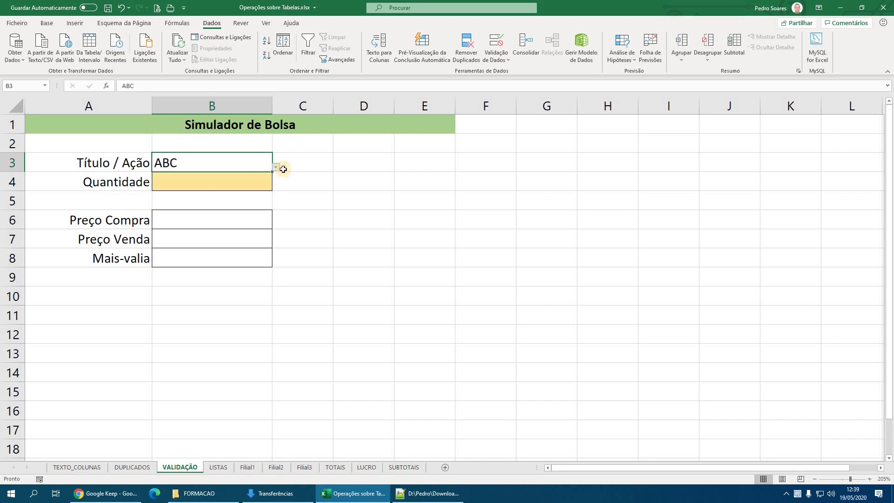
Add TRZ in cell A4 of the LISTAS sheet and check the choices offered in cell B3 of VALIDAÇÃO.
left_click(220, 467)
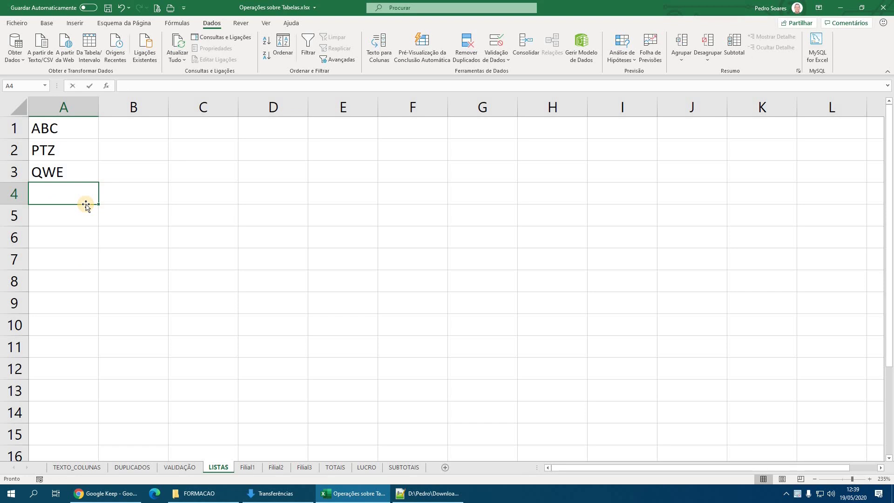
type("TRZ")
key("Return")
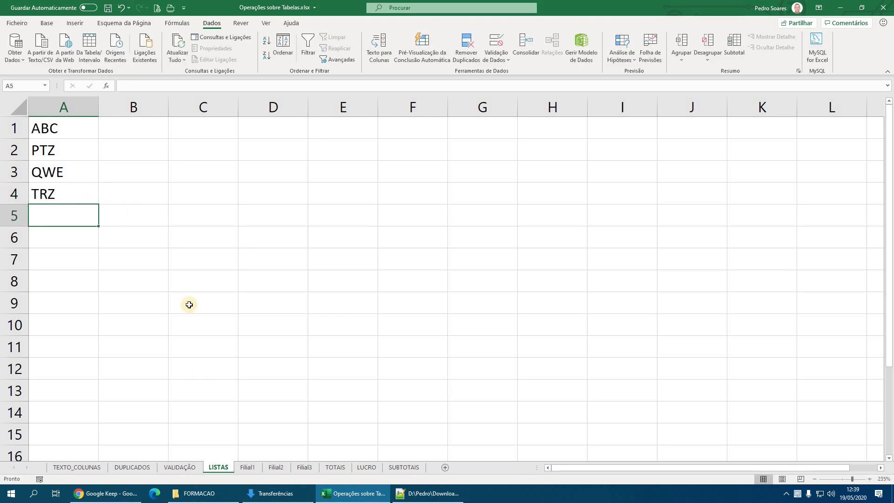
left_click(180, 467)
left_click(276, 166)
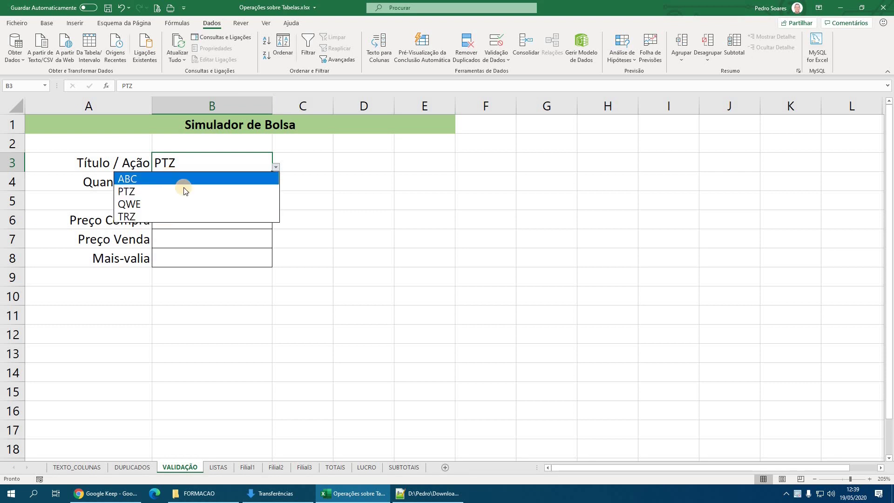
left_click(213, 158)
left_click(496, 43)
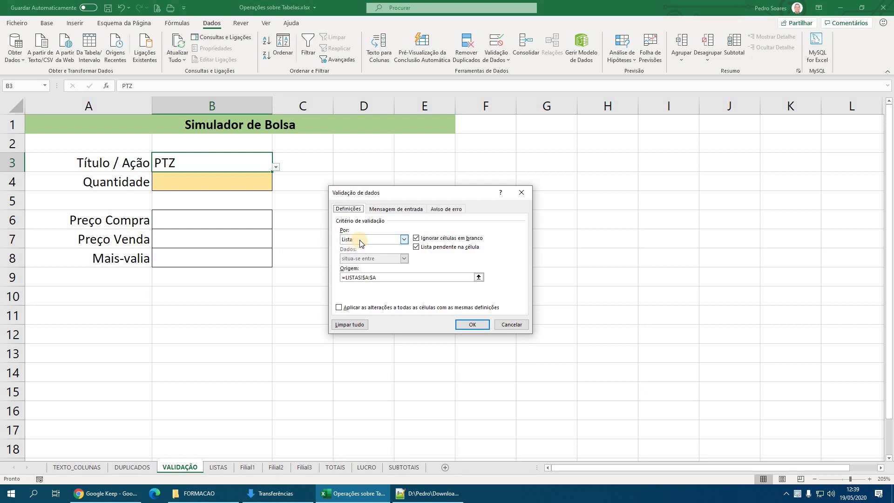
left_click(361, 239)
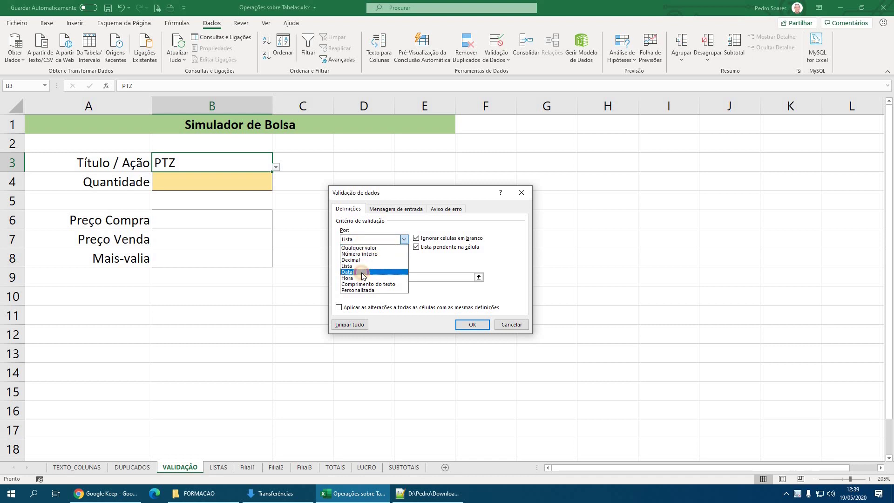
left_click(362, 272)
left_click(356, 276)
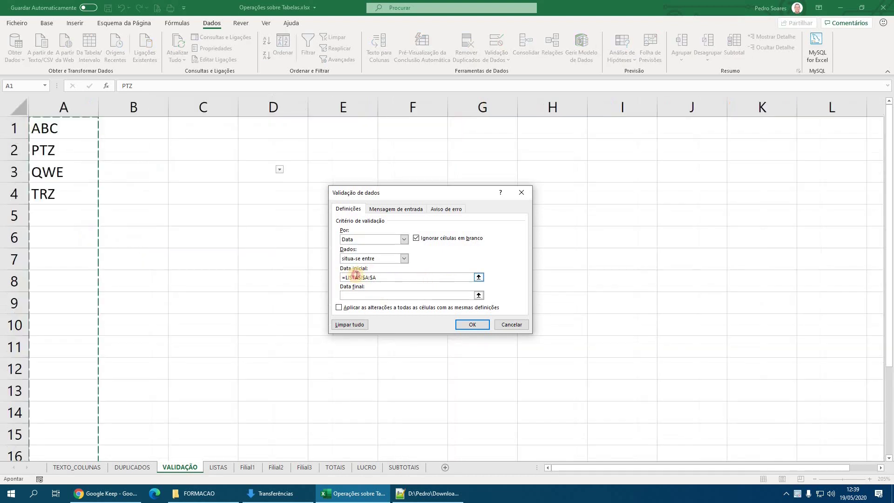
triple_click(356, 277)
key("BackSpace")
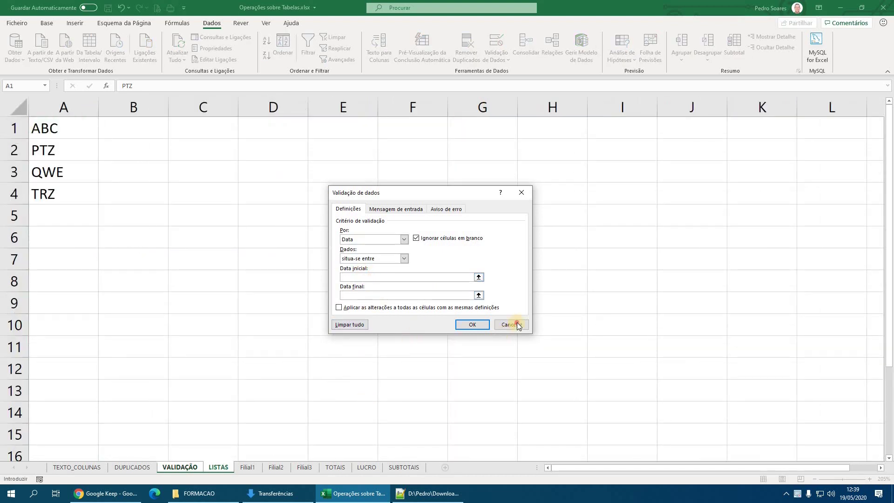
left_click(518, 324)
Reset the validation of cell B3 to Qualquer valor and clear the cell's content.
left_click(489, 40)
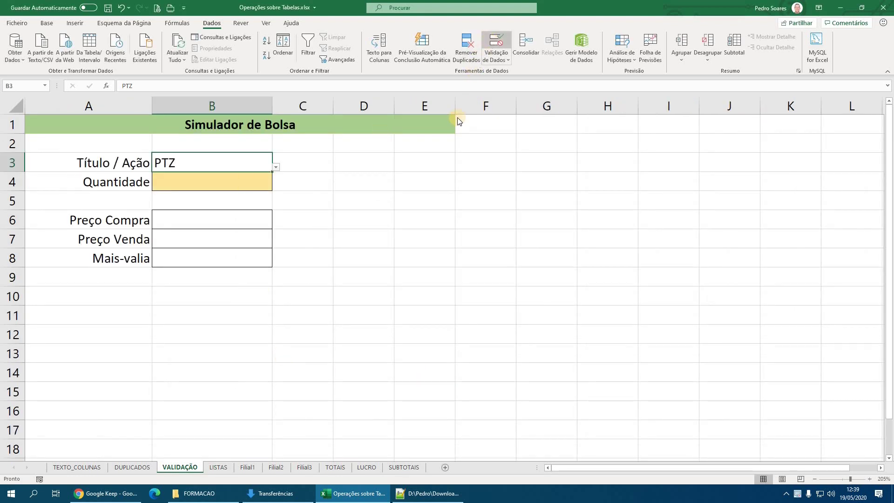
left_click(355, 278)
key("BackSpace")
left_click(471, 324)
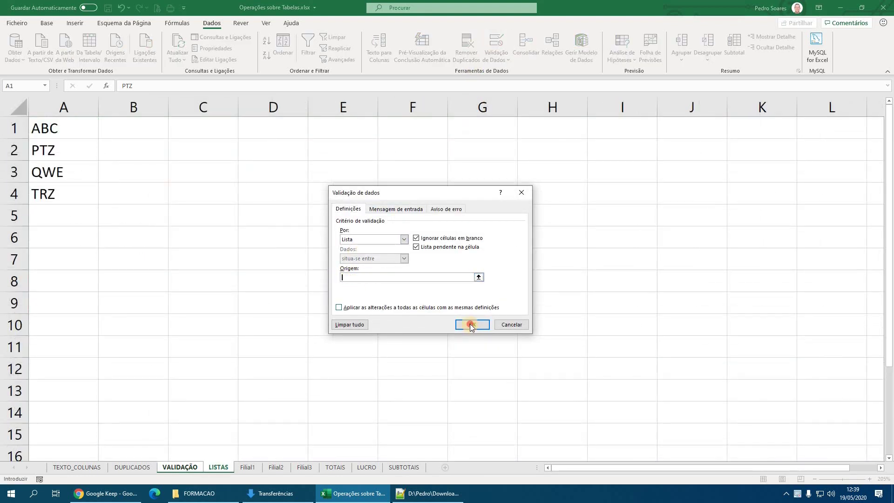
key("Return")
left_click(379, 241)
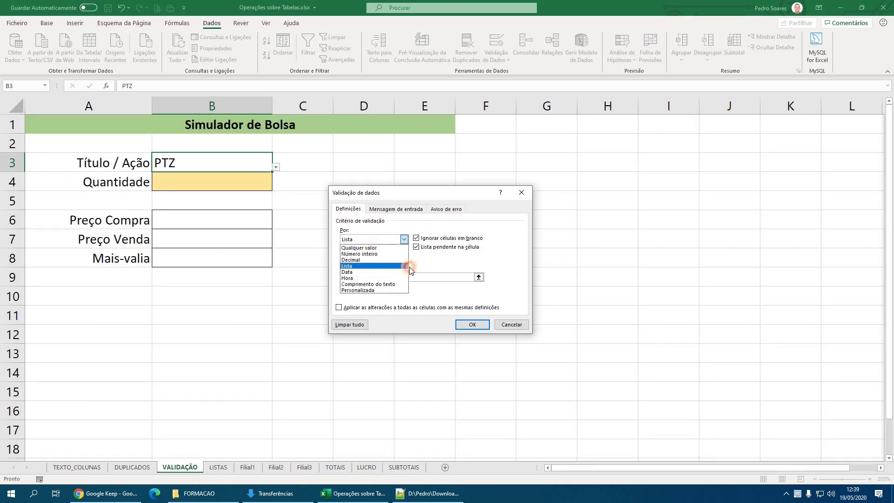
left_click(363, 247)
left_click(471, 324)
key("Delete")
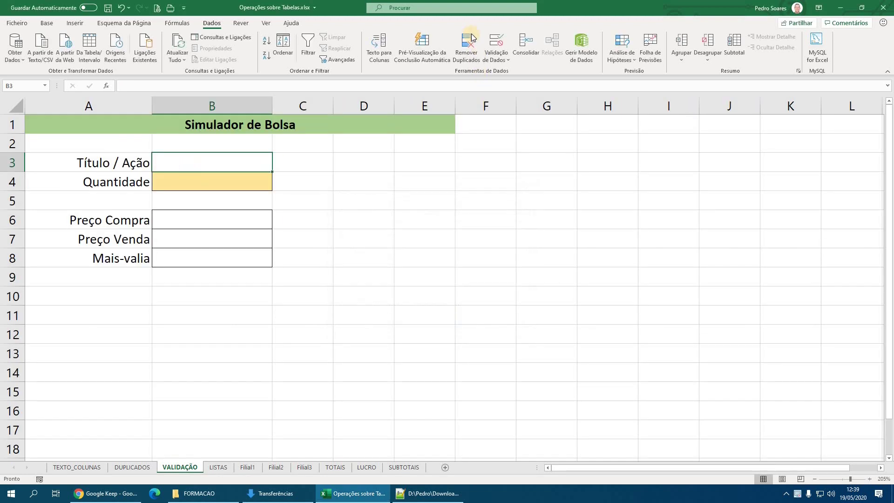
Examine the Data criterion with its comparison options and the Hora criterion in the validation settings of cell B3.
left_click(495, 41)
left_click(375, 239)
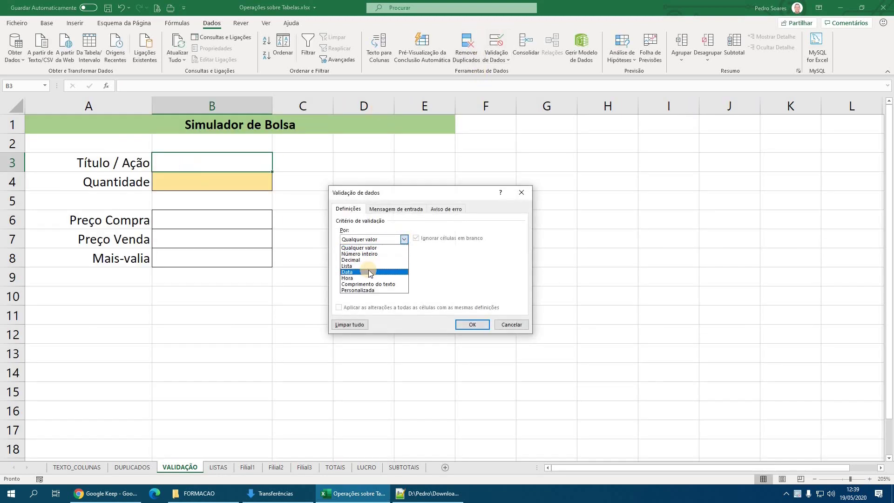
left_click(368, 269)
left_click(366, 260)
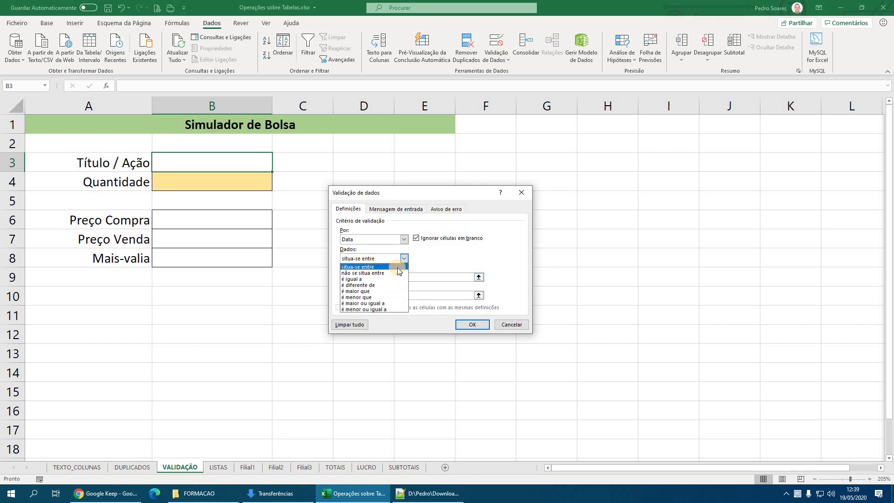
left_click(435, 261)
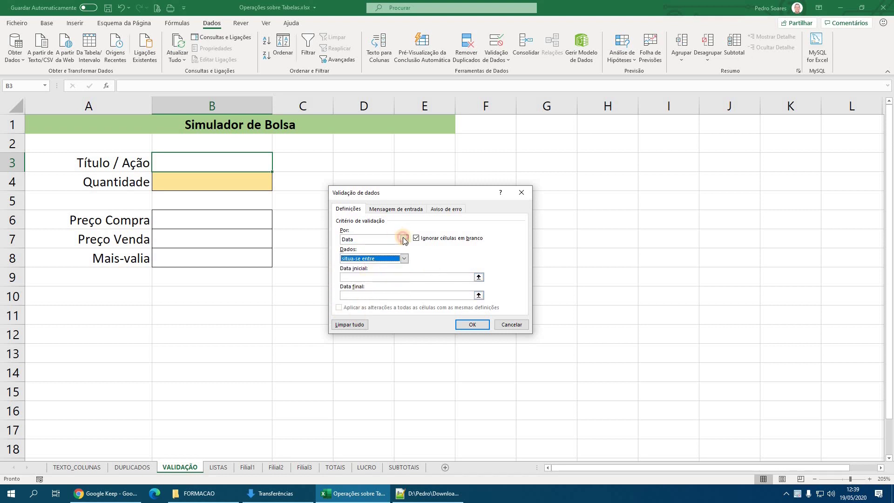
left_click(395, 242)
left_click(398, 278)
Examine the Comprimento do texto, Personalizada and Número inteiro criteria for cell B3, and close the validation settings without applying them.
left_click(407, 240)
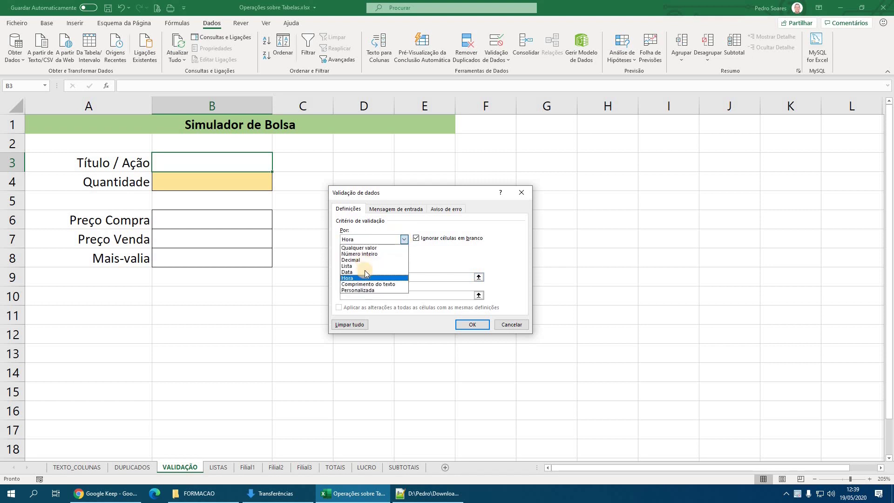
left_click(362, 284)
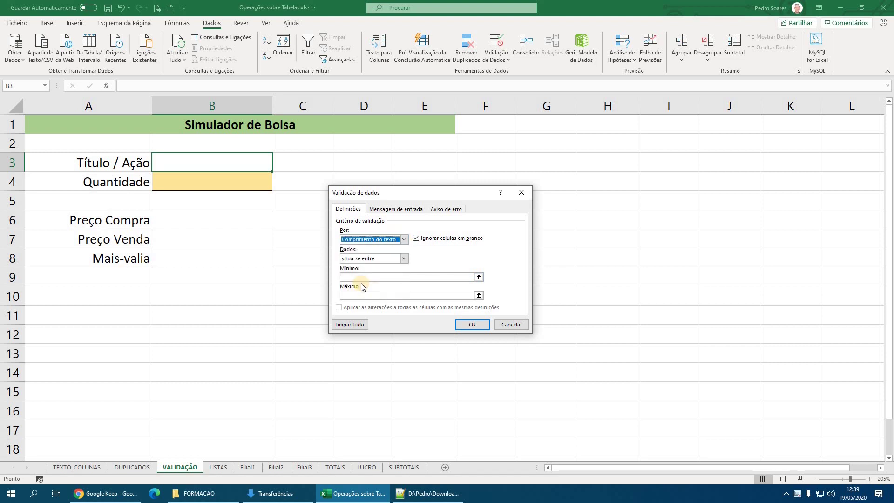
left_click(367, 259)
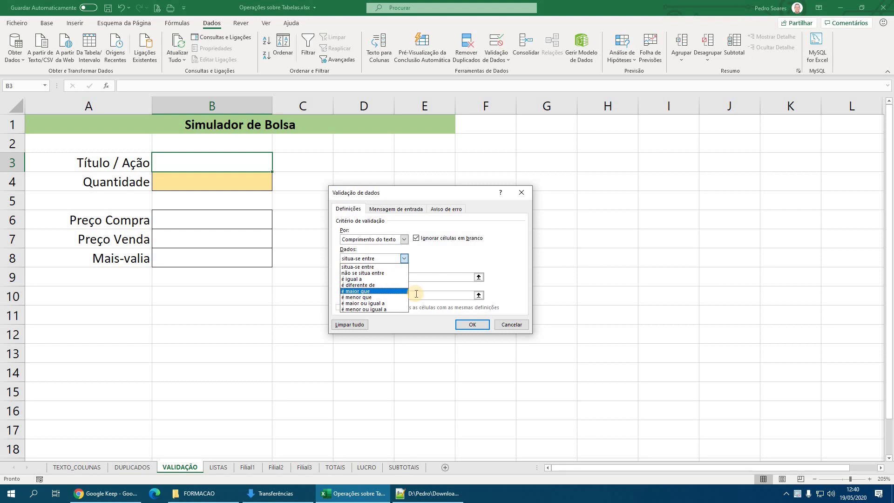
left_click(371, 267)
left_click(377, 242)
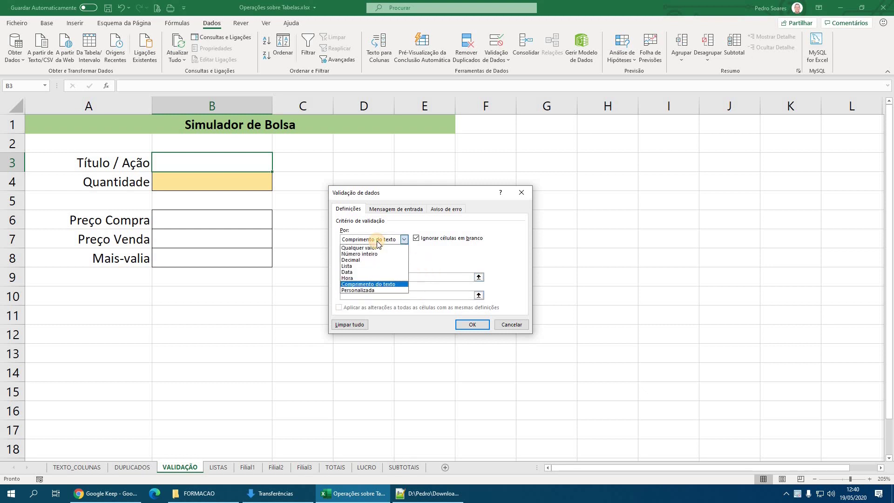
left_click(366, 290)
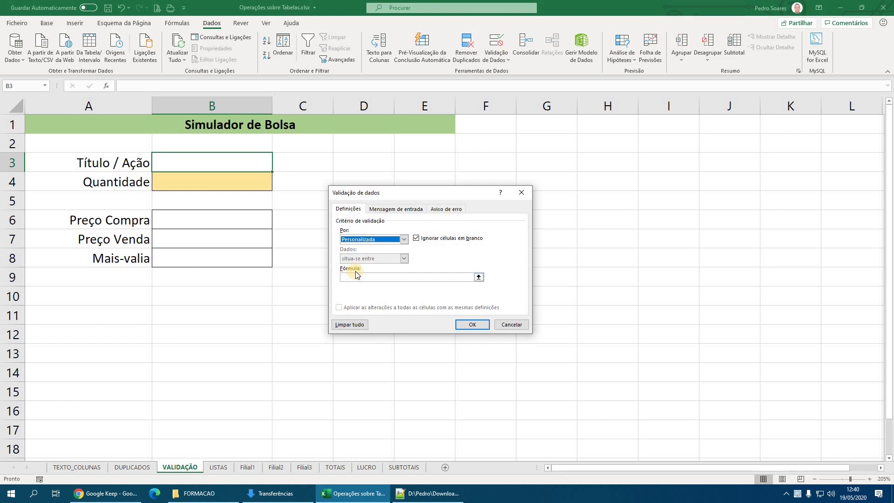
left_click(368, 239)
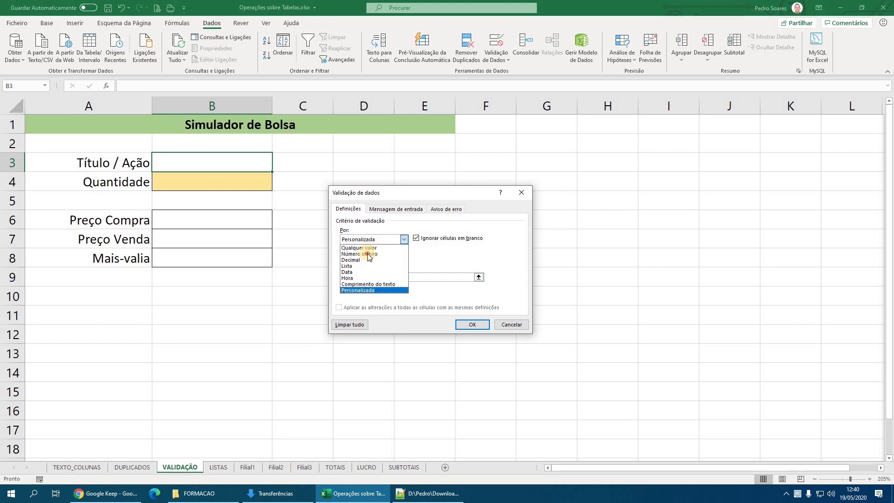
left_click(366, 251)
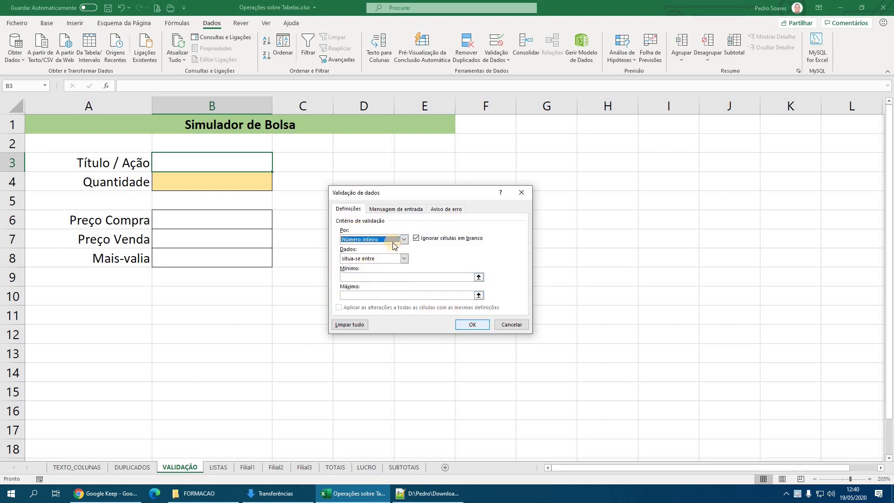
left_click(506, 324)
Review the validation criterion and the blank input message settings of the Quantidade cell B4.
left_click(211, 183)
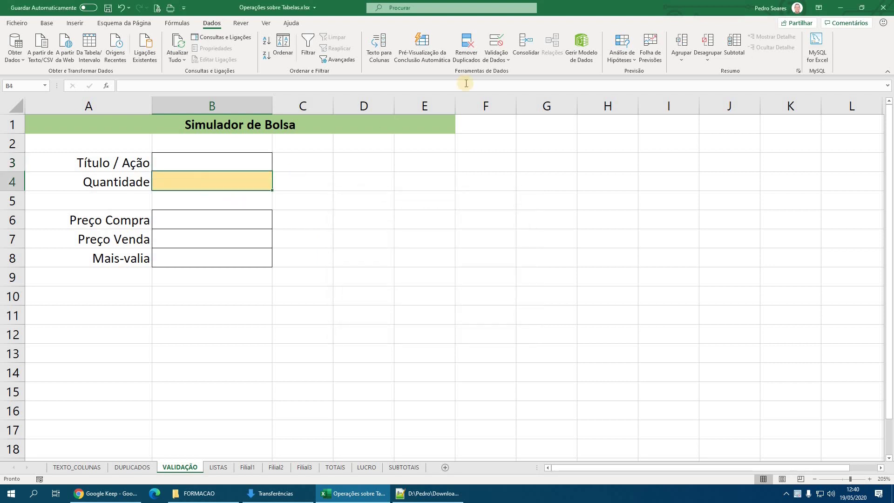
left_click(496, 42)
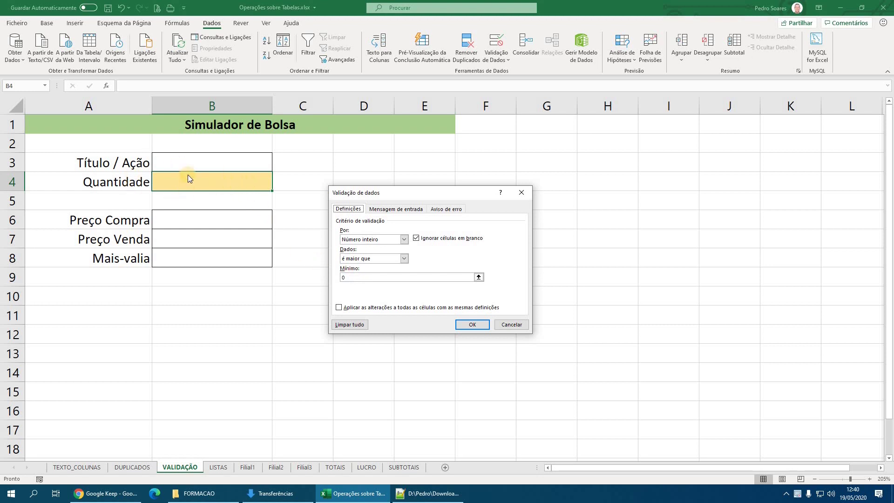
left_click(405, 208)
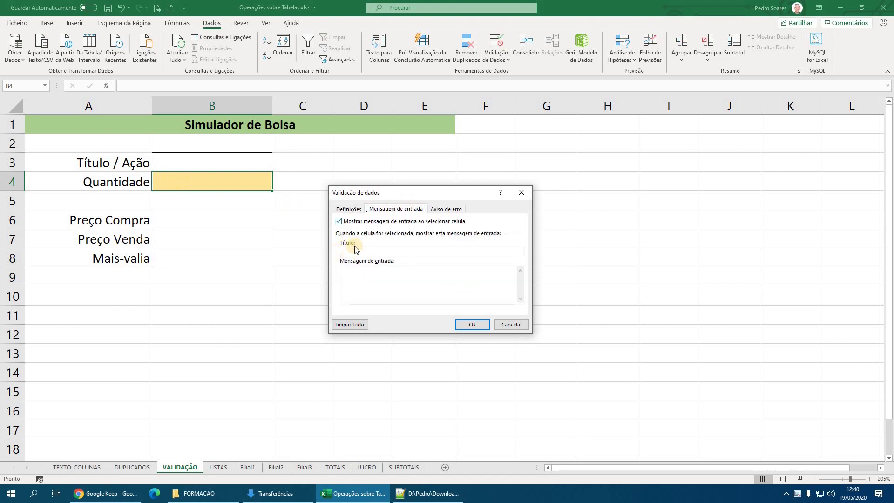
left_click(468, 324)
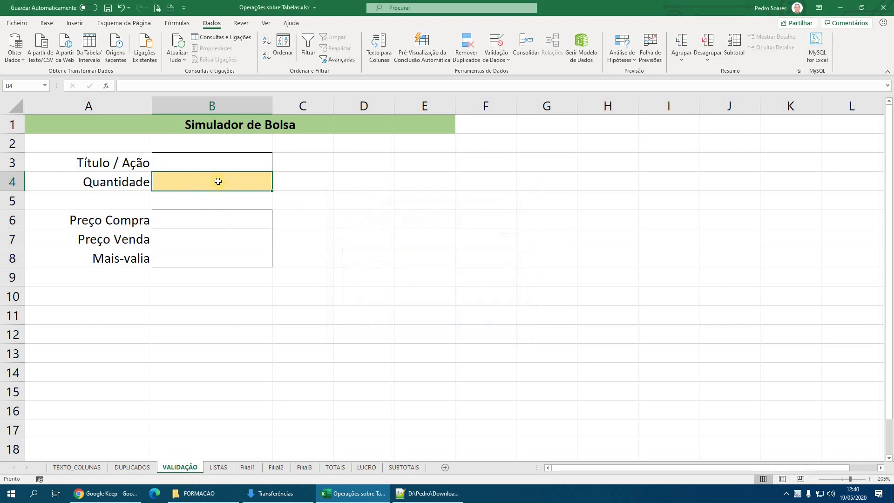
left_click(280, 185)
left_click(259, 184)
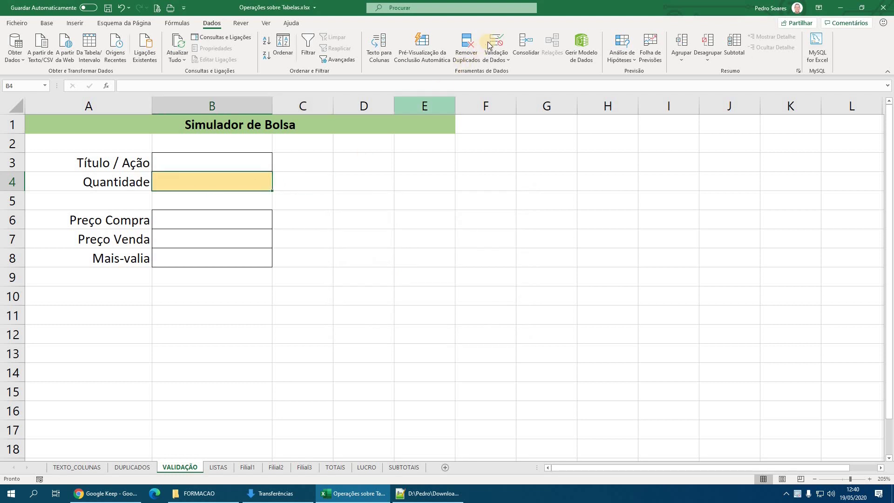
Give cell B4 an input message titled Quantidade with the text "Introduza uma quantidade superior a zero", and check it by reselecting the cell.
left_click(496, 42)
left_click(360, 251)
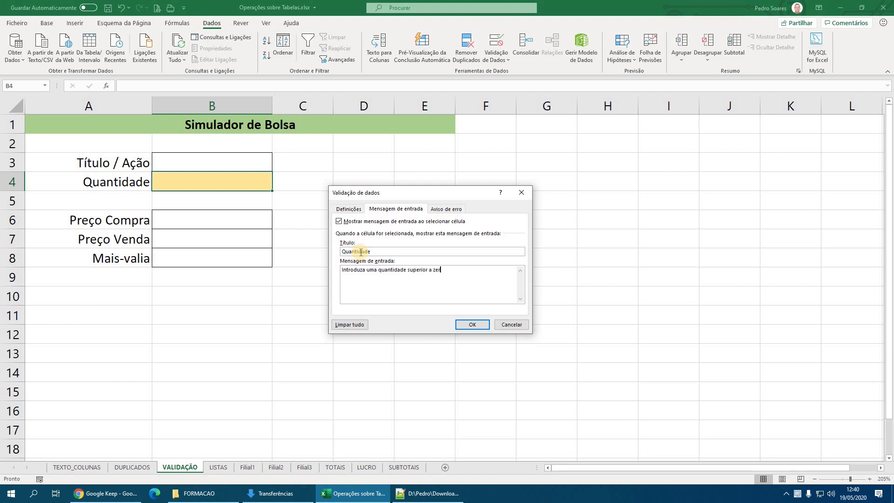
left_click(464, 324)
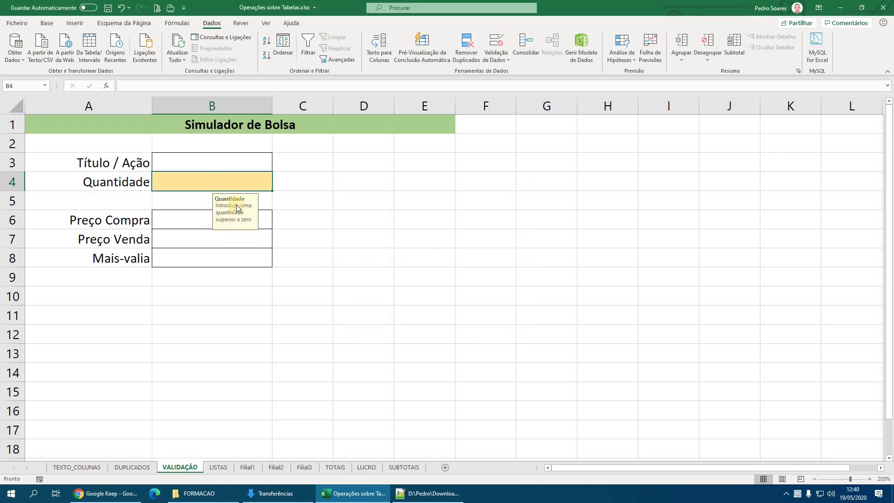
left_click(418, 207)
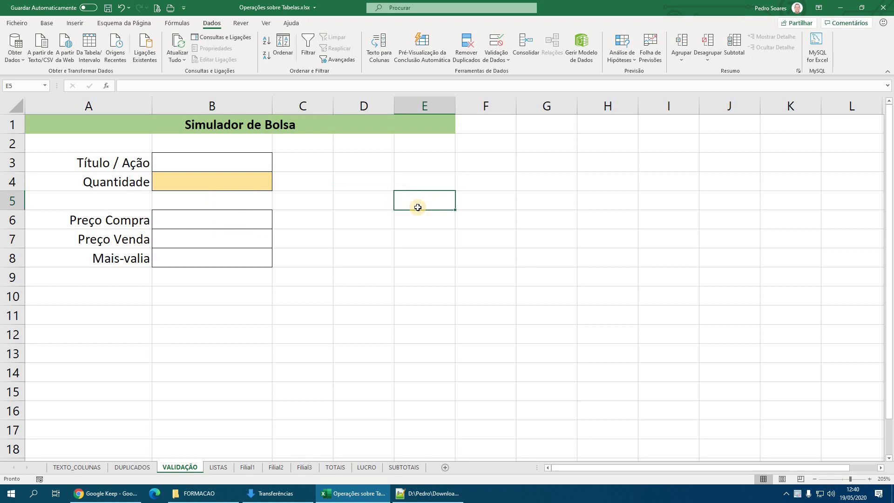
left_click(230, 180)
left_click(432, 215)
left_click(245, 180)
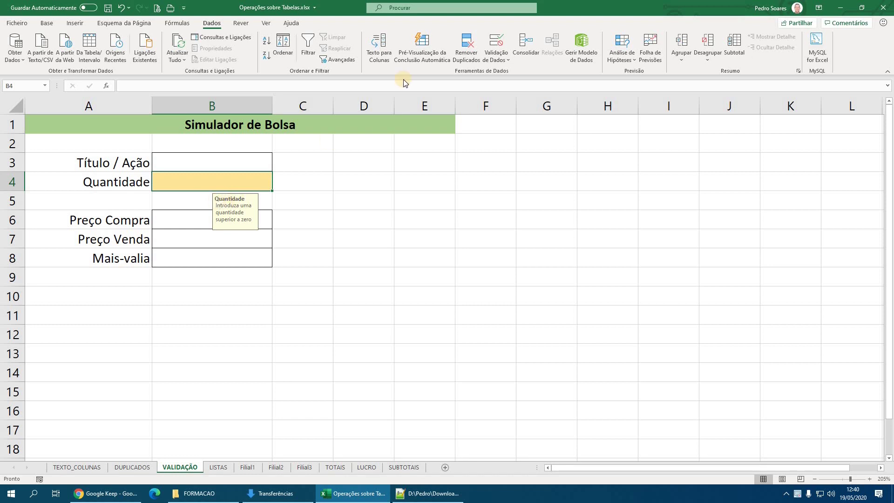
Remove the title from the input message of cell B4 and check the message by reselecting the cell.
left_click(485, 44)
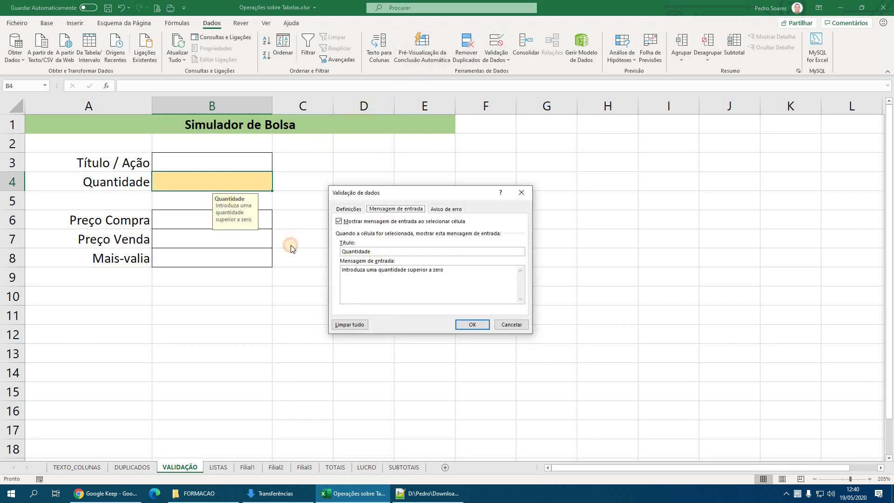
key("Delete")
left_click(472, 325)
left_click(405, 238)
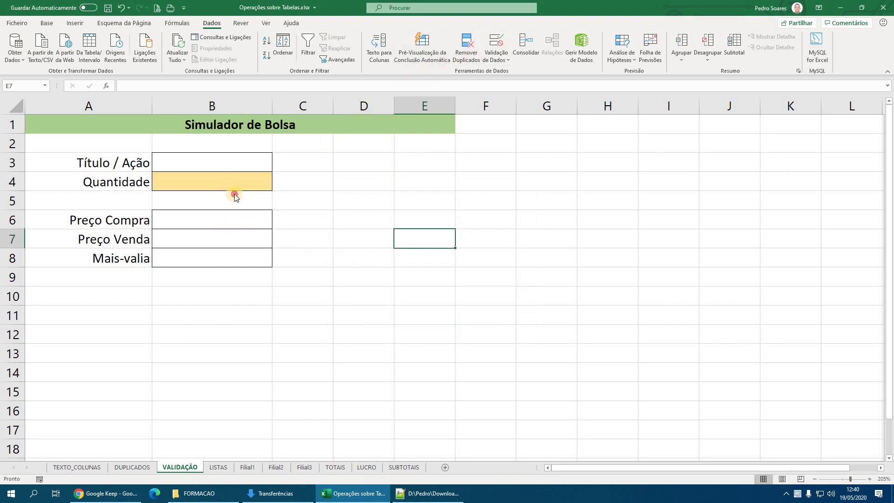
left_click(232, 186)
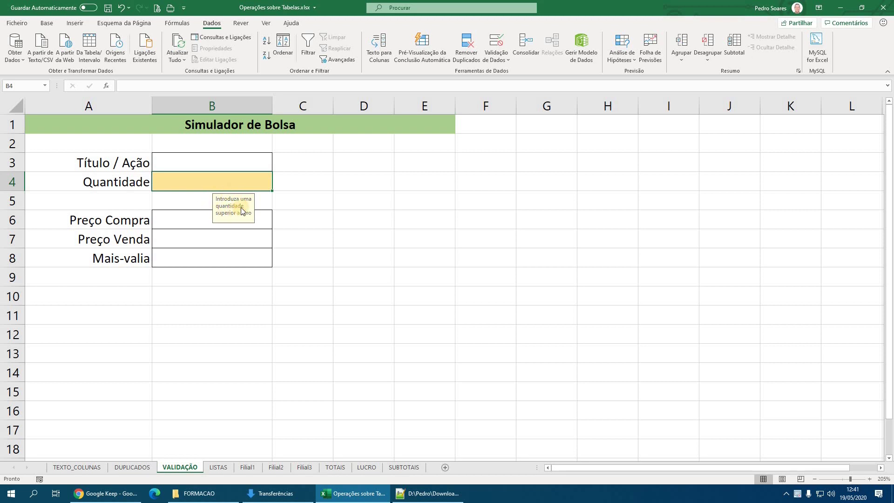
left_click(227, 166)
left_click(234, 183)
Review the error alert settings of cell B4, test the validation with the value 0, and cancel the entry.
left_click(496, 43)
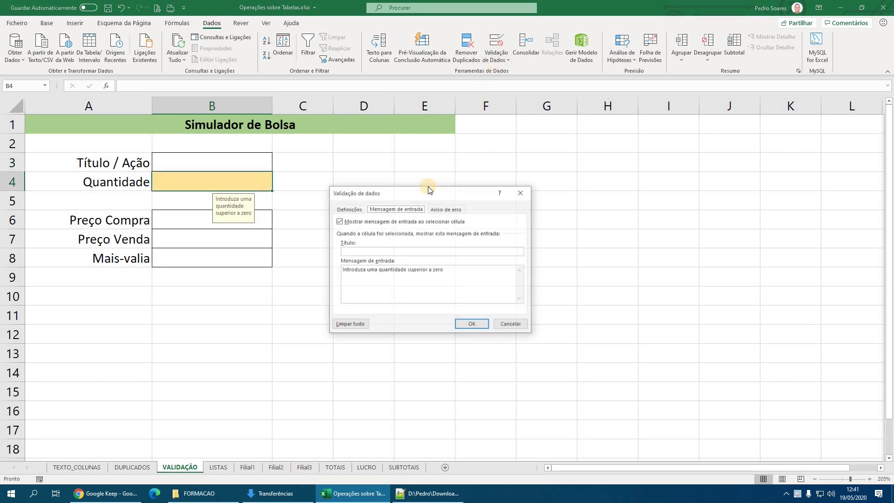
left_click(448, 209)
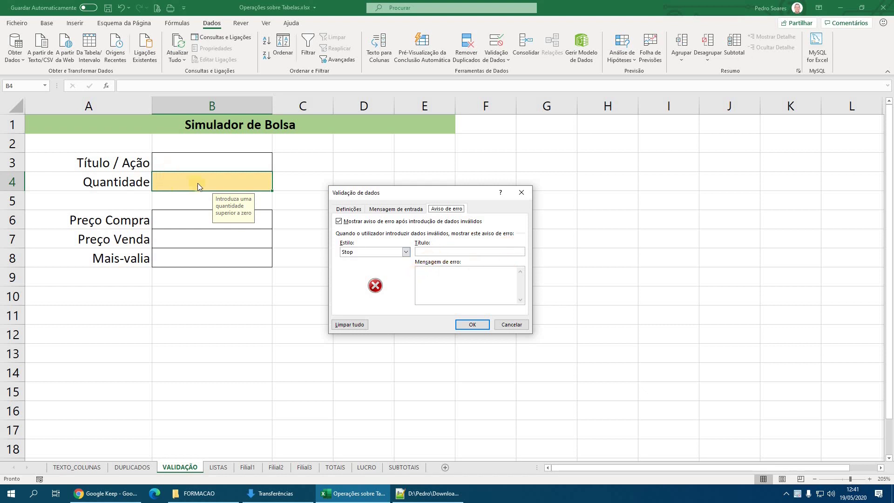
left_click(472, 324)
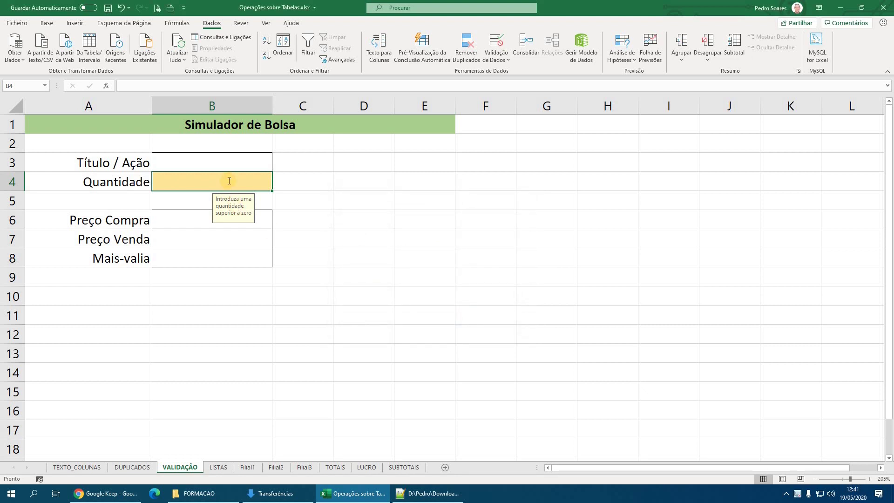
type("0")
key("Return")
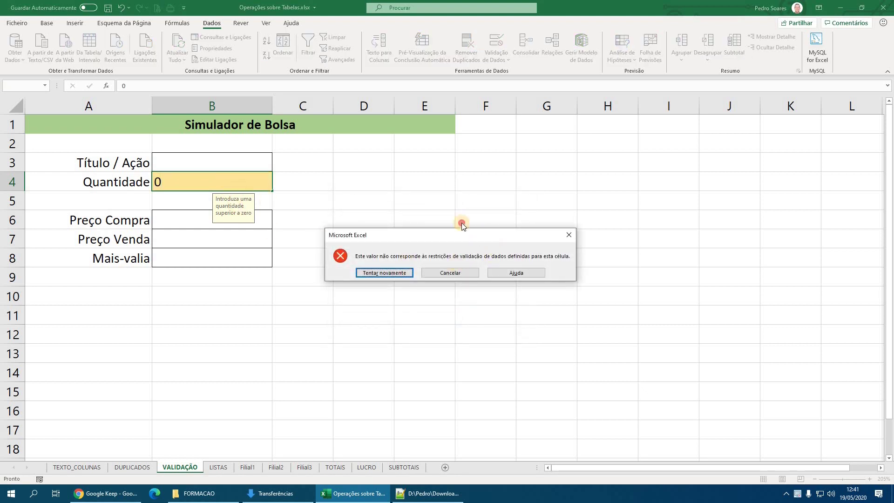
left_click_drag(462, 235, 424, 195)
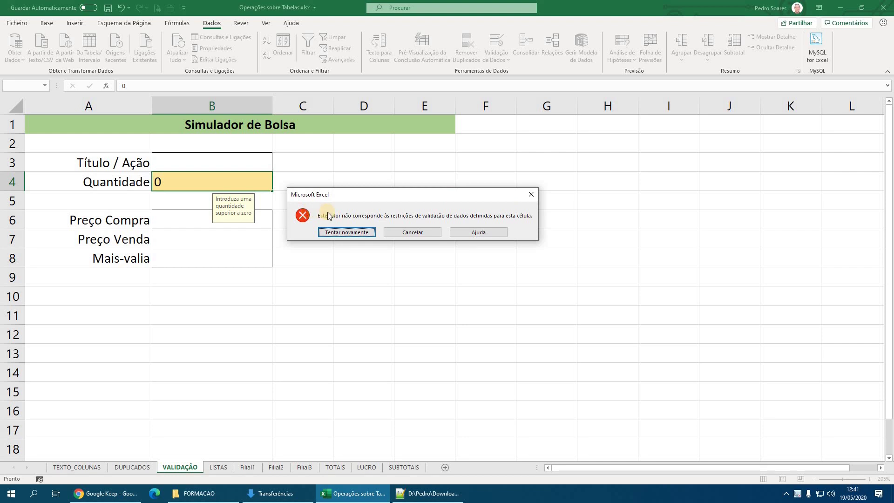
left_click(419, 232)
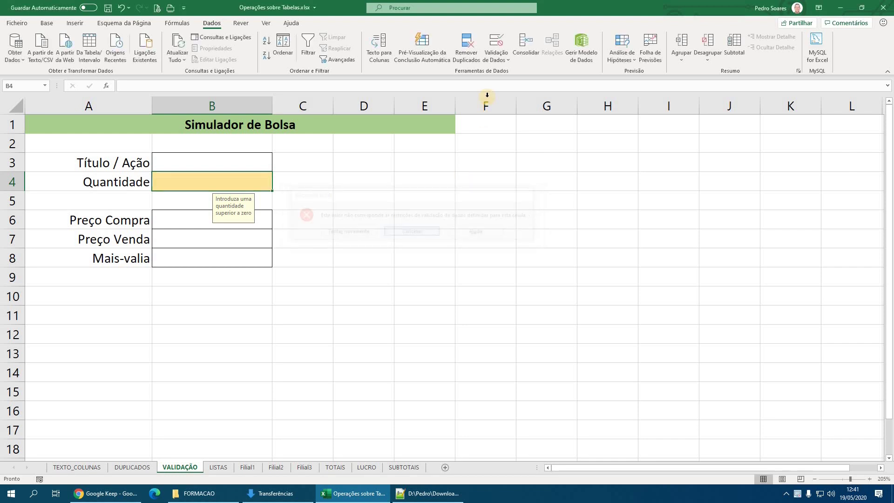
Compare the available error alert styles for cell B4 and keep the Stop style.
left_click(496, 44)
left_click(392, 251)
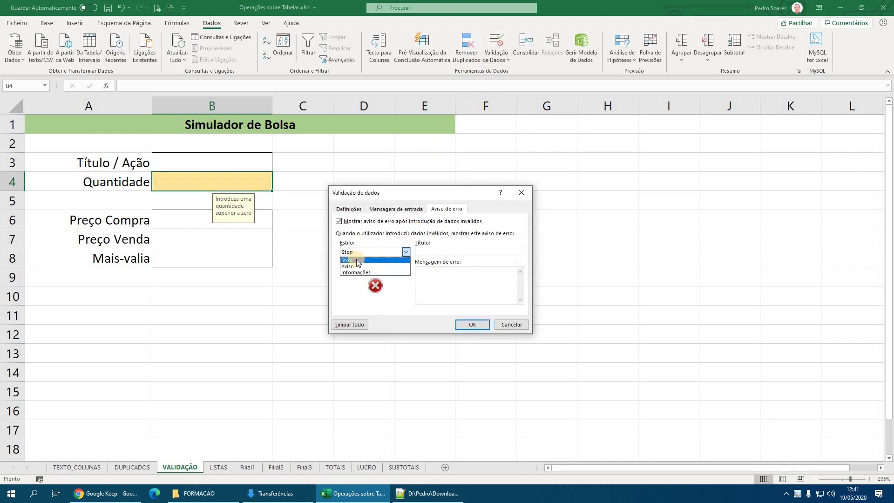
left_click(374, 260)
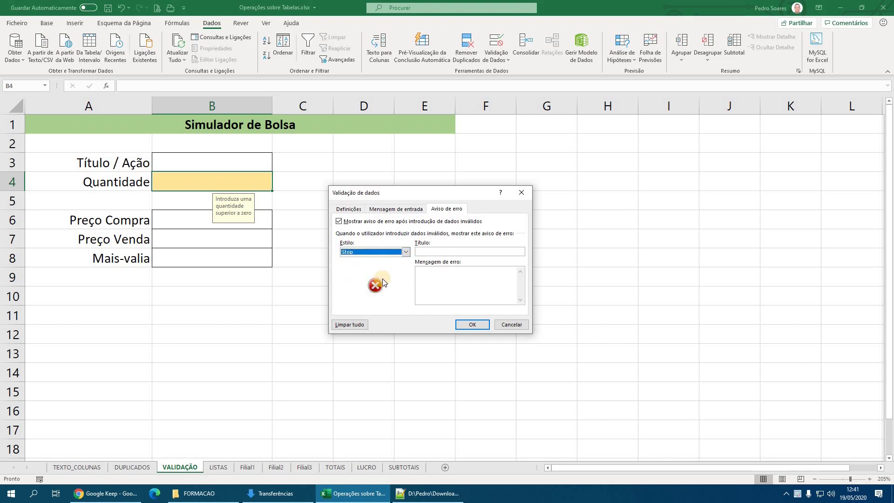
left_click(359, 252)
left_click(361, 269)
left_click(361, 253)
left_click(359, 254)
left_click(357, 261)
left_click(472, 325)
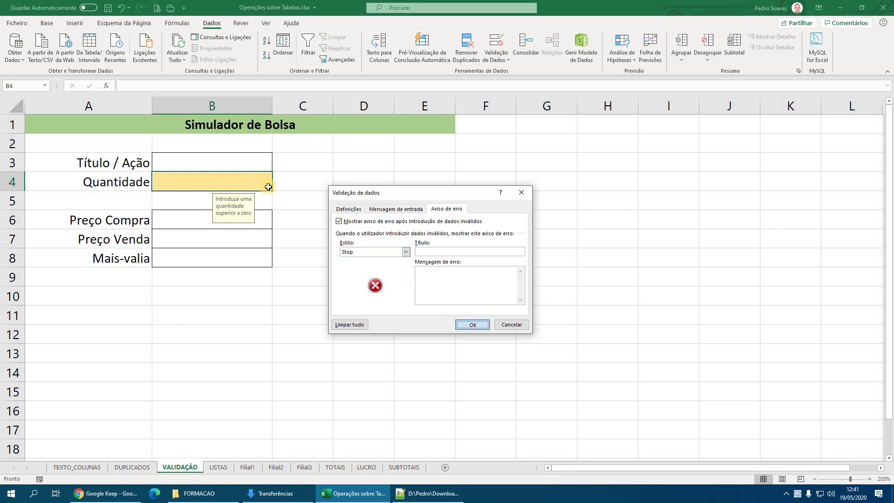
Test the Stop error alert by entering 0 in cell B4, and cancel the entry.
type("0")
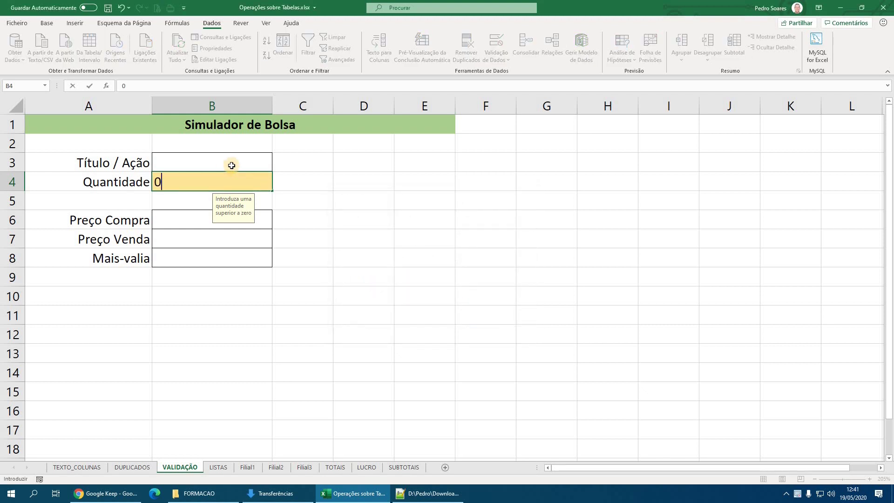
key("Return")
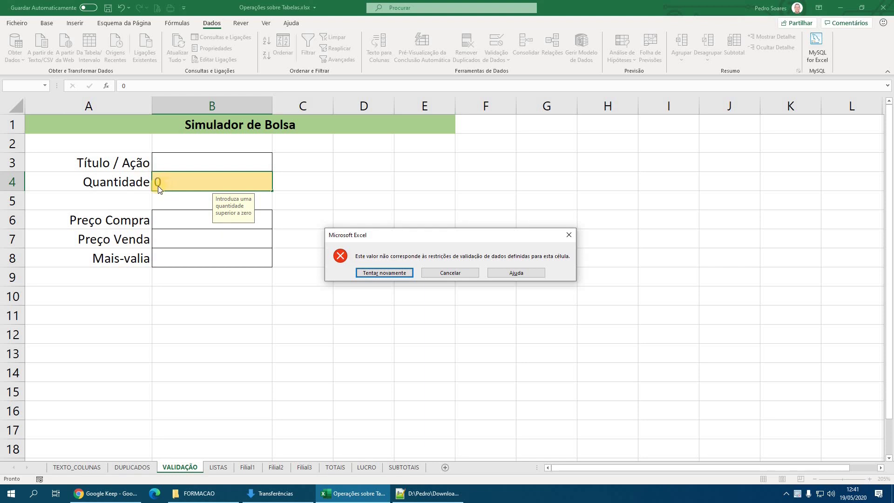
left_click(451, 274)
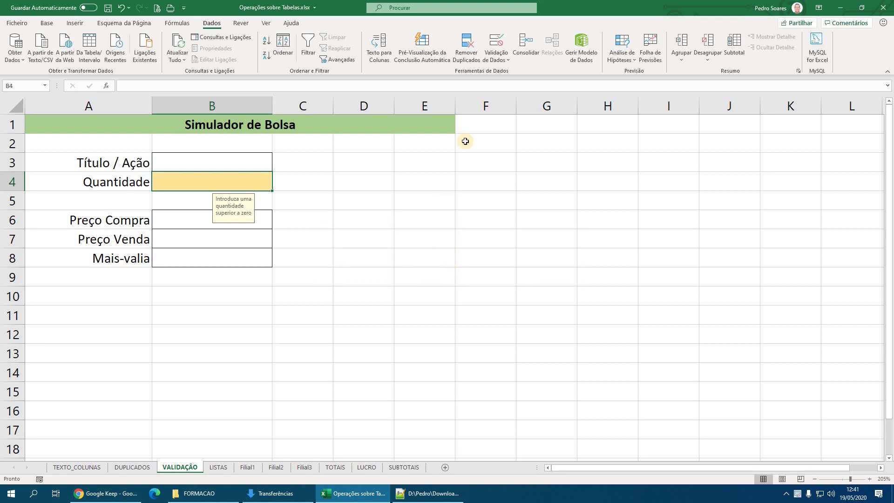
Set the error alert style of cell B4 to Aviso, test it with the value 0, and cancel the entry.
left_click(405, 252)
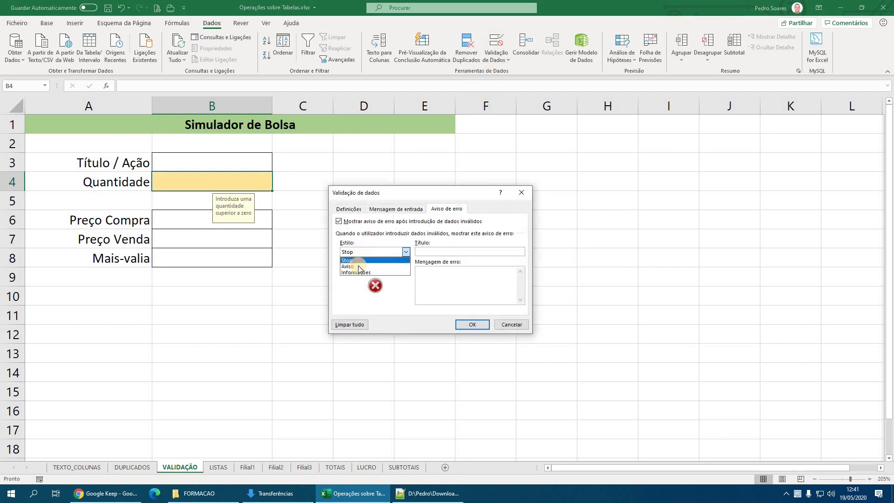
left_click(359, 268)
left_click(470, 324)
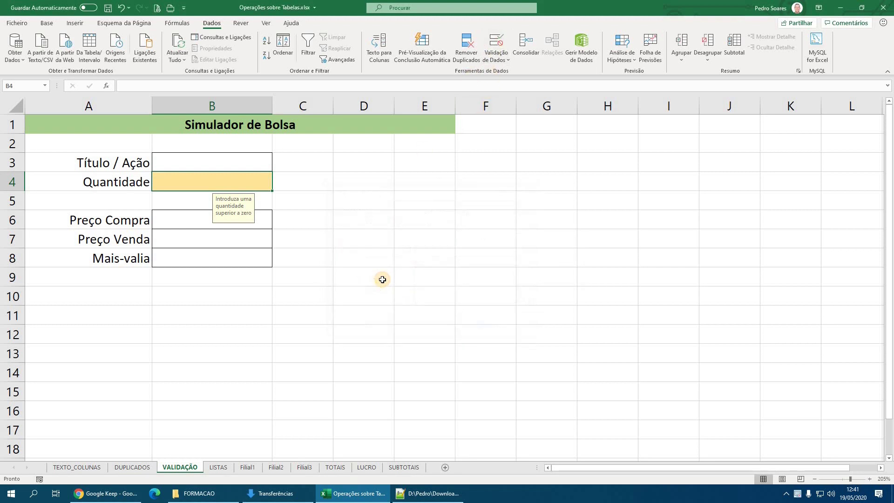
type("0")
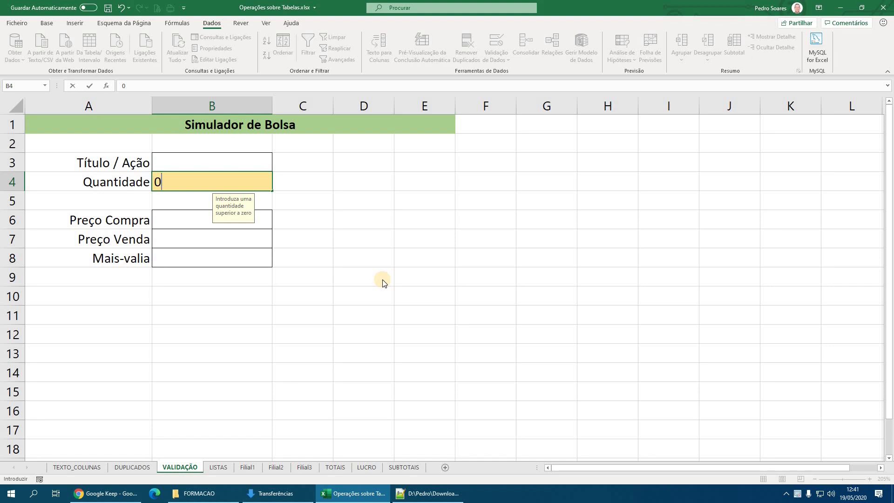
key("Return")
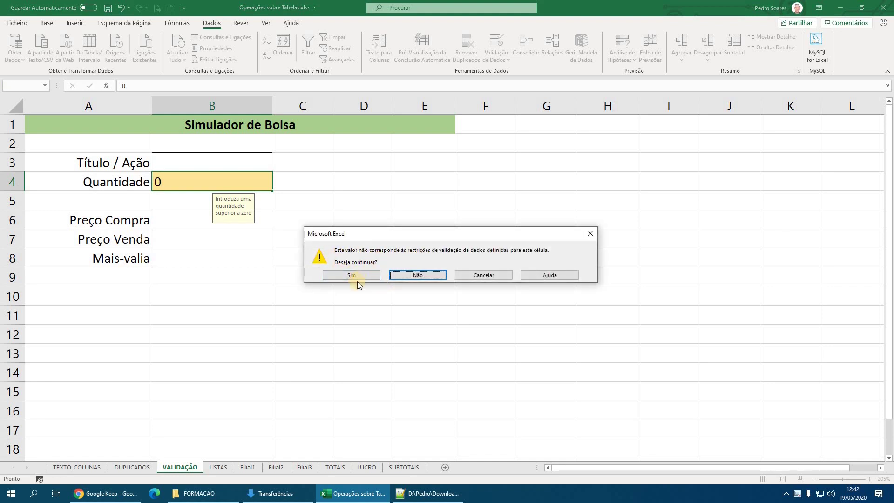
left_click(481, 276)
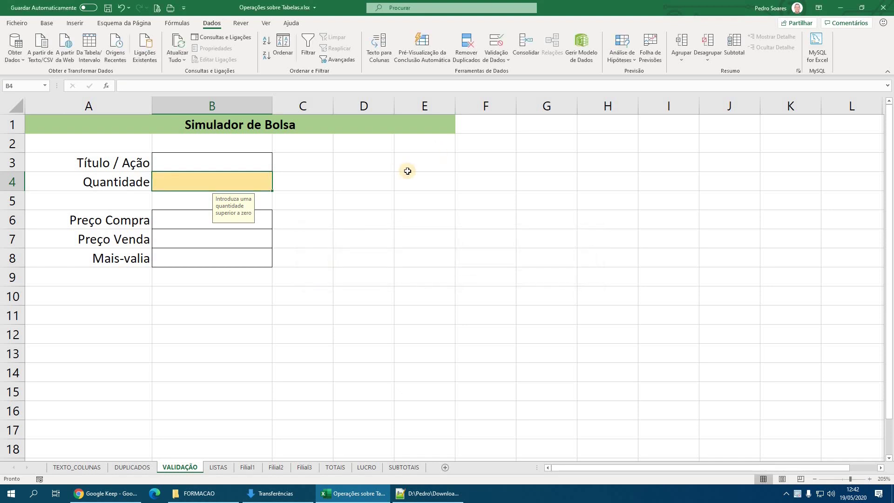
Enter 0 in cell B4 again, decline the first warning to return to editing, and accept the value at the second.
type("0")
key("Return")
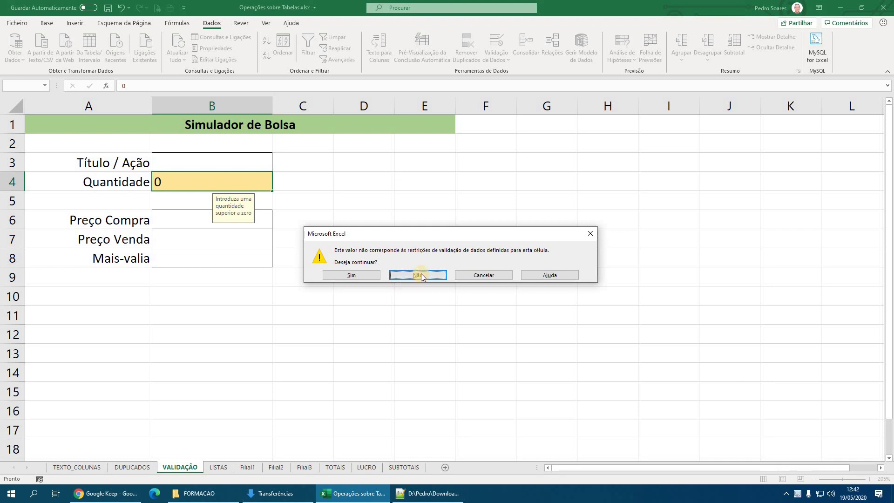
left_click(421, 275)
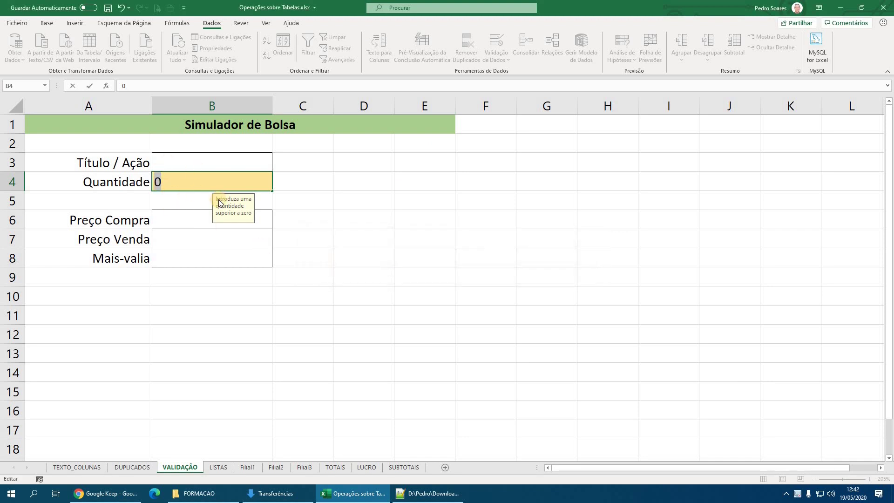
key("Return")
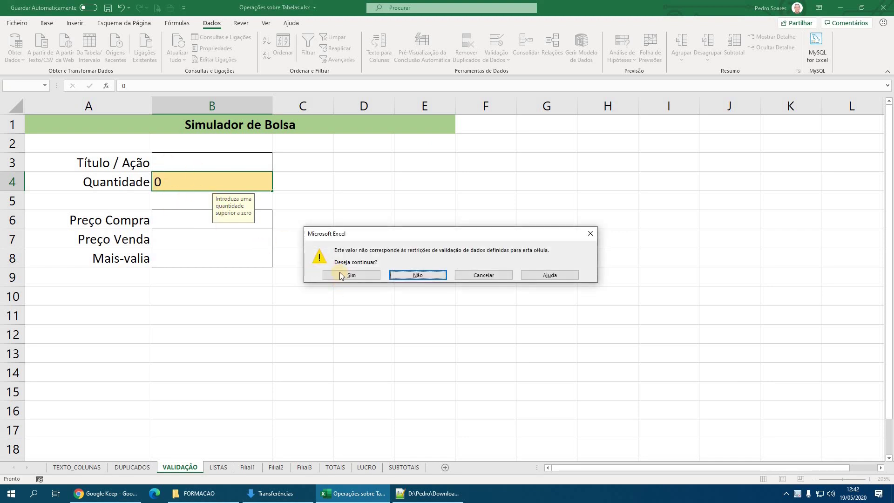
left_click(344, 275)
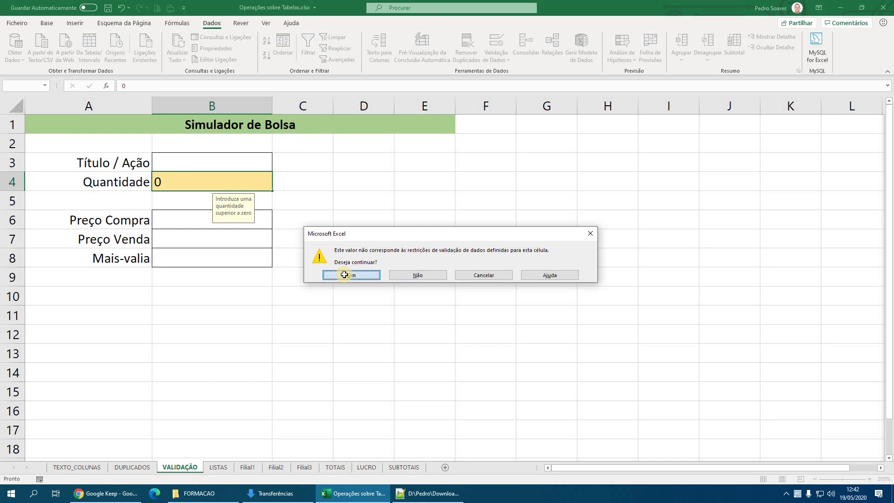
Set the data validation error alert style of cell B4 to Informações.
left_click(263, 180)
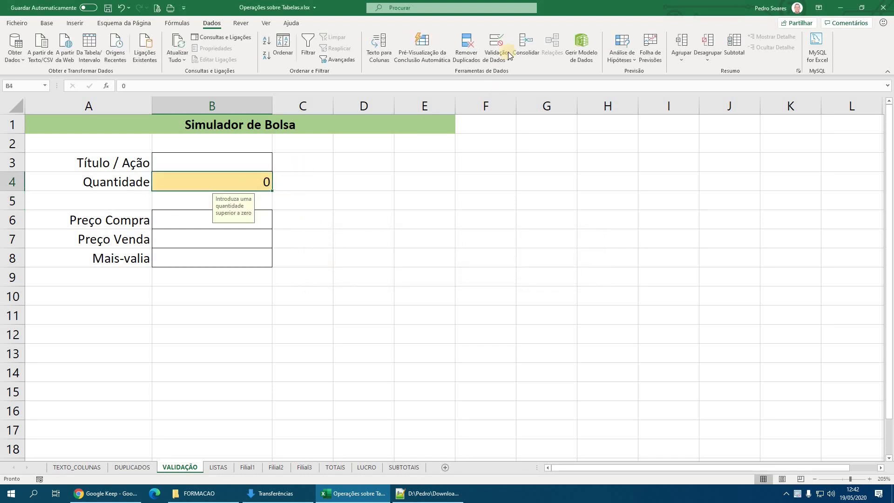
left_click(496, 41)
left_click(405, 251)
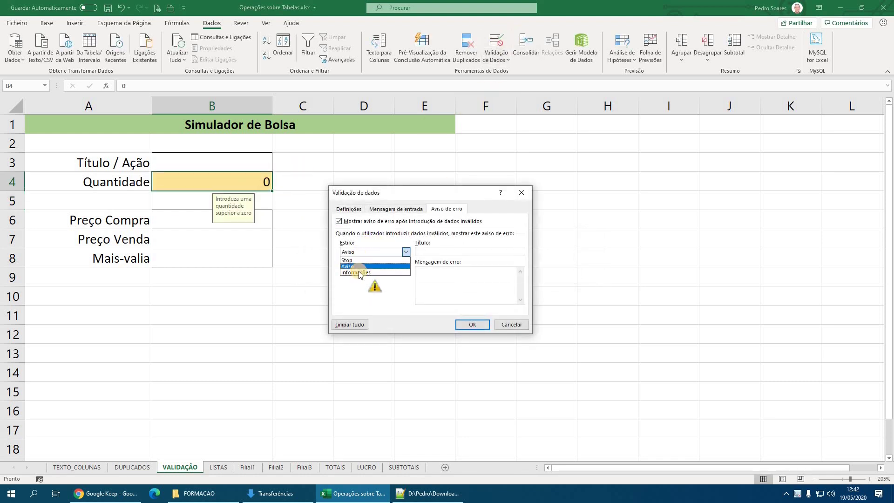
left_click(398, 270)
left_click(472, 325)
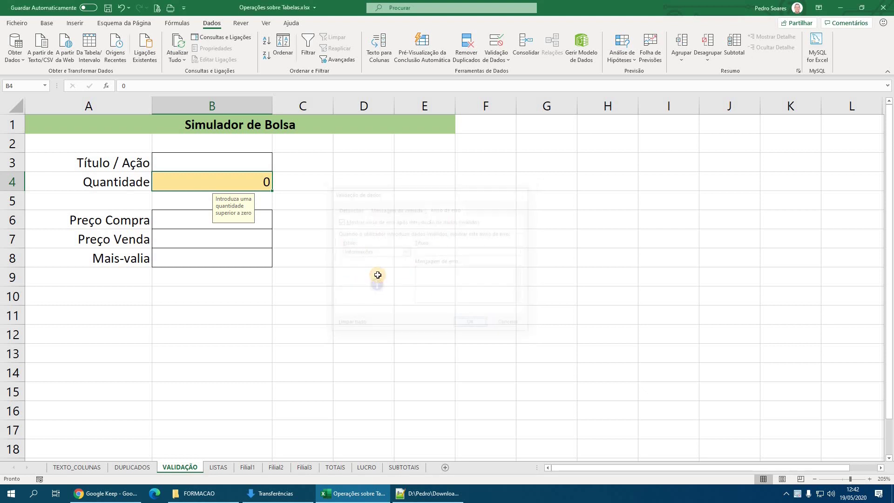
Clear cell B4, test the Informações error alert by entering 0, and cancel the entry.
key("Delete")
type("0")
key("Return")
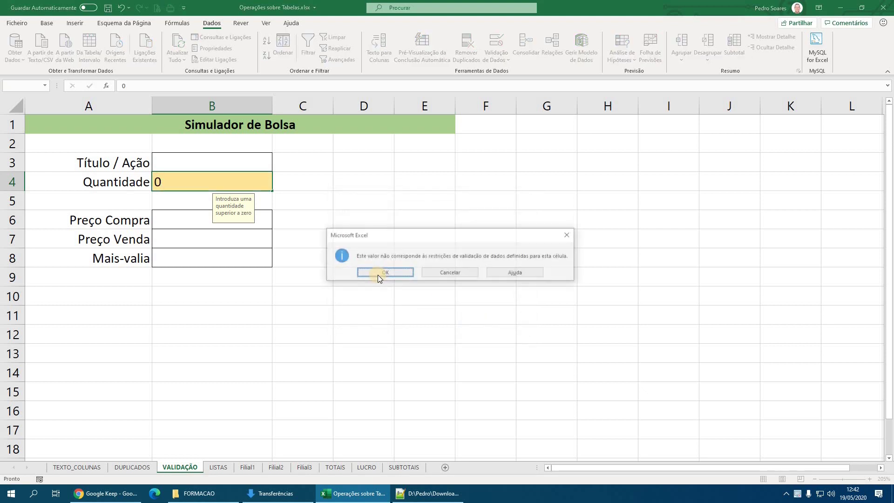
left_click(444, 274)
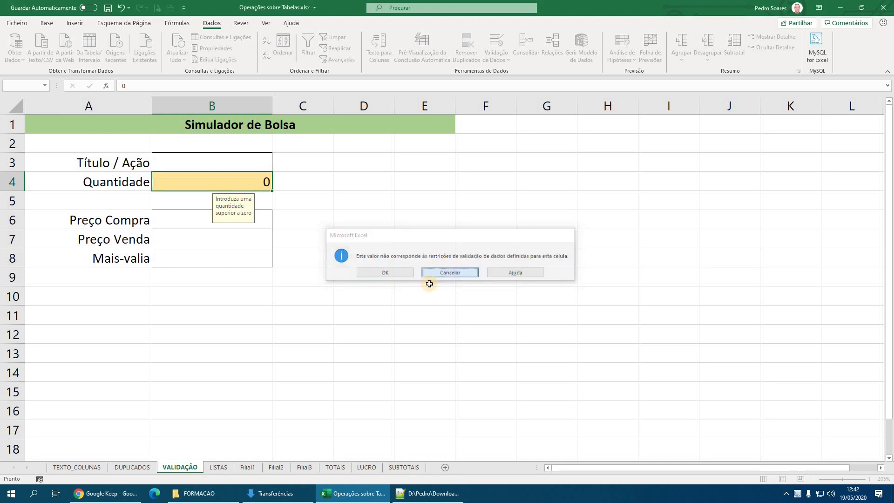
Check the error alert settings of cell B4 without changing them, enter 0 in the cell, and accept the value at the information alert.
left_click(492, 44)
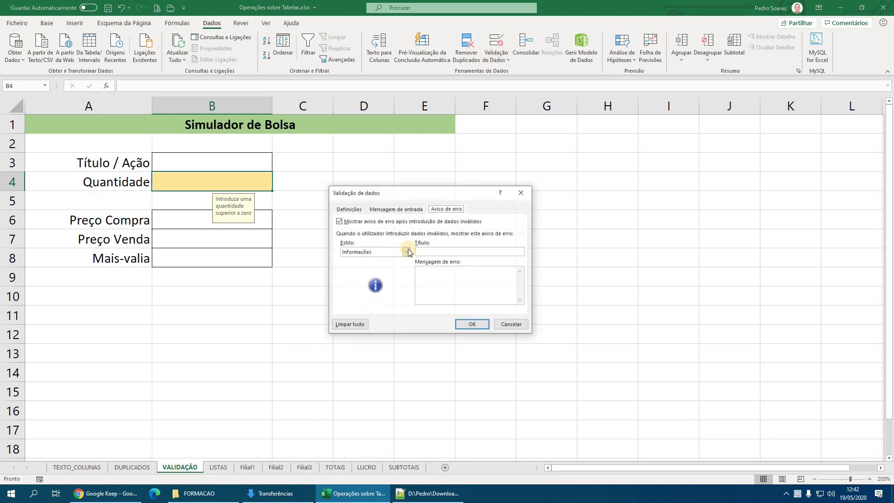
left_click(513, 321)
type("0")
key("Return")
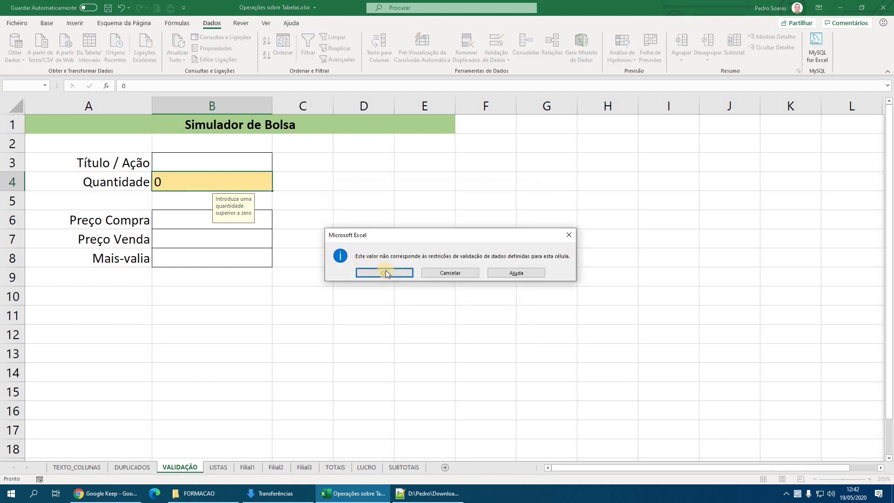
left_click(386, 273)
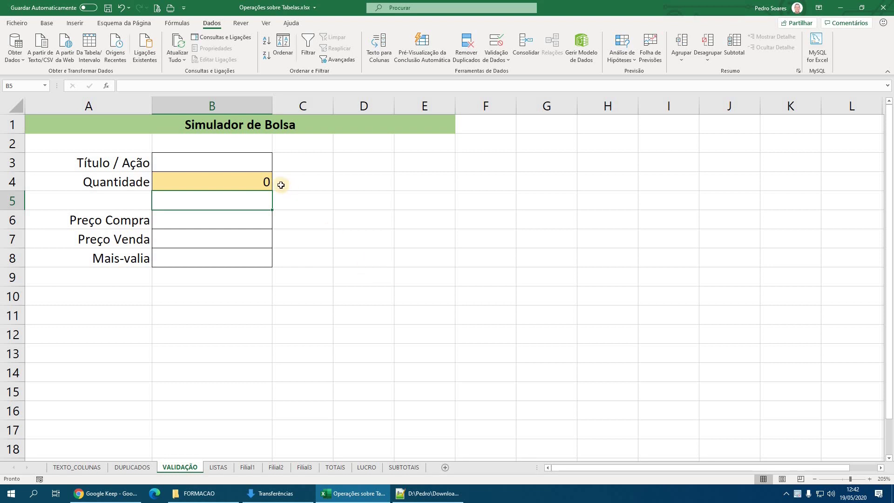
Reopen the error alert settings of cell B4 and display the available alert styles.
left_click(257, 176)
left_click(494, 46)
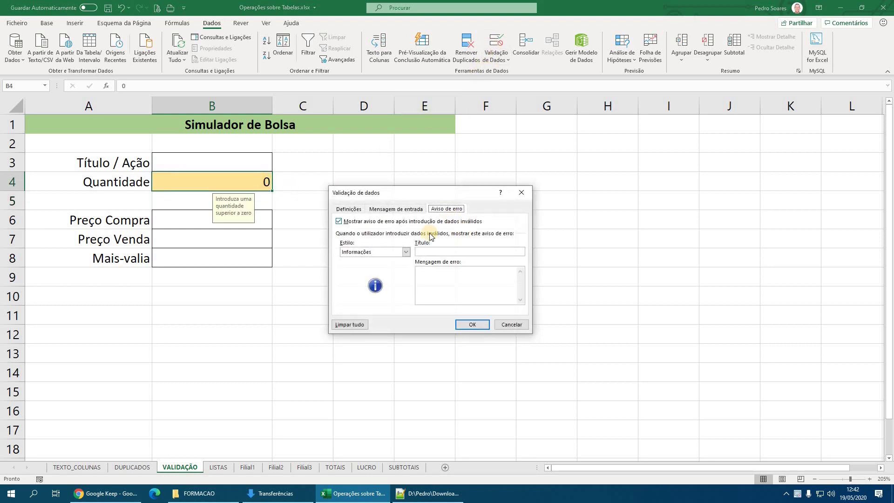
left_click(406, 251)
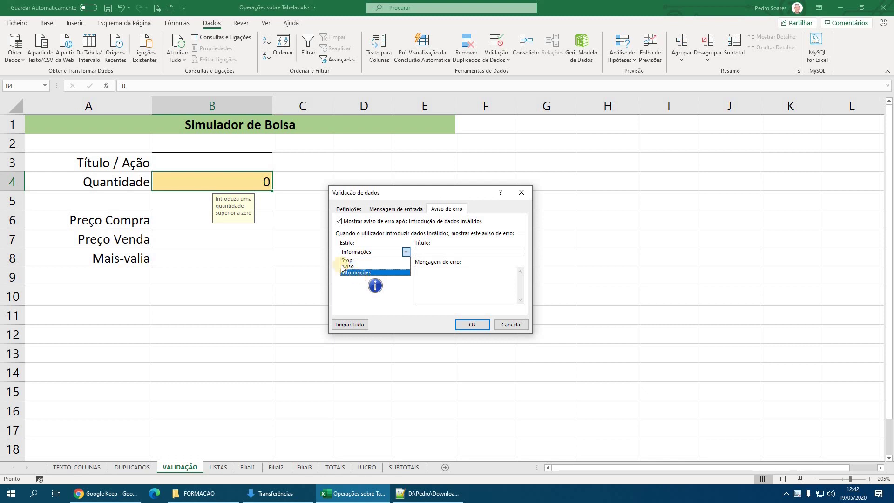
Give the Quantidade cell B4 a Stop error alert titled "Quantidade errada" with the message "Deverá introduzir um valor superior a zero".
left_click(349, 261)
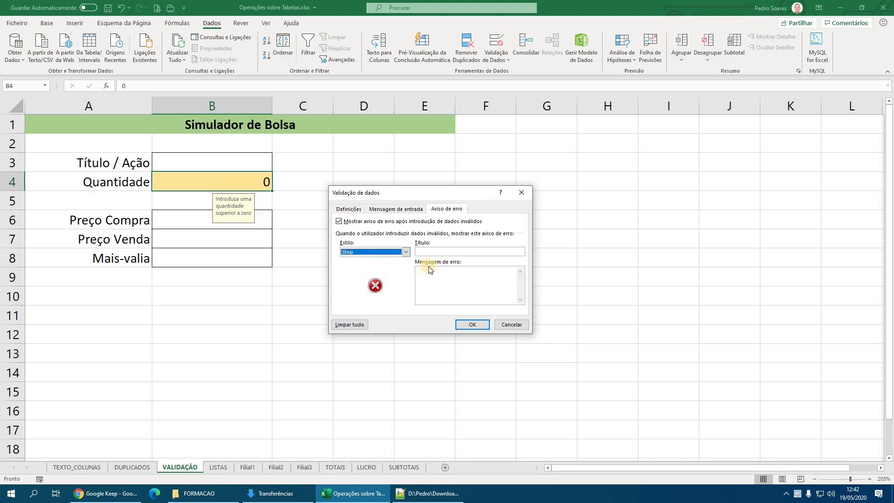
left_click(428, 252)
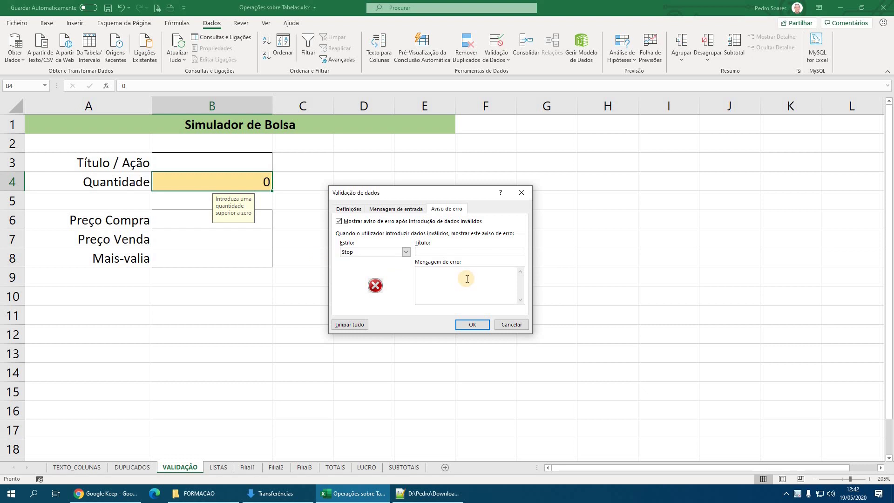
type("Quantidade err")
type("ada")
type("Dever")
type("á introduzi")
type("r um valo")
type("r superior a")
type(" zero")
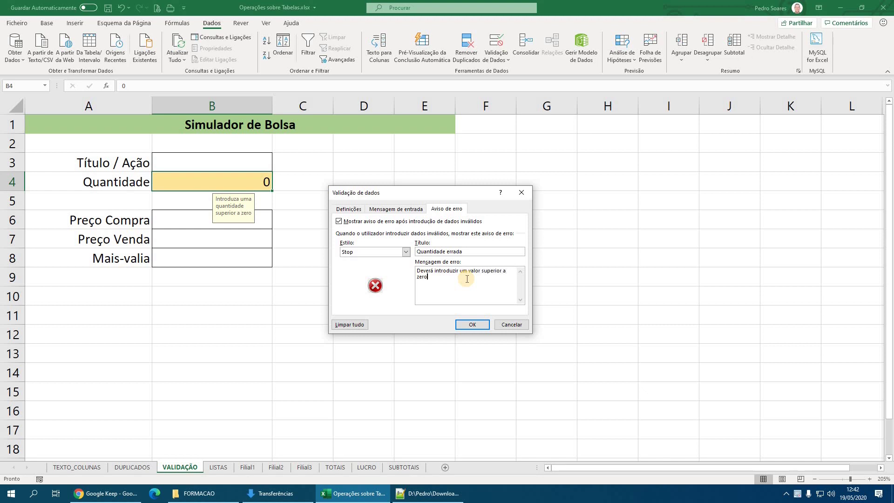
left_click(472, 325)
left_click(355, 277)
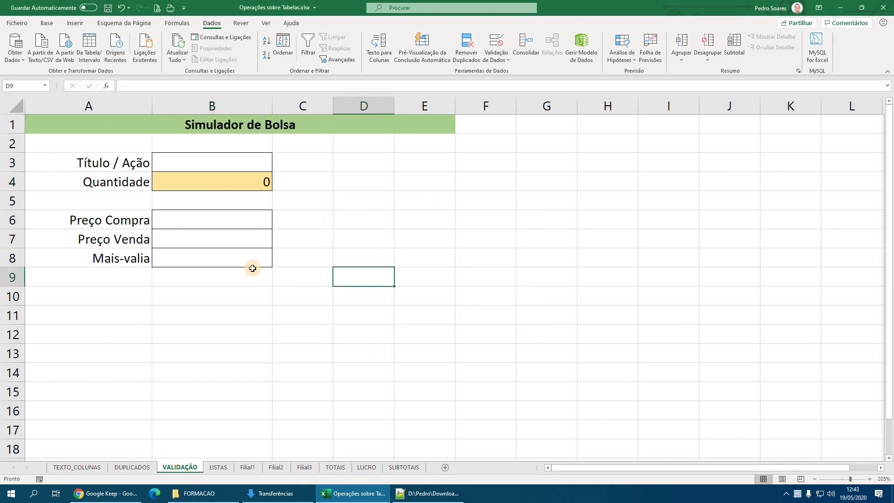
Clear the Quantidade cell B4 and test its validation by trying to enter -5, then cancel the entry.
left_click(244, 182)
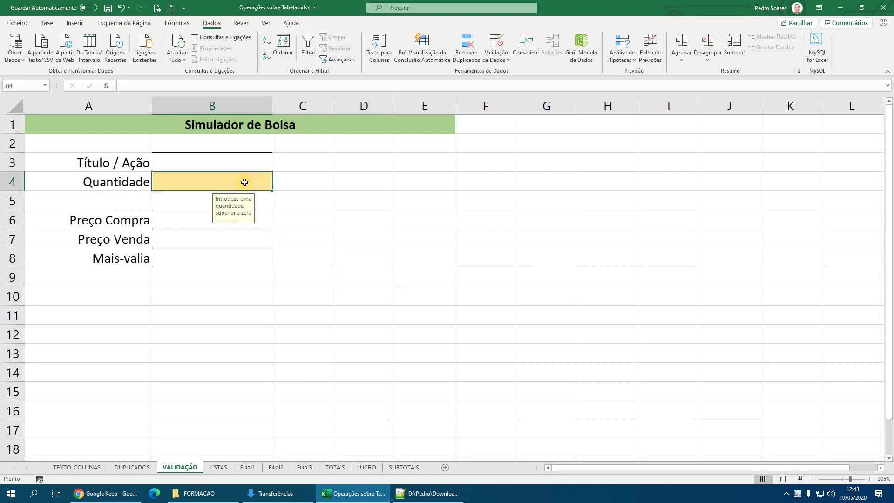
type("-5")
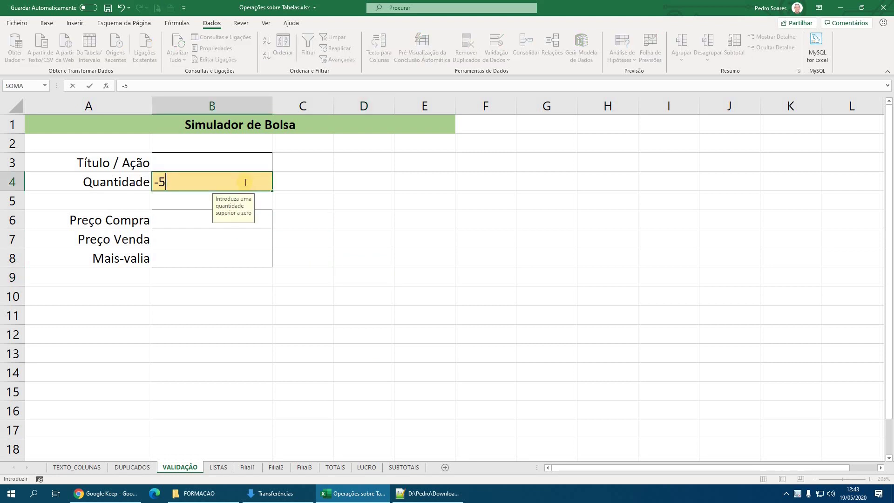
key("Return")
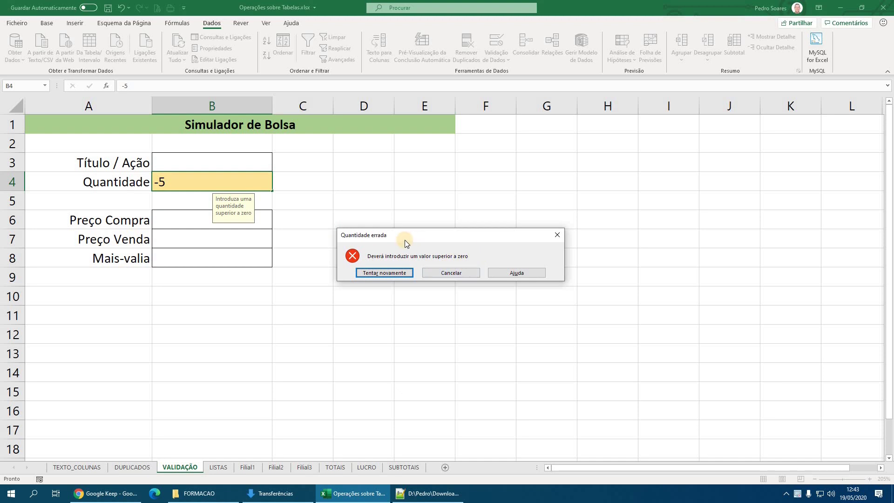
left_click(451, 274)
left_click(196, 249)
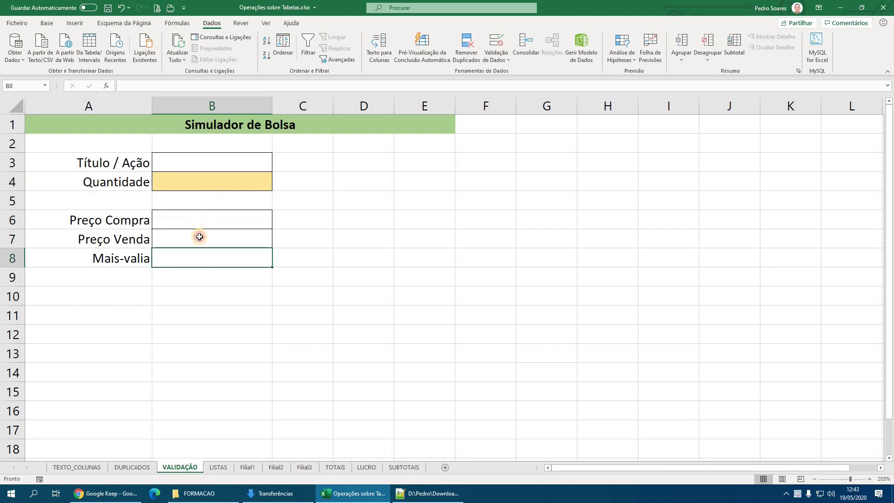
Examine the data validation criteria types, input message and error alert settings for cells B6:B8 without applying any rule.
left_click_drag(198, 219, 198, 257)
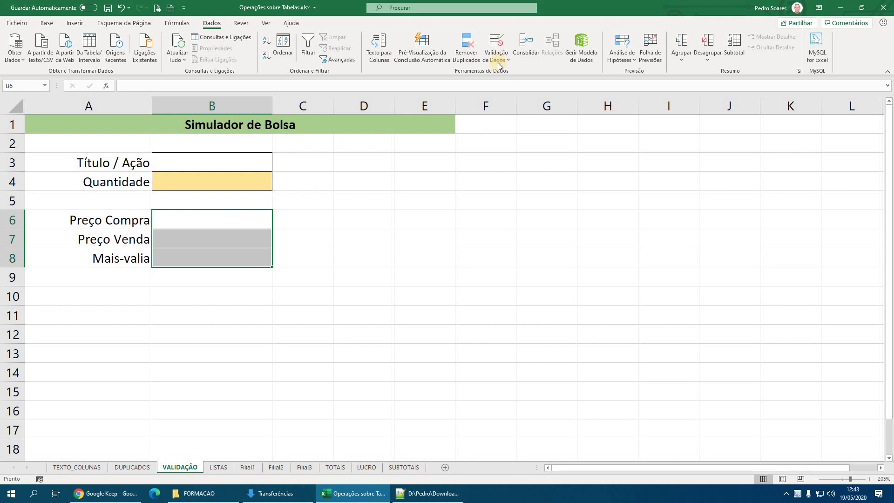
left_click(496, 42)
left_click(358, 209)
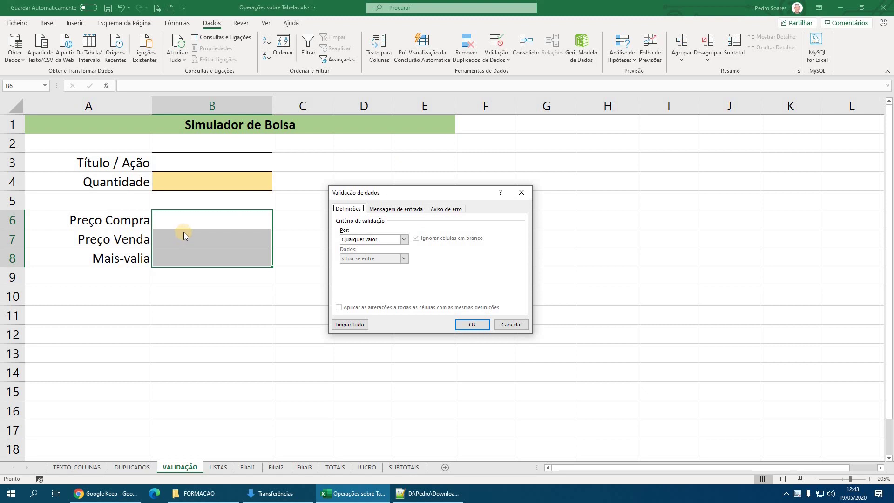
left_click(360, 240)
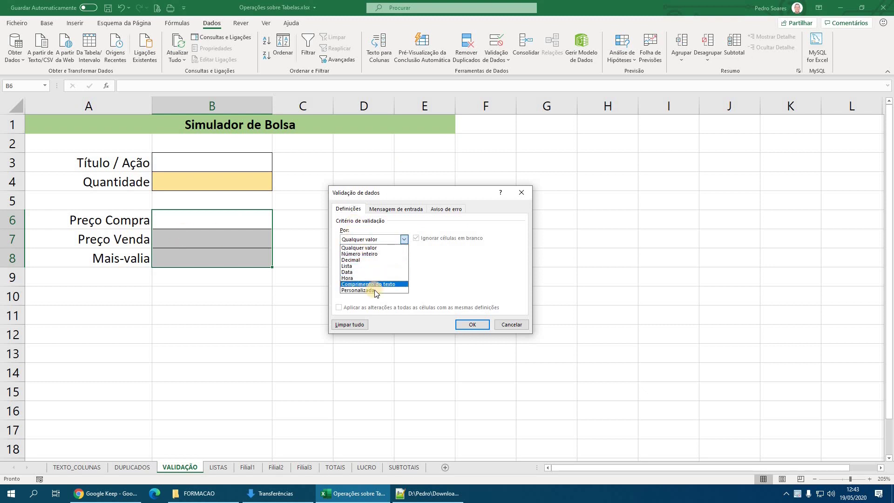
left_click(392, 210)
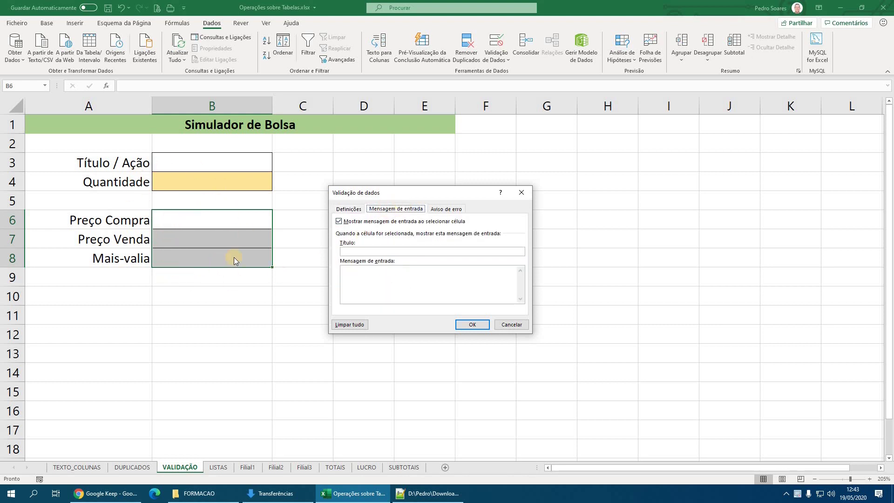
left_click(453, 211)
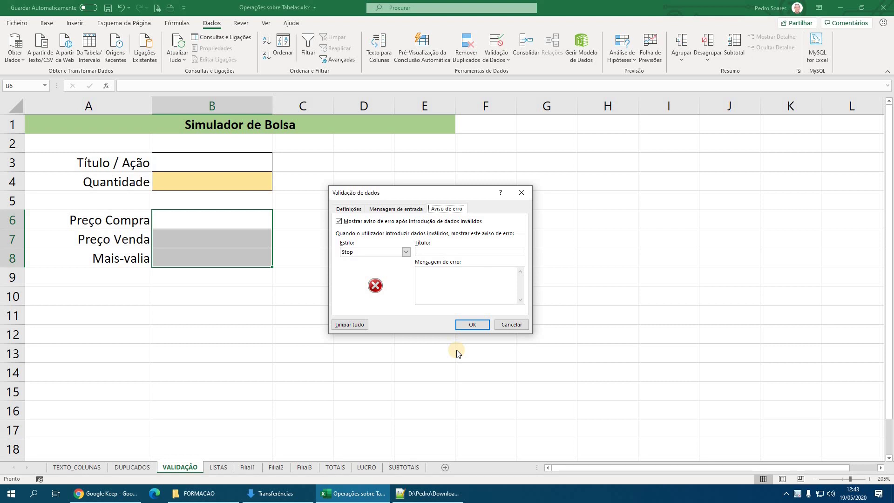
left_click(525, 326)
left_click(426, 276)
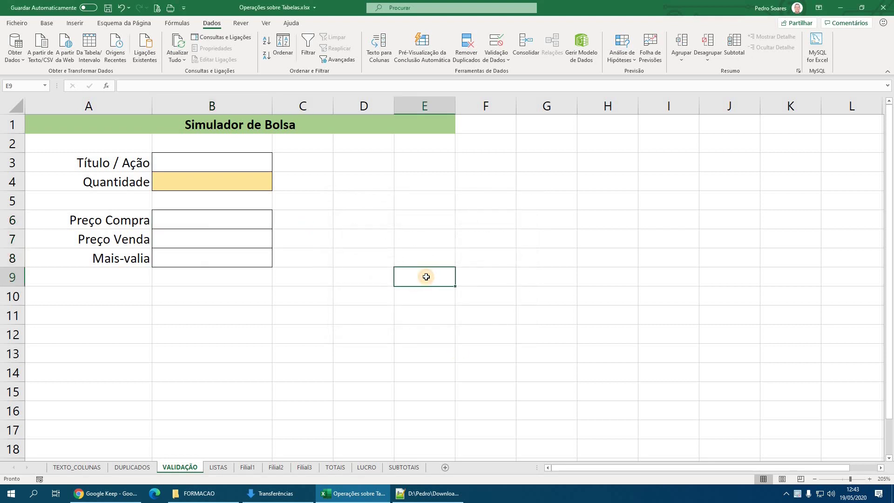
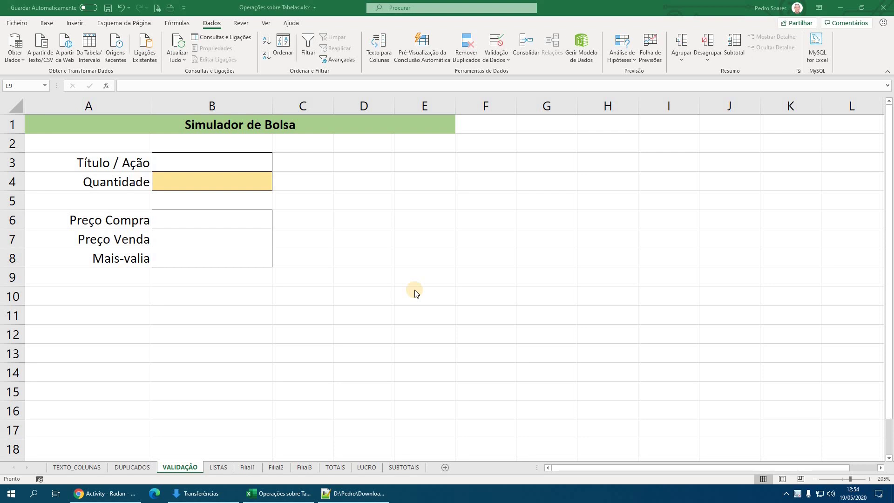
Compare the layout of the quarterly revenue, expense and profit tables on the Filial1, Filial2 and Filial3 sheets.
left_click(247, 468)
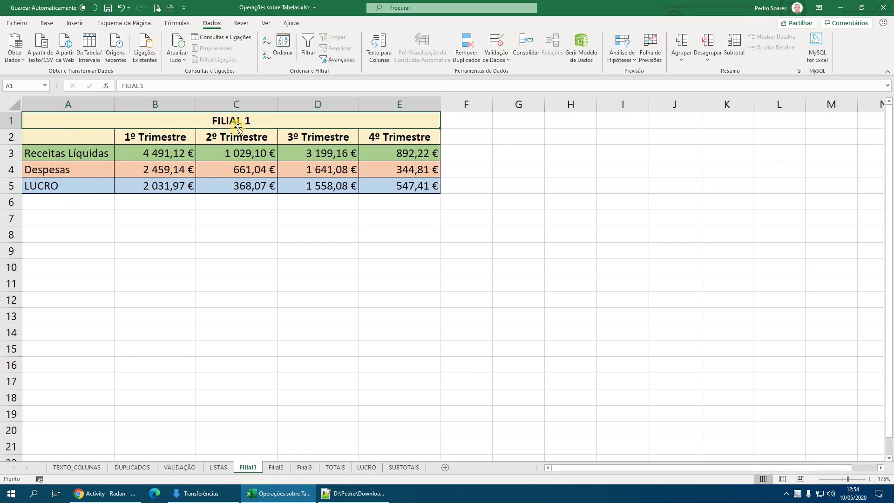
left_click(276, 469)
left_click(308, 469)
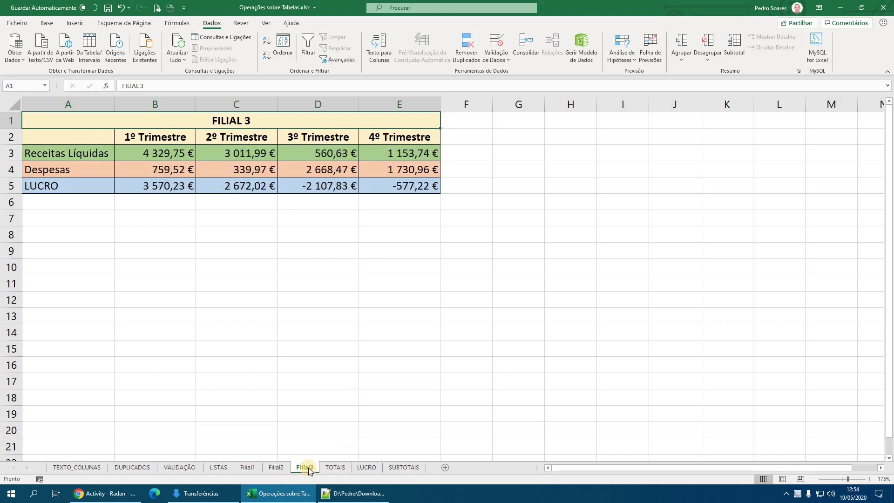
left_click(276, 467)
left_click(247, 468)
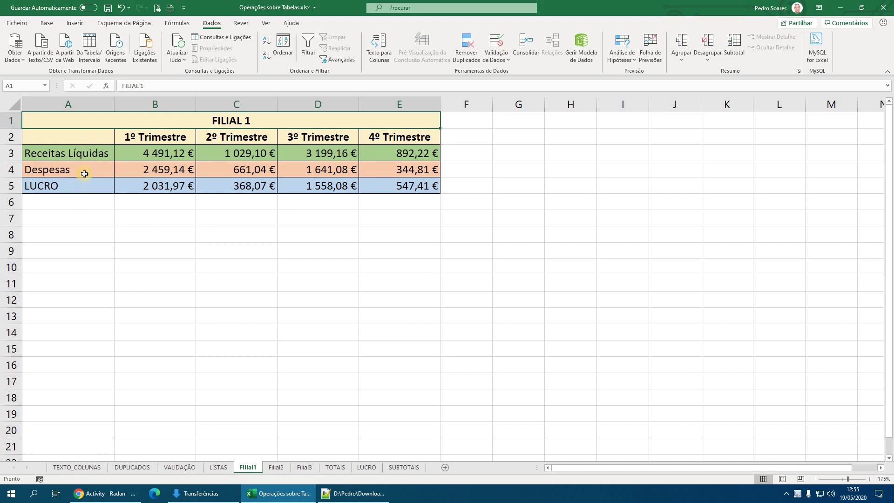
left_click(278, 467)
left_click(305, 467)
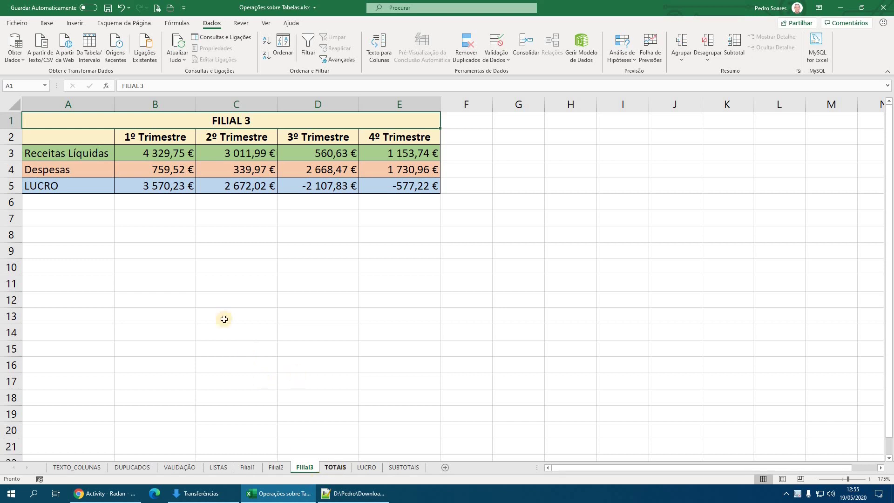
left_click(223, 467)
left_click(259, 468)
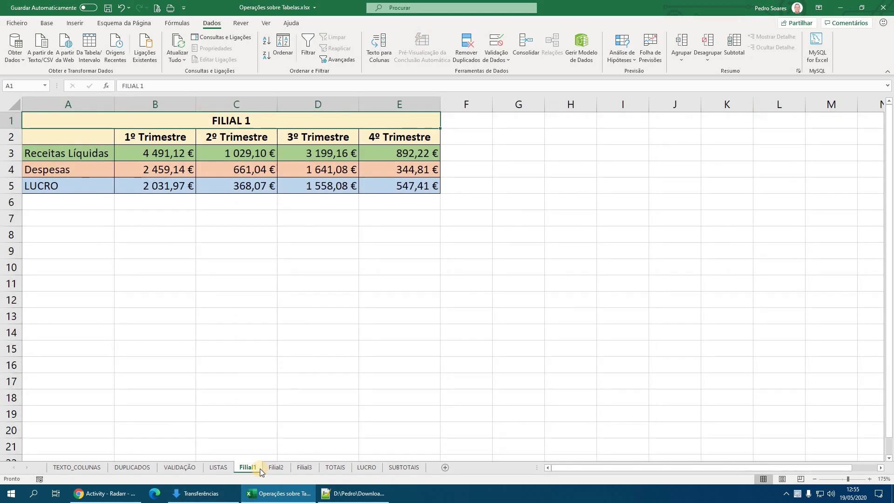
left_click(277, 469)
left_click(302, 469)
left_click(247, 469)
left_click(270, 470)
left_click(301, 470)
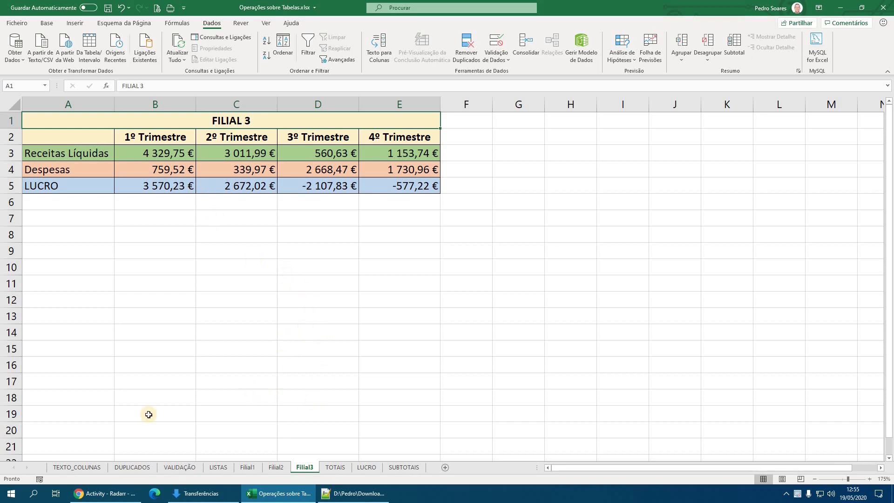
Insert a new blank worksheet and place it between the Filial3 and TOTAIS sheets.
left_click(447, 467)
left_click_drag(445, 468, 336, 468)
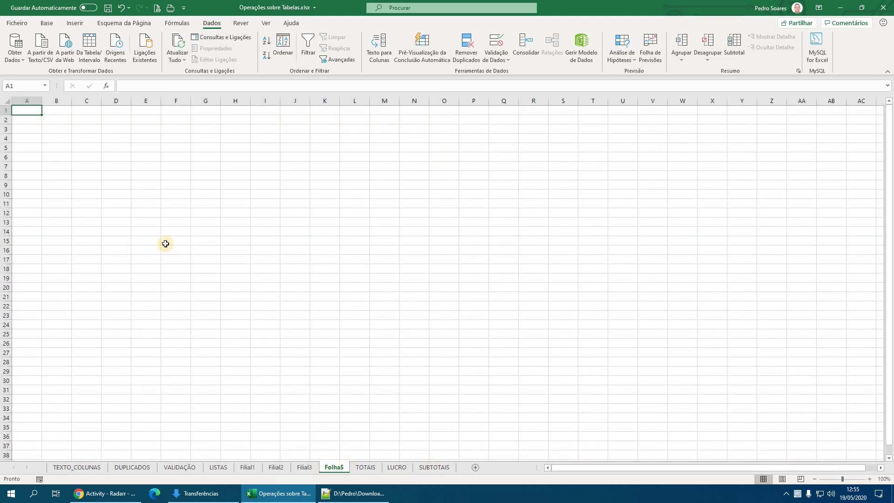
scroll(175, 249, "up", 7)
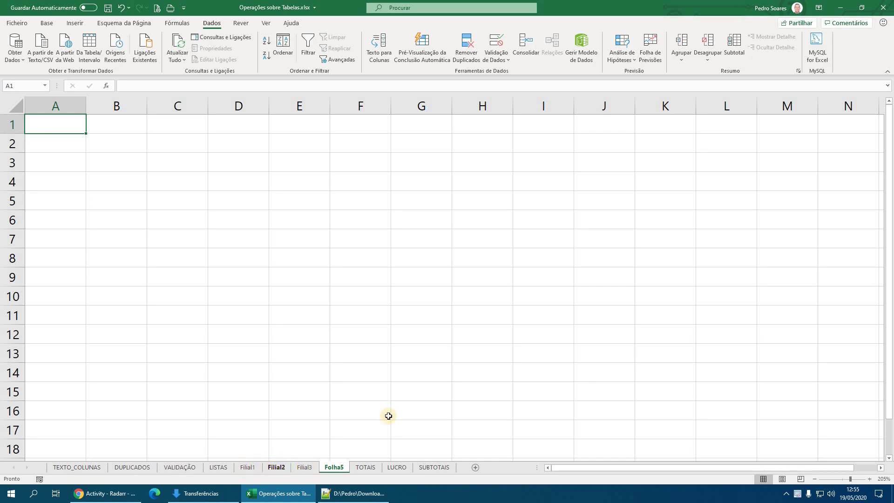
Start a data consolidation at cell A1 of the new sheet with Soma as the function.
left_click(526, 42)
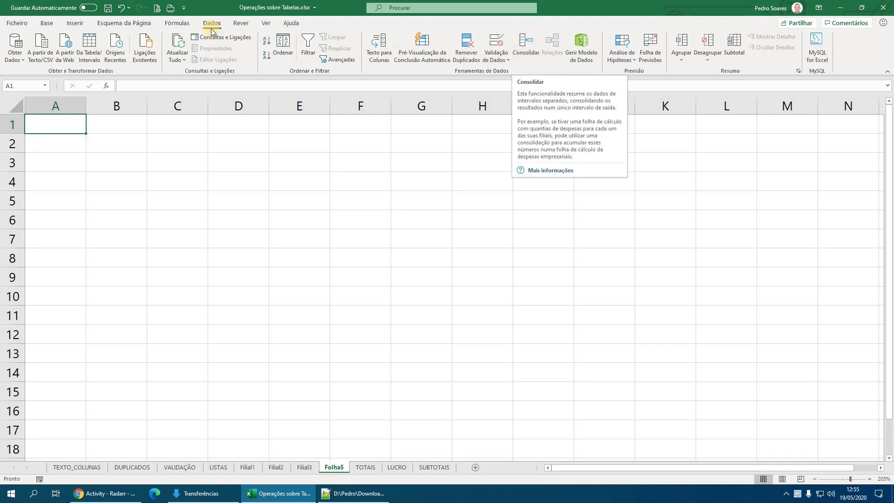
left_click(523, 44)
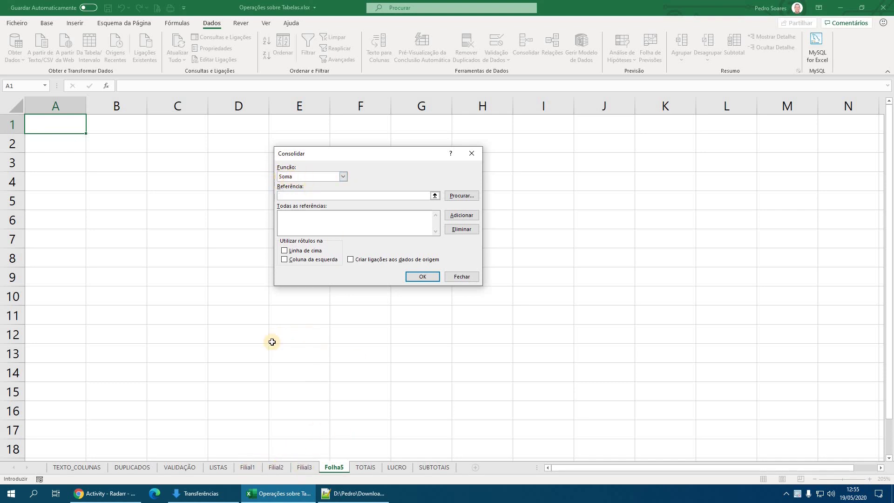
left_click(343, 177)
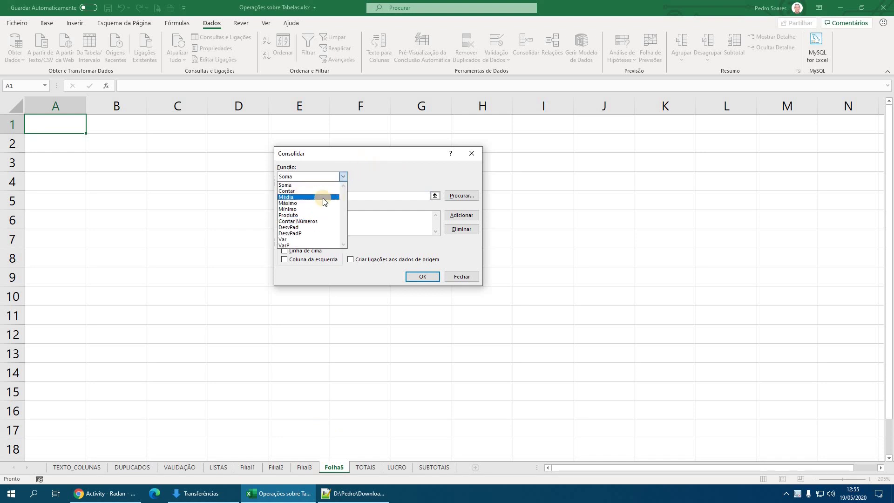
left_click(293, 185)
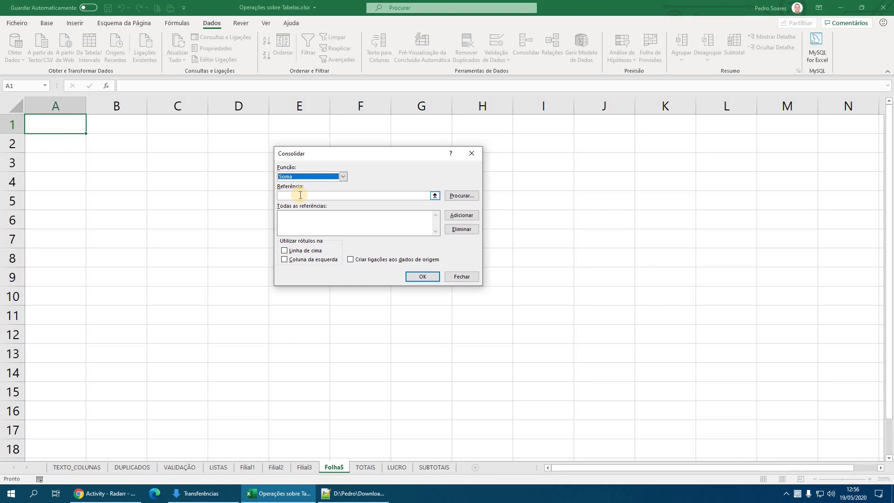
Add the range A2:E5 of the Filial1 sheet to the consolidation references.
left_click(421, 195)
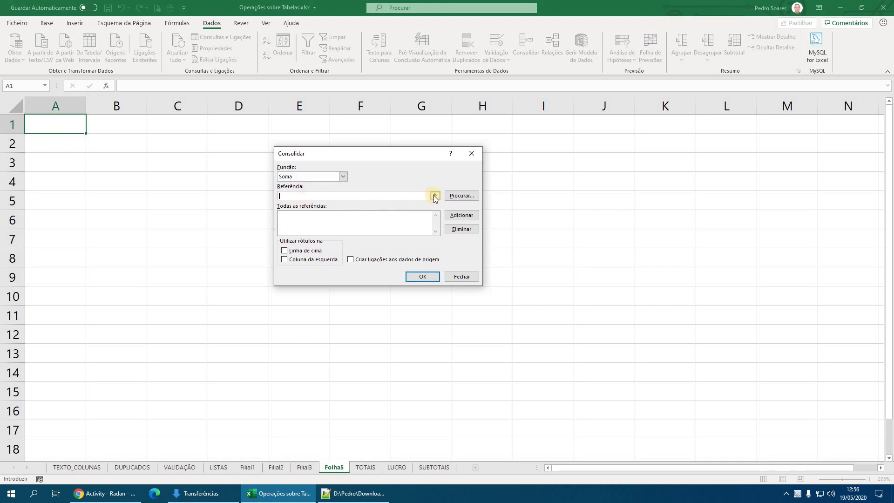
left_click(435, 195)
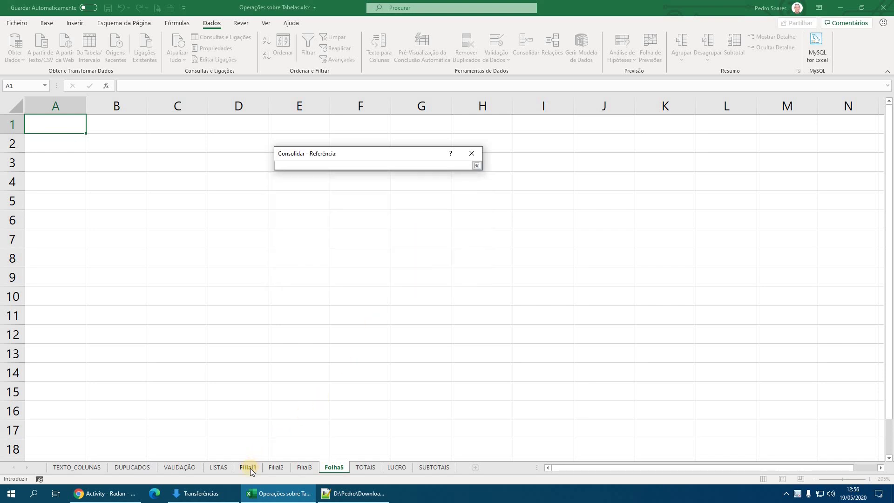
left_click(251, 468)
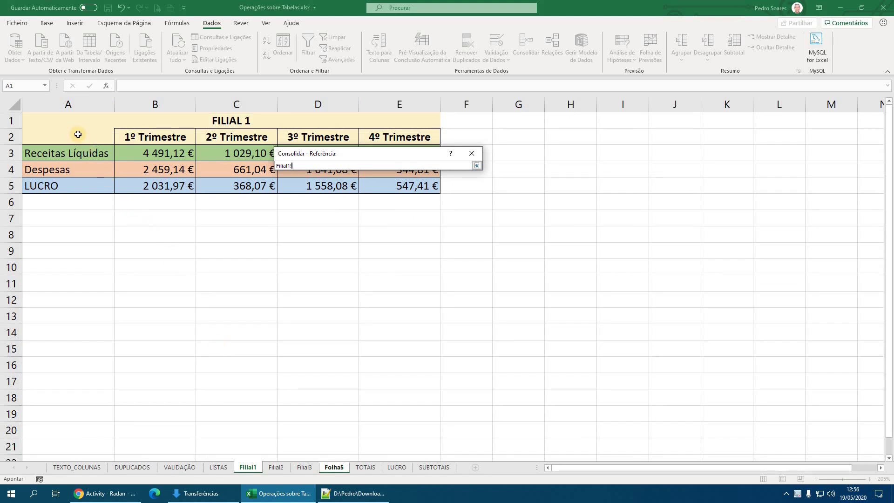
left_click_drag(78, 134, 402, 185)
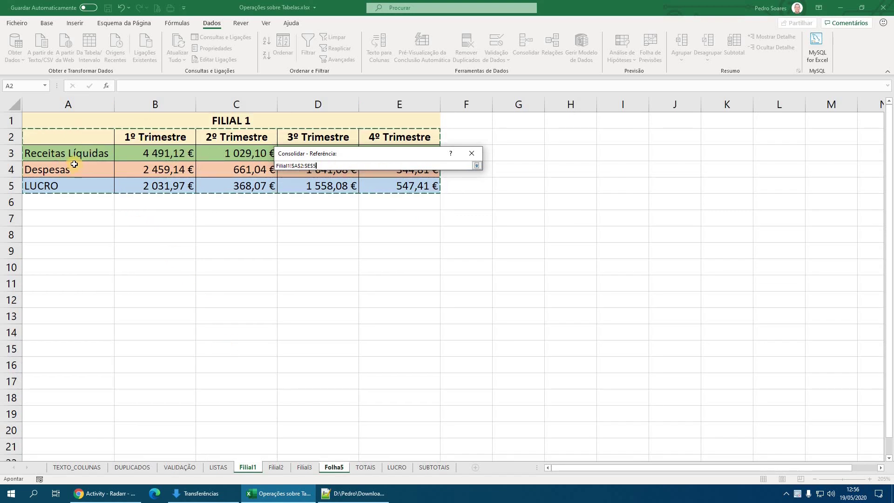
left_click(476, 166)
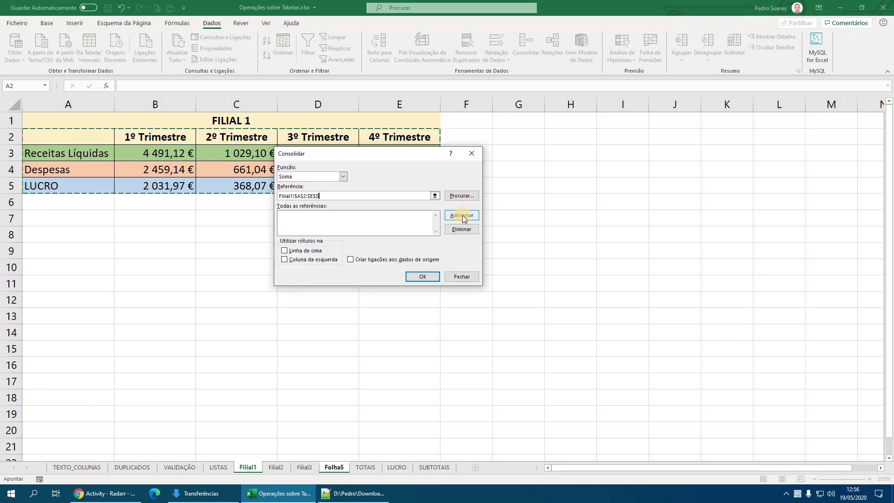
left_click(462, 215)
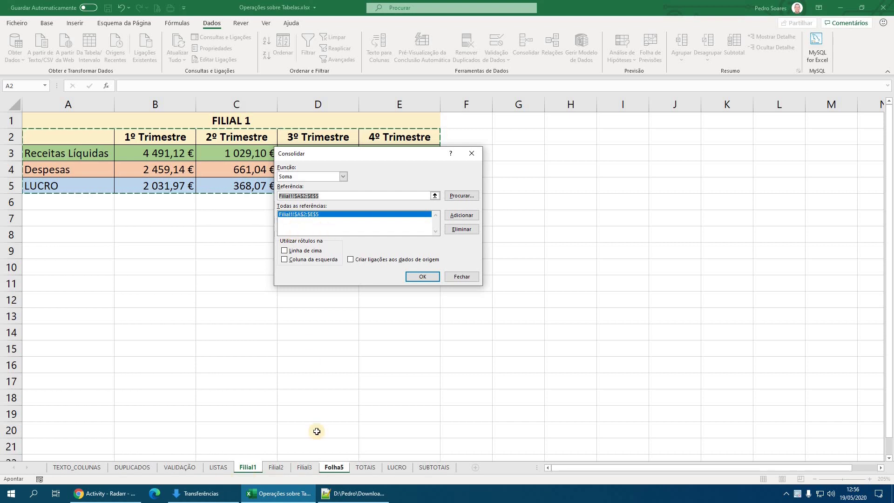
Add the range A2:E5 of the Filial2 sheet to the consolidation references.
left_click(434, 197)
left_click(276, 467)
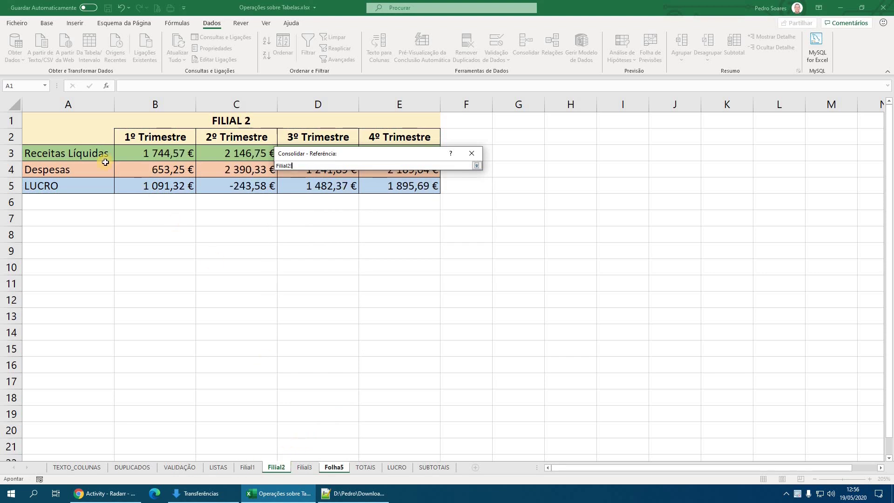
left_click_drag(90, 136, 433, 175)
left_click(477, 166)
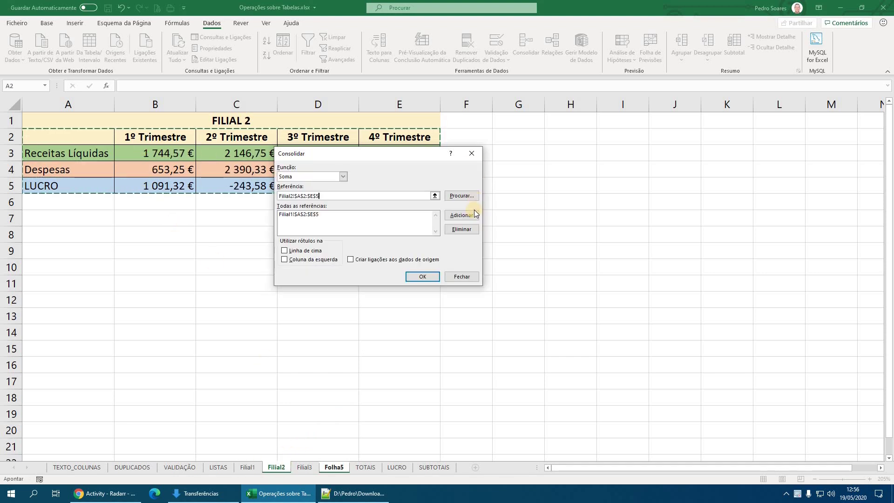
left_click(459, 215)
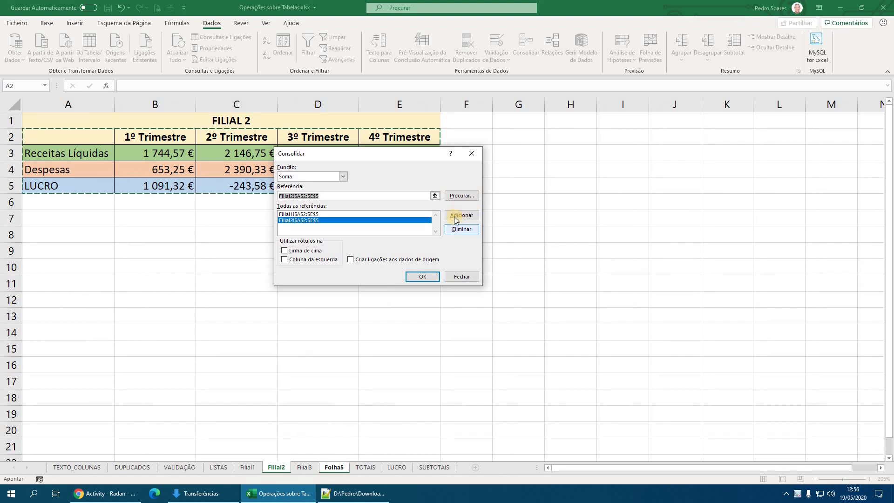
Add the range A2:E5 of the Filial3 sheet to the consolidation references.
left_click(435, 196)
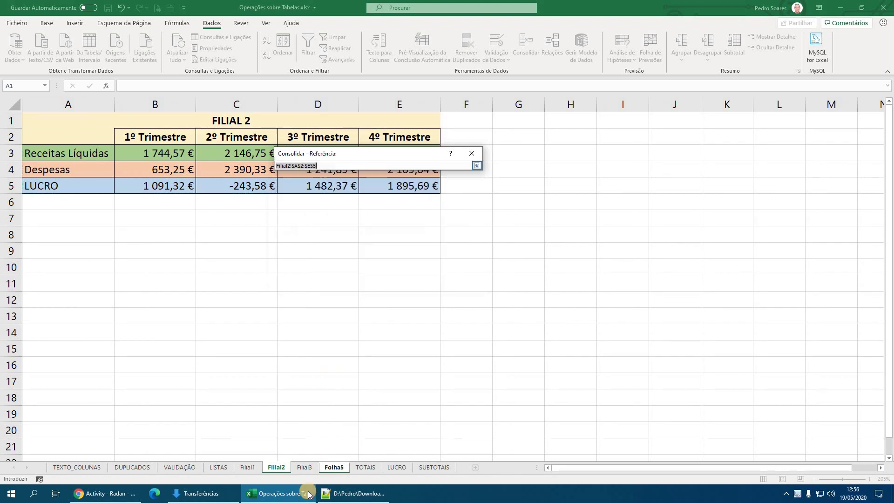
left_click(304, 467)
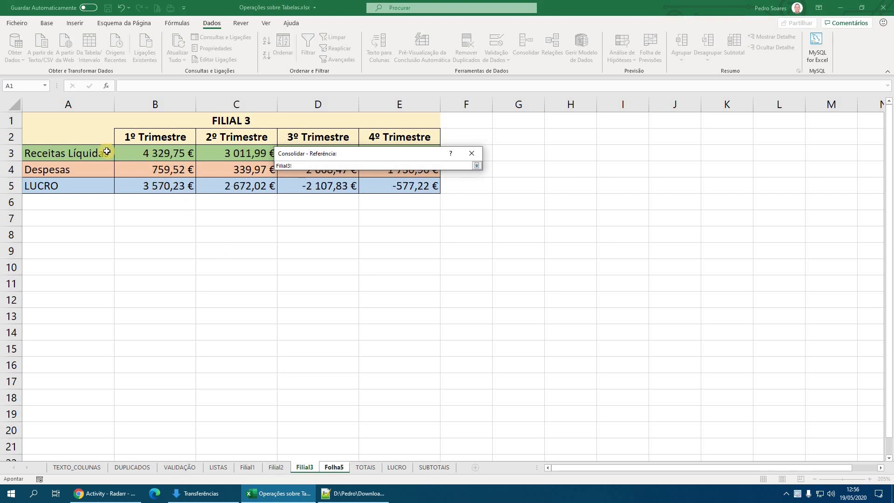
left_click_drag(56, 137, 401, 185)
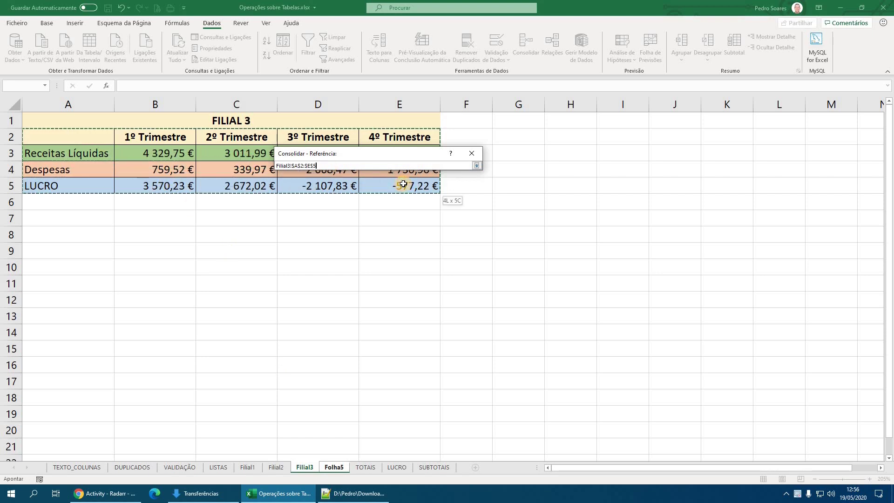
left_click(476, 166)
left_click(463, 217)
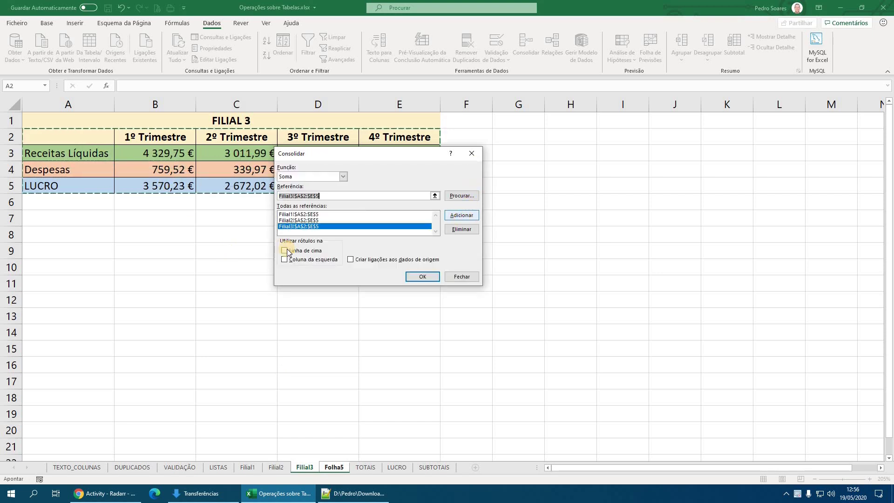
left_click(296, 227)
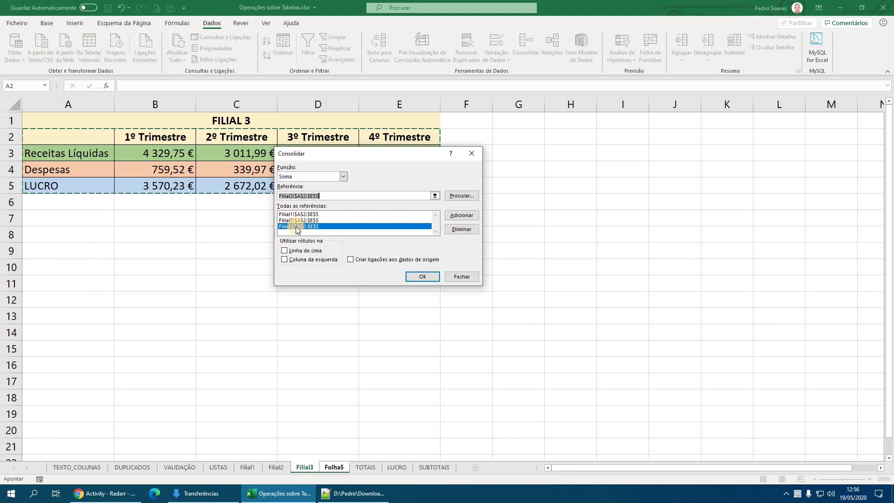
left_click(292, 225)
Run the consolidation with labels from the top row and left column and with links to the source data.
left_click_drag(336, 159, 335, 175)
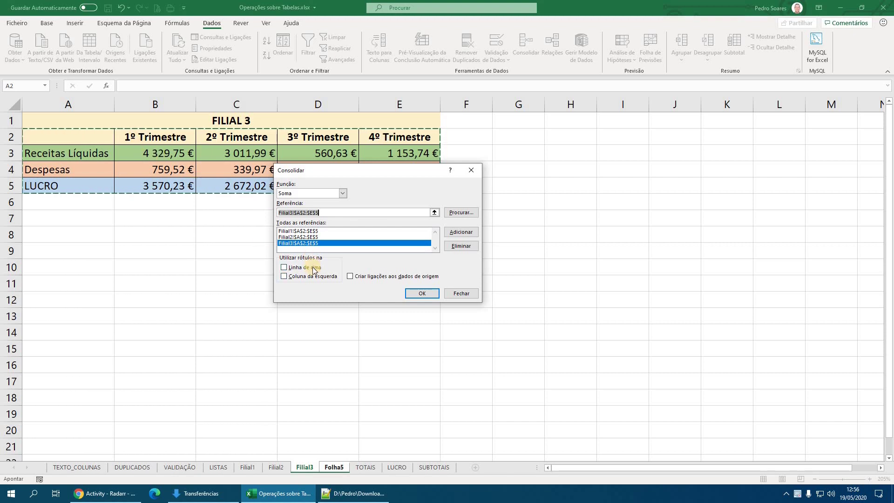
left_click(284, 267)
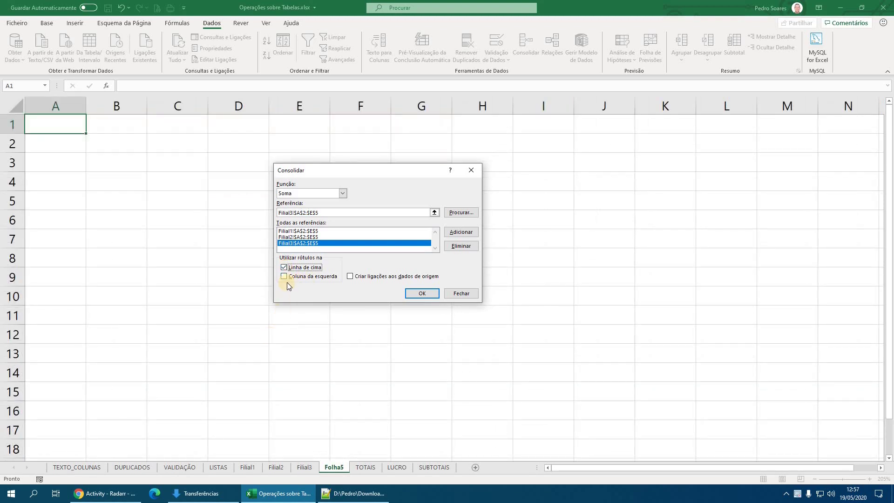
left_click(283, 277)
left_click(351, 276)
left_click(423, 294)
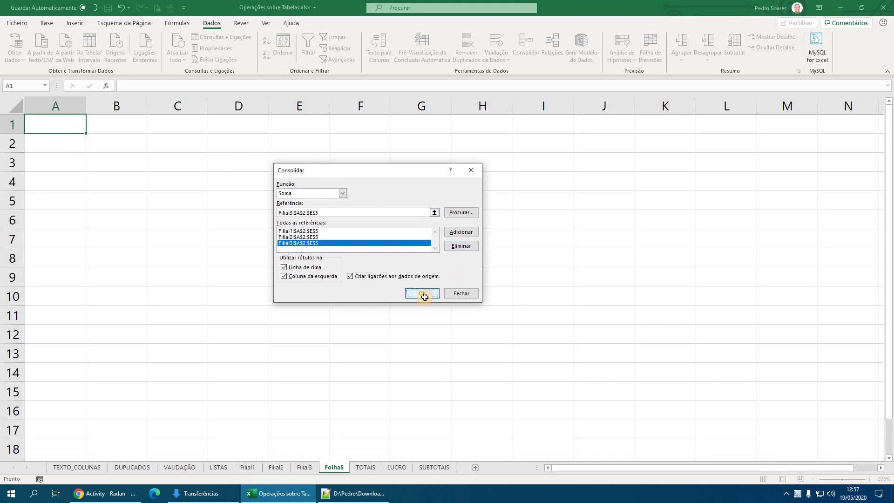
Fit the widths of the label and quarter columns in the consolidated table to their contents.
left_click_drag(154, 106, 337, 107)
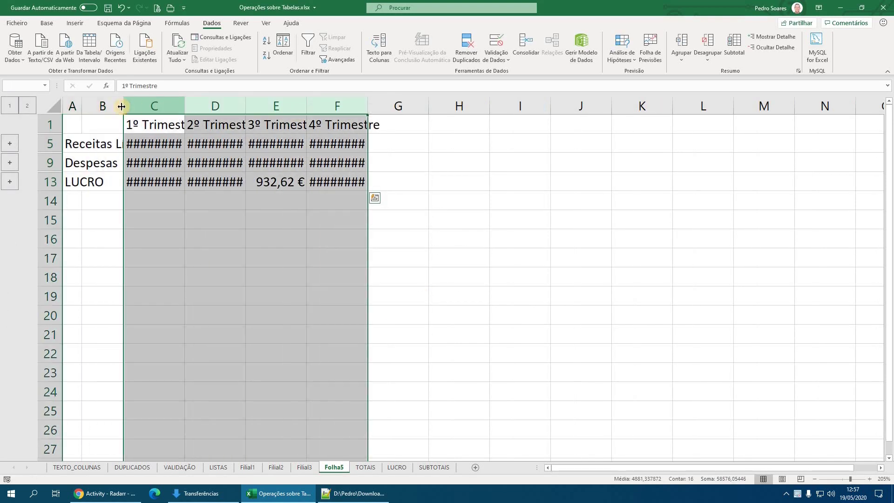
left_click_drag(72, 107, 196, 105)
double_click(306, 105)
left_click(340, 219)
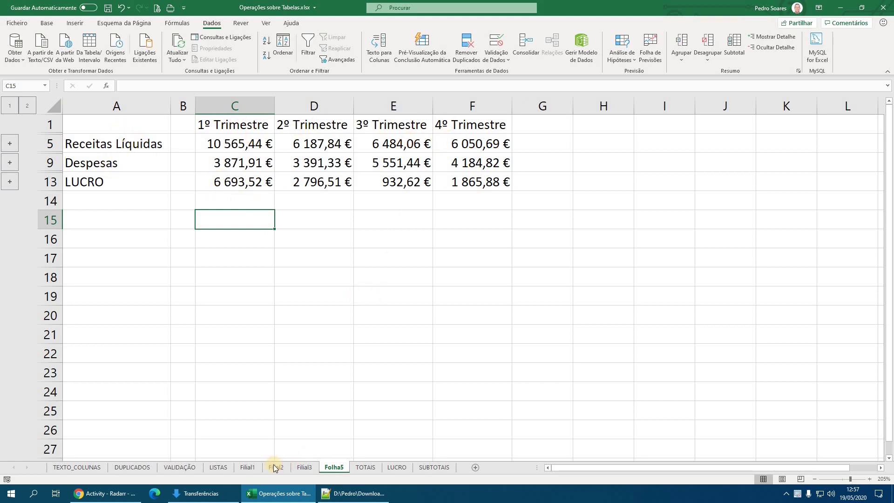
Compare the first-quarter figures on the Filial1, Filial2 and Filial3 sheets with the consolidated first-quarter total on Folha5.
left_click(247, 466)
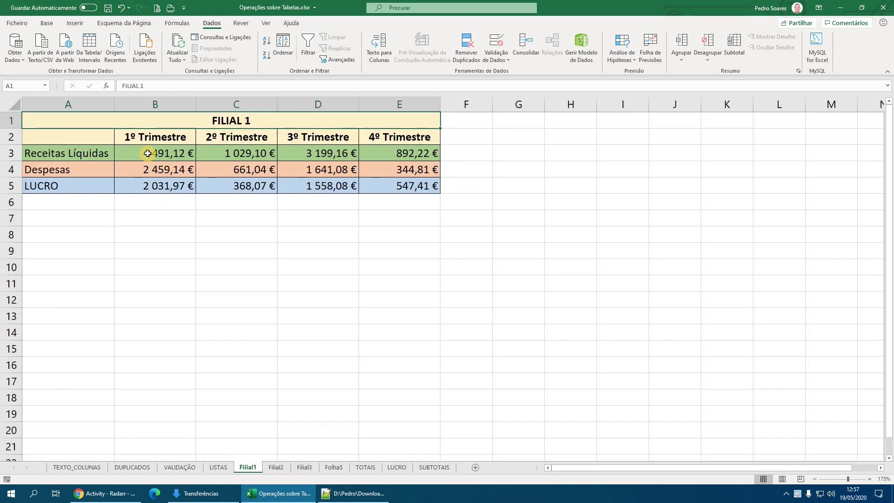
left_click(276, 467)
left_click(305, 467)
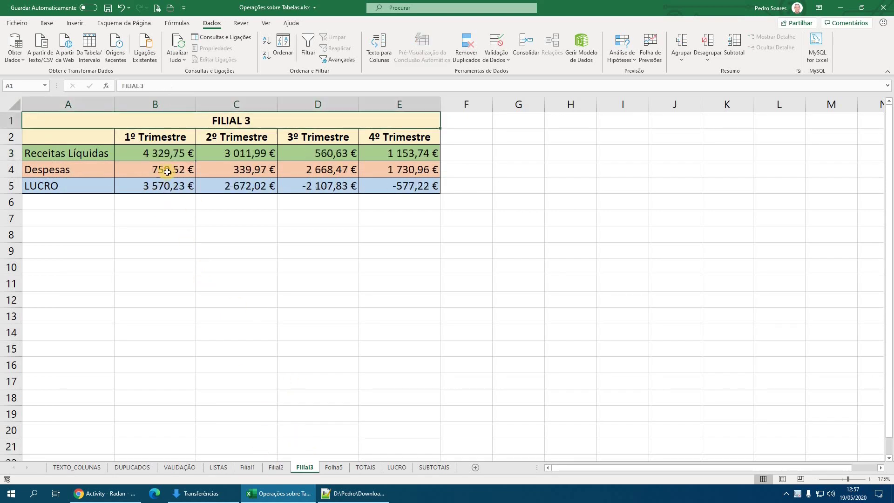
left_click(333, 467)
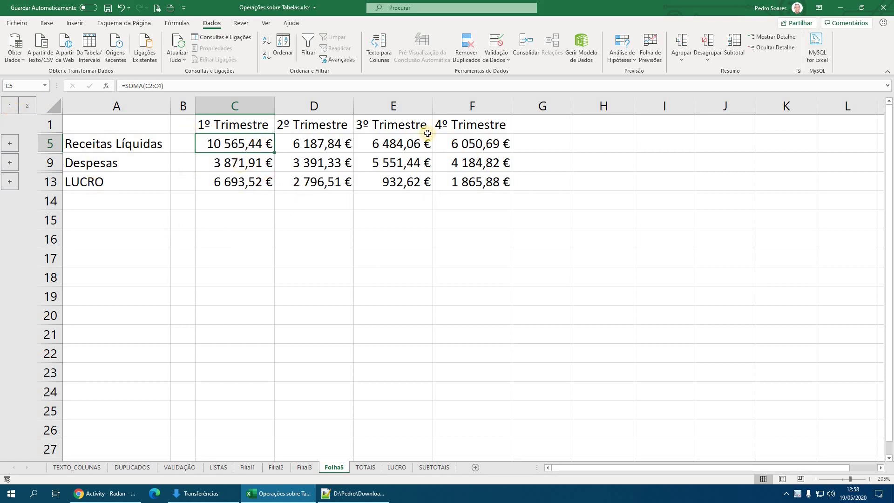
Expand all detail rows of the consolidated table and examine the source-sheet links behind the first-quarter revenue values in C2:C4.
left_click(30, 107)
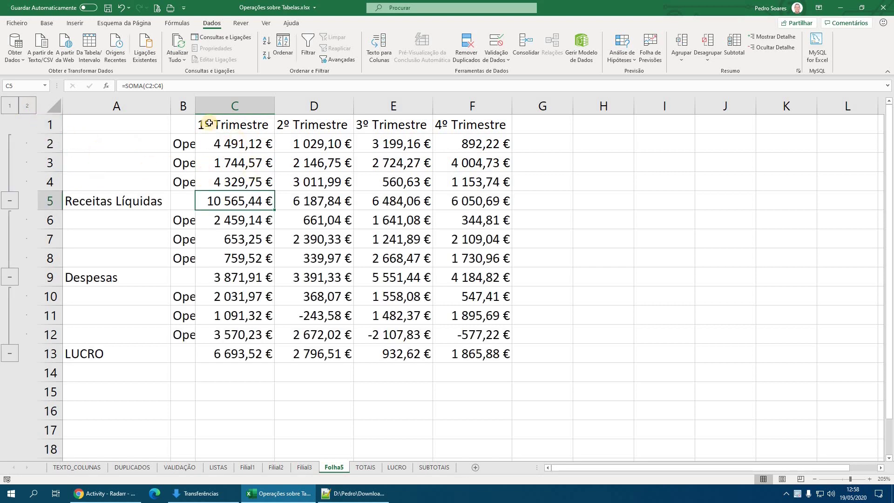
double_click(196, 107)
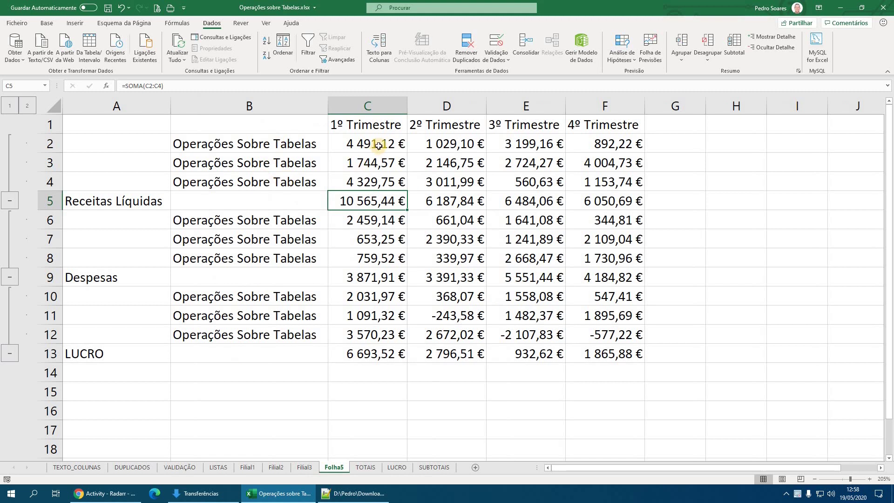
left_click(376, 145)
left_click(373, 164)
left_click(375, 181)
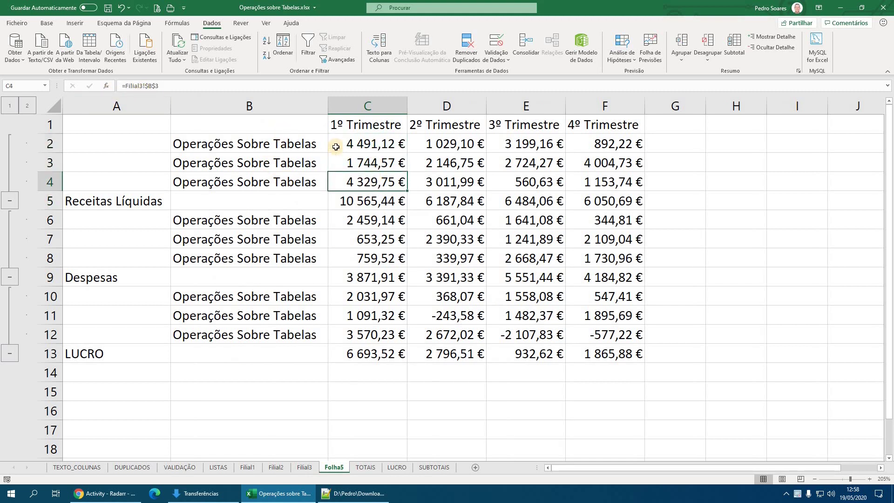
left_click(362, 163)
left_click(364, 181)
Examine the outline grouping by collapsing and expanding the Receitas Líquidas, Despesas and LUCRO details, leaving only the totals shown.
left_click(10, 201)
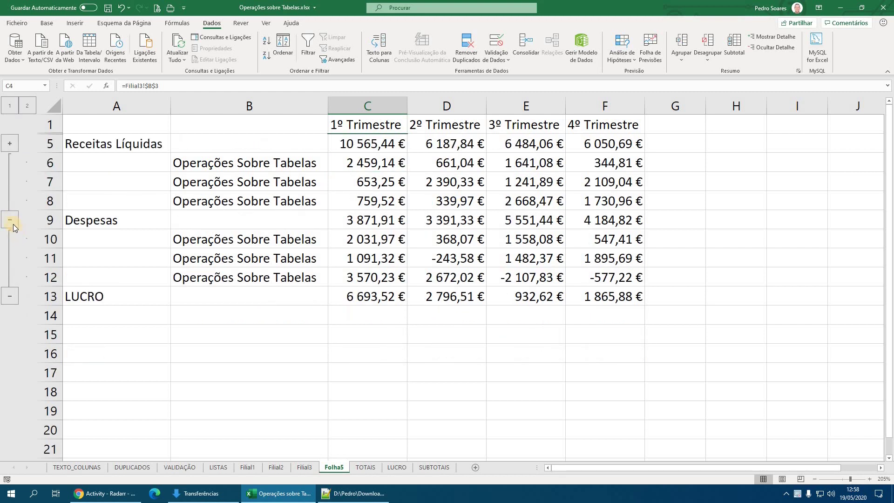
left_click(10, 220)
left_click(9, 238)
left_click(6, 185)
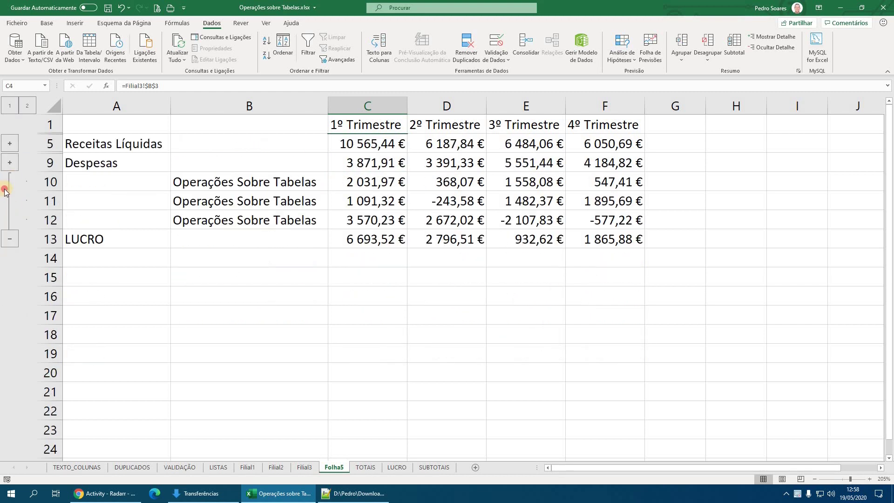
left_click(9, 162)
left_click(12, 296)
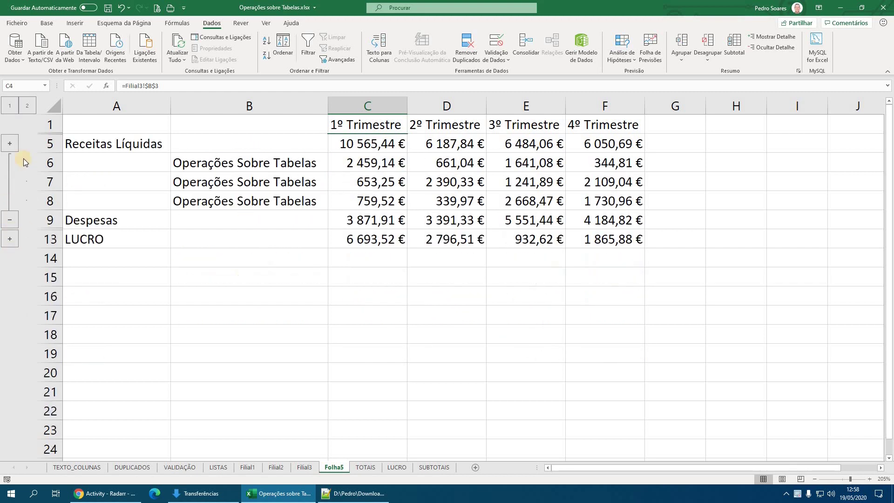
left_click(12, 144)
left_click(23, 241)
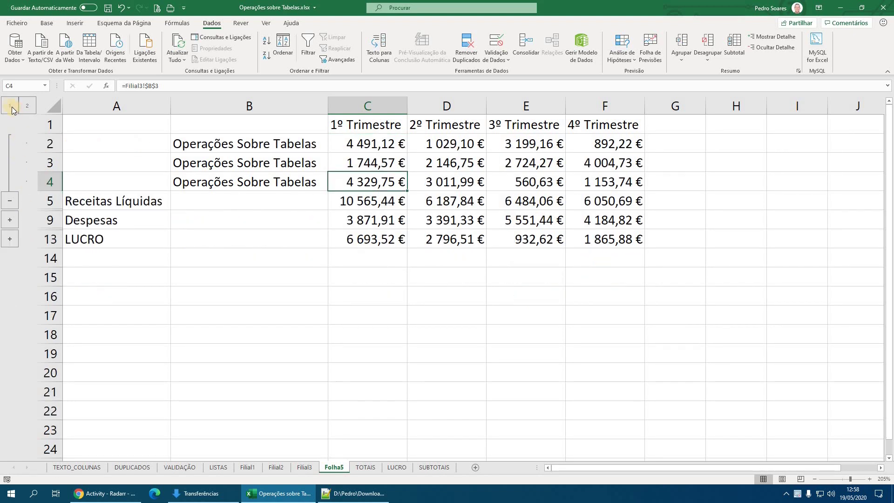
left_click(9, 105)
left_click(28, 105)
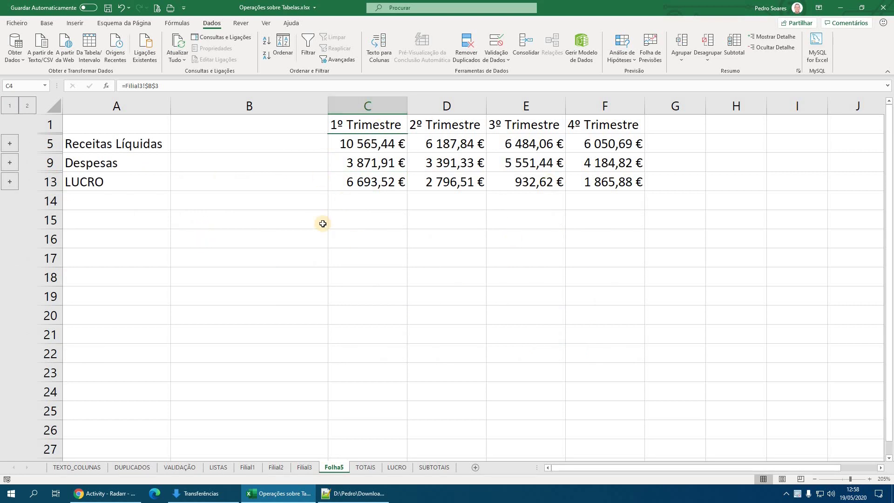
left_click(368, 238)
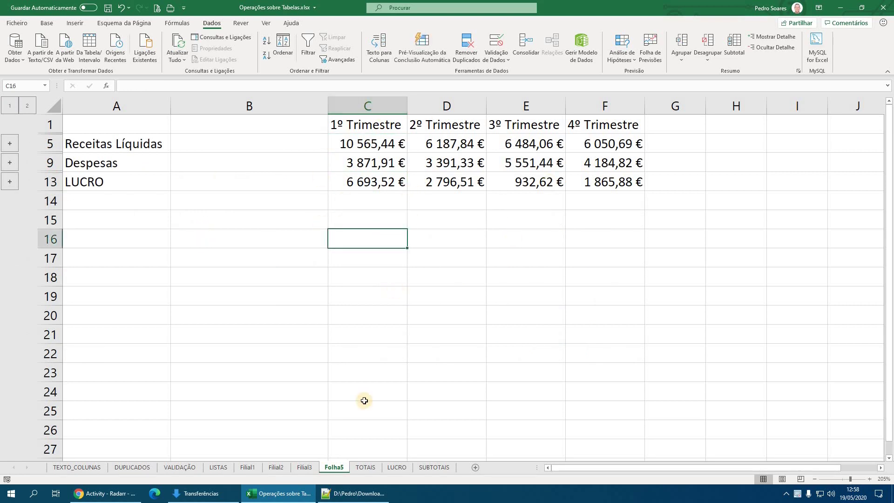
Set the first-quarter Receitas Líquidas on the Filial1 sheet to 1 000.
left_click(251, 470)
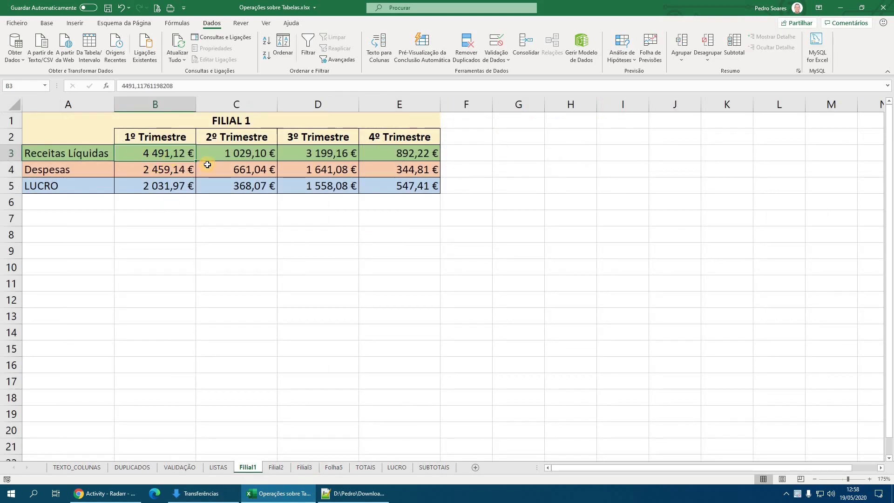
type("1 000")
key("Return")
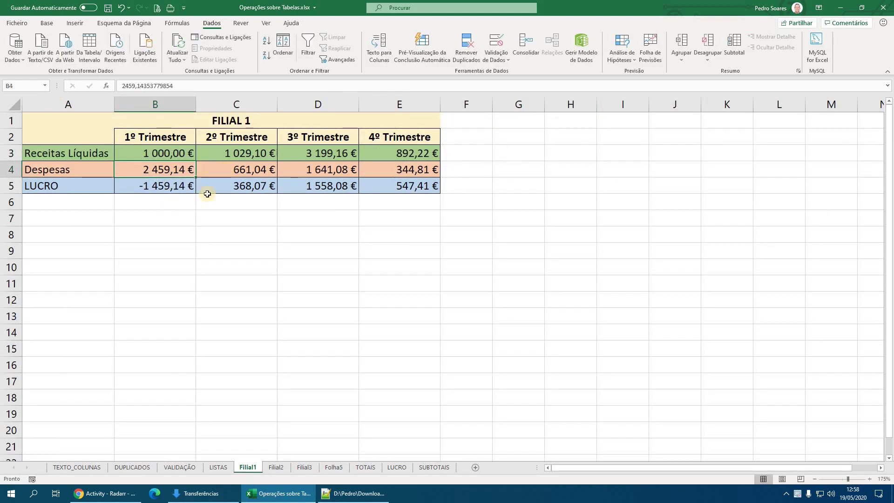
Check the linked first-quarter totals on Folha5 and review its consolidation settings without changing them.
left_click(336, 465)
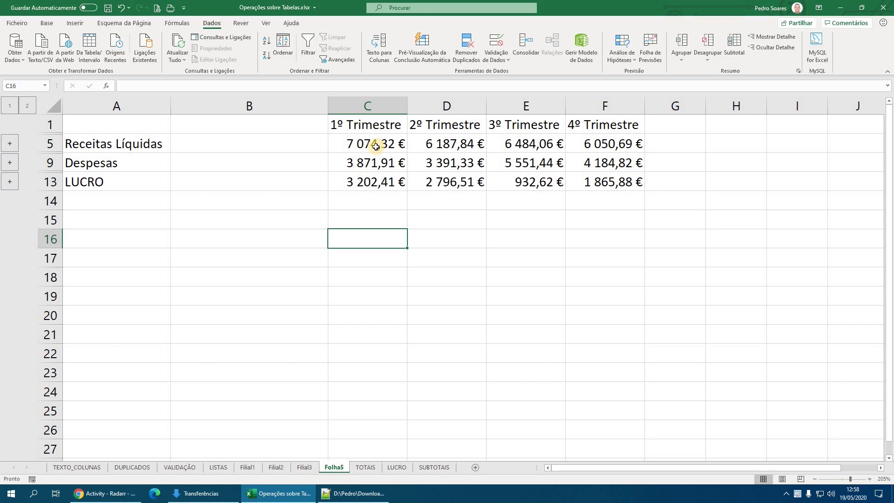
left_click(526, 45)
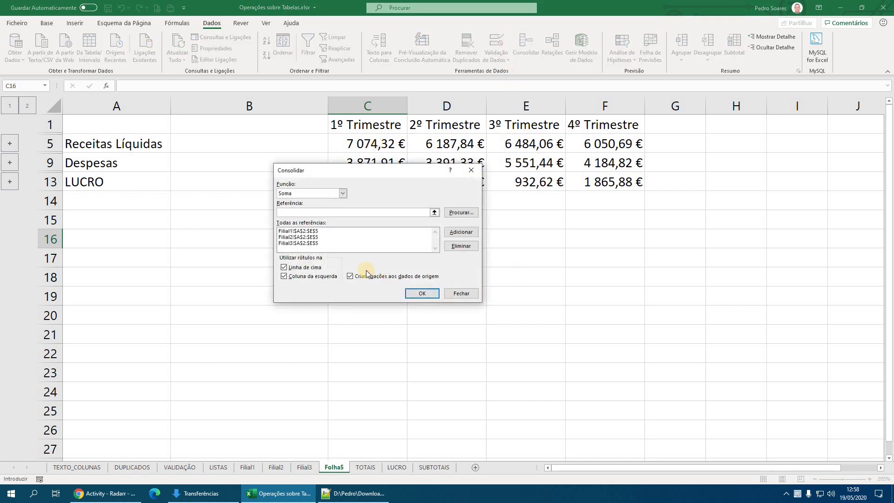
left_click(462, 294)
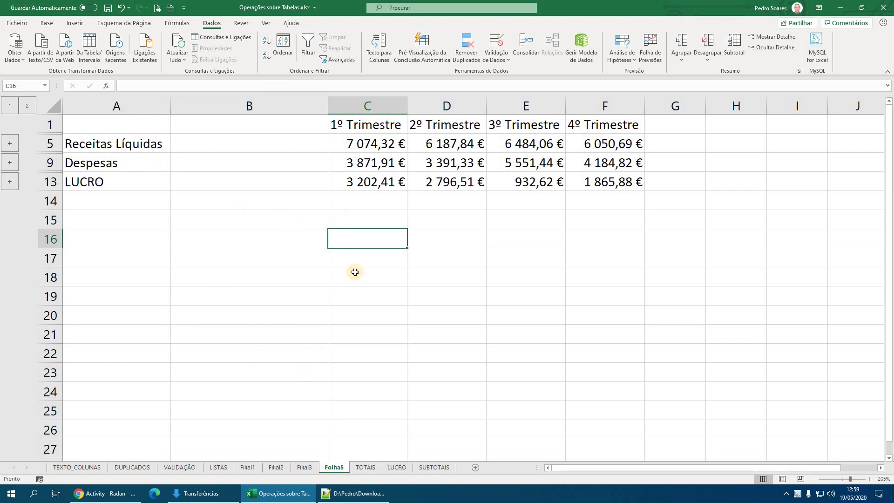
Delete the Folha5 worksheet that holds the consolidated table.
right_click(334, 471)
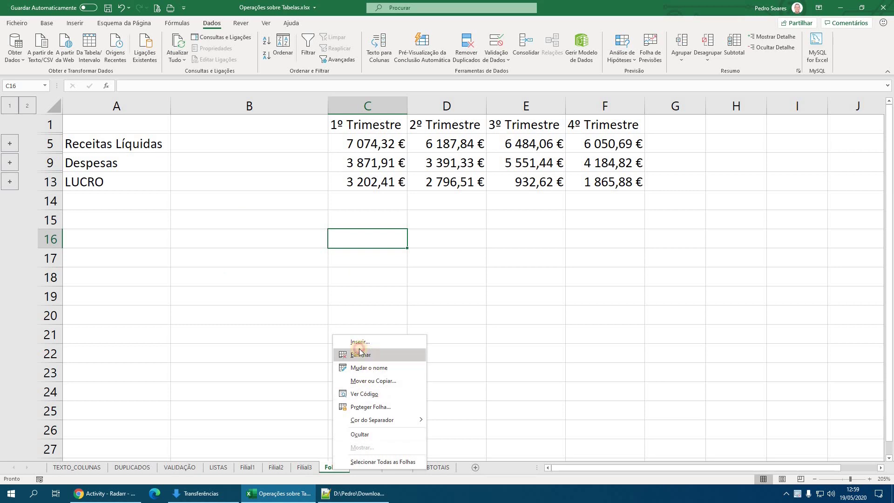
left_click(360, 354)
left_click(409, 273)
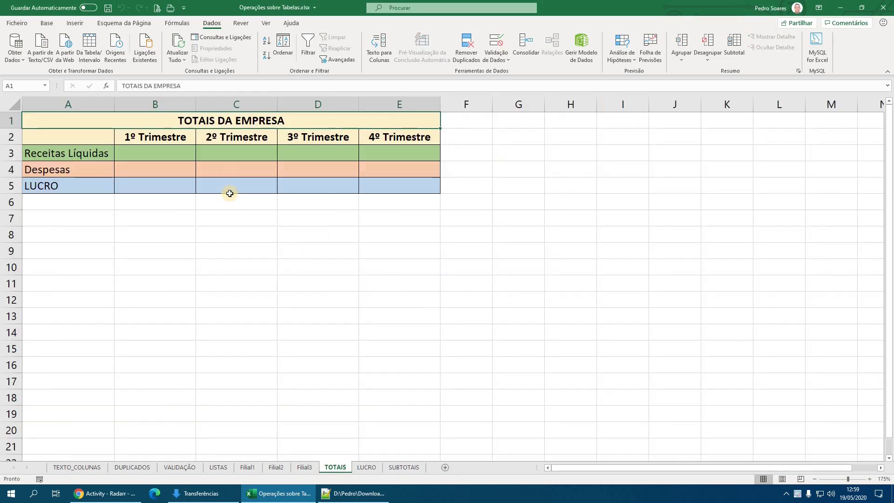
Review the branch tables again and compare their layout with the empty company totals table on the TOTAIS sheet.
left_click(276, 468)
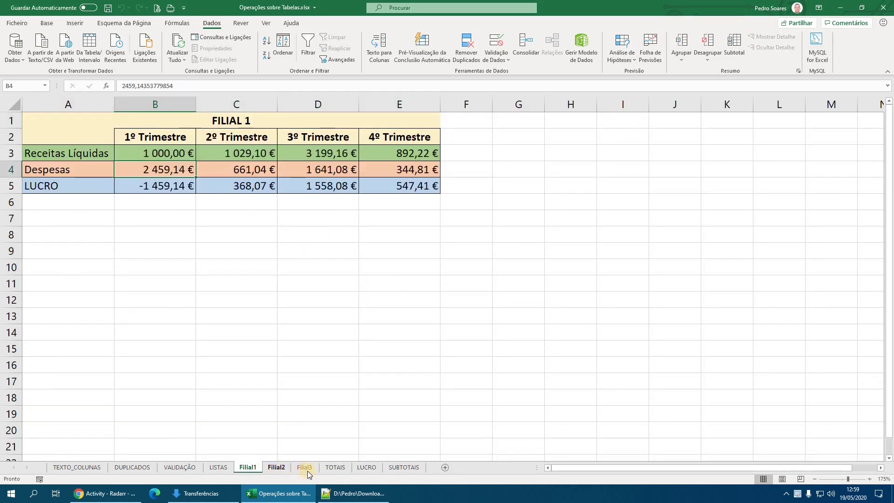
left_click(306, 468)
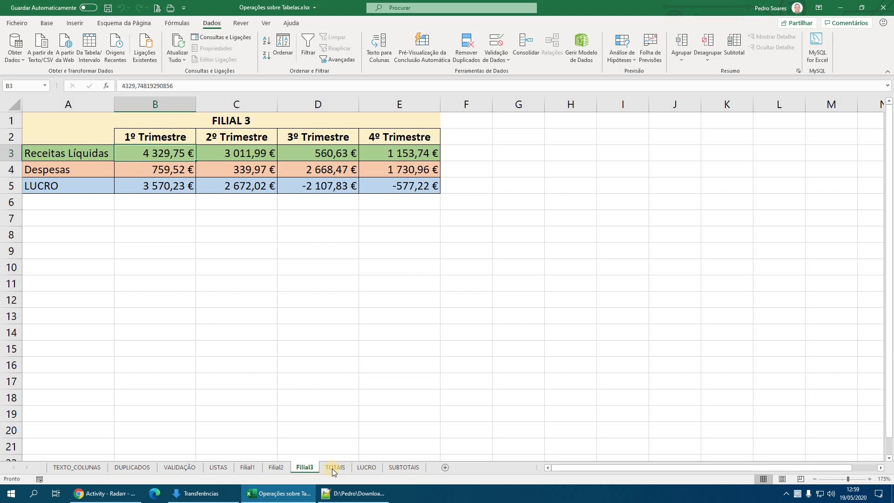
left_click(333, 468)
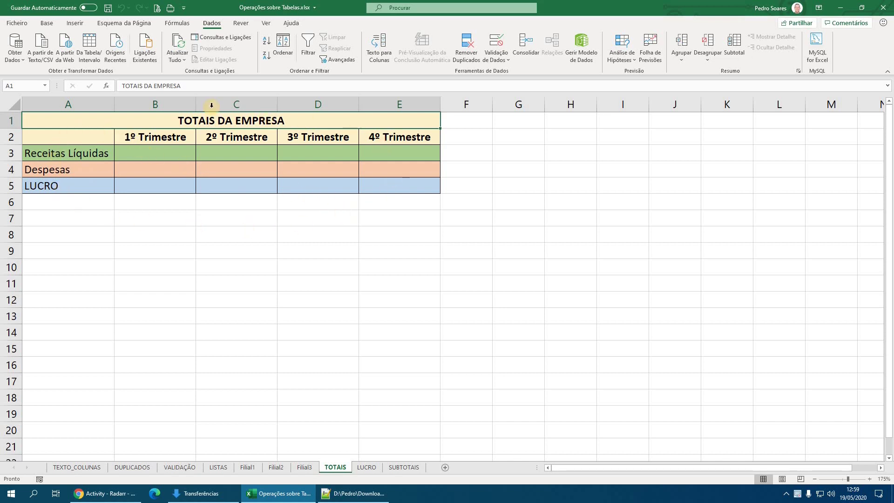
Consolidate A2:E5 of Filial1, Filial2 and Filial3 by sum into the TOTAIS table, using top-row and left-column labels and source links.
left_click(33, 165)
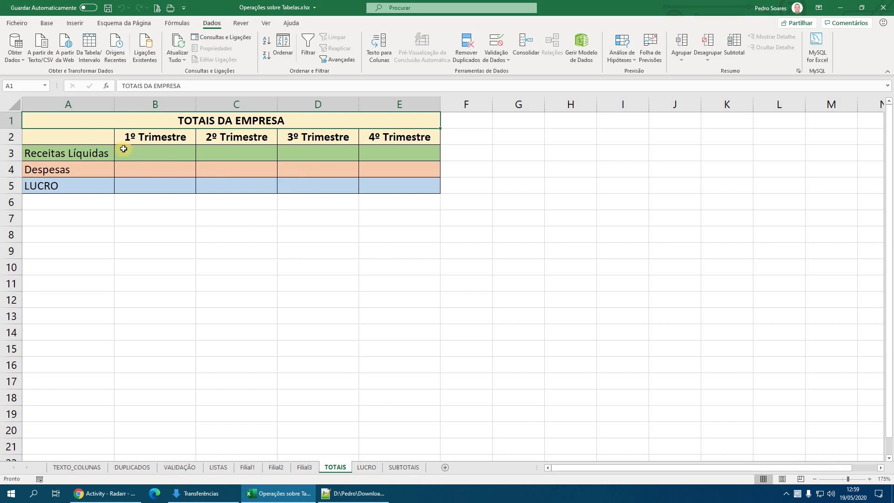
mouse_move(113, 141)
left_mouse_down()
mouse_move(346, 185)
mouse_move(404, 186)
left_mouse_up()
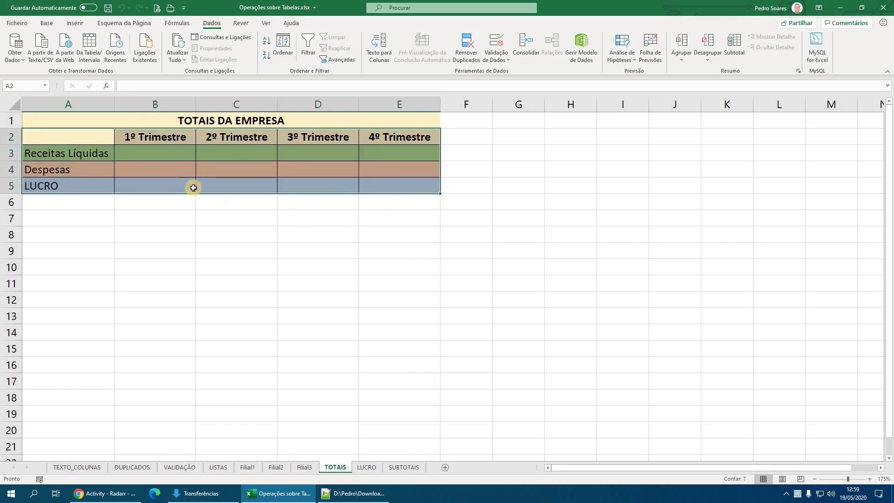
left_click(524, 53)
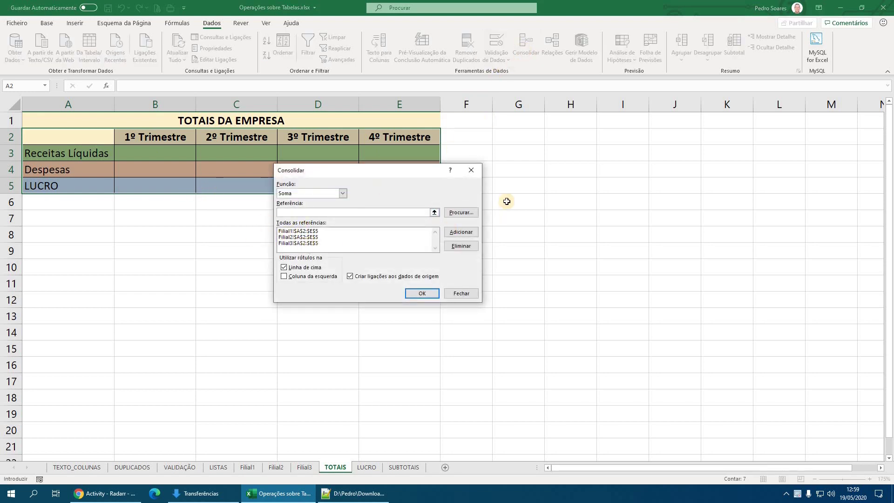
left_click(301, 232)
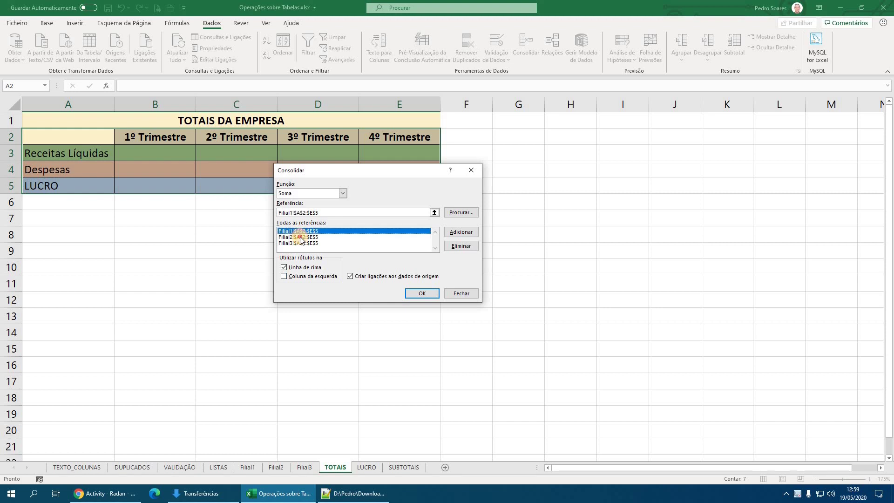
left_click(300, 238)
left_click(299, 243)
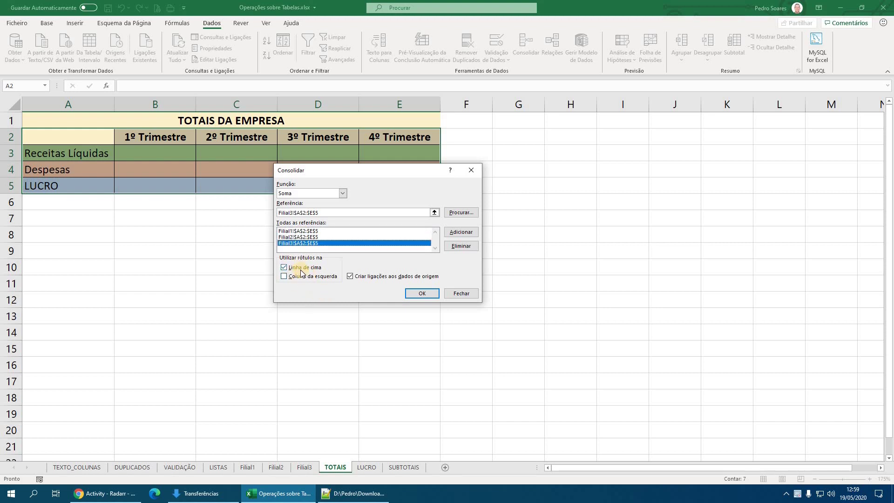
left_click(307, 281)
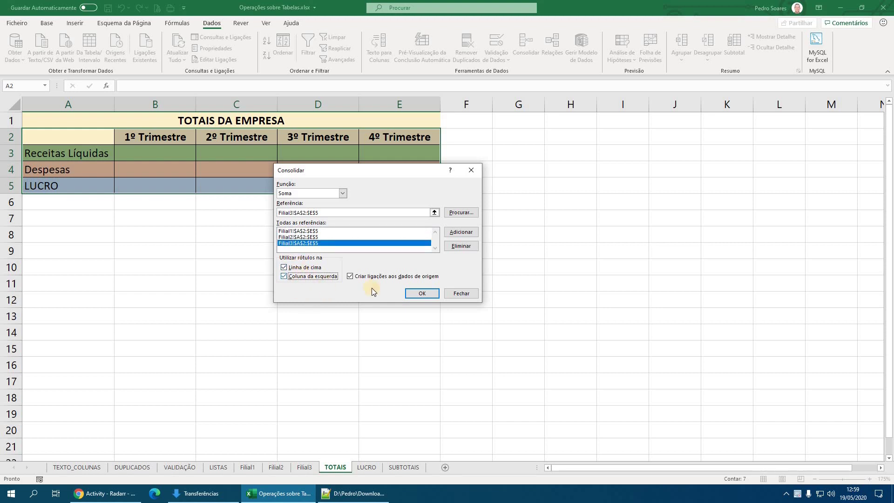
left_click(422, 295)
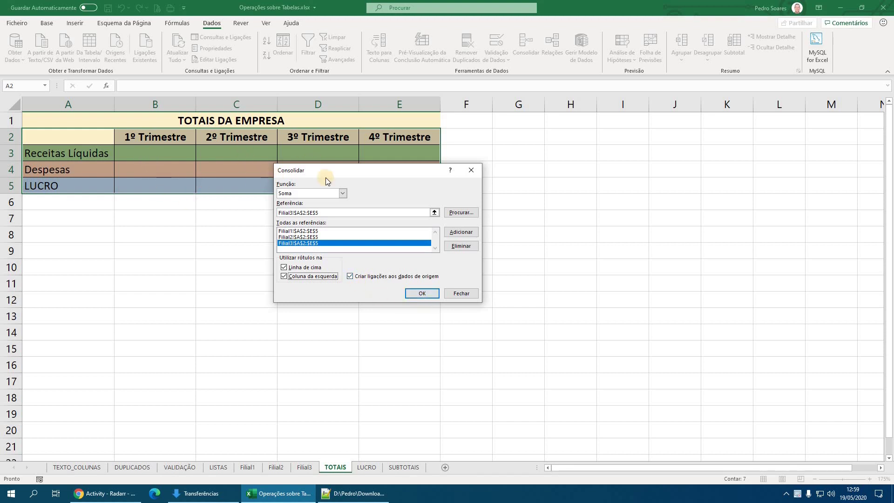
left_click(422, 294)
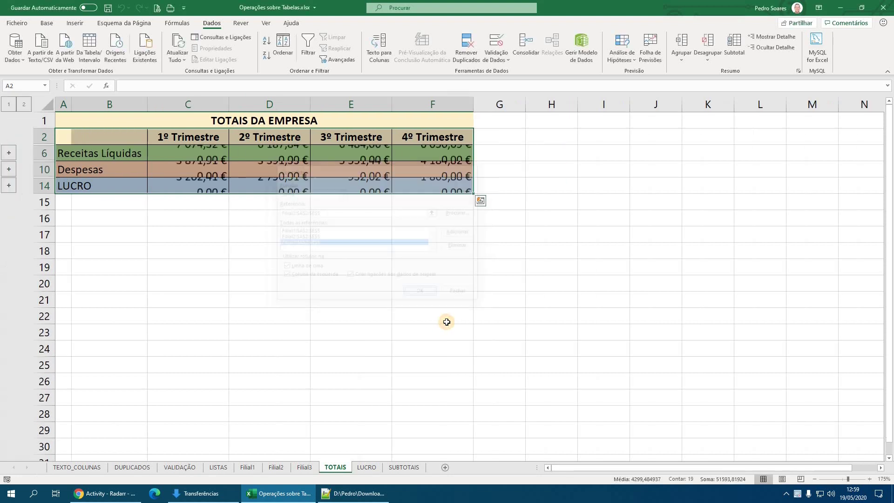
Expand and collapse the outline of the TOTAIS table and review its Receitas Líquidas, Despesas and LUCRO rows.
left_click(411, 321)
left_click(25, 104)
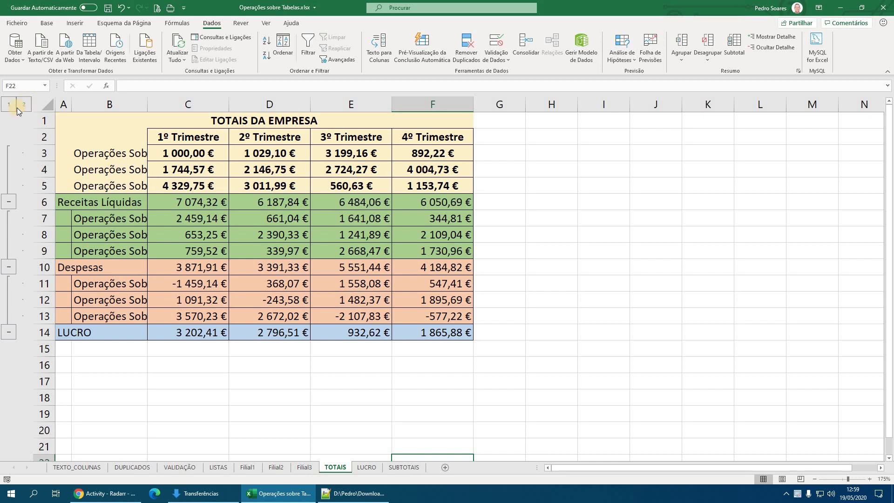
left_click(10, 103)
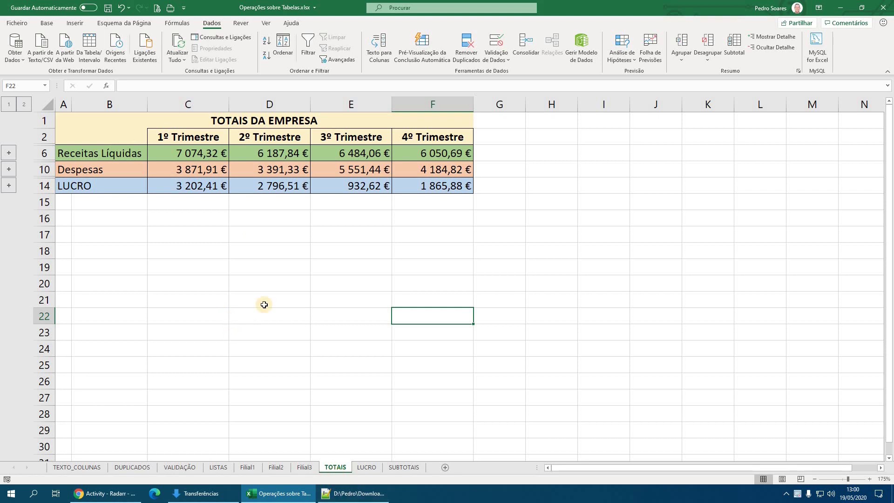
left_click(46, 158)
left_click(44, 169)
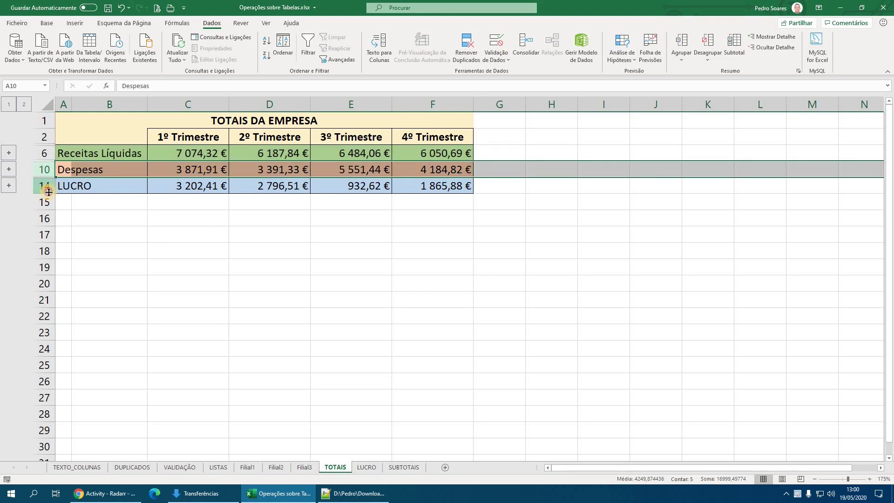
left_click(44, 186)
left_click(200, 296)
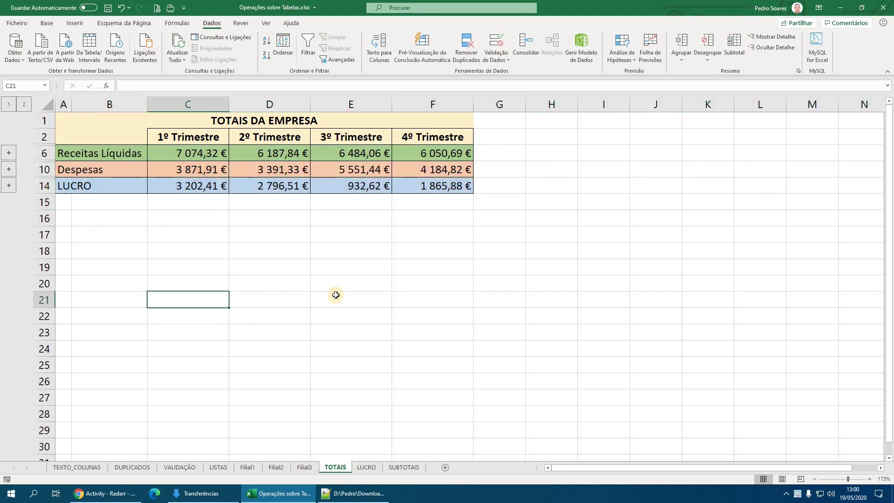
Consolidate the three branch tables by sum into A2:E3 of the LUCRO sheet, using top-row and left-column labels and source links.
left_click(367, 467)
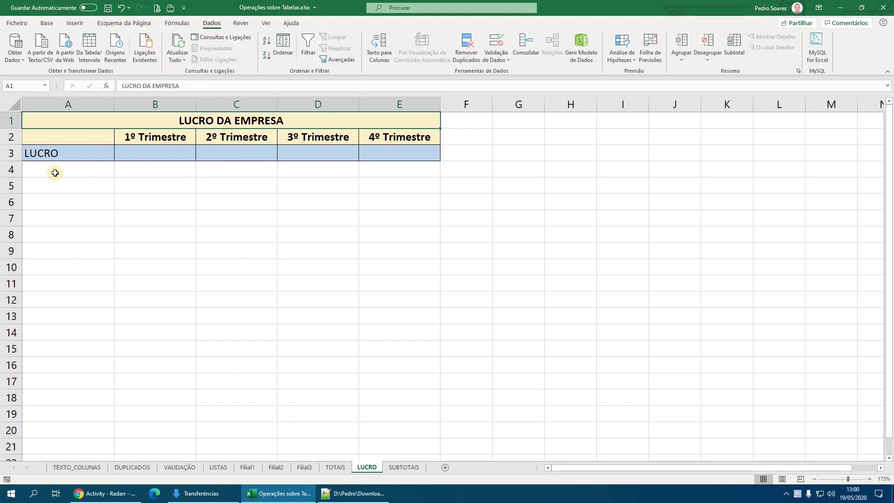
left_click(335, 467)
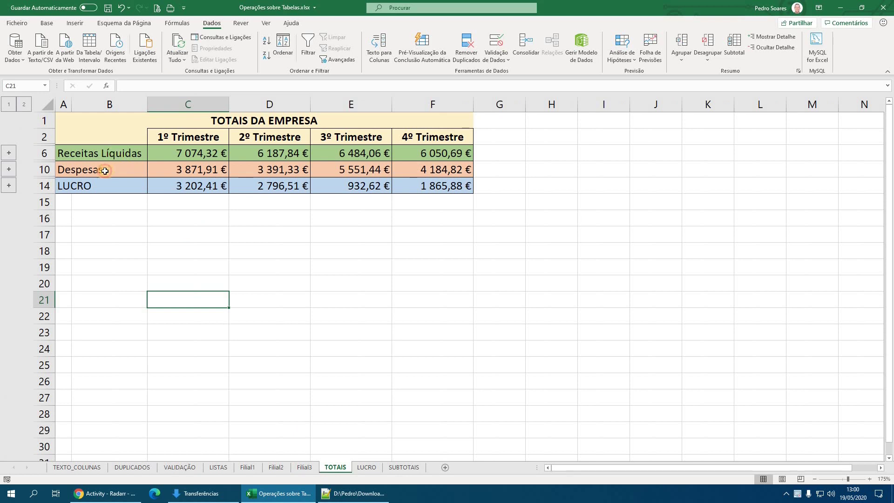
left_click(105, 185)
key("ctrl+Page_Down")
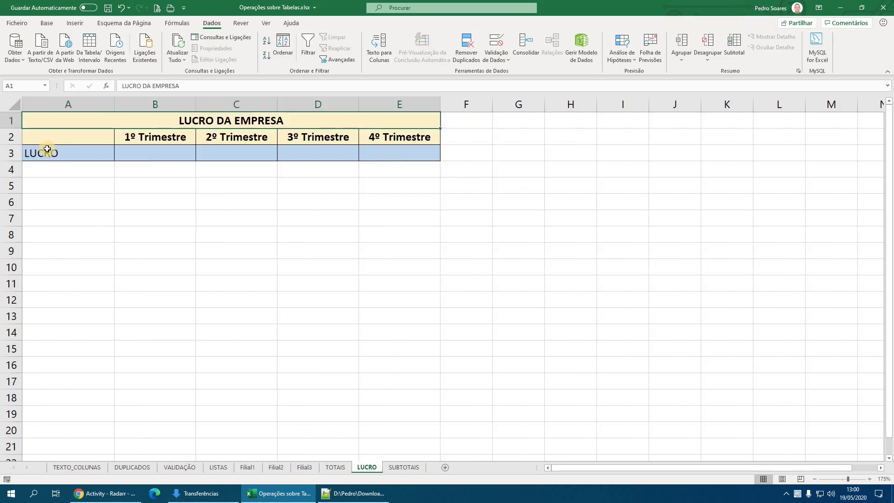
left_click(51, 154)
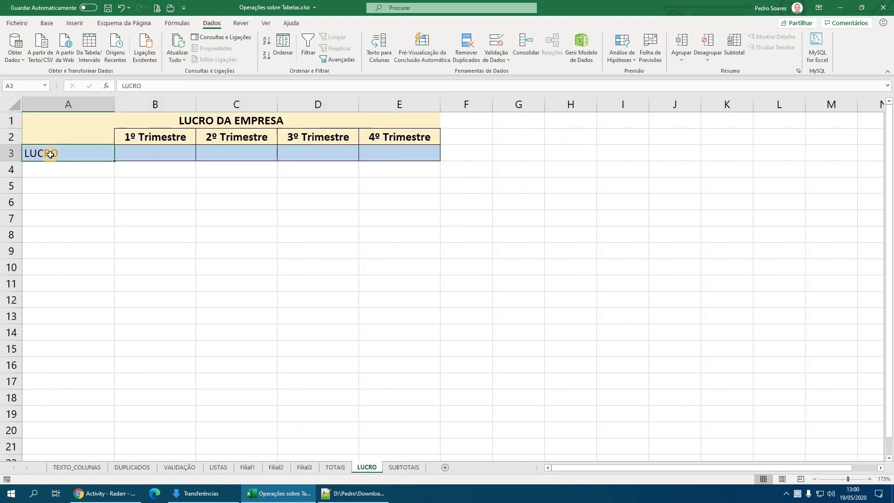
left_click_drag(94, 133, 403, 154)
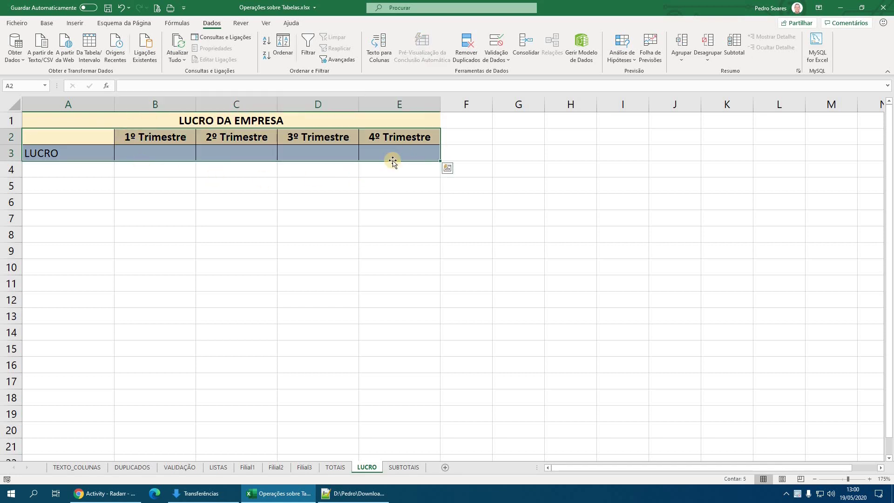
left_click(526, 44)
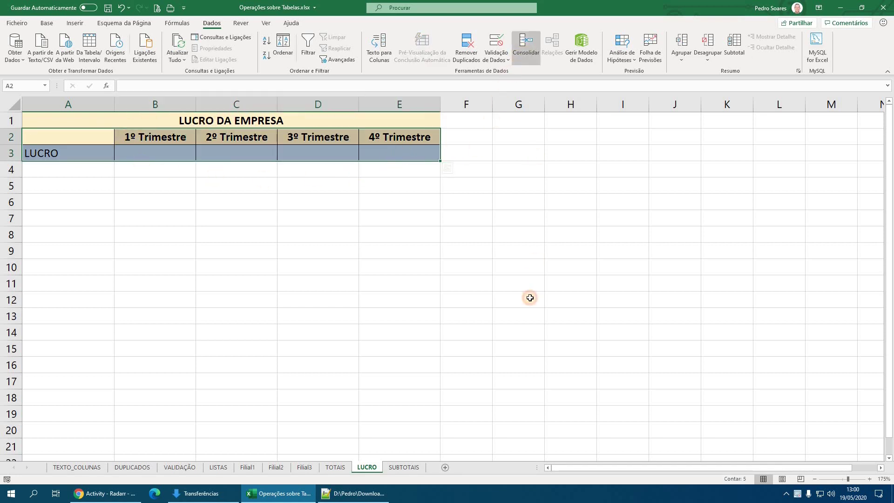
left_click_drag(378, 173, 387, 193)
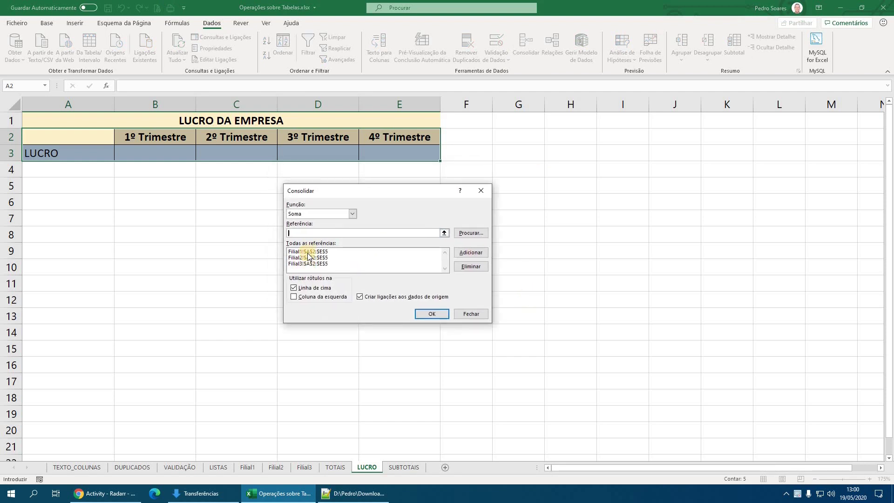
left_click(308, 296)
left_click(432, 314)
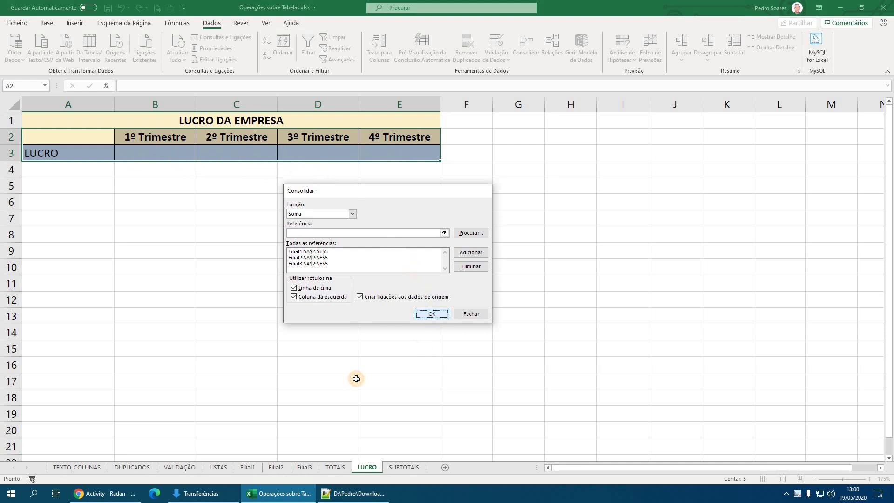
Expand and collapse the outline of the LUCRO table and check it against the Filial1, Filial2 and Filial3 tables.
left_click(26, 107)
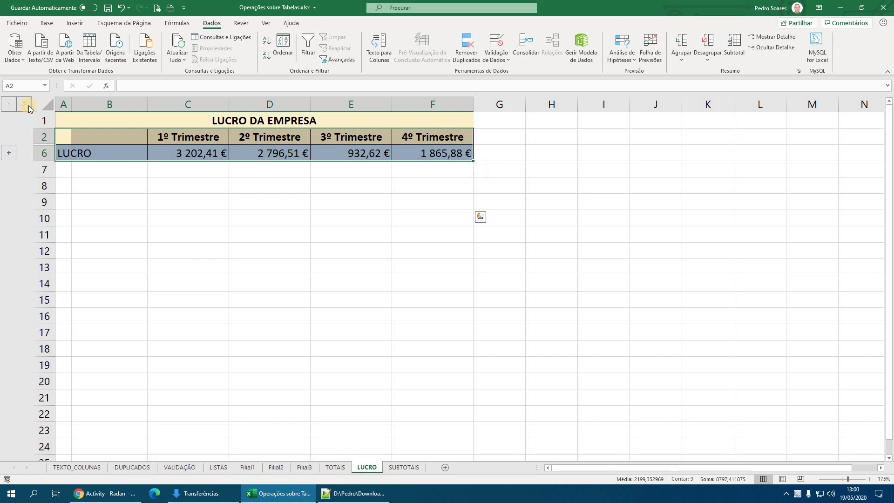
left_click(8, 103)
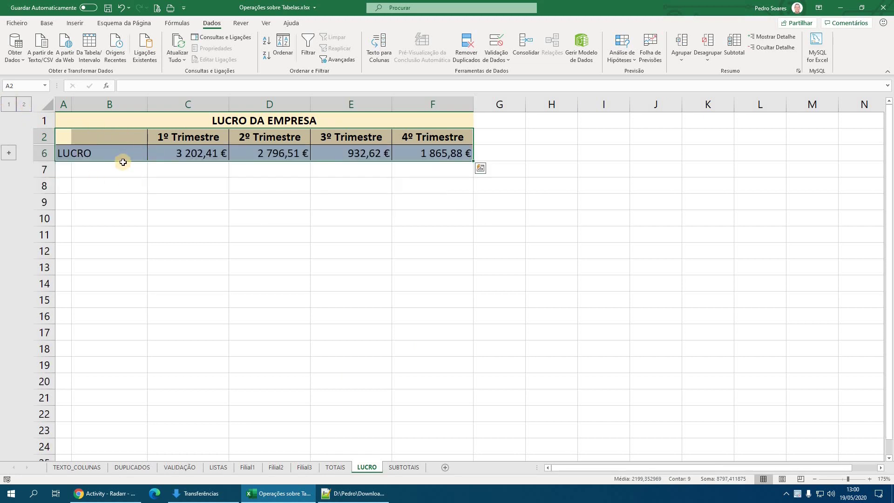
left_click(207, 239)
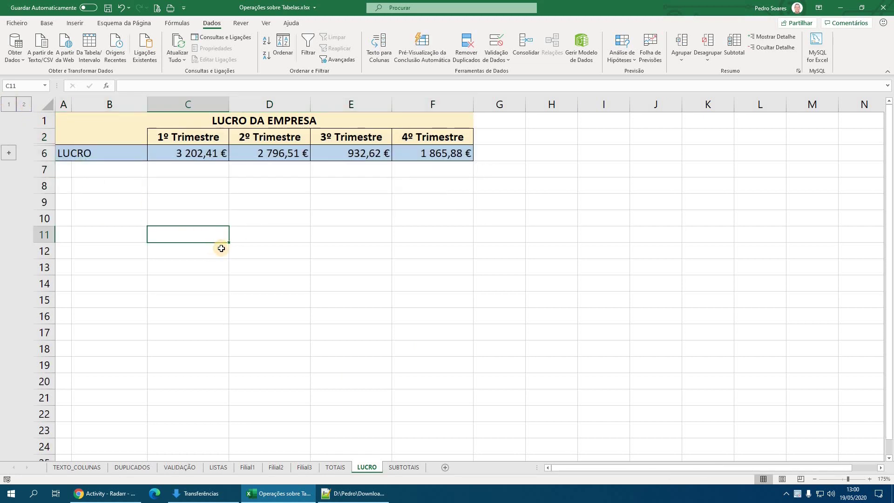
left_click(250, 468)
left_click(276, 468)
left_click(303, 468)
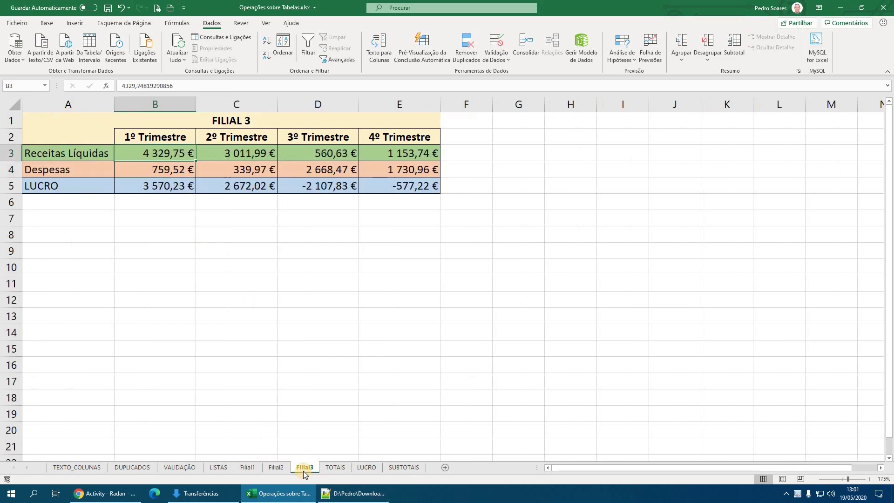
left_click(368, 468)
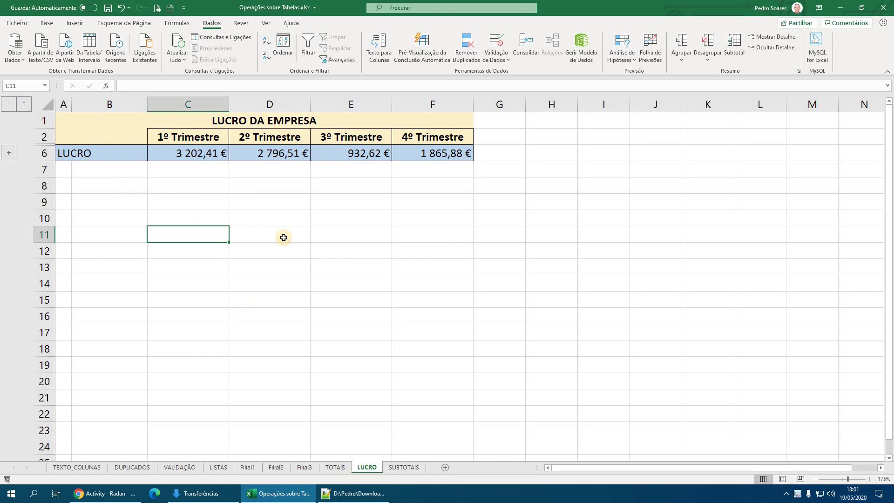
Compare the row labels and quarter headings of the TOTAIS table with those of the branch tables and the LUCRO table.
left_click(335, 466)
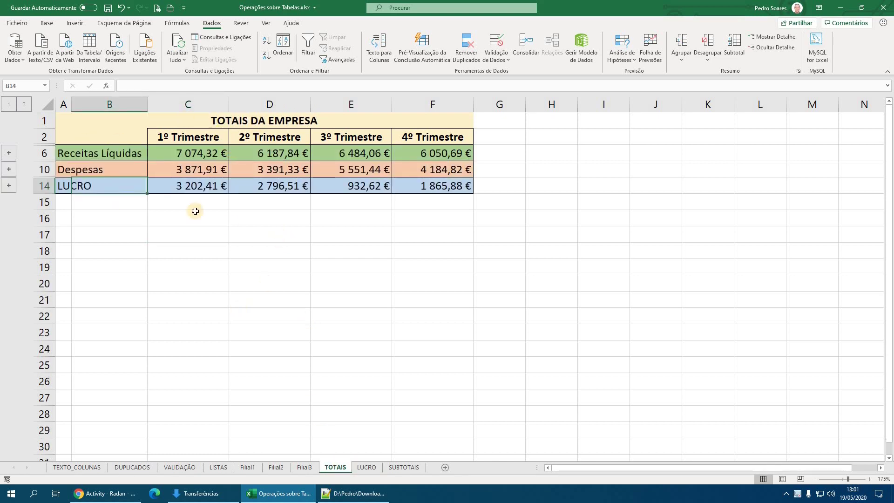
left_click_drag(110, 181, 63, 186)
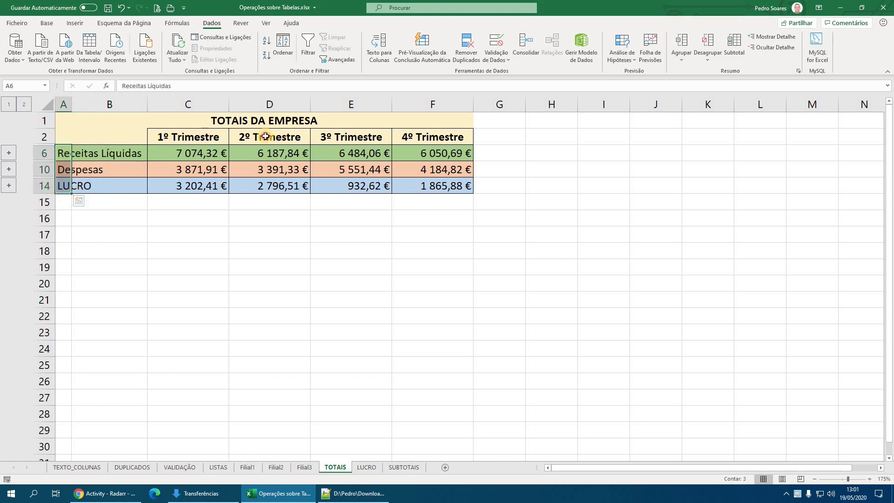
left_click_drag(266, 137, 439, 135)
left_click(247, 466)
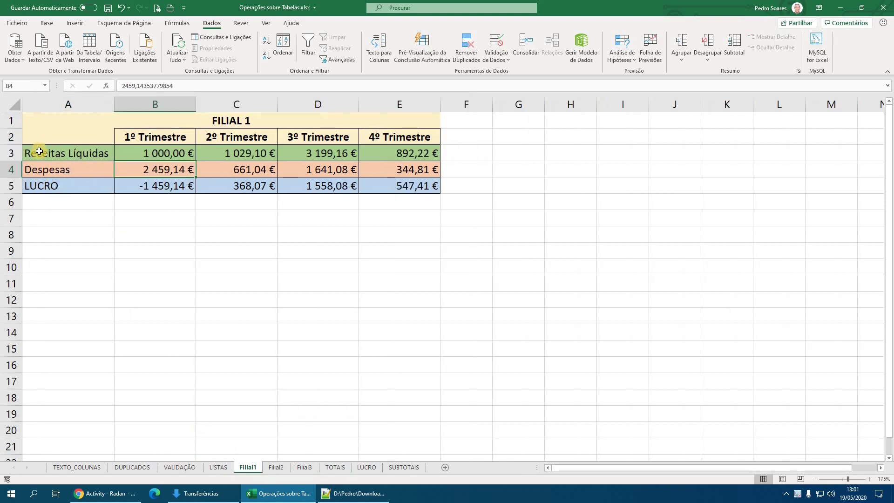
left_click_drag(39, 152, 42, 186)
left_click_drag(139, 136, 409, 136)
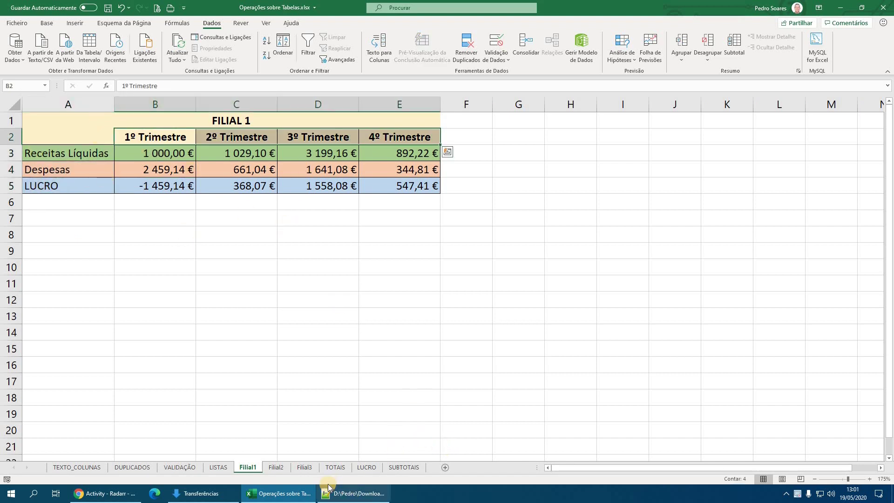
key("ctrl+Page_Down")
key("ctrl+Page_Down")
key("ctrl+Page_Down")
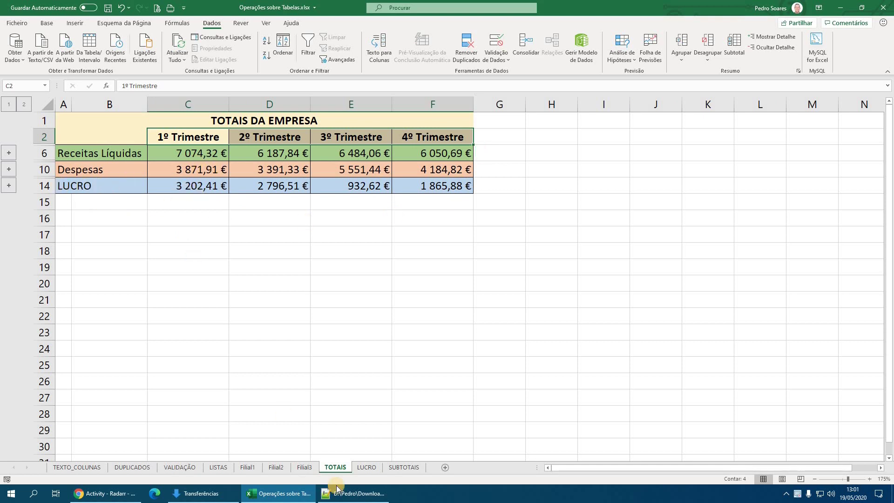
left_click(367, 466)
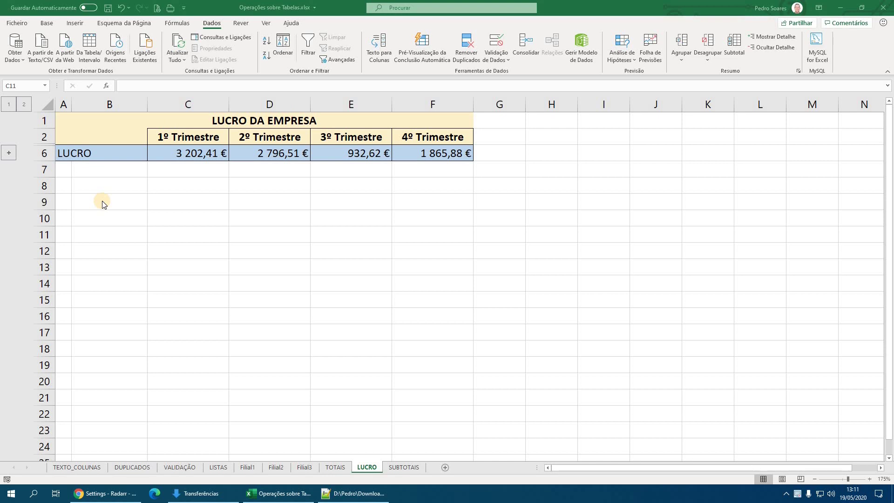
Sort the sales table on the SUBTOTAIS sheet by Região in ascending order.
left_click(402, 466)
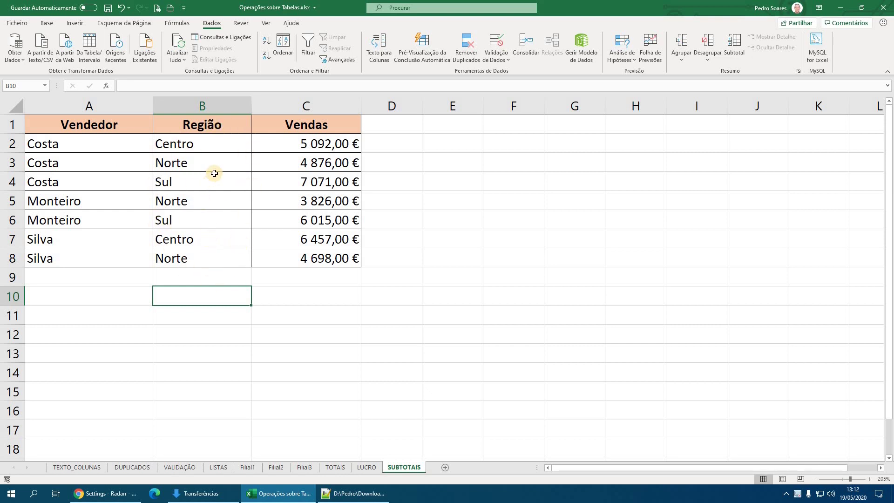
left_click(197, 185)
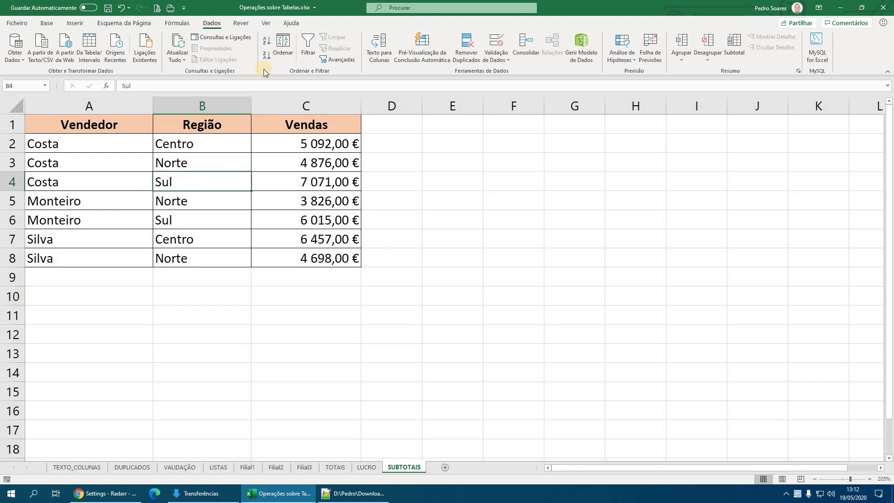
left_click(269, 43)
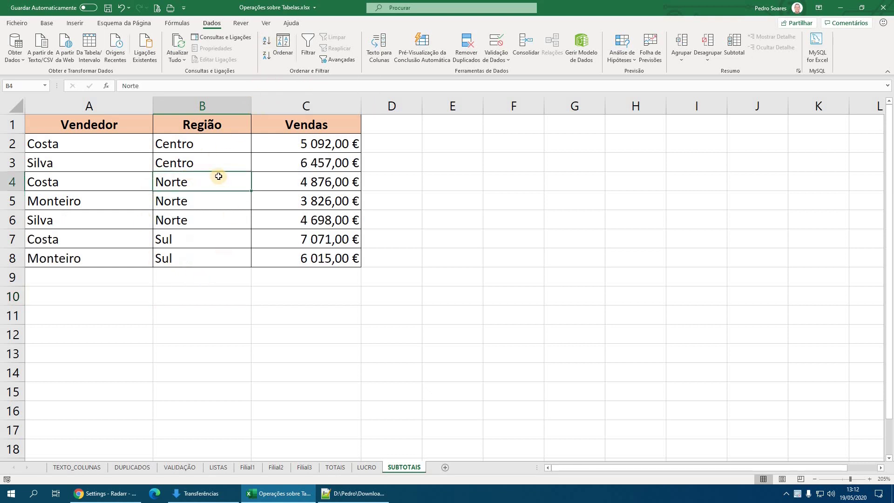
Add Soma subtotals of Vendas at each change in Região to the sales table, with the summary below the data.
left_click(736, 44)
left_click_drag(378, 186, 444, 148)
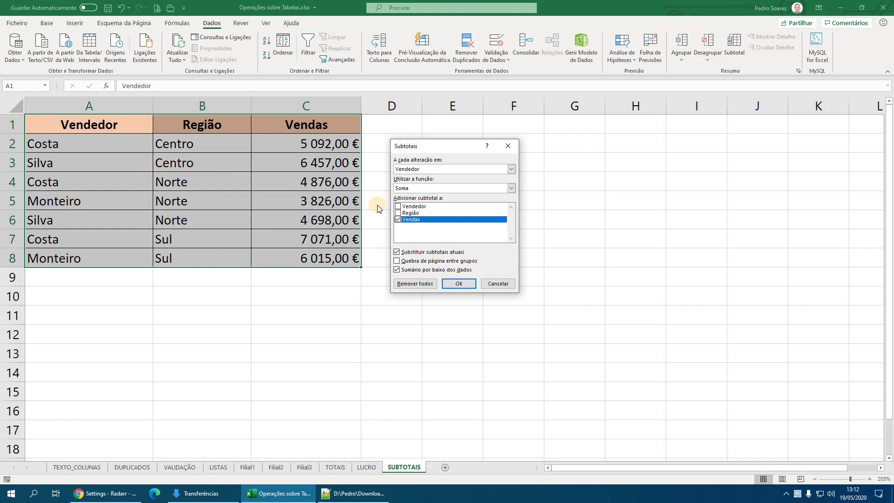
left_click(411, 169)
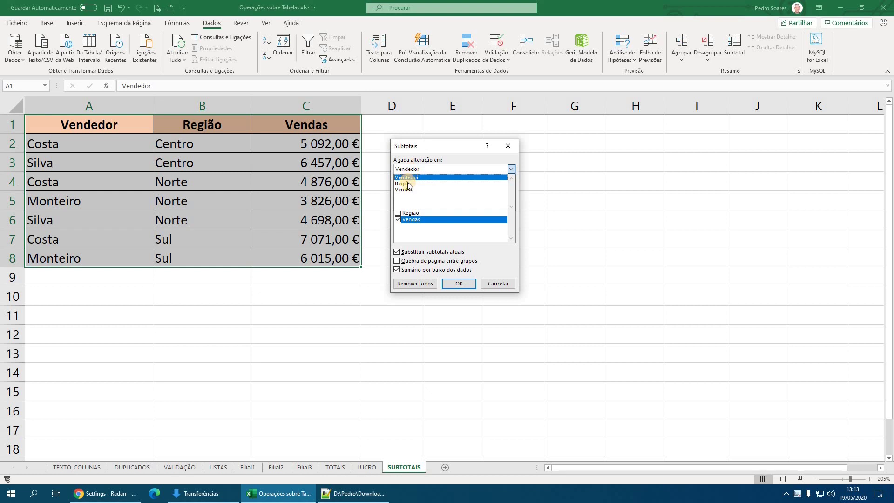
left_click(409, 181)
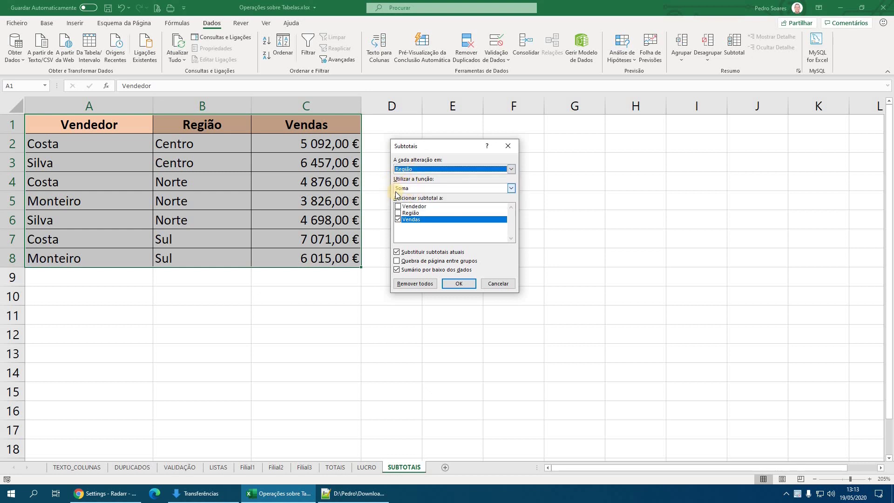
left_click(409, 189)
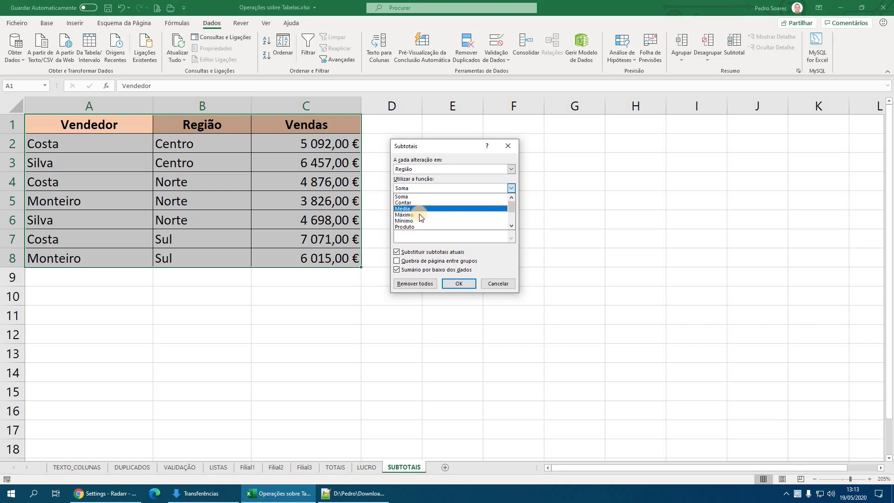
scroll(453, 216, "down", 2)
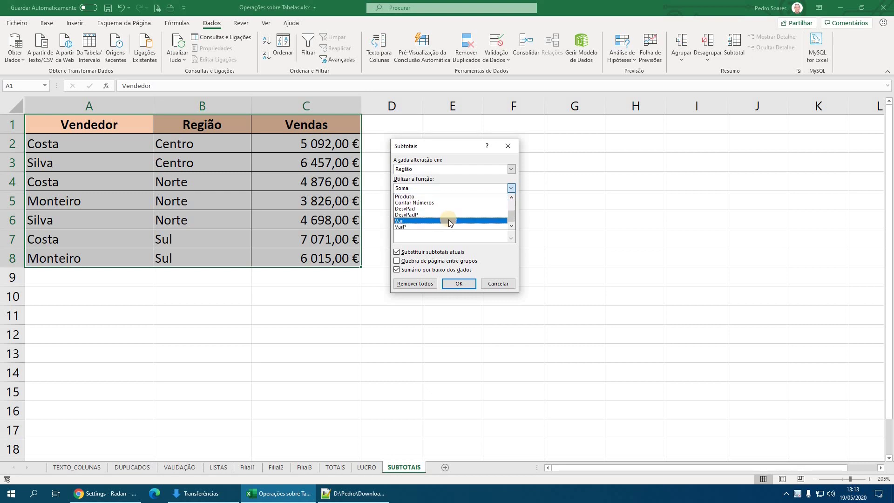
scroll(448, 220, "up", 2)
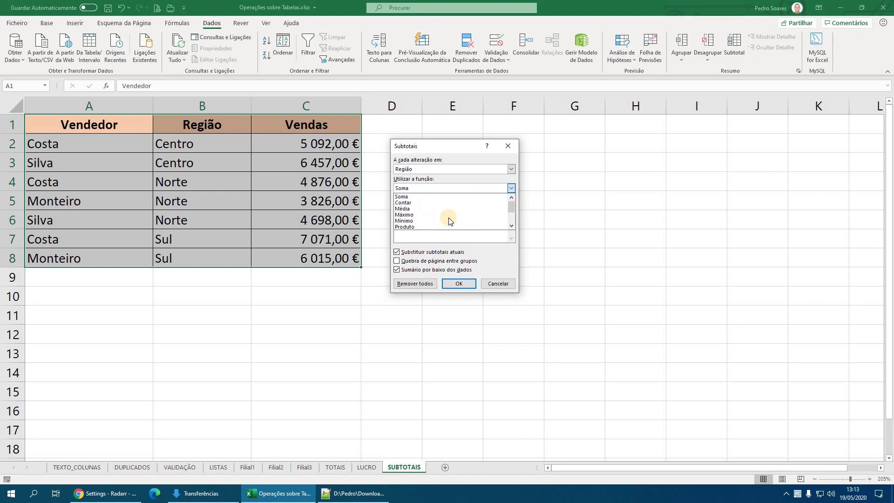
left_click(409, 196)
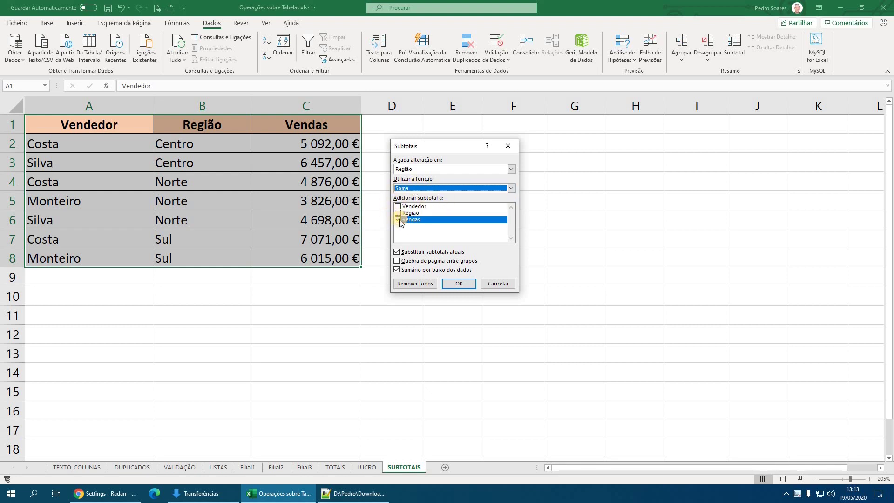
left_click_drag(418, 146, 424, 144)
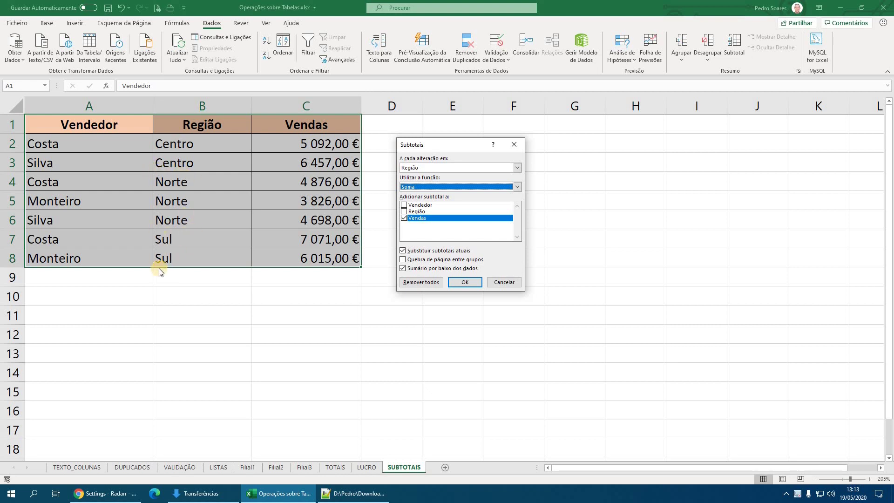
left_click(415, 269)
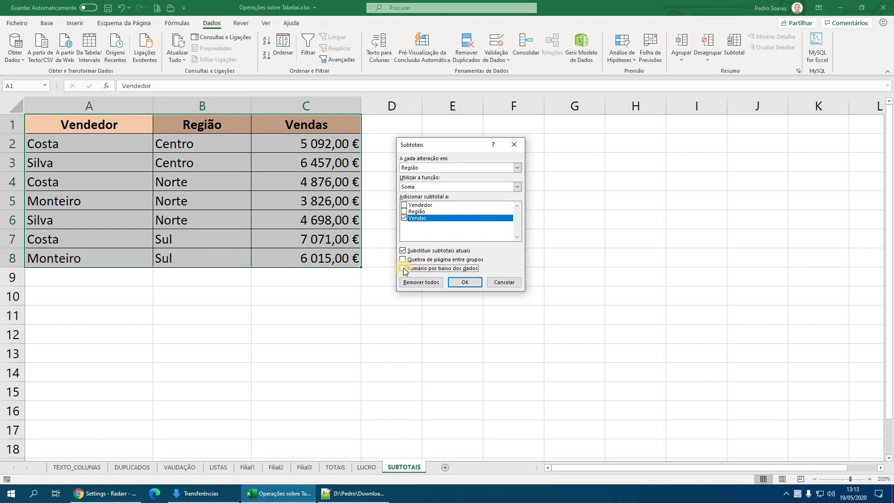
left_click(403, 268)
left_click(466, 282)
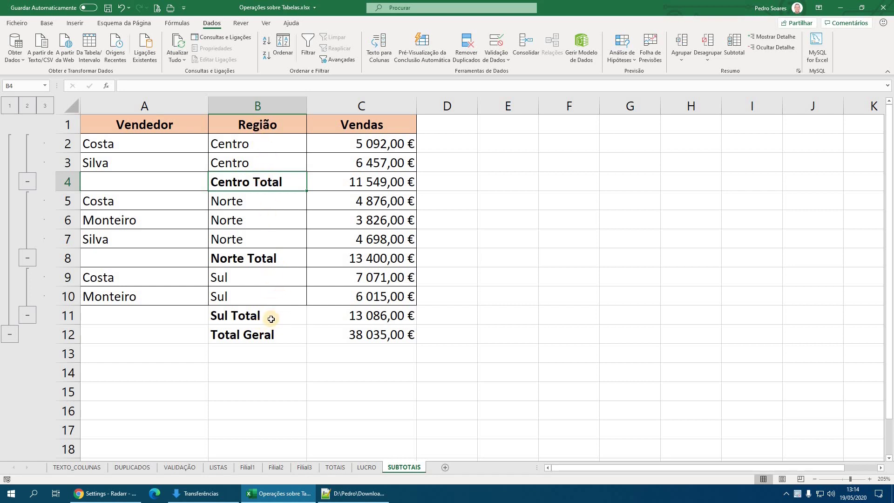
Replace the Região subtotals with ones whose summary rows are placed above the data.
key("BackSpace")
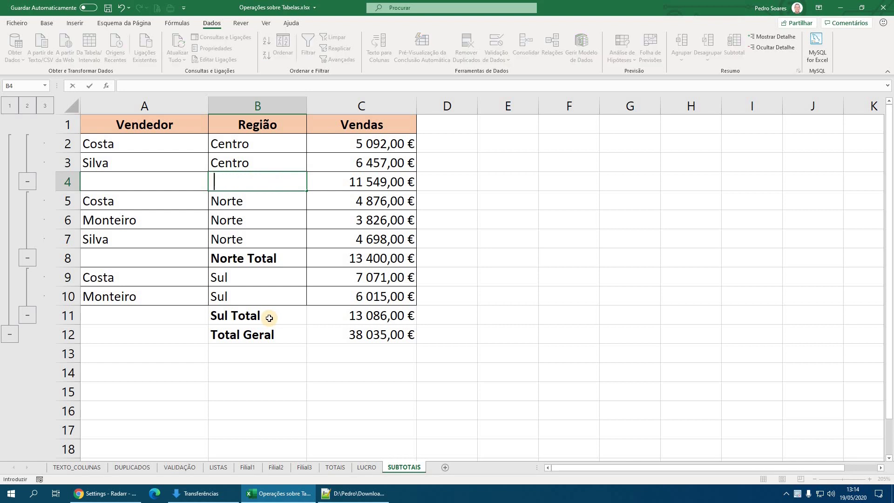
key("Escape")
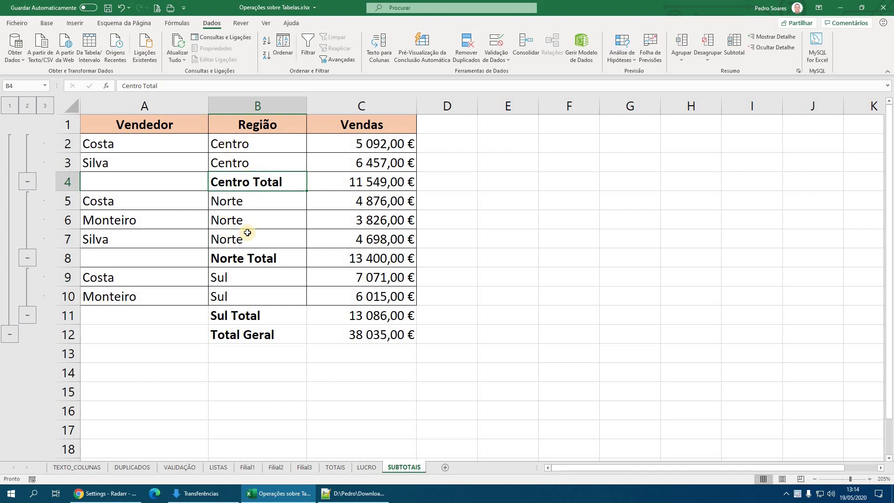
left_click(733, 47)
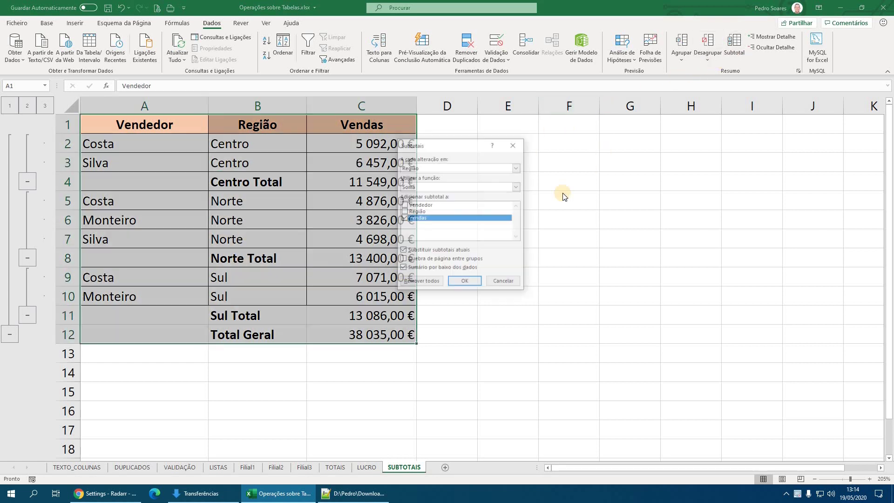
left_click(420, 269)
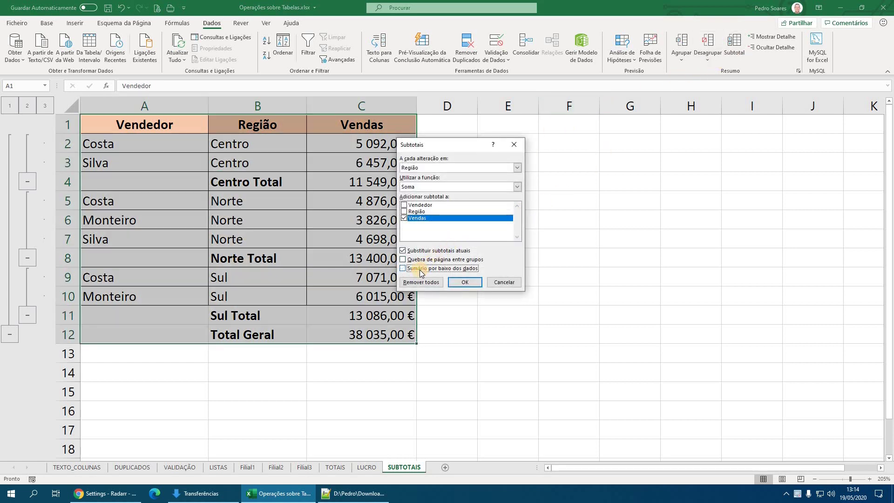
left_click(465, 282)
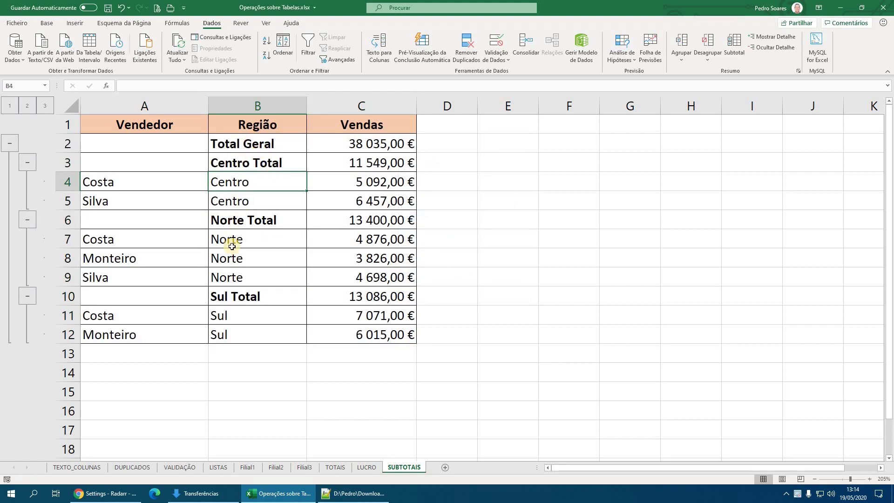
Remove all subtotals from the sales table and sort it by Vendedor in ascending order.
left_click(734, 47)
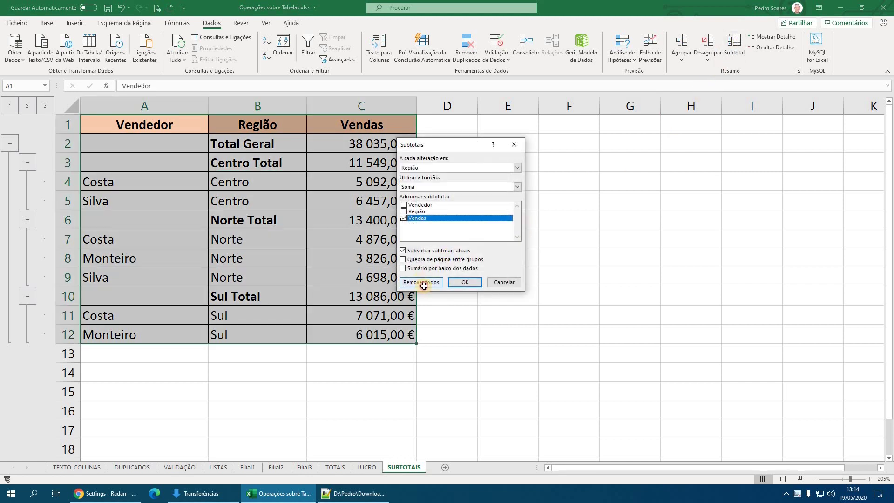
left_click(421, 284)
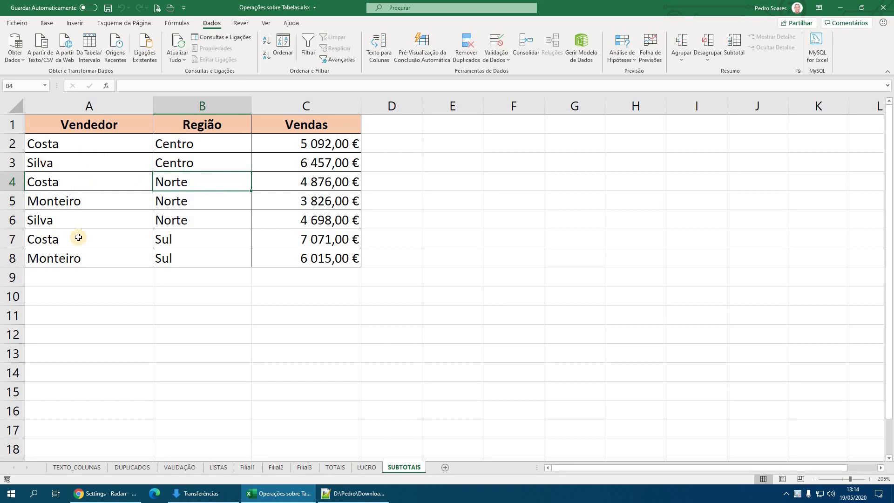
left_click(75, 182)
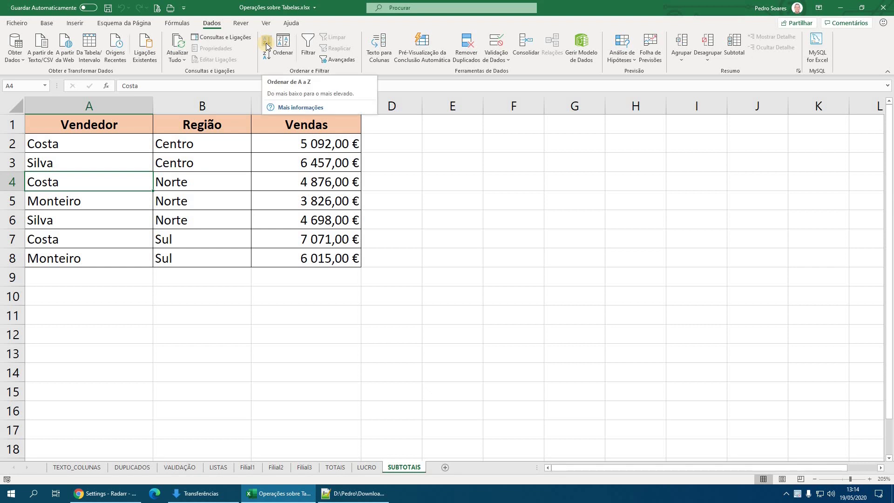
left_click(266, 43)
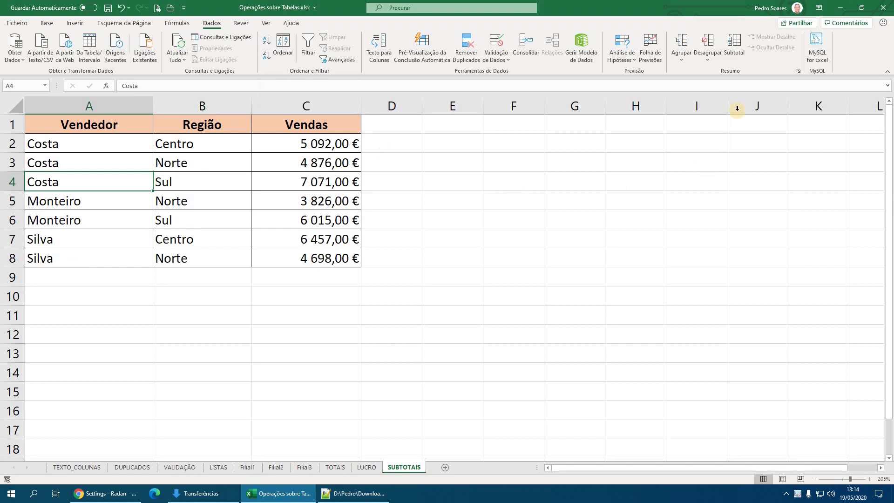
Add Soma subtotals of Vendas at each change in Vendedor, with page breaks between groups and the summary below the data.
left_click(734, 54)
left_click_drag(416, 145, 409, 152)
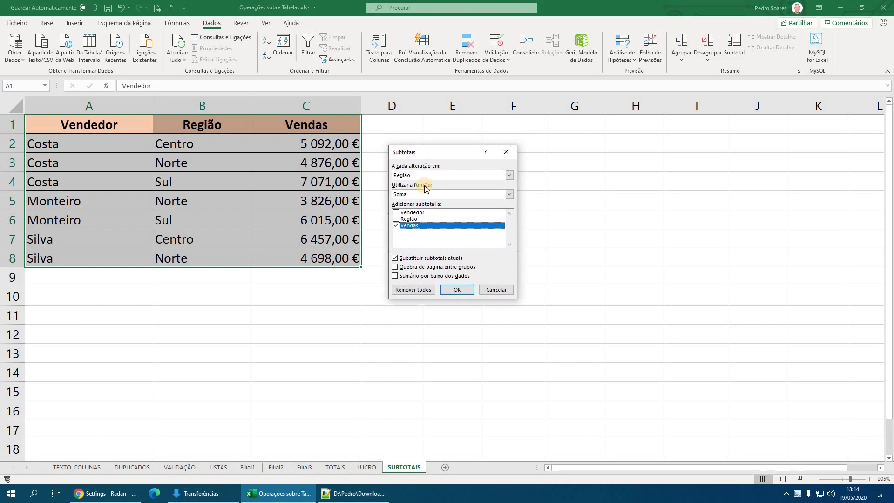
left_click(406, 176)
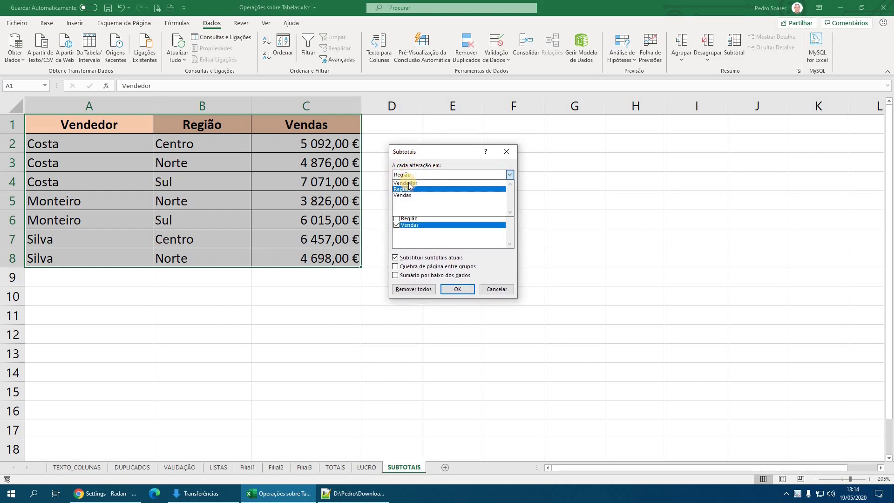
left_click(421, 183)
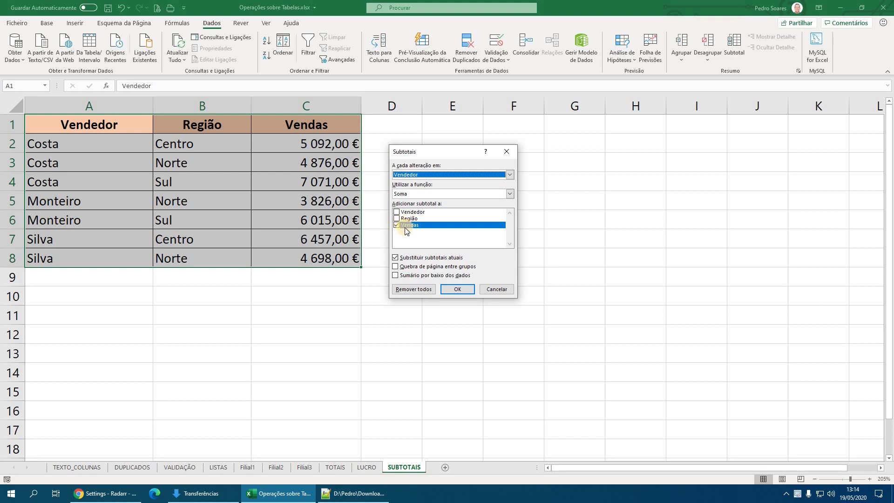
left_click(395, 276)
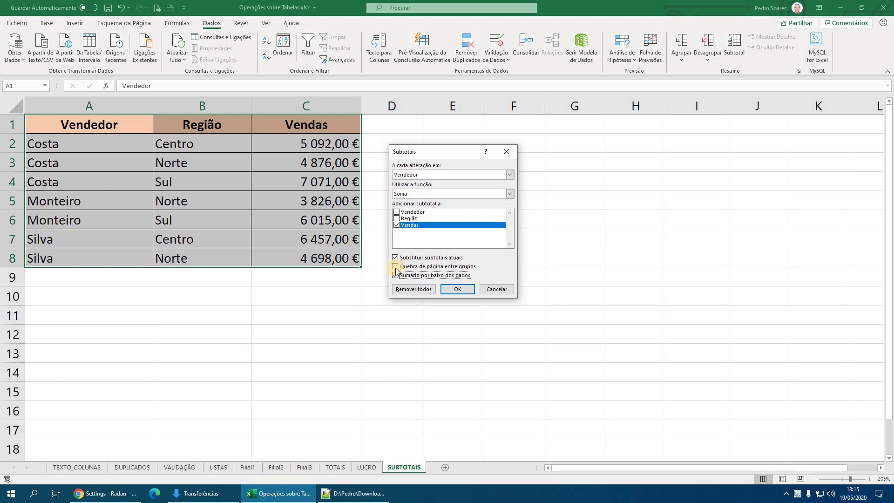
left_click(457, 289)
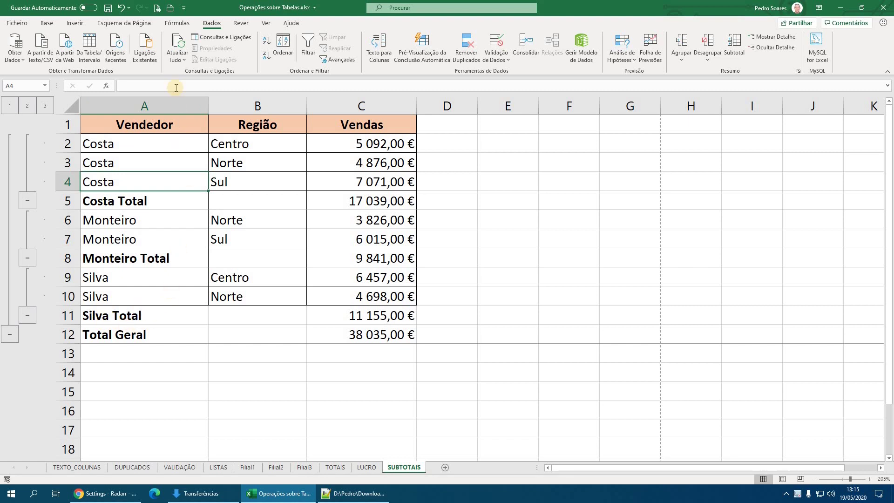
Preview the printed pages of the SUBTOTAIS sheet to check the split by Vendedor and the table heading on each page.
left_click(156, 8)
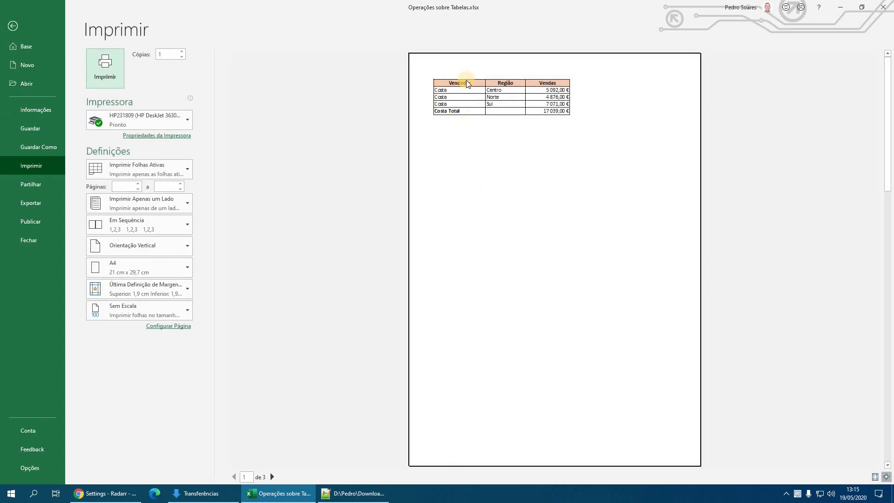
left_click(273, 477)
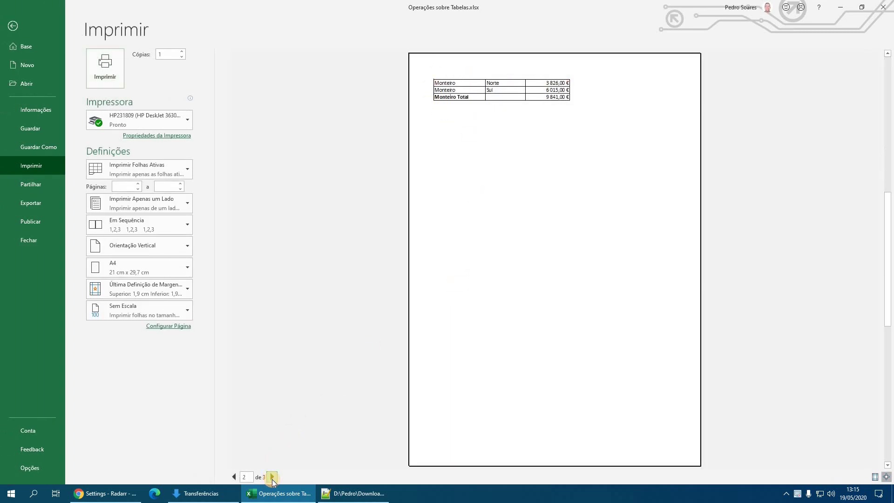
left_click(273, 476)
left_click(234, 477)
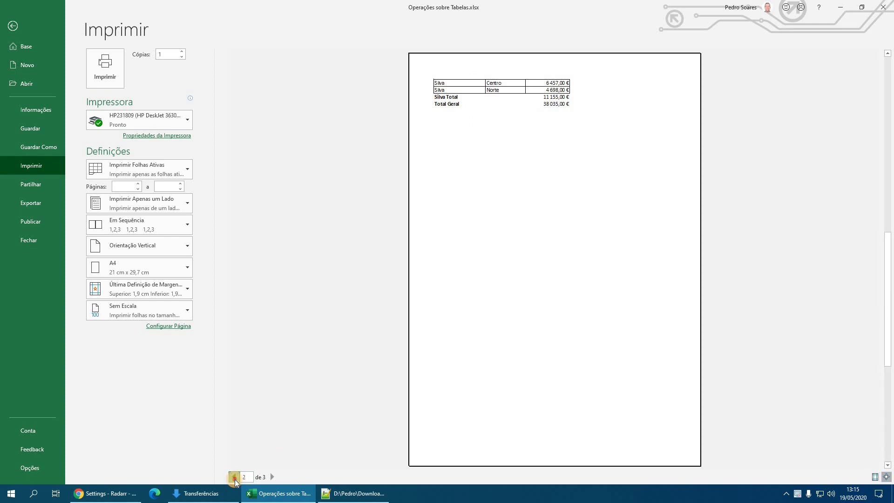
left_click(234, 477)
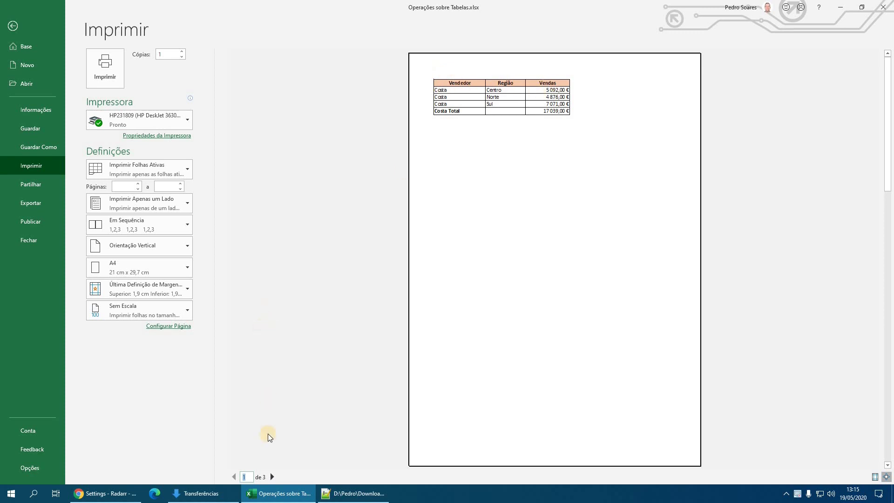
left_click(272, 477)
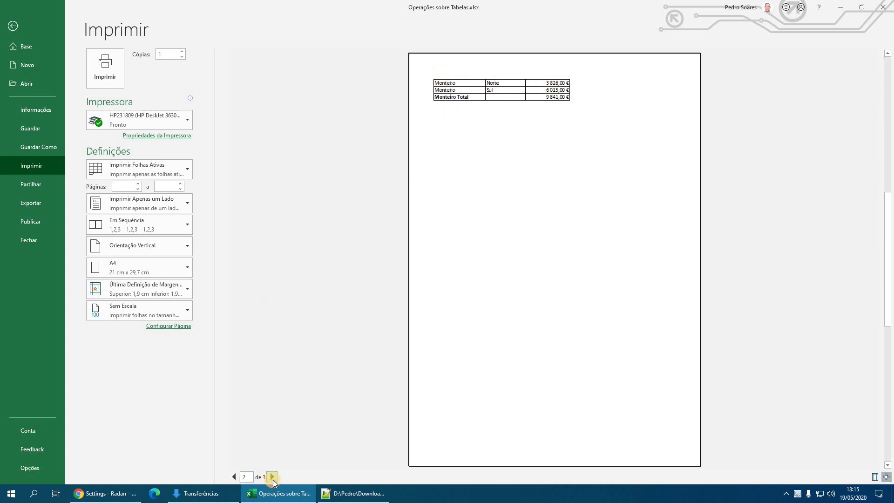
left_click(272, 477)
left_click(14, 27)
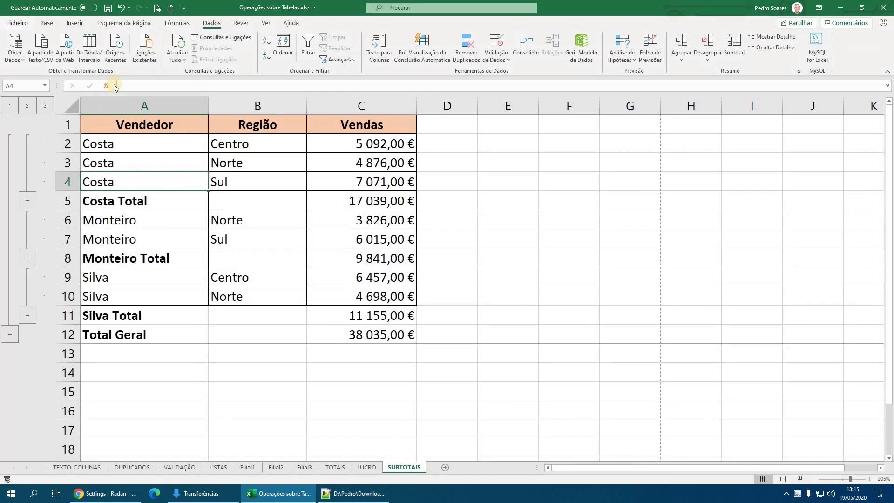
Set row 1 ($1:$1) to repeat at the top of every printed page and open the print preview.
left_click(124, 23)
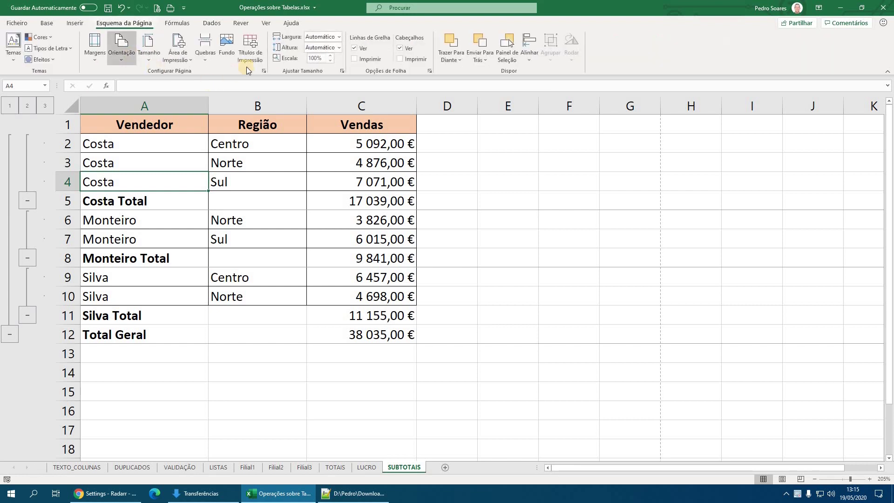
left_click(250, 49)
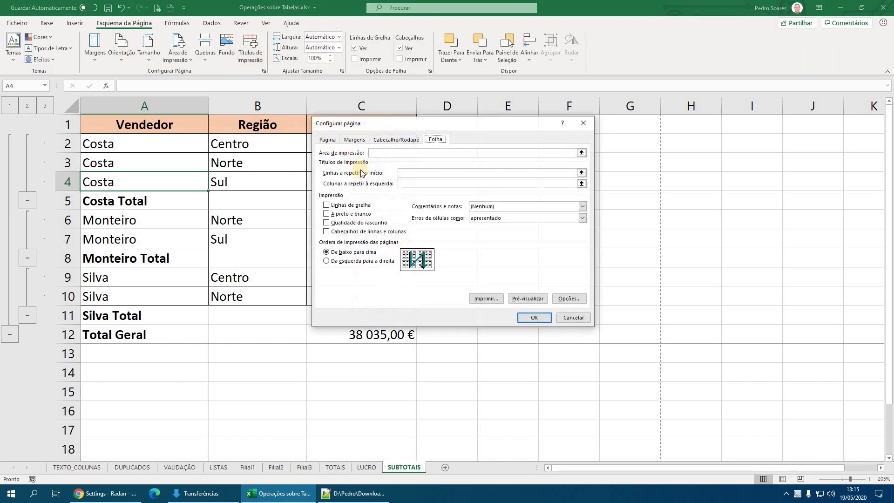
left_click(412, 173)
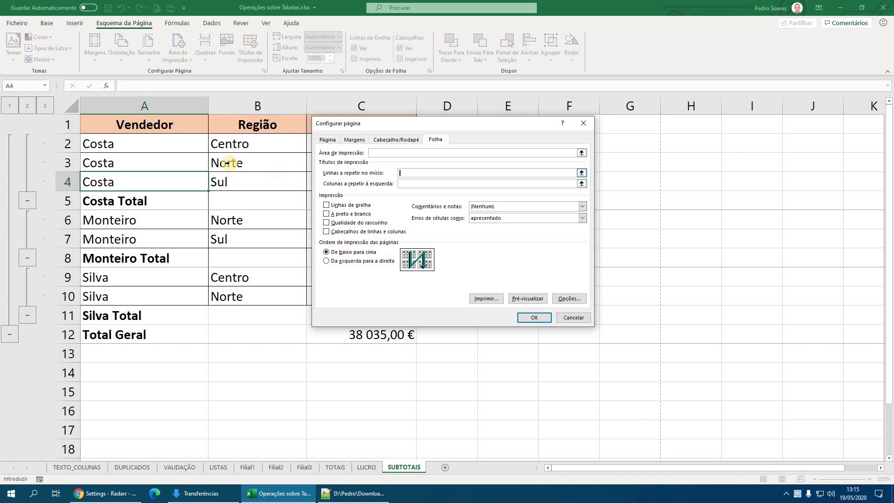
left_click(65, 125)
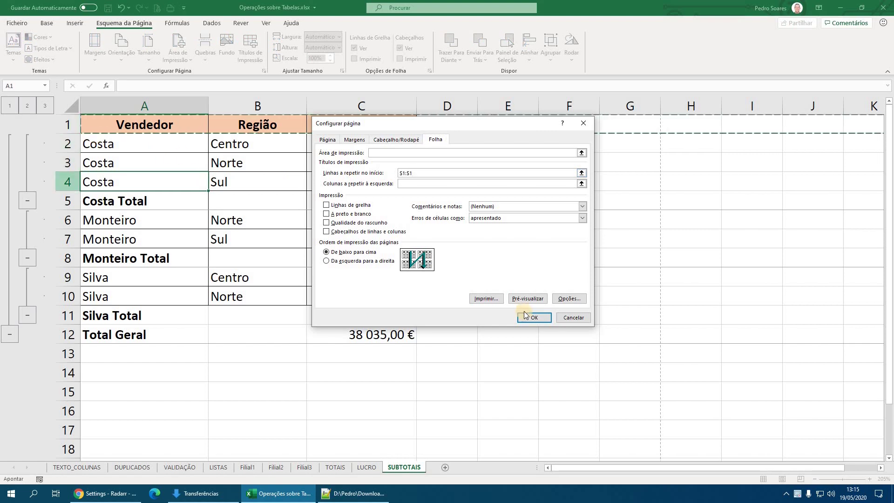
left_click(159, 8)
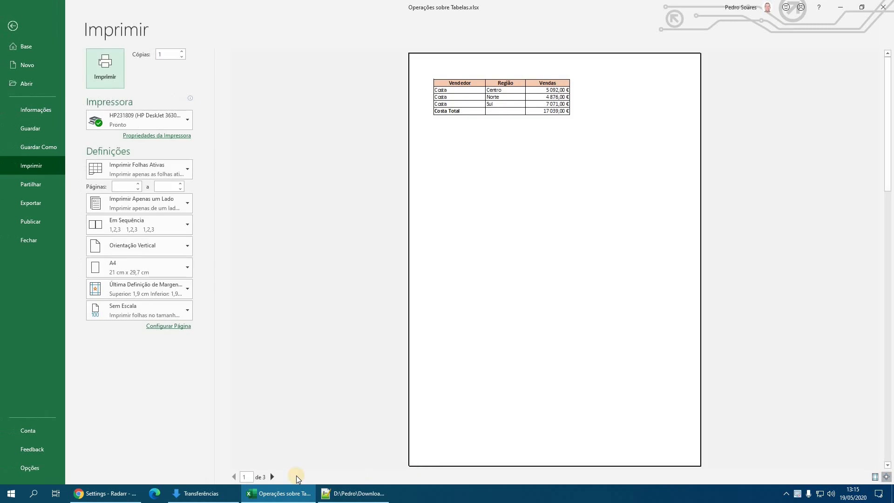
Page through the print preview to check the repeated table heading on every page, and return to the SUBTOTAIS sheet.
left_click(272, 477)
left_click(271, 477)
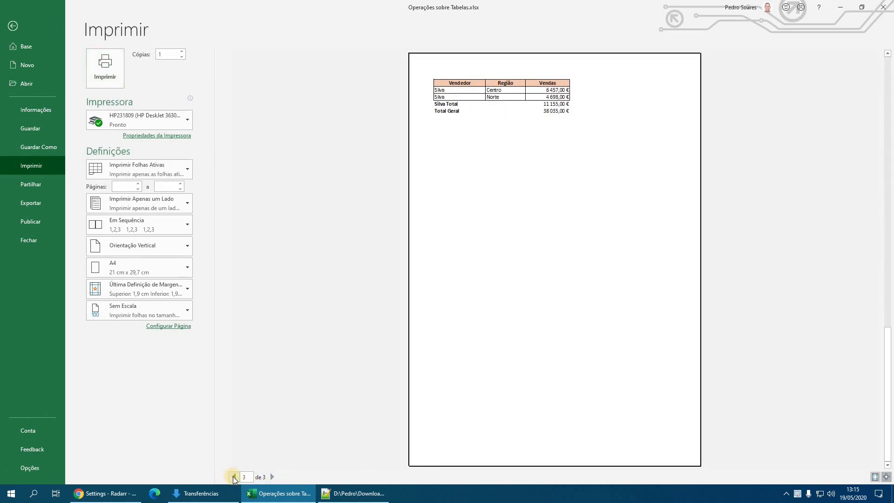
left_click(233, 477)
left_click(233, 477)
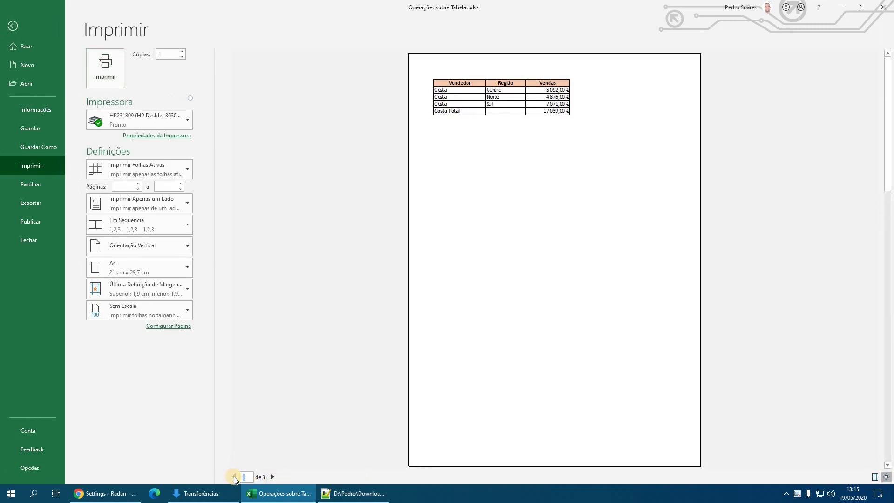
left_click(15, 25)
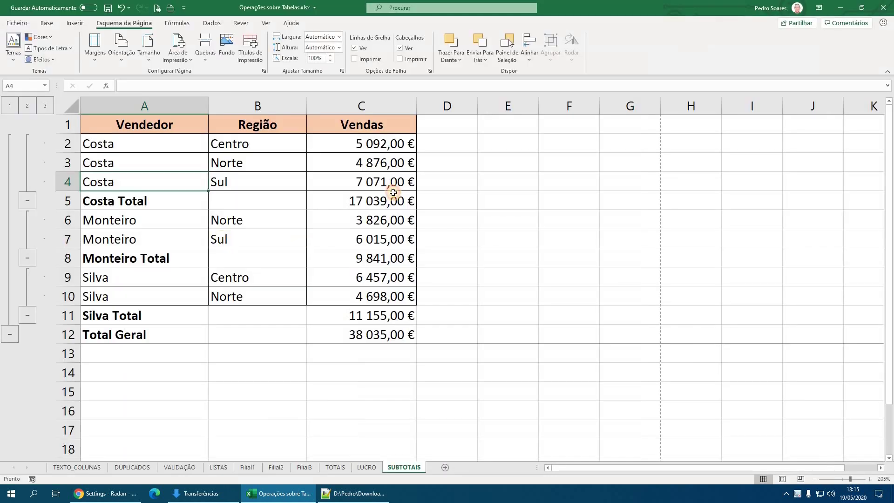
Turn off page breaks between groups in the Vendedor subtotals and check the resulting printout in the print preview.
left_click(261, 239)
left_click(223, 23)
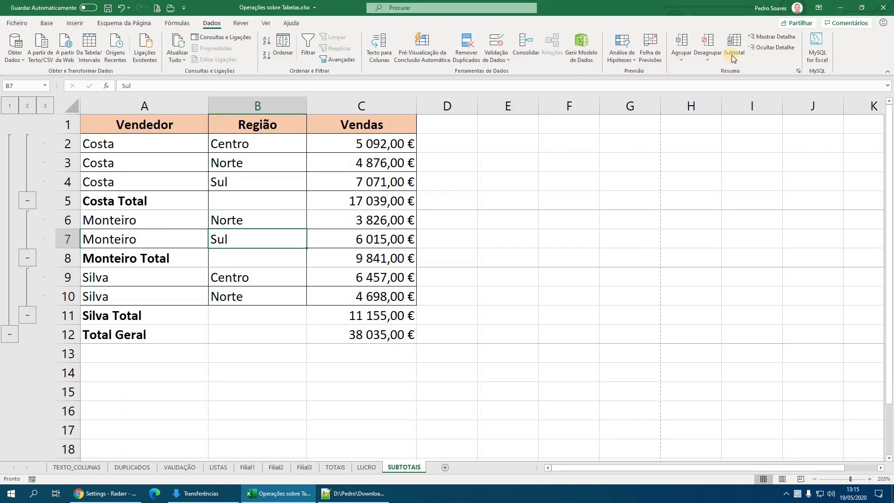
left_click(735, 46)
left_click(396, 266)
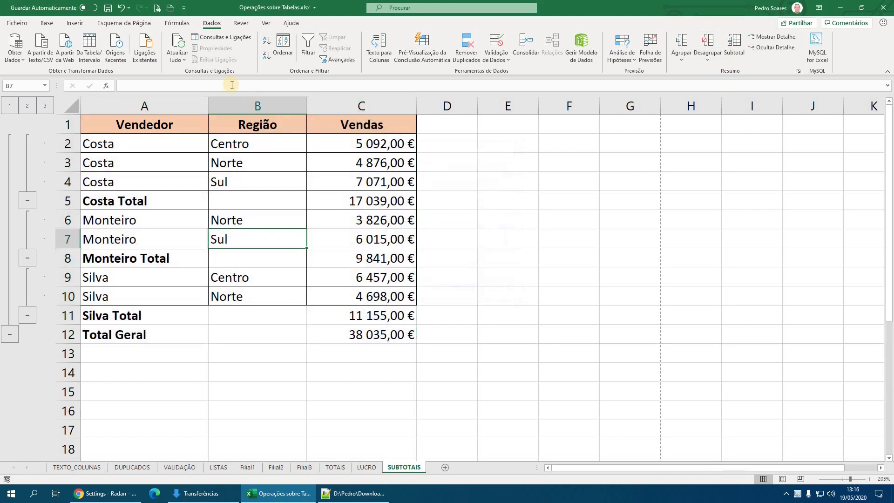
left_click(157, 8)
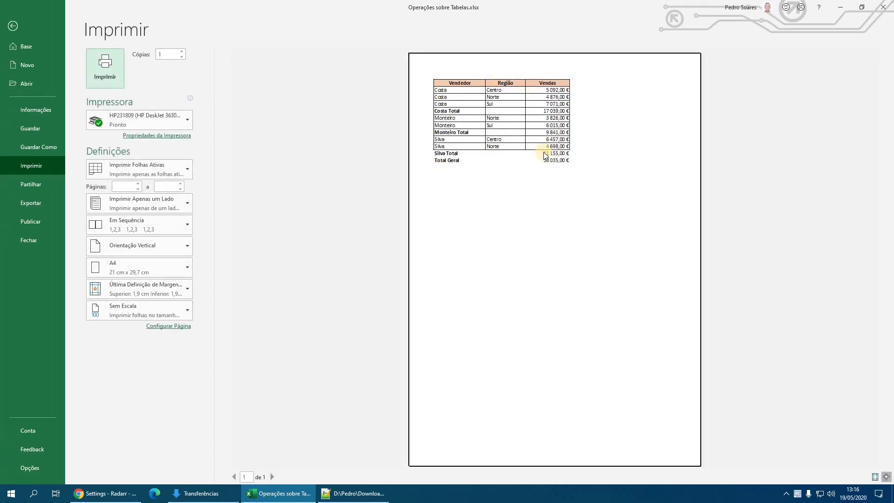
left_click(13, 26)
Remove all subtotals from the sales table on the SUBTOTAIS sheet.
left_click(233, 236)
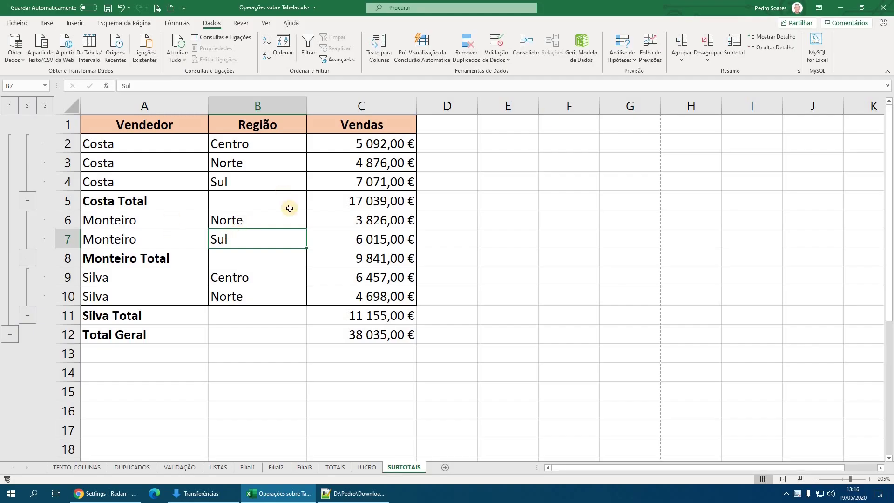
left_click(735, 56)
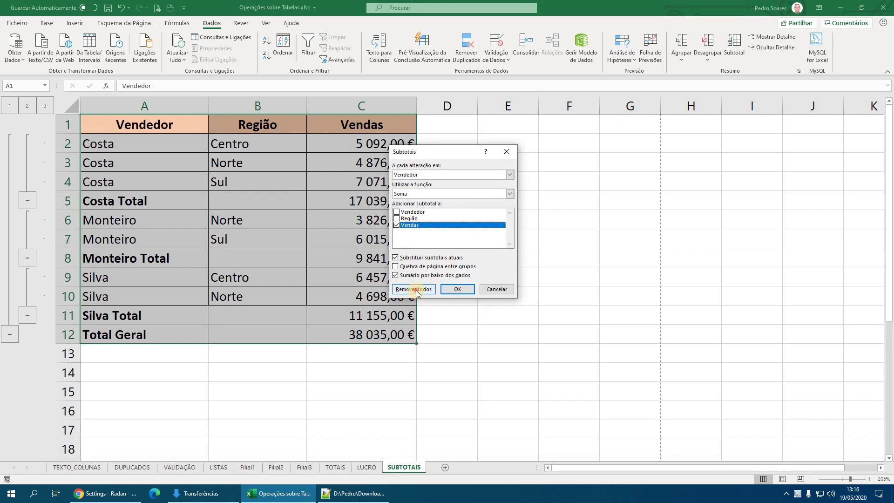
left_click(414, 290)
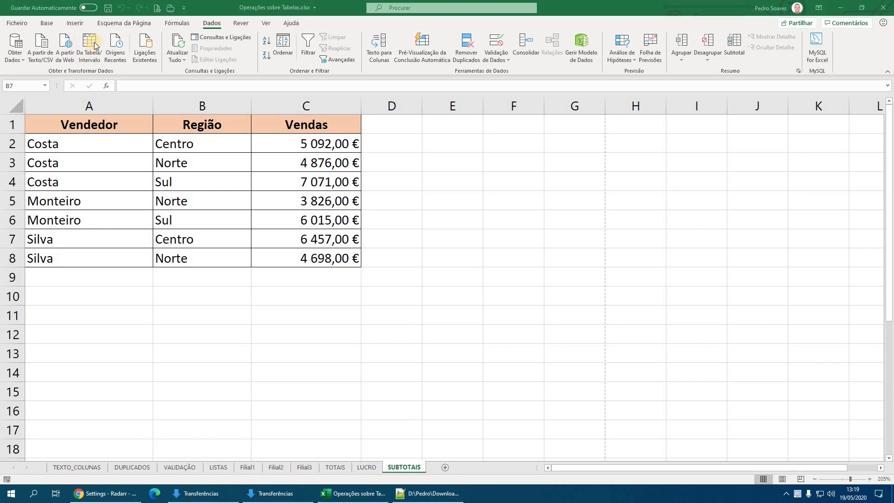
Review the external data sources available for import, including files, databases and online services.
left_click(18, 52)
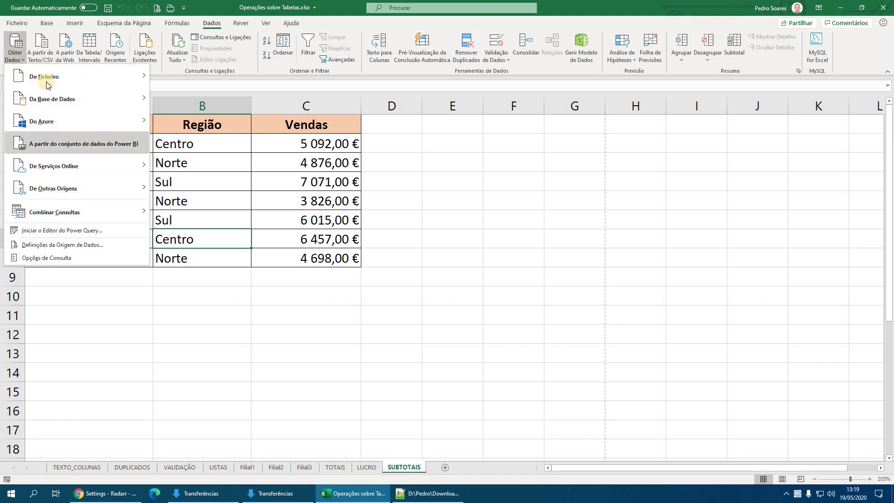
mouse_move(56, 81)
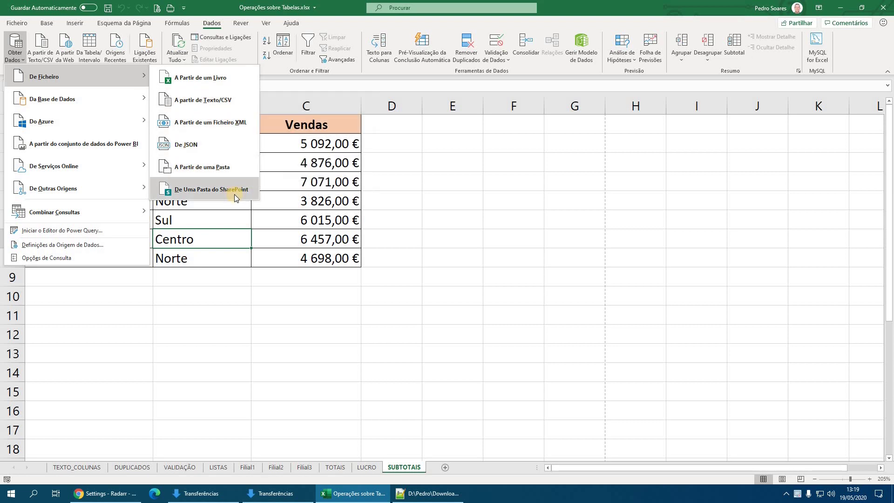
mouse_move(53, 101)
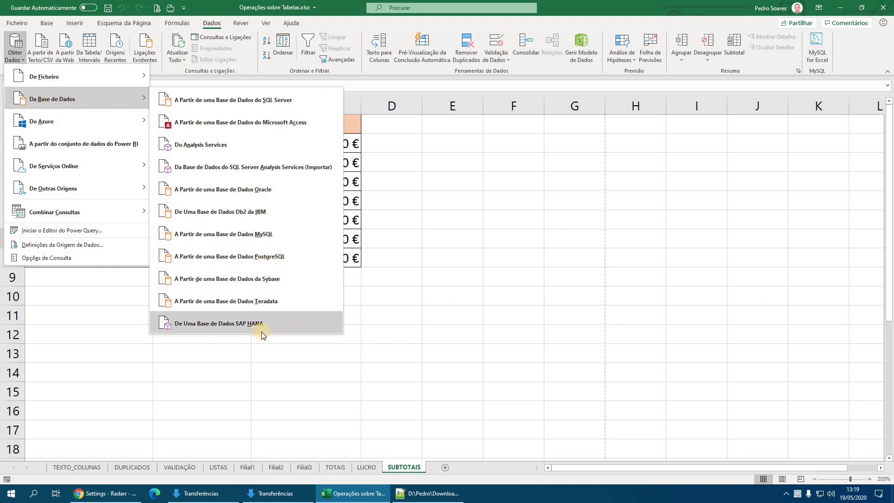
mouse_move(81, 121)
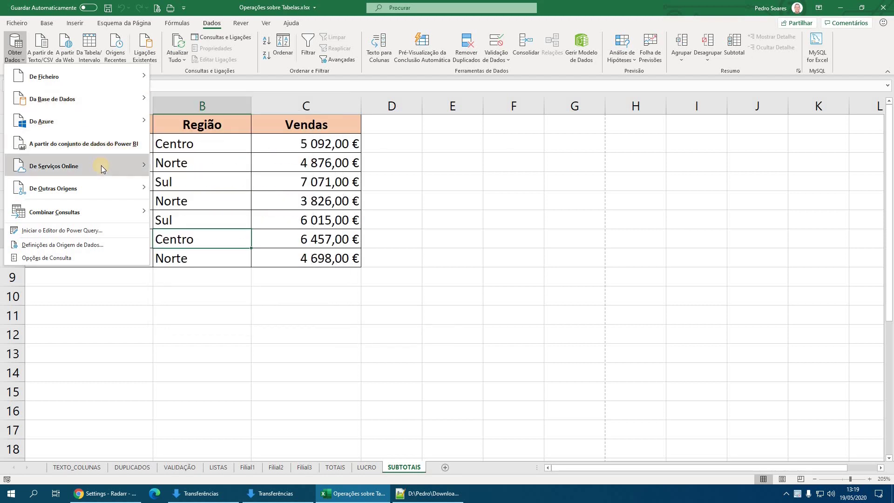
mouse_move(101, 166)
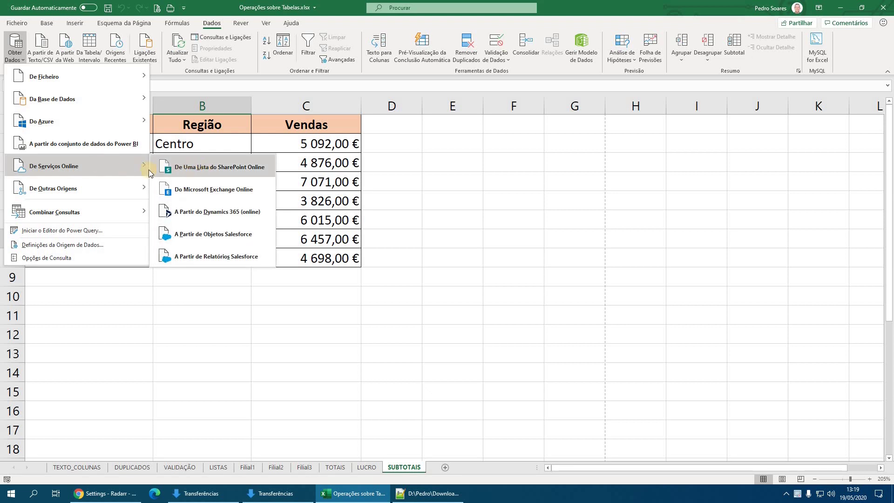
mouse_move(108, 183)
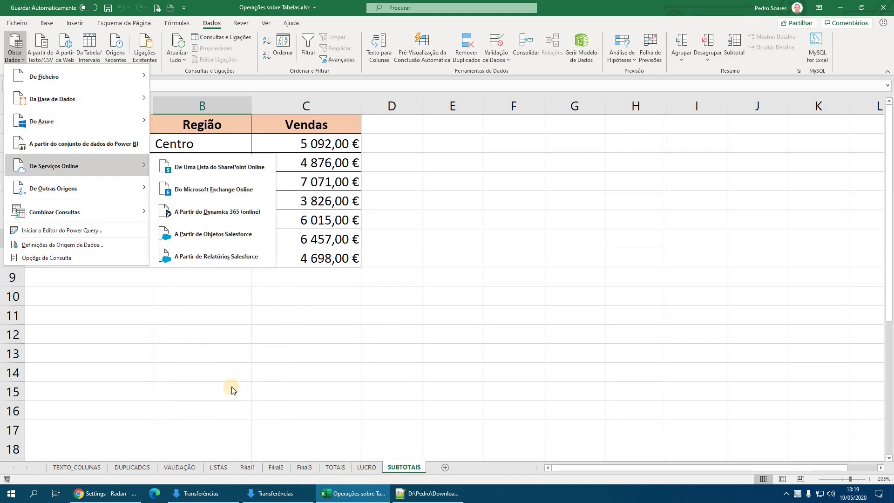
left_click(239, 379)
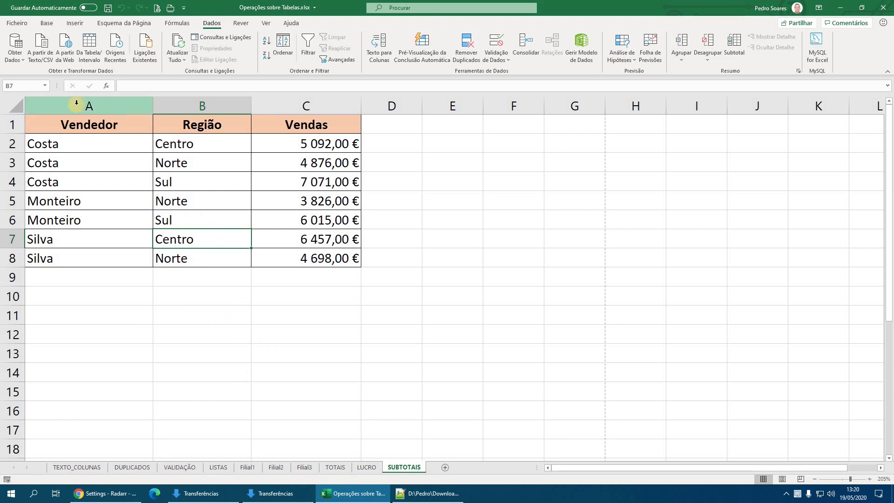
left_click(15, 51)
mouse_move(120, 99)
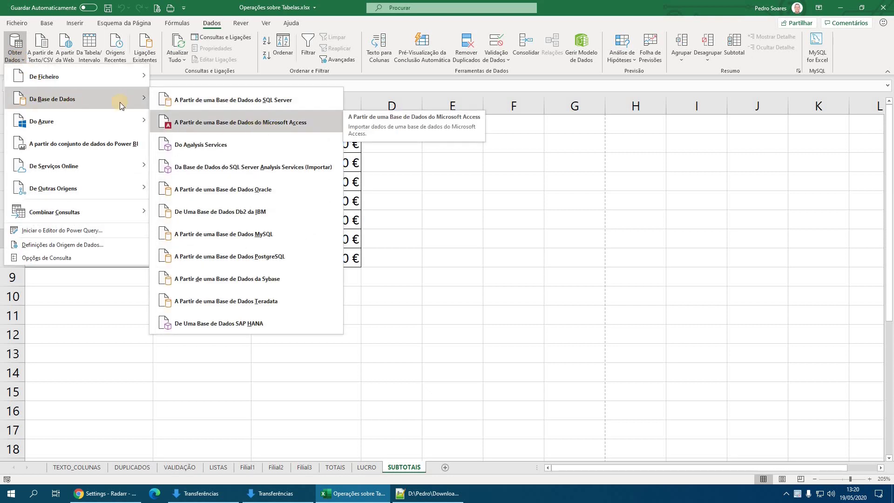
mouse_move(83, 76)
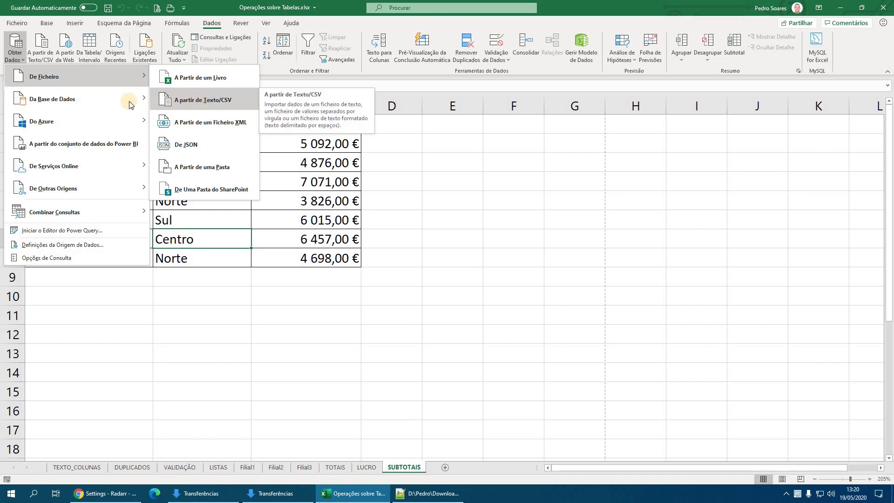
mouse_move(83, 99)
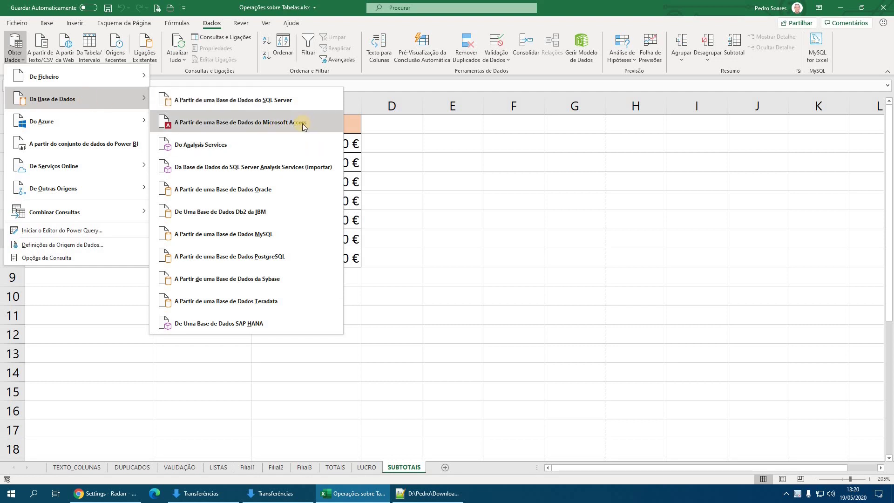
Open CLIENTES.accdb from the FORMACAO folder in Access, examine its CLIENTES table, close the database and switch back to Excel.
left_click(275, 493)
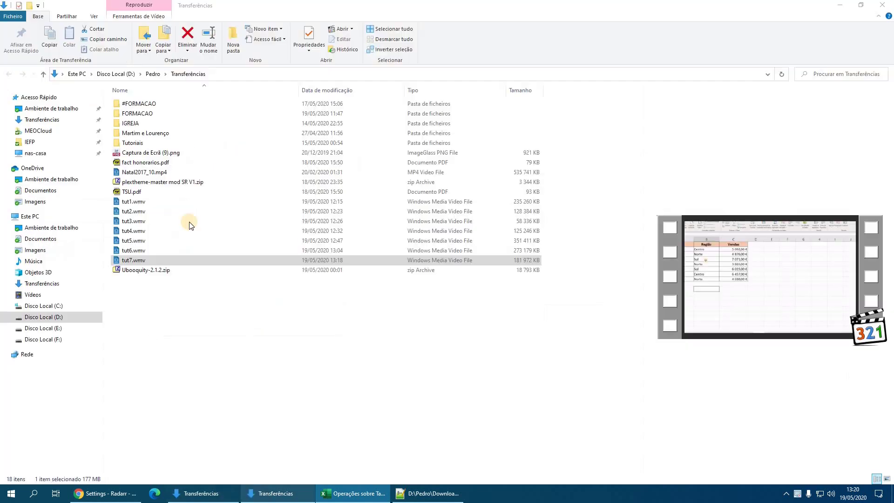
double_click(140, 113)
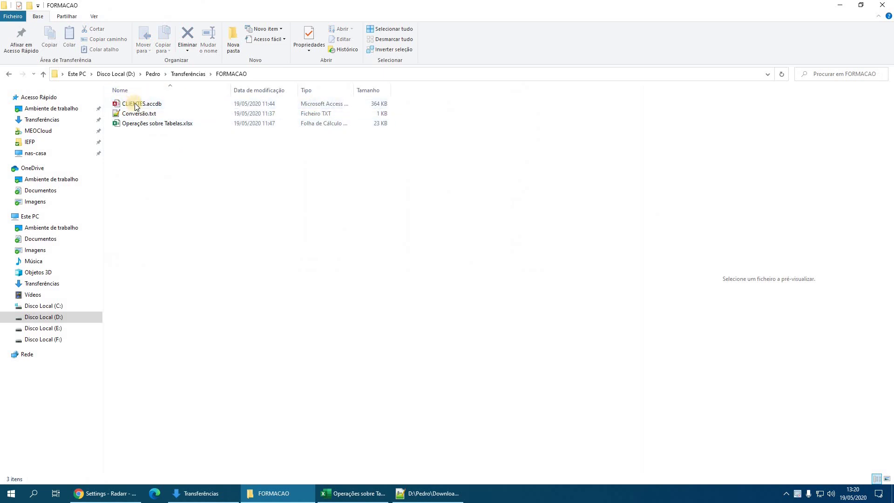
double_click(141, 103)
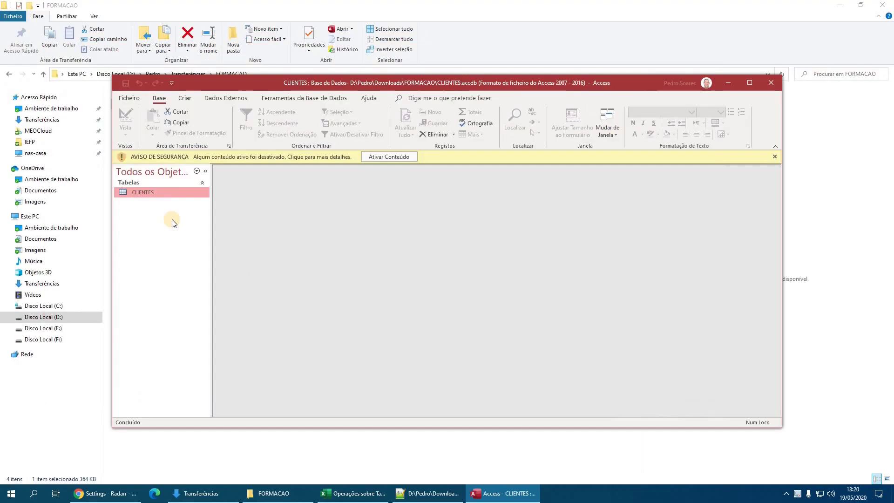
double_click(150, 192)
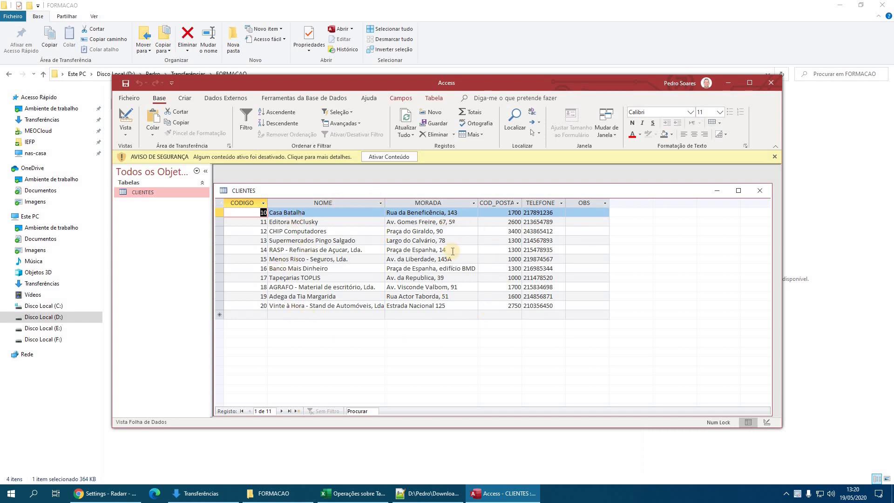
left_click(773, 84)
left_click(364, 495)
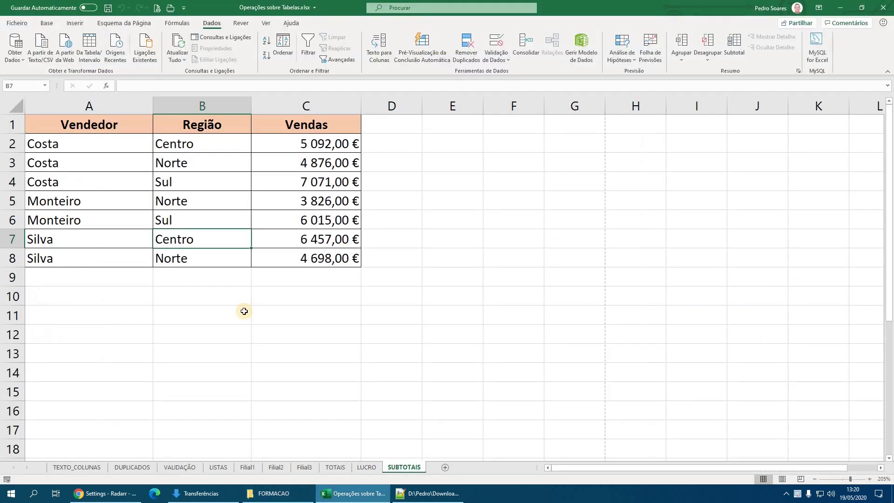
Connect to the Microsoft Access database CLIENTES.accdb and preview its CLIENTES table in the Navigator.
left_click(14, 55)
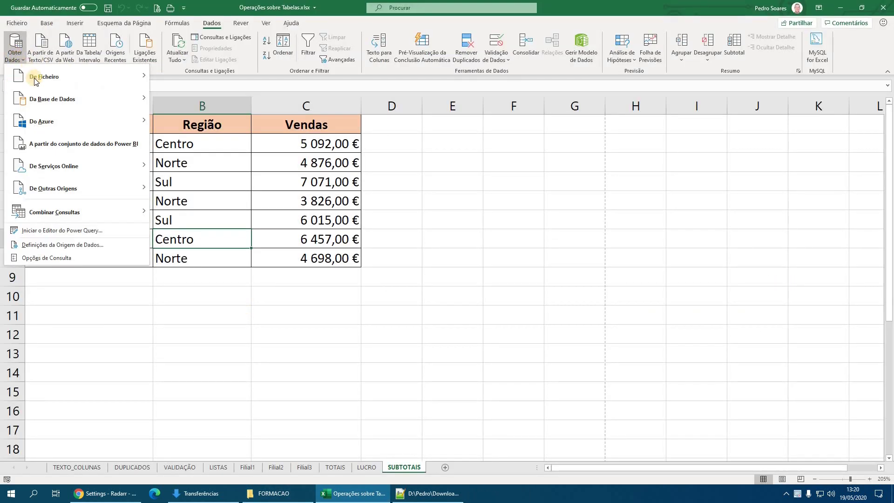
mouse_move(47, 97)
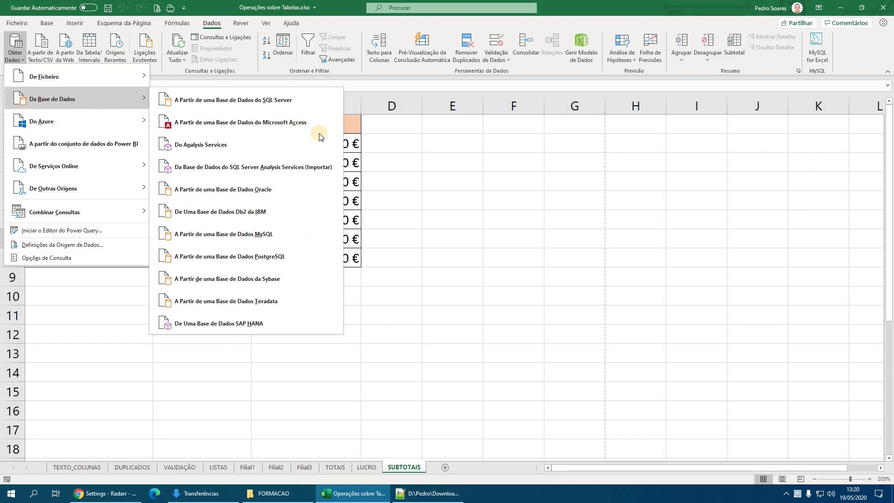
left_click(252, 125)
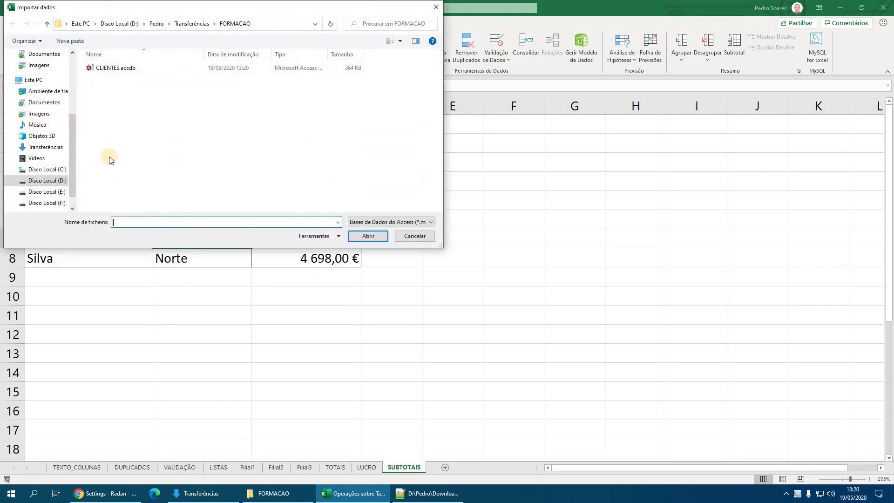
left_click(94, 70)
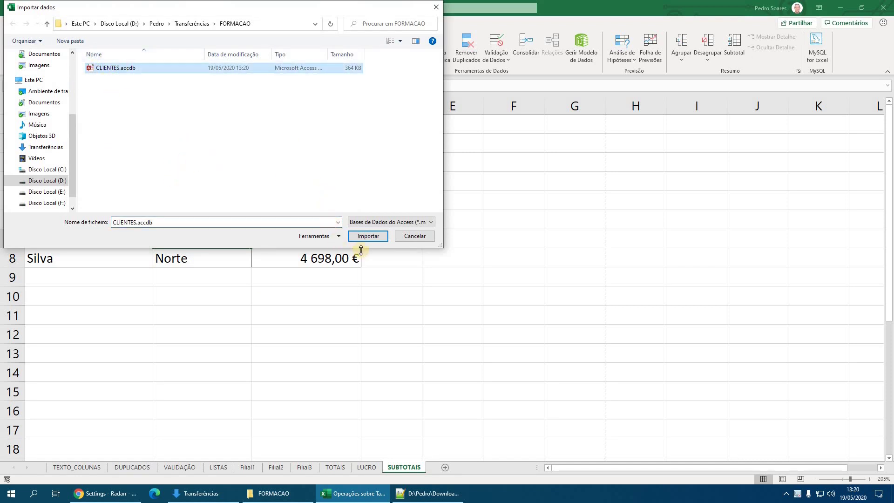
left_click(367, 237)
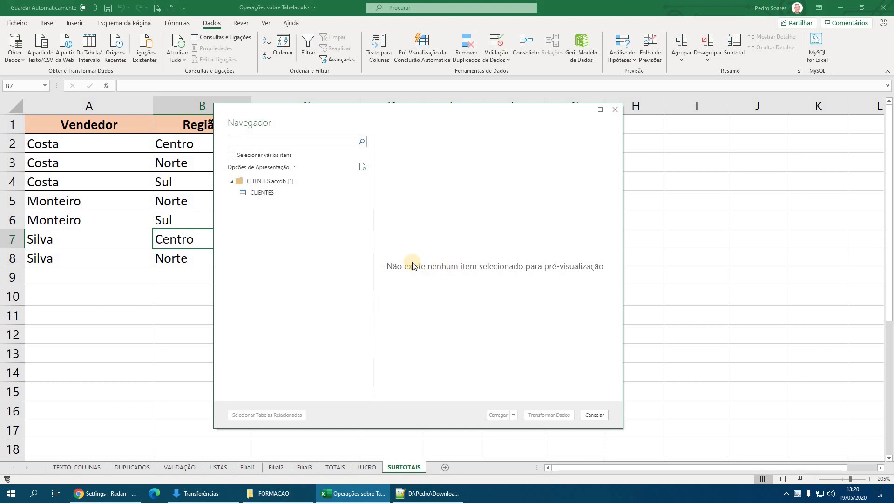
left_click(255, 198)
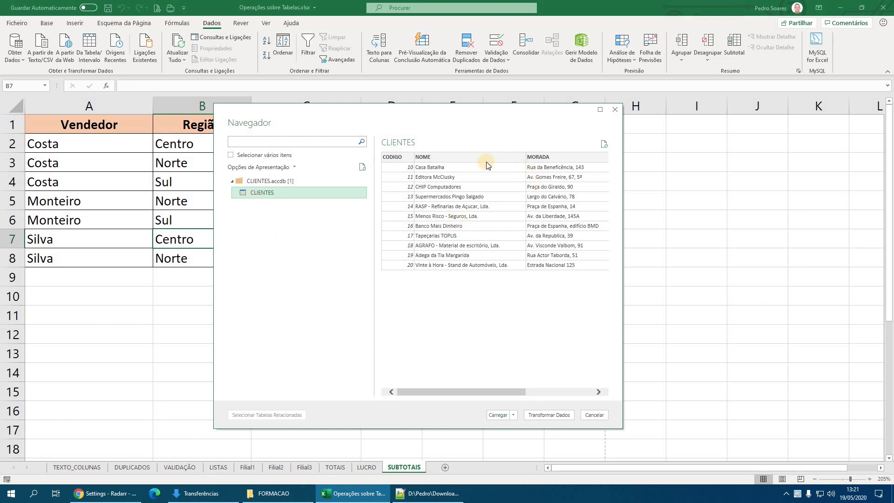
Open the CLIENTES table for transformation in the Power Query Editor, then close the editor and discard the query.
mouse_move(466, 392)
left_mouse_down()
mouse_move(557, 395)
mouse_move(477, 399)
left_mouse_up()
left_click(514, 415)
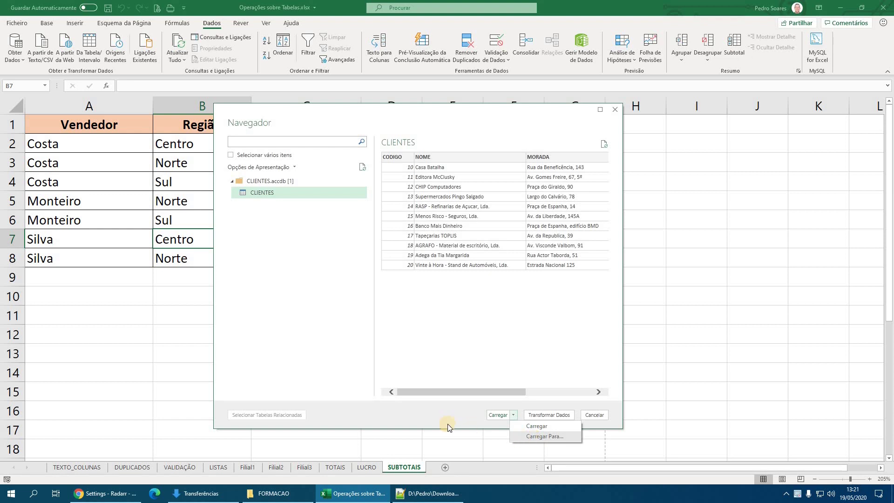
left_click(542, 417)
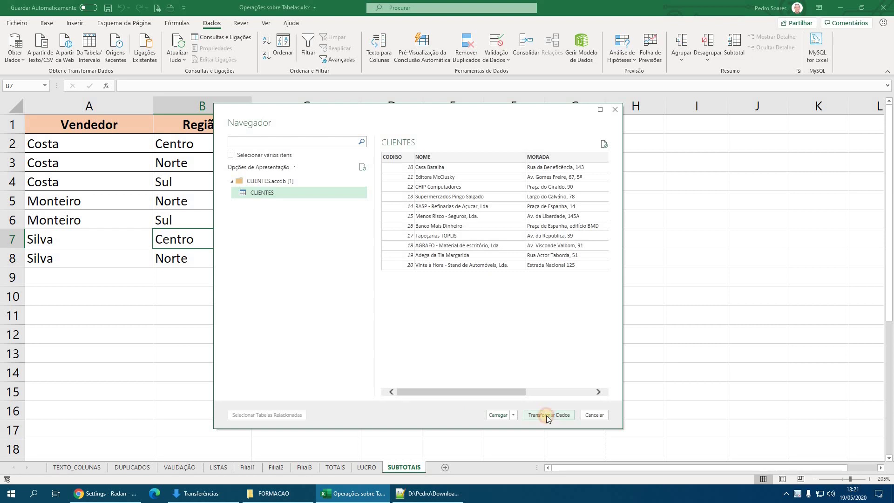
left_click(546, 415)
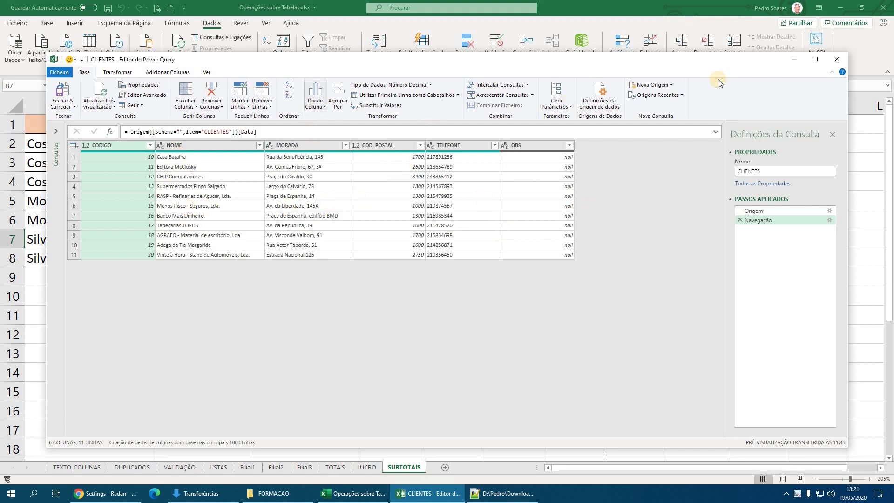
left_click(836, 60)
left_click(495, 261)
Connect again to the Microsoft Access database CLIENTES.accdb and select its CLIENTES table in the Navigator.
left_click(16, 53)
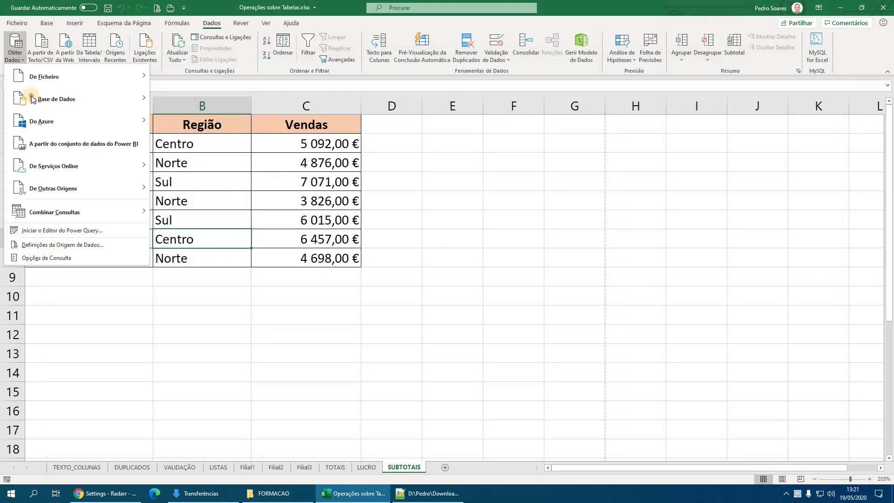
mouse_move(46, 98)
left_click(270, 146)
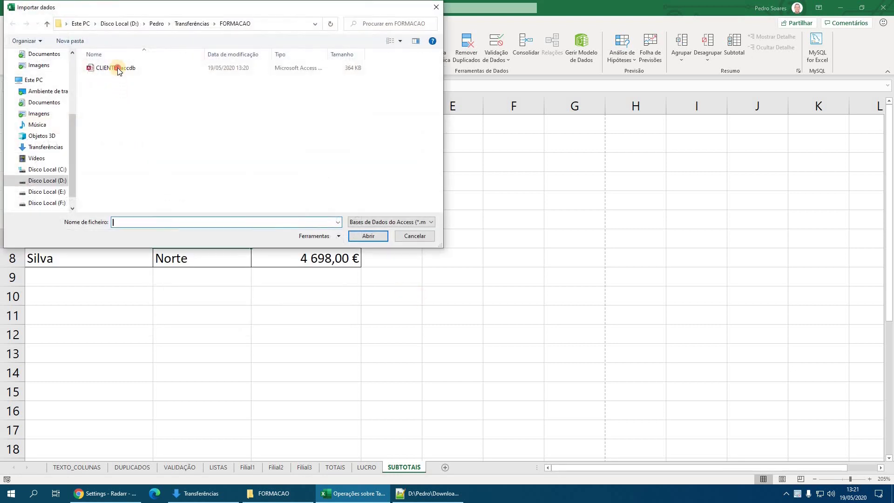
double_click(116, 68)
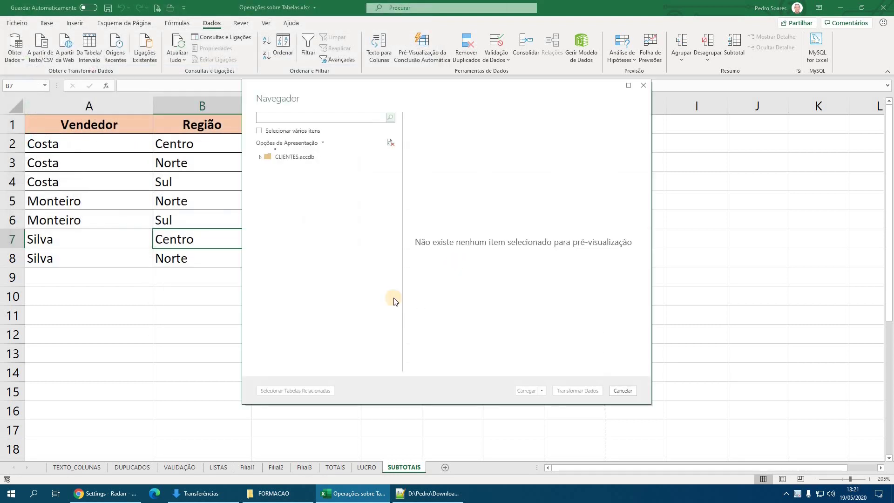
left_click(289, 168)
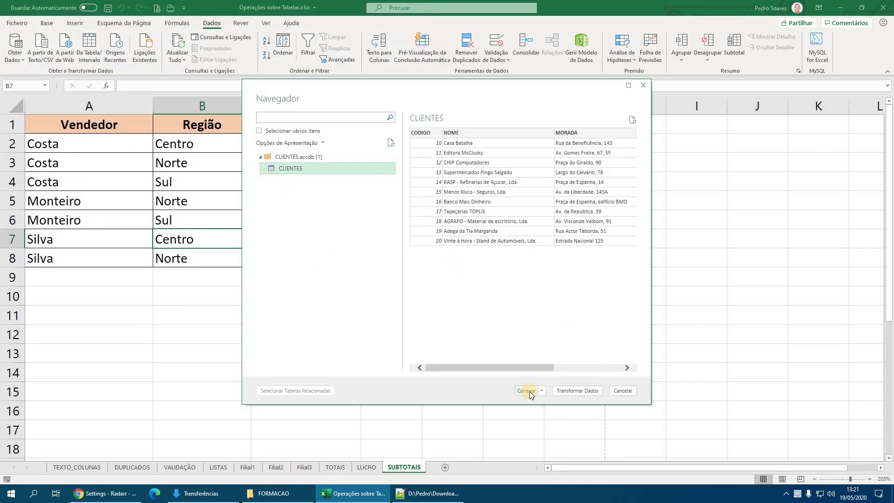
Review the import formats for the CLIENTES data, then load it as a table (Tabela) into a new worksheet.
left_click(543, 392)
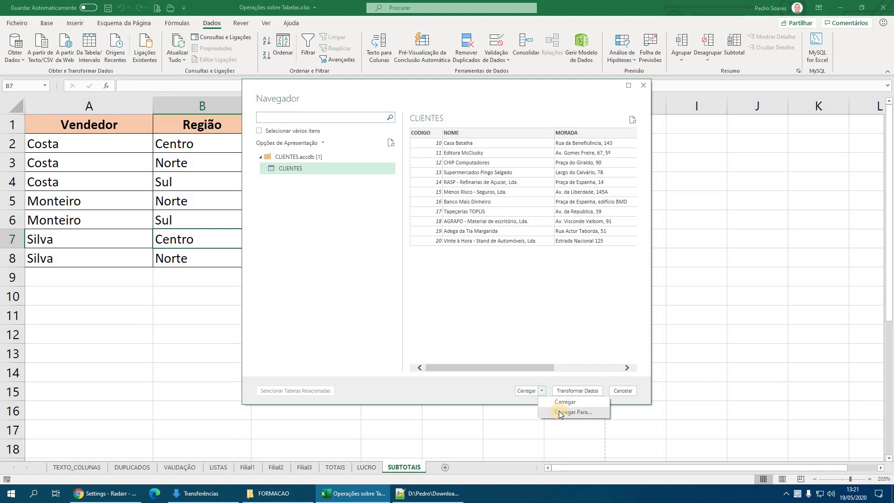
left_click(559, 411)
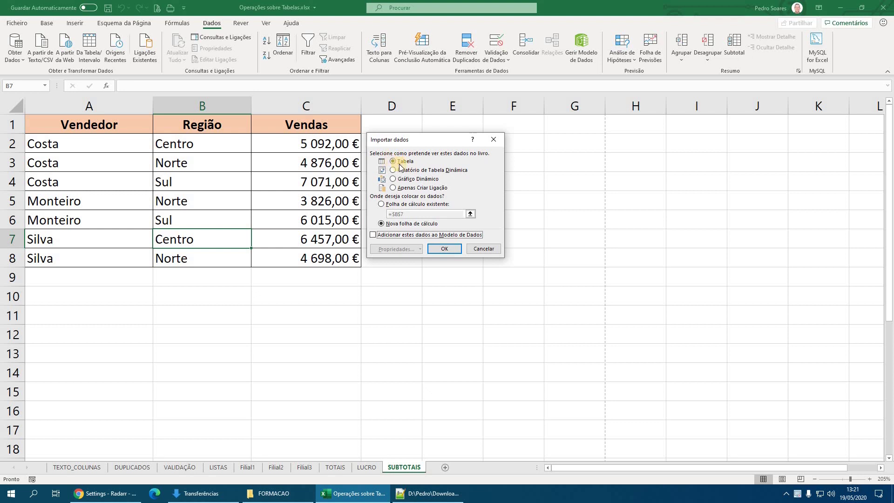
left_click(394, 224)
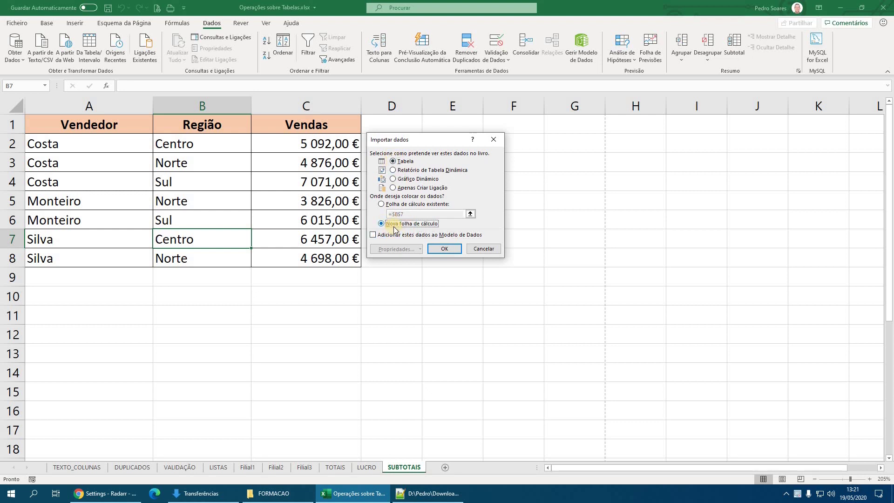
left_click(431, 172)
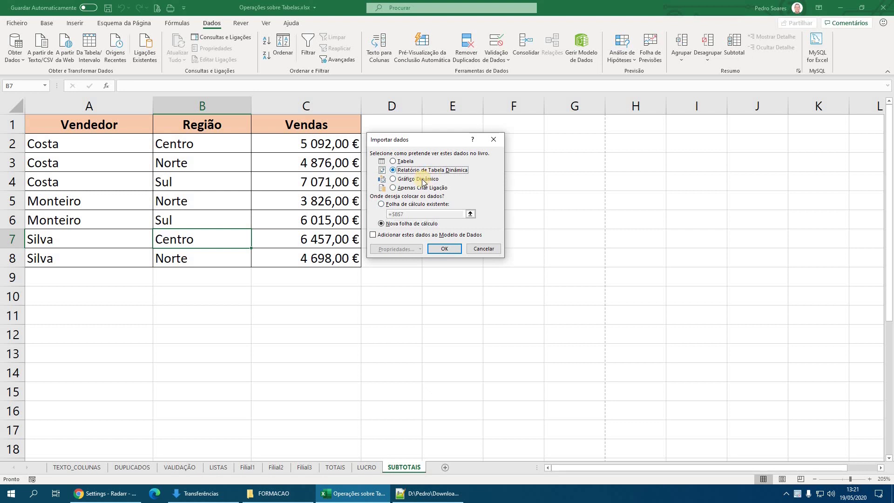
left_click(423, 179)
left_click(442, 189)
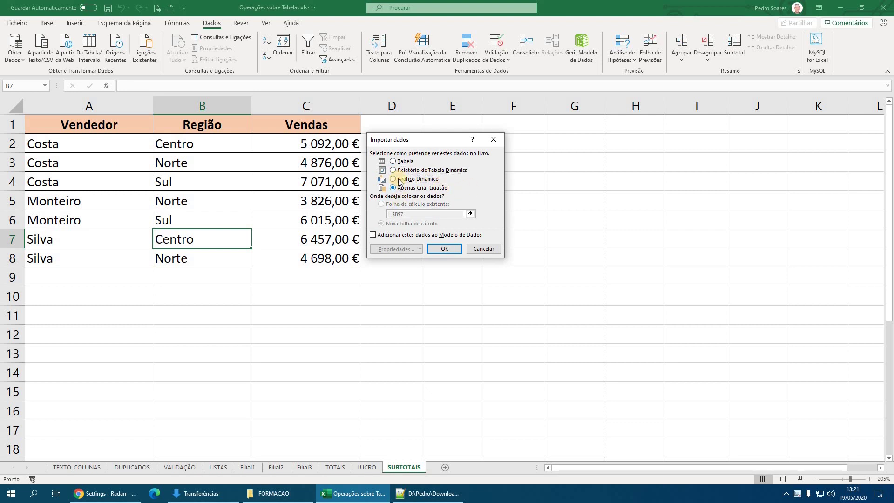
left_click(399, 161)
left_click(382, 224)
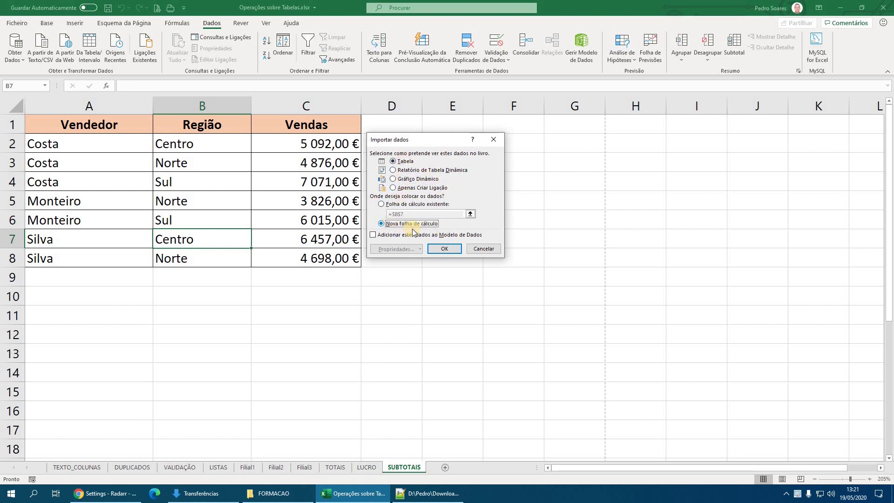
left_click(445, 248)
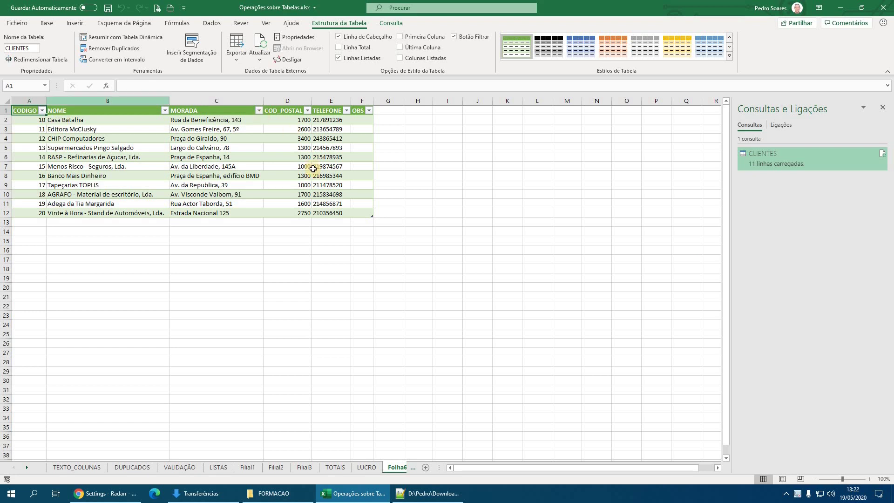
scroll(208, 236, "up", 4)
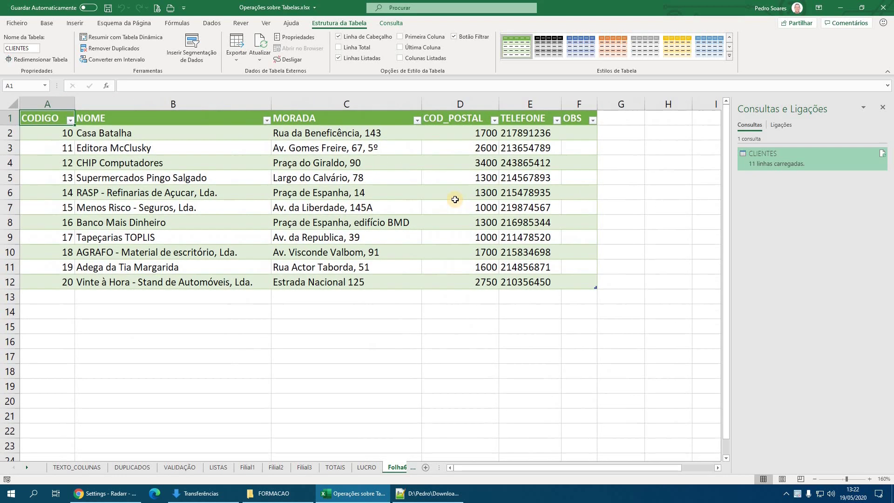
left_click(458, 197)
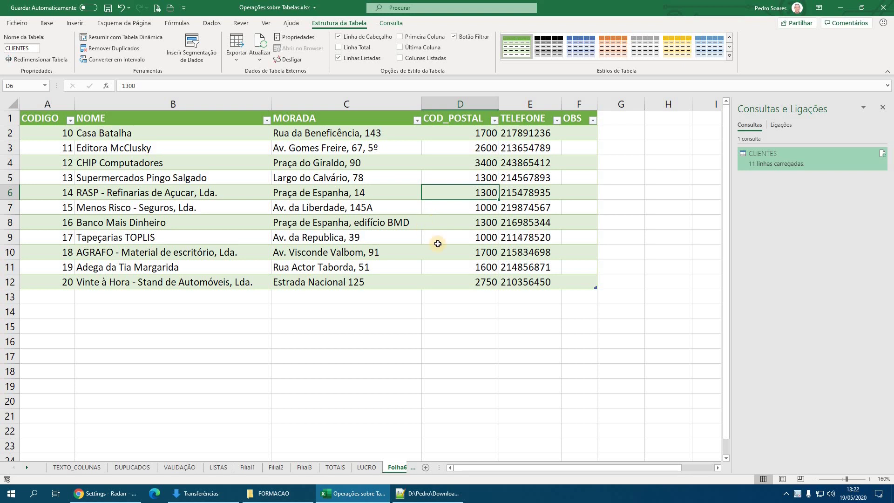
Examine the workbook's existing connections and tables, then close the list without opening any of them.
left_click(214, 26)
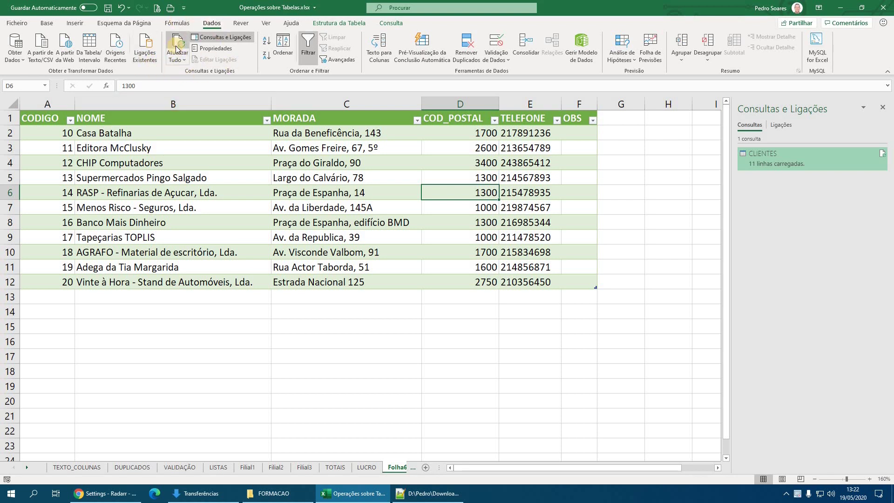
left_click(146, 49)
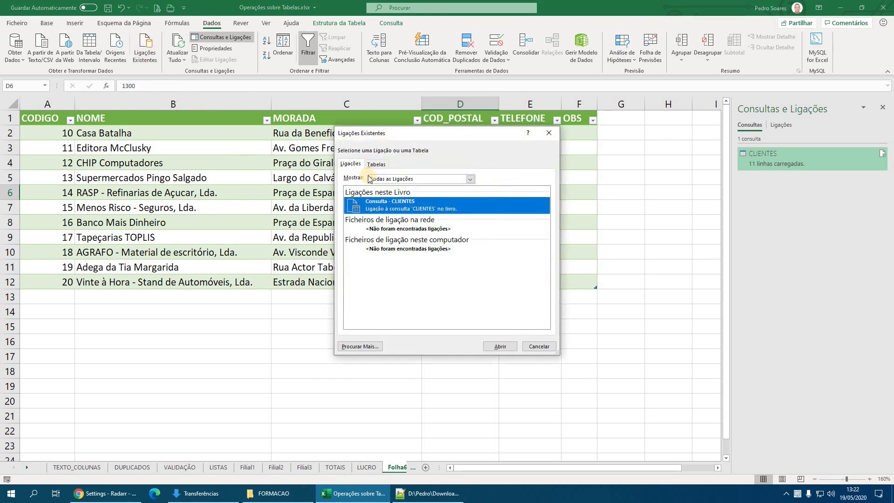
left_click(396, 199)
left_click(377, 165)
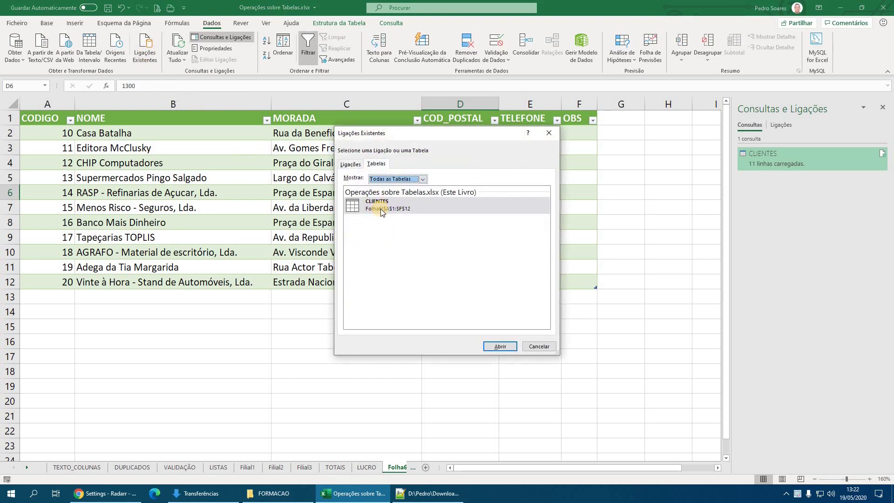
left_click(350, 167)
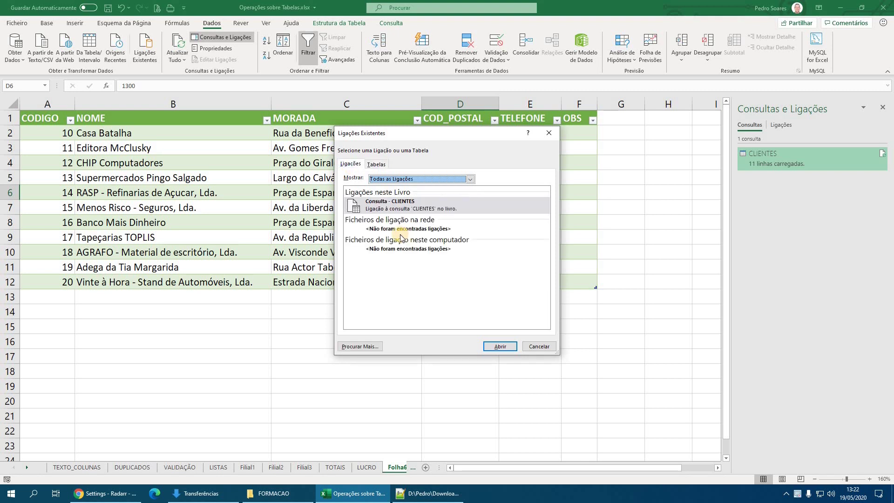
left_click(384, 206)
left_click(535, 346)
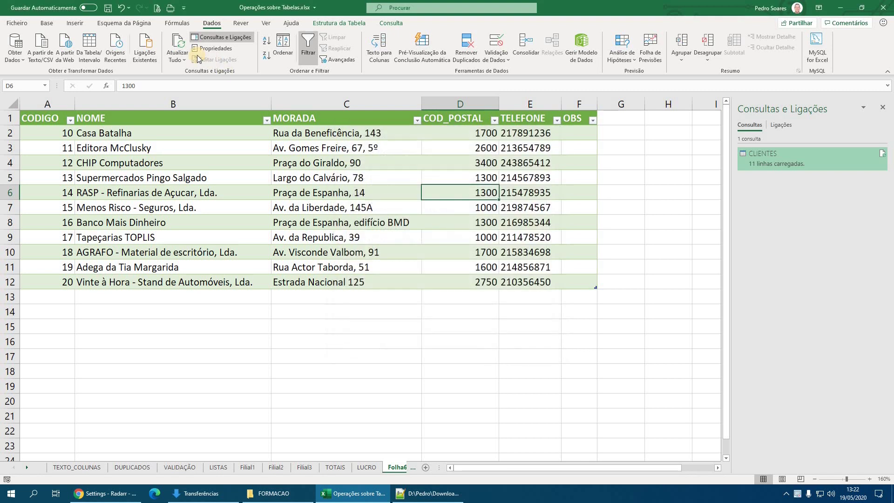
Refresh all of the workbook's external data.
left_click(183, 62)
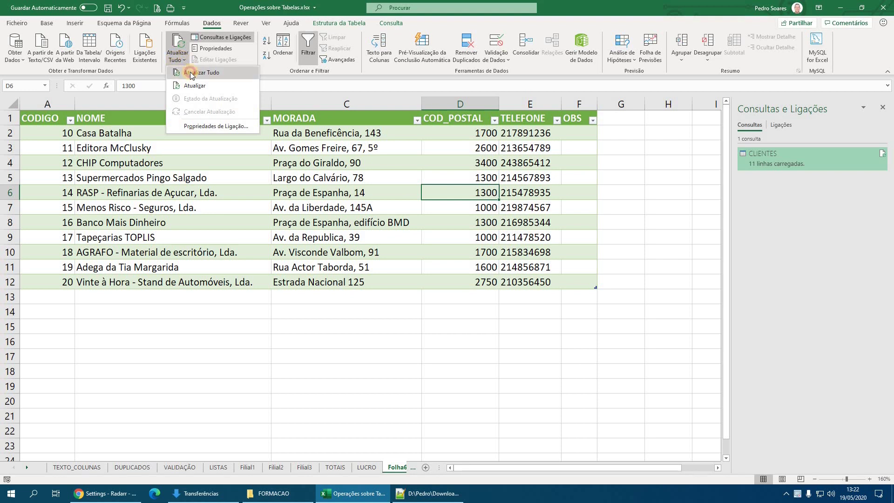
left_click(191, 74)
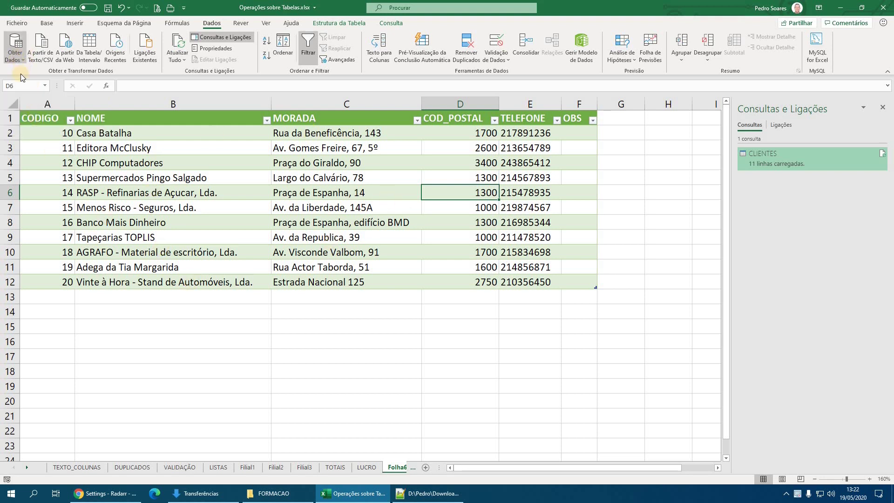
left_click(17, 58)
mouse_move(105, 98)
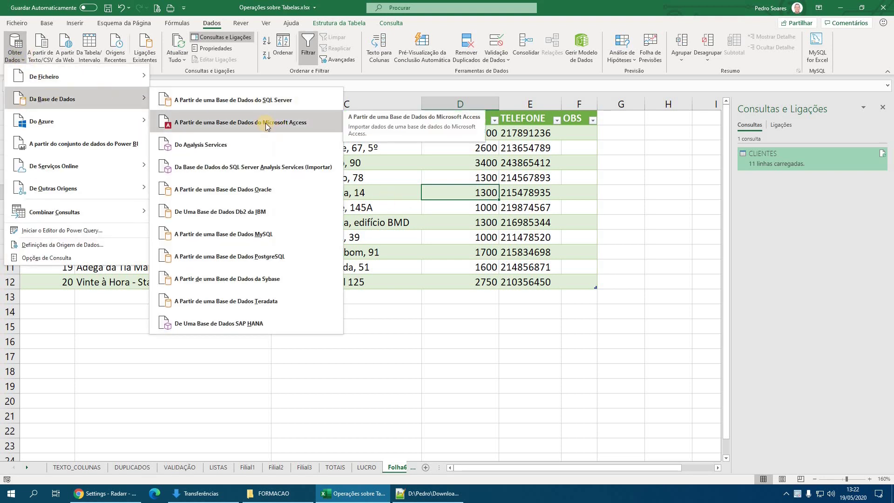
left_click(455, 355)
Open Conversão.txt from the FORMACAO folder in Notepad++, examine its semicolon-separated data and switch back to Excel.
left_click(274, 493)
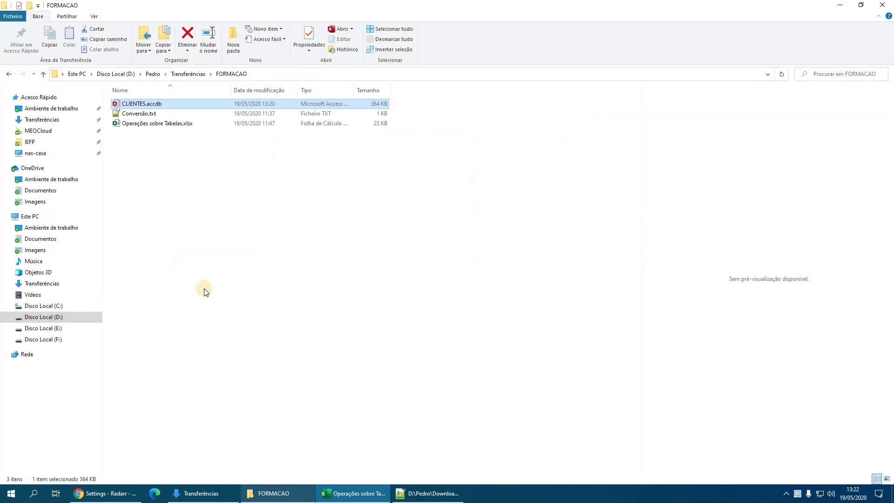
double_click(137, 114)
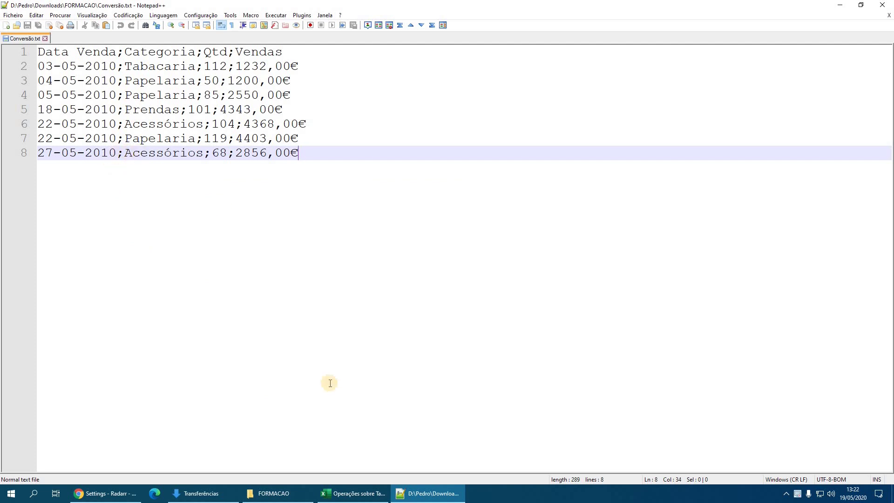
mouse_move(370, 499)
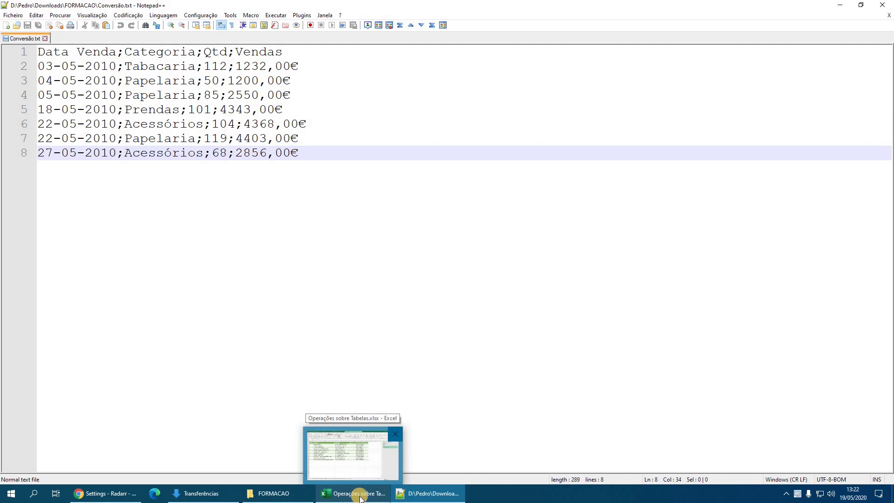
left_click(360, 497)
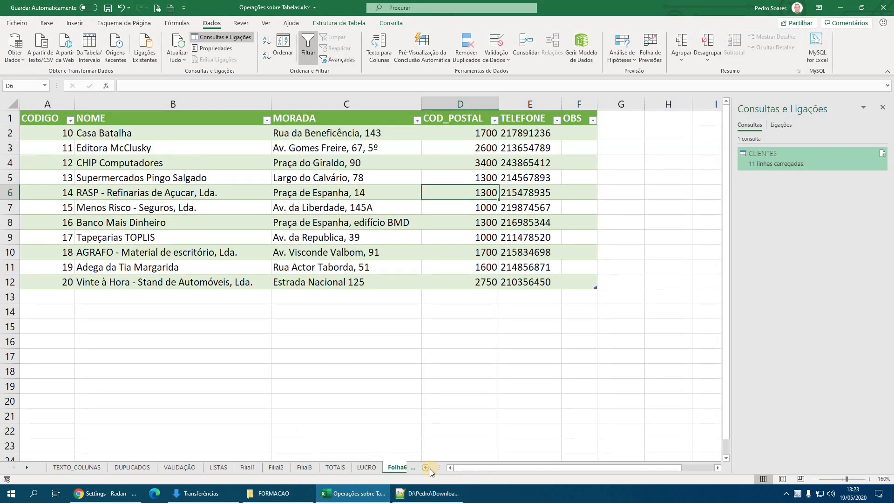
Add a new worksheet and start a text/CSV import of Conversão.txt to preview its data.
left_click(425, 467)
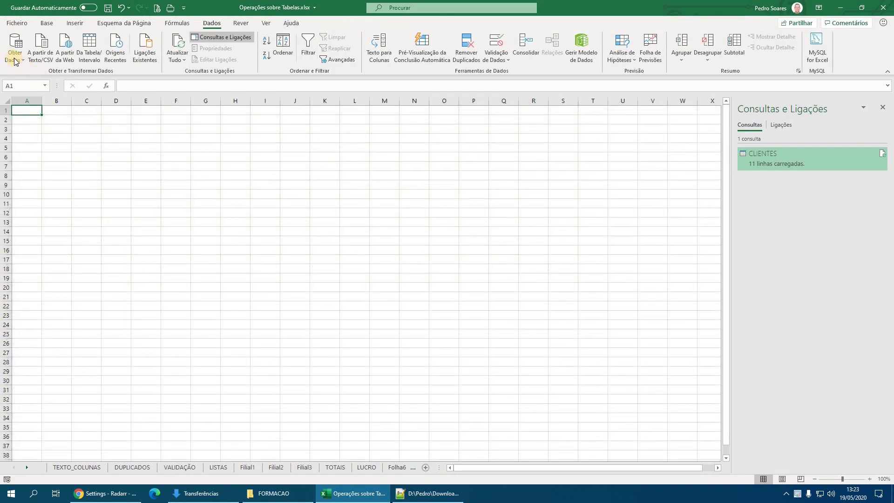
left_click(15, 60)
mouse_move(43, 77)
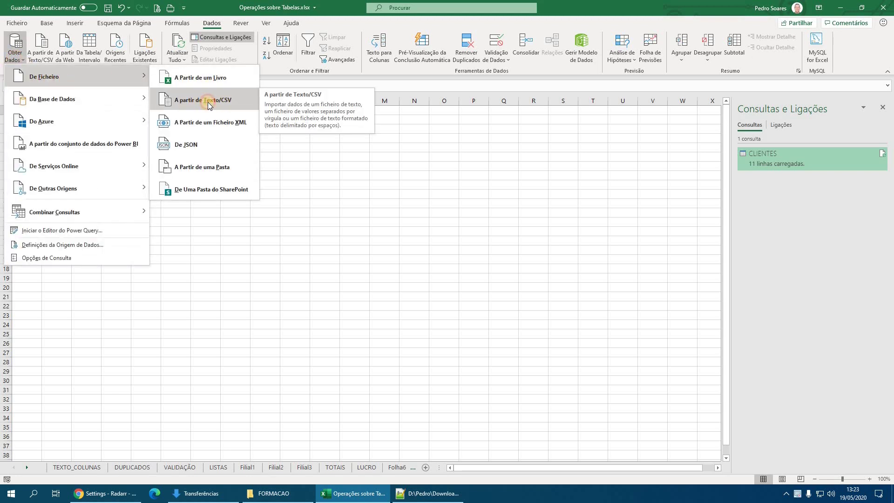
left_click(209, 101)
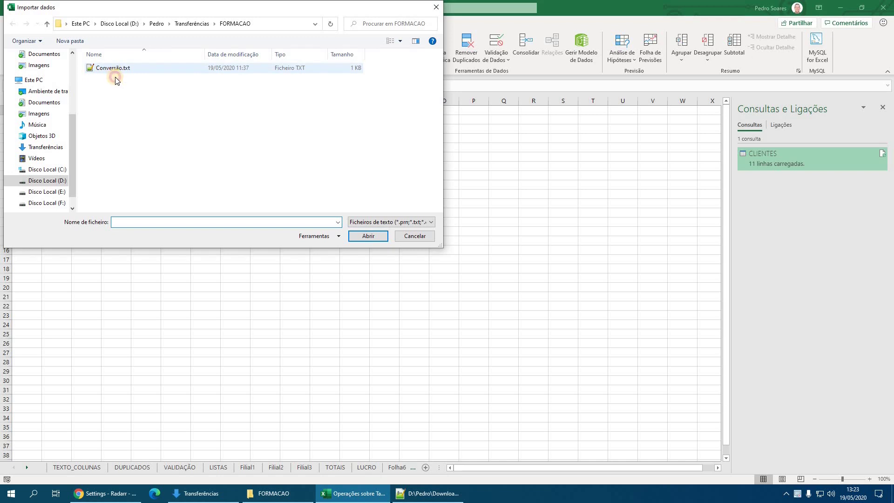
left_click(116, 78)
left_click(375, 239)
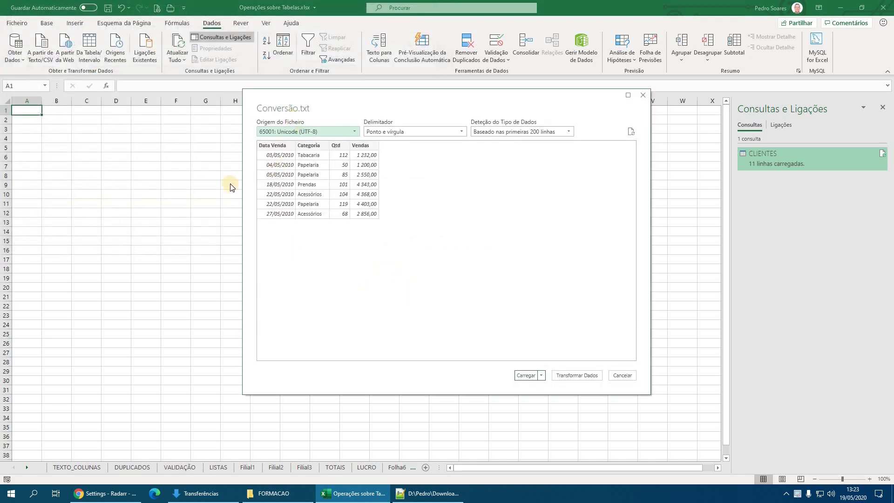
left_click_drag(344, 100, 341, 114)
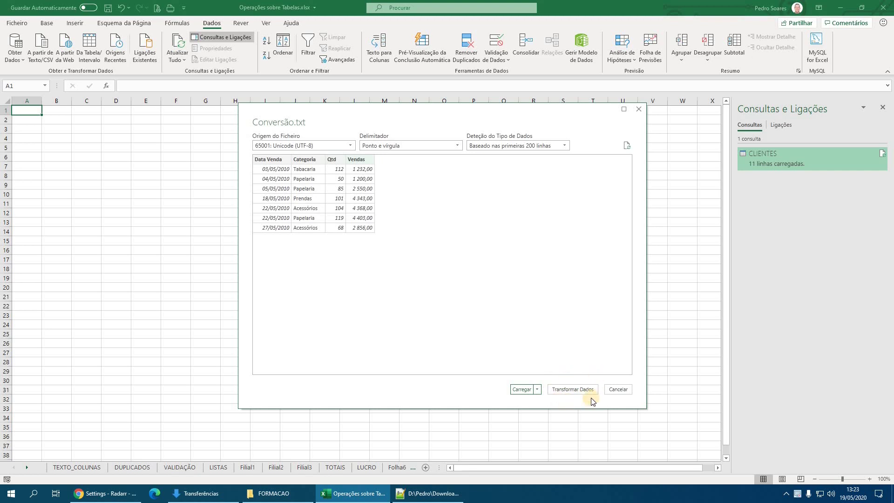
Try Vírgula as the import delimiter, then load the Conversão.txt data with Ponto e vírgula as the delimiter.
left_click(395, 146)
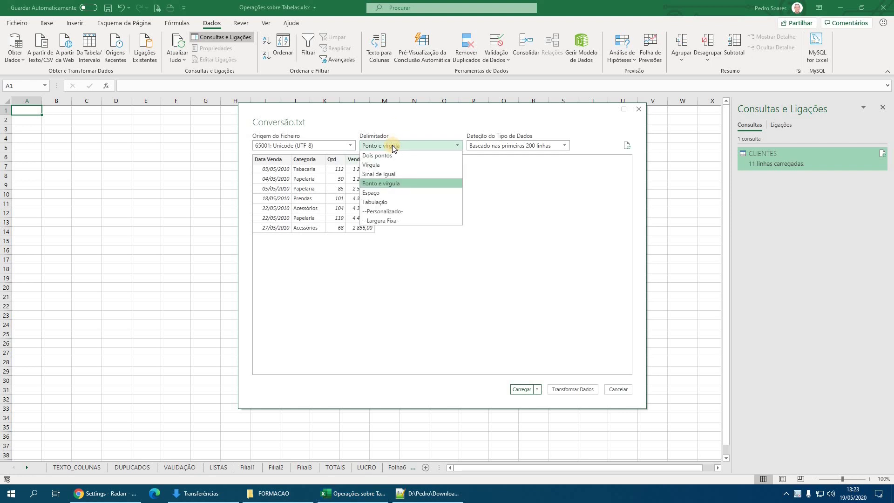
left_click(382, 184)
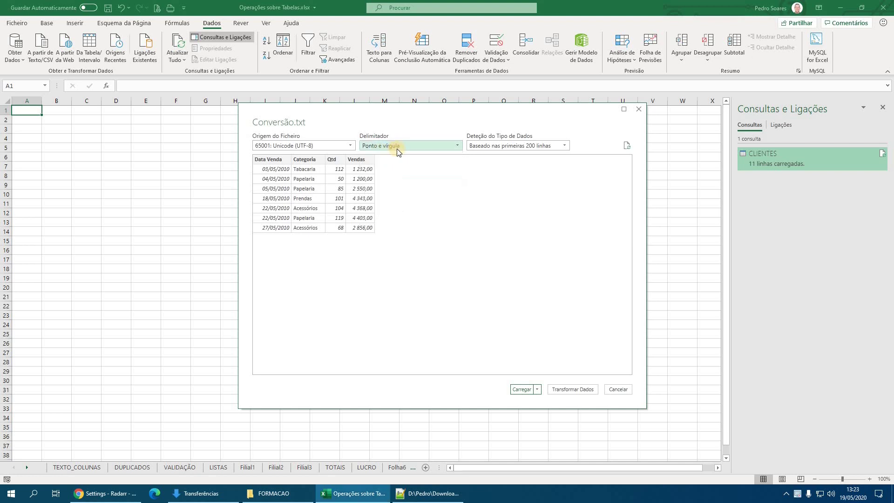
left_click(393, 146)
left_click(392, 164)
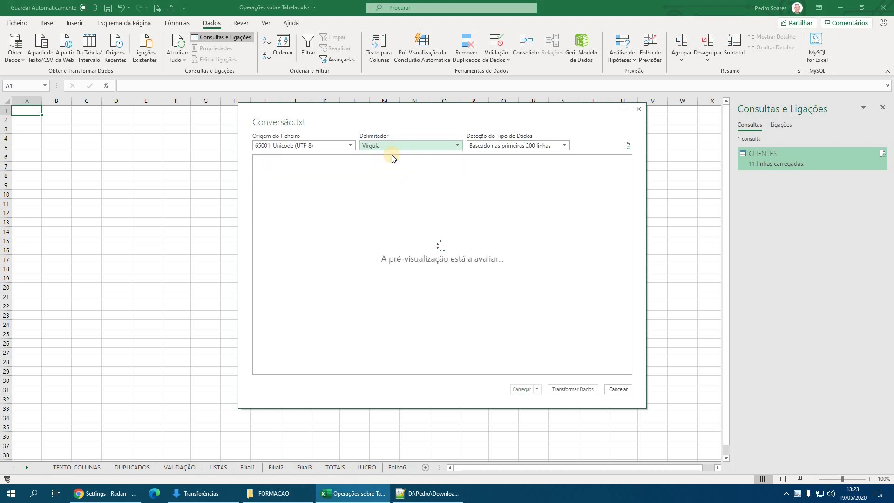
left_click(393, 144)
left_click(392, 184)
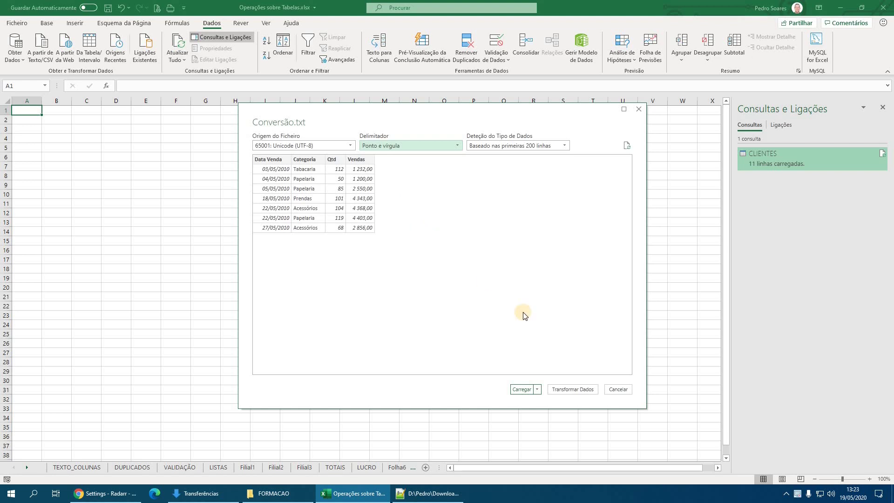
left_click(523, 390)
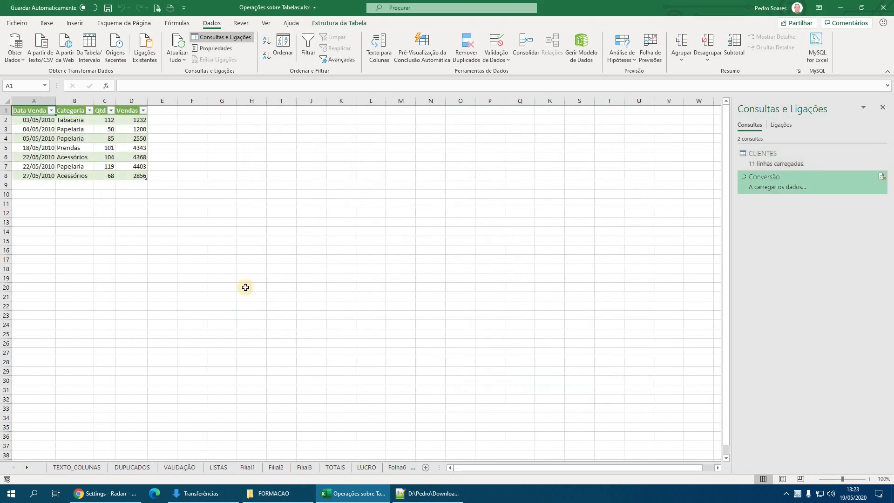
Format the Vendas values in D2:D8 of the imported Conversão table as euro currency with two decimal places.
scroll(108, 172, "up", 5, "ctrl")
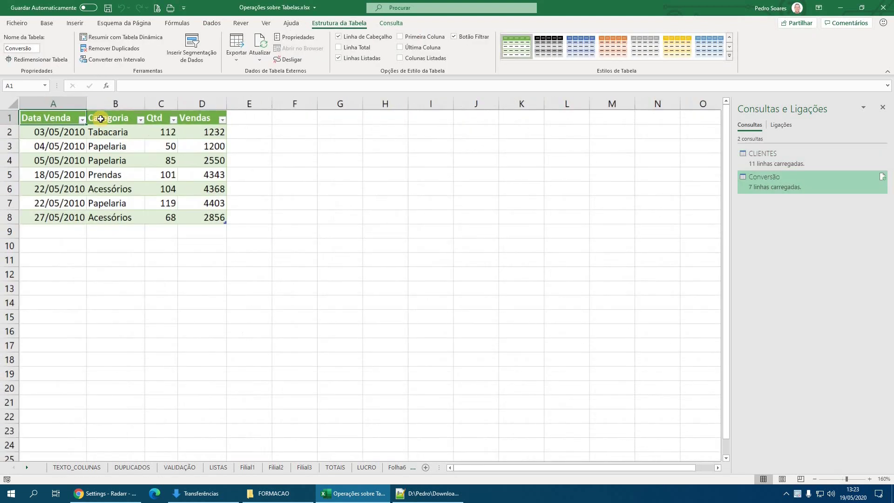
left_click_drag(99, 105, 118, 106)
left_click_drag(186, 106, 254, 107)
left_click_drag(312, 112, 326, 107)
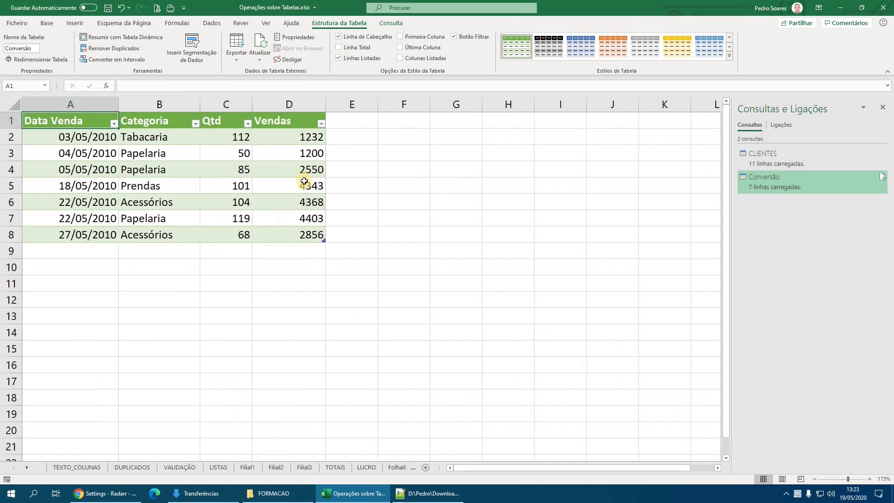
left_click(305, 185)
left_click(49, 25)
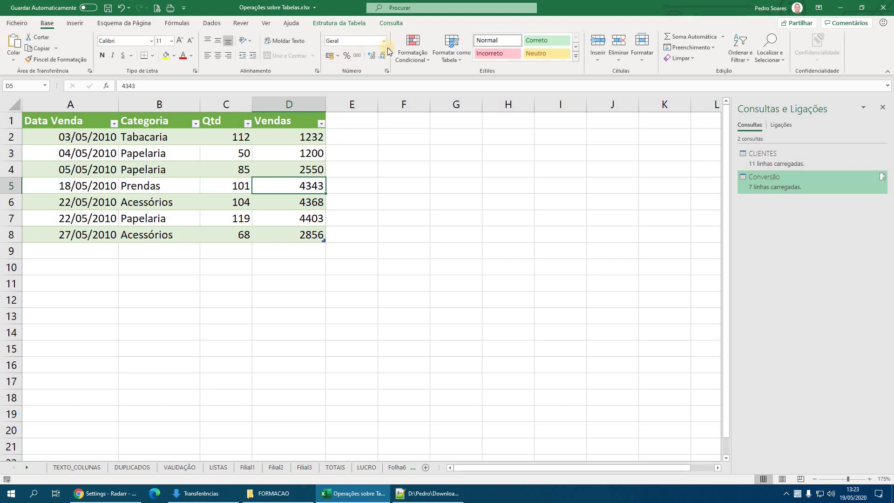
left_click_drag(295, 141, 292, 235)
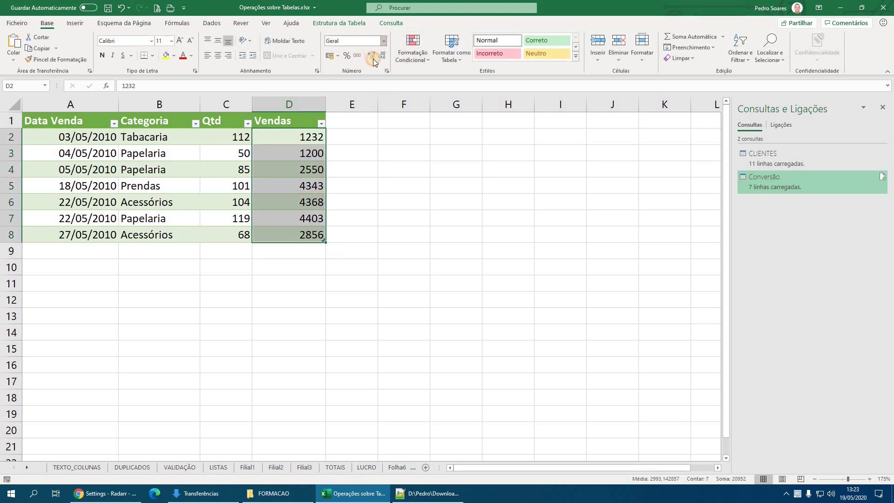
left_click(383, 41)
left_click(68, 184)
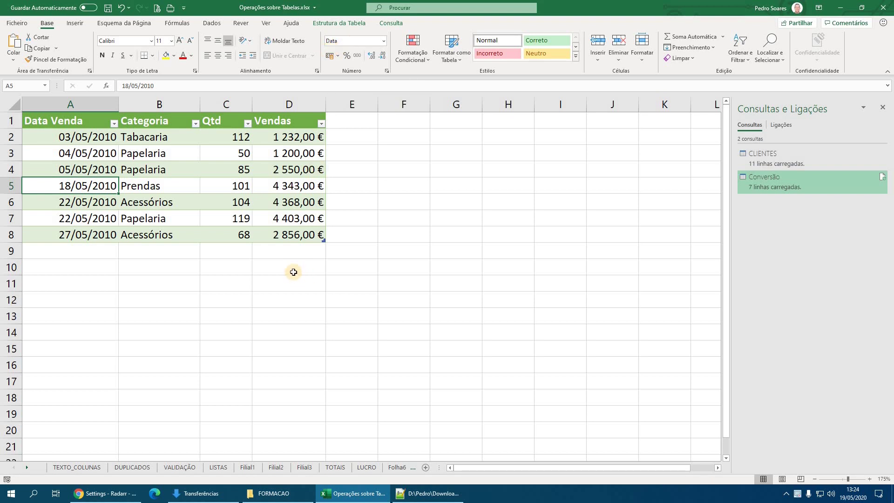
Add a new worksheet, then switch to Chrome and open the bookmarked Taxas Euribor actuais page.
left_click(211, 26)
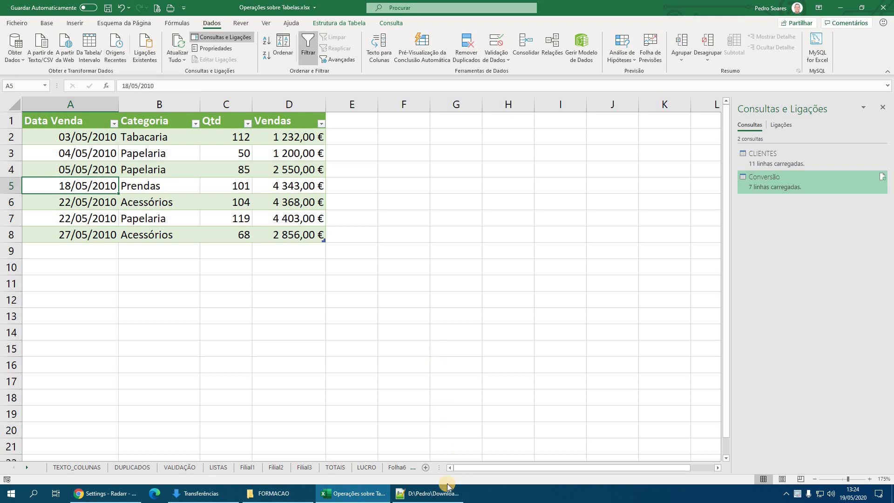
left_click(424, 468)
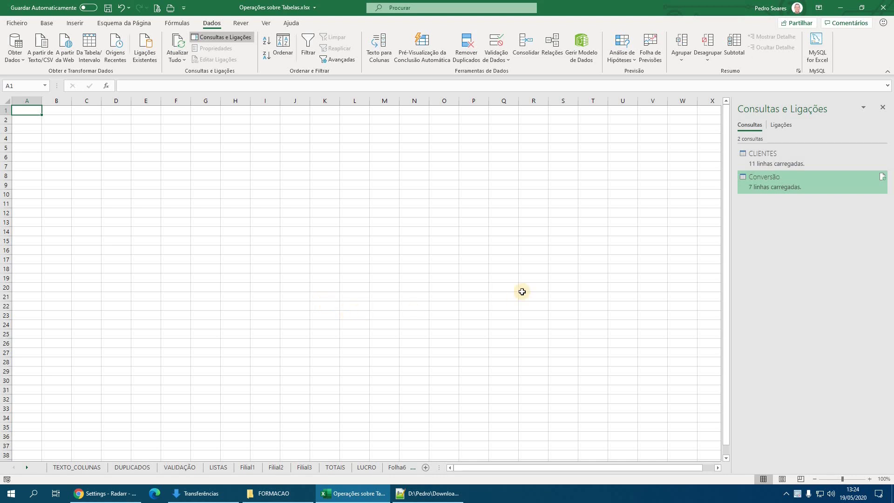
left_click(112, 493)
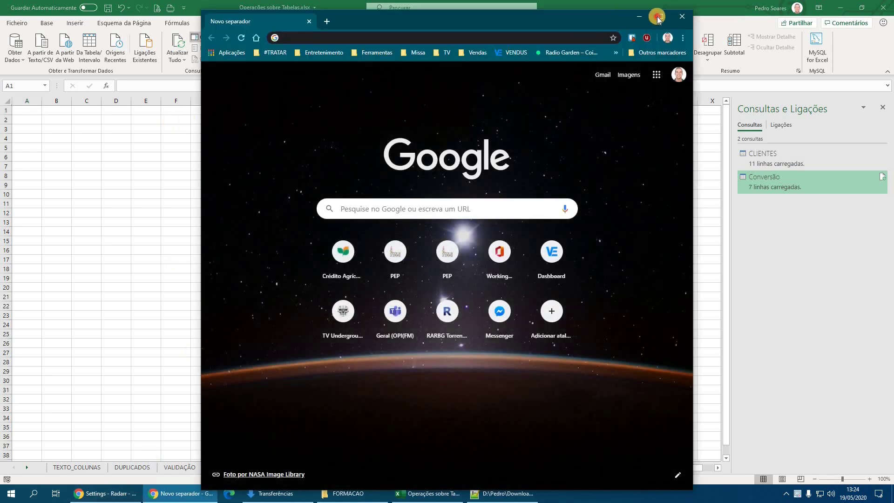
left_click(661, 15)
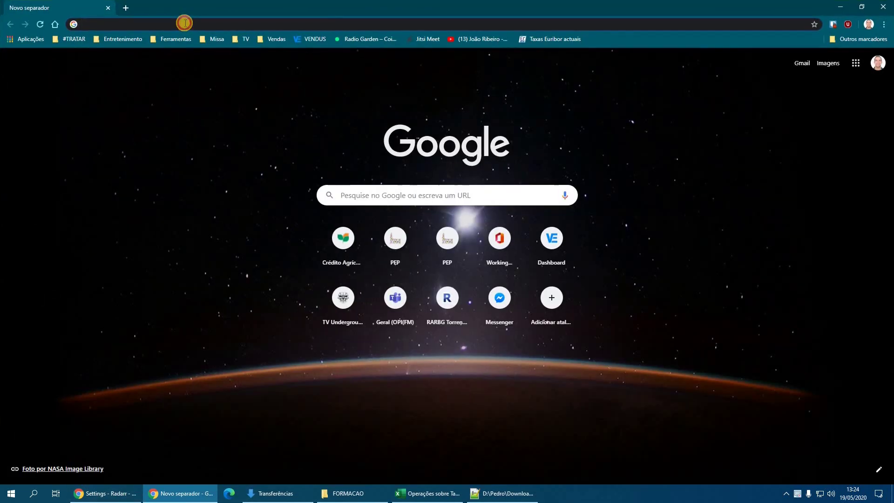
left_click(184, 23)
left_click(205, 267)
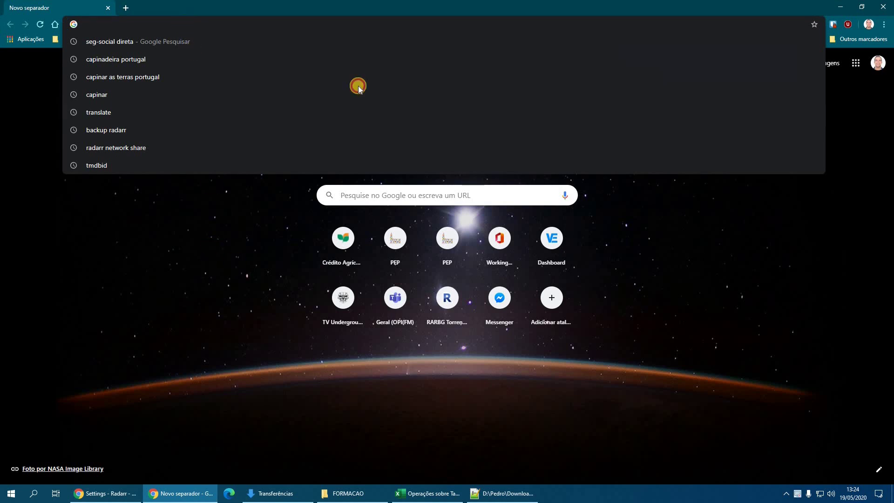
left_click(565, 35)
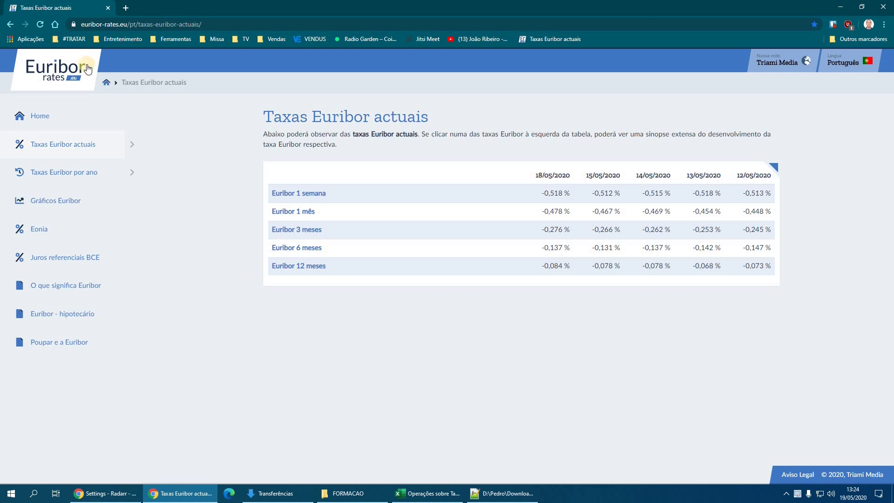
Examine the current Euribor rates table on the page and copy the page's web address.
left_click(71, 146)
left_click_drag(269, 177, 646, 322)
left_click(586, 284)
left_click(154, 26)
key("ctrl+c")
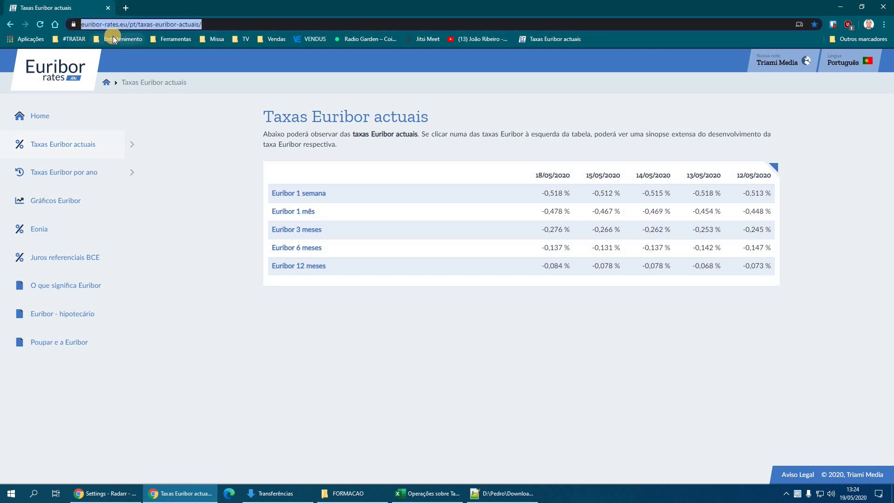
left_click(427, 493)
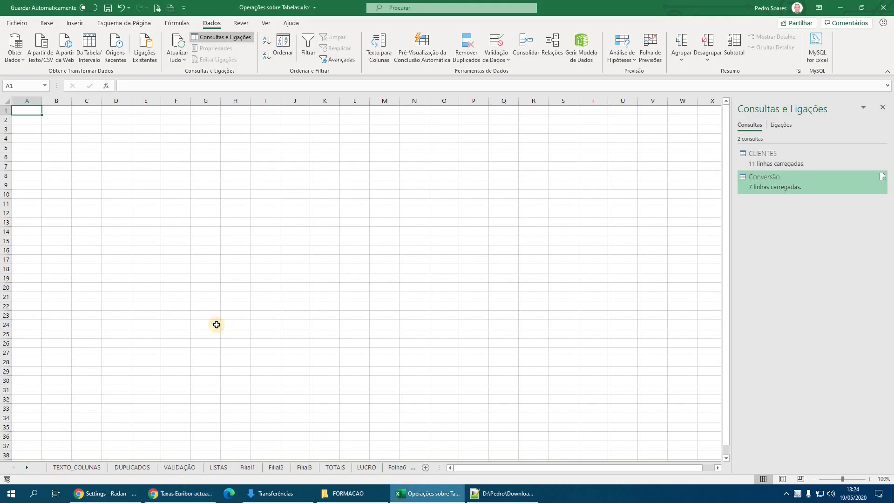
left_click(15, 46)
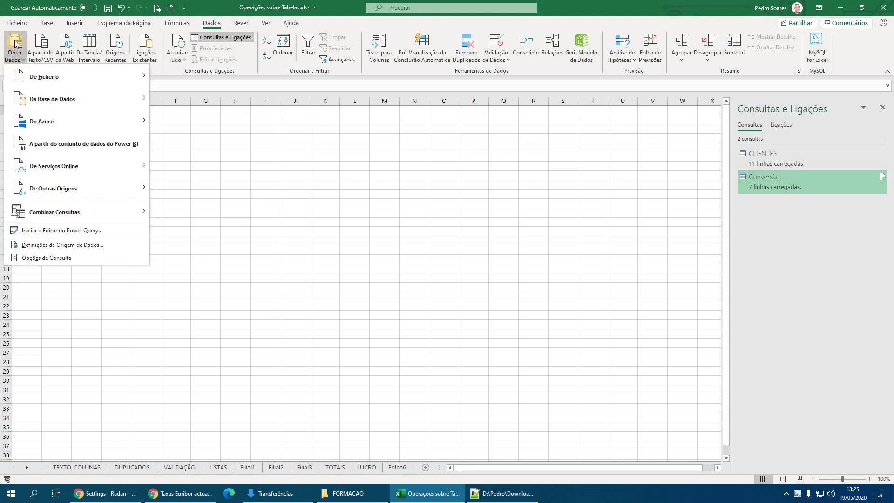
left_click(78, 188)
left_click(50, 51)
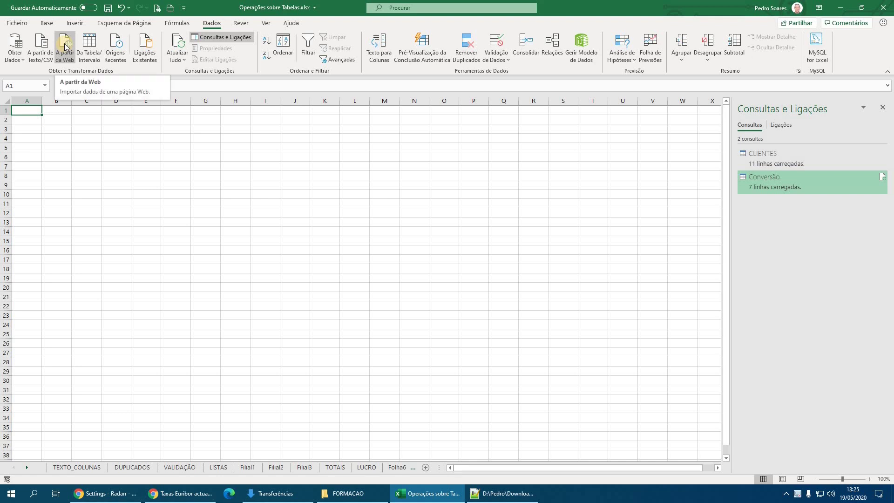
left_click(66, 45)
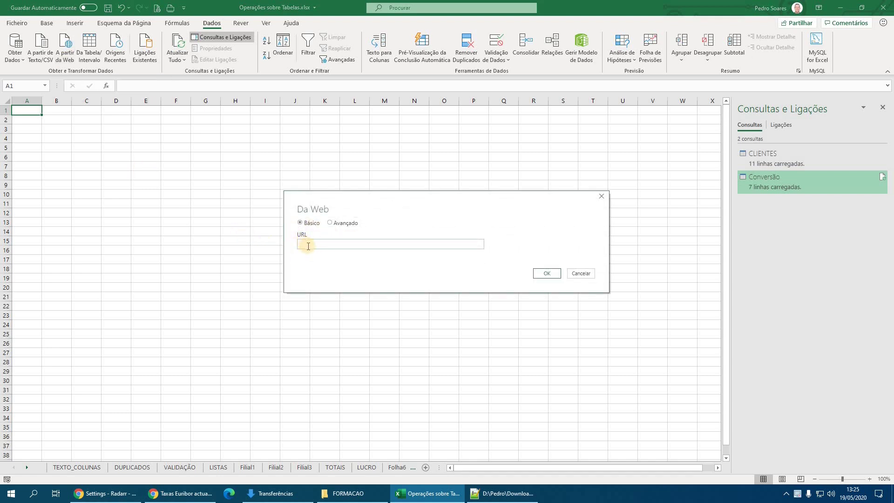
key("ctrl+v")
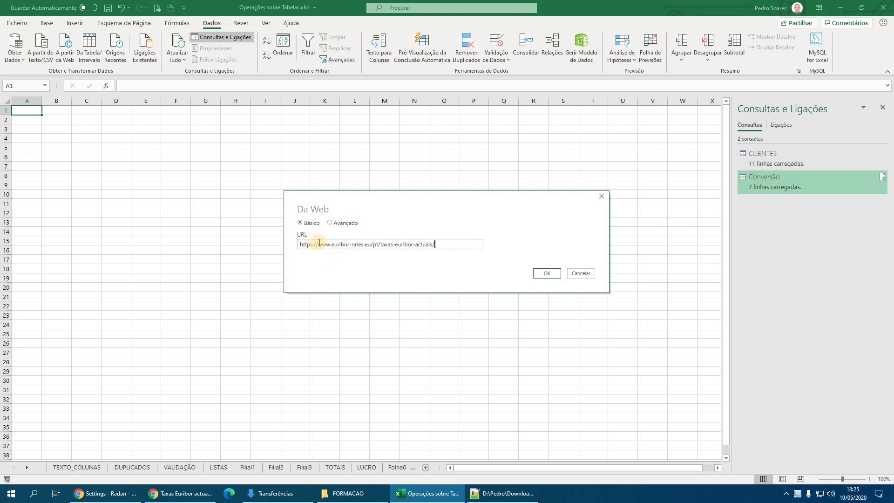
left_click(545, 273)
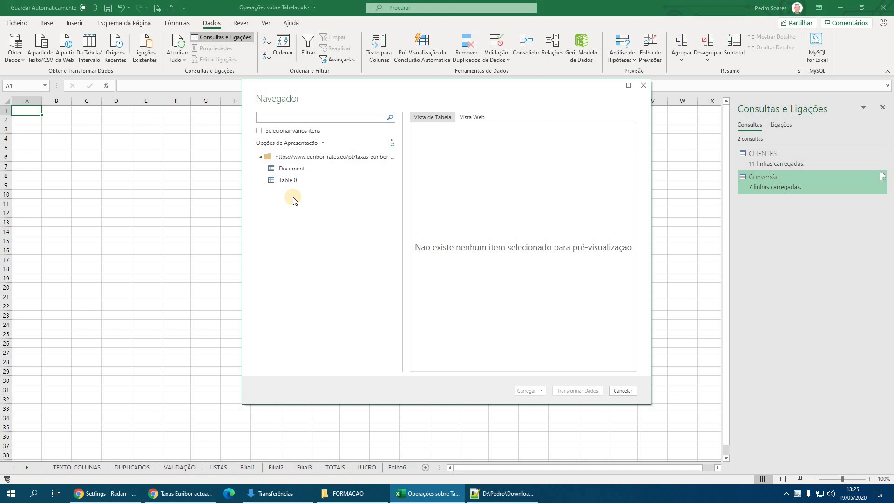
Preview the Document and Table 0 items, compare Table 0 with the web page, and load Table 0 into the worksheet.
left_click(292, 168)
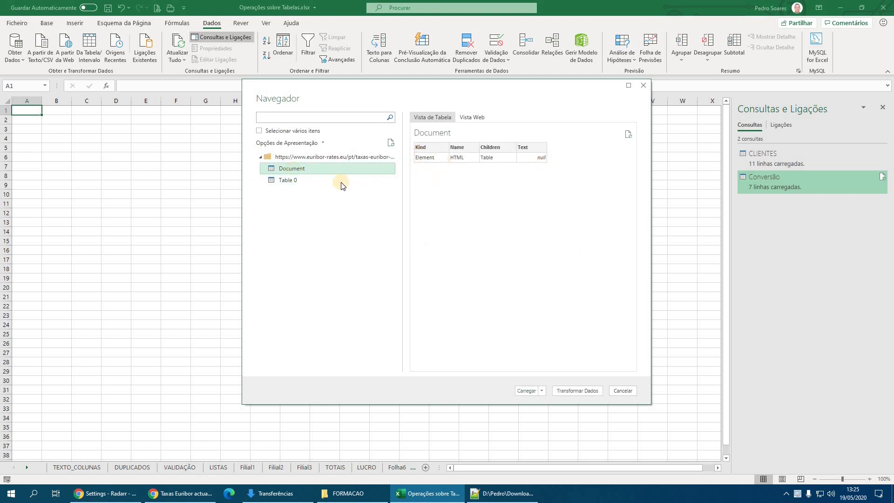
left_click(281, 180)
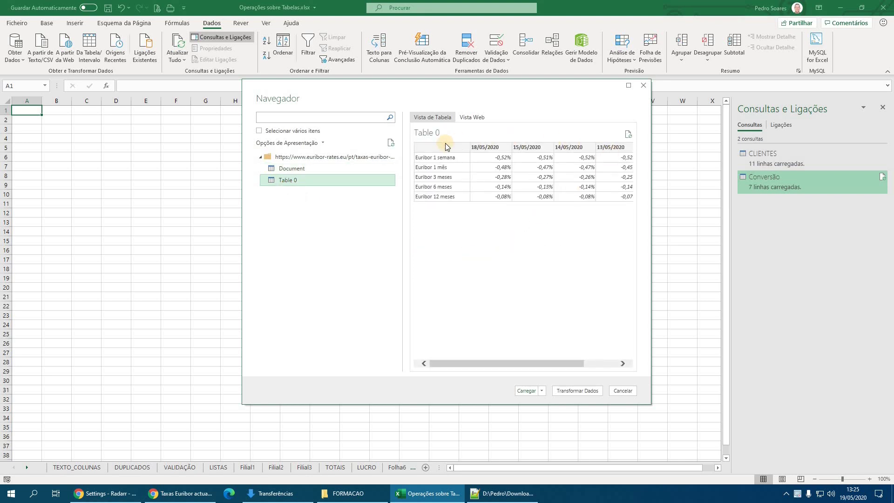
left_click(184, 494)
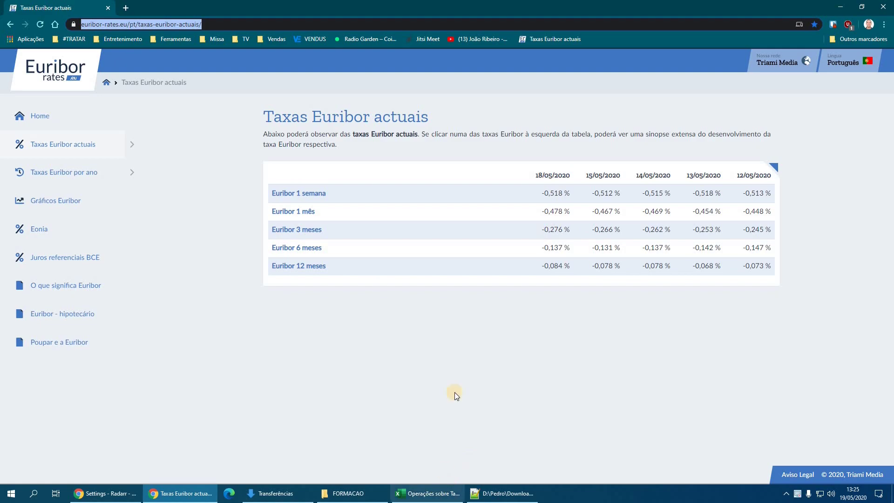
key("alt+Tab")
left_click(473, 117)
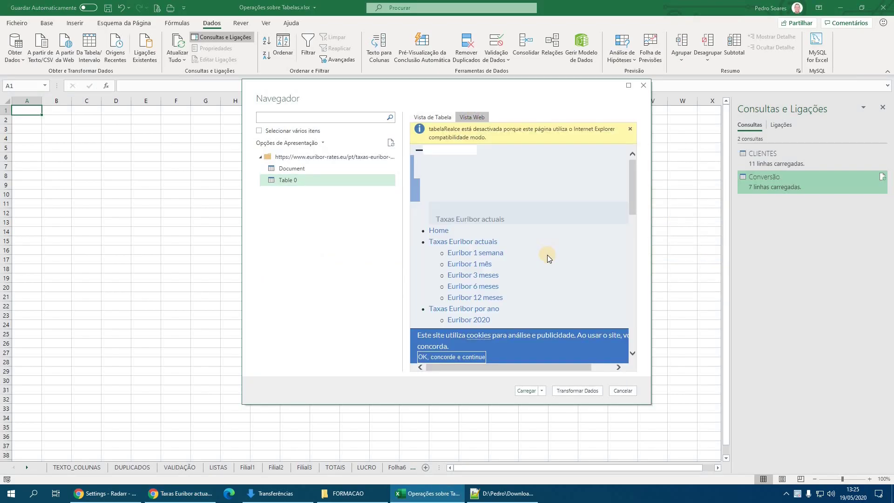
scroll(547, 258, "down", 10)
scroll(548, 264, "up", 10)
left_click(438, 116)
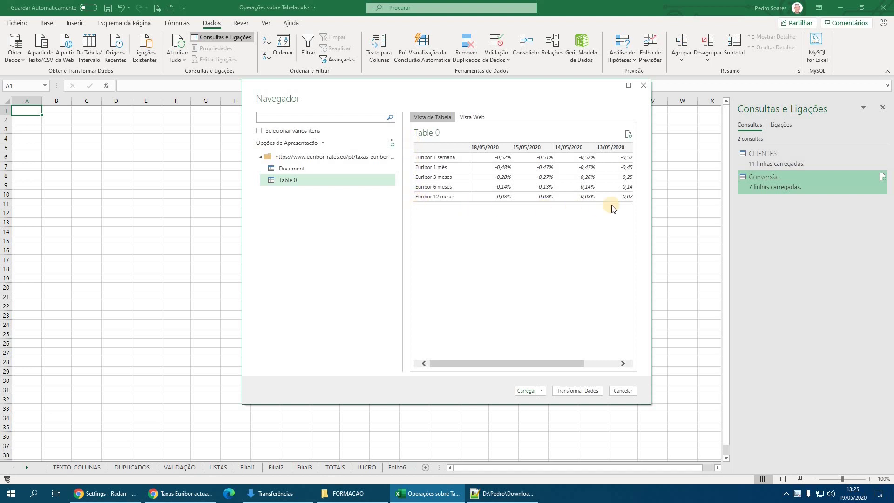
left_click_drag(563, 364, 477, 362)
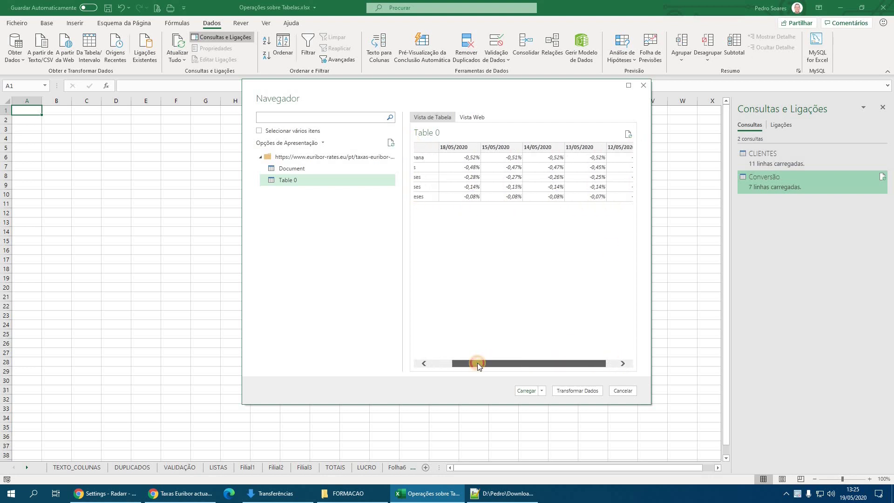
left_click(528, 391)
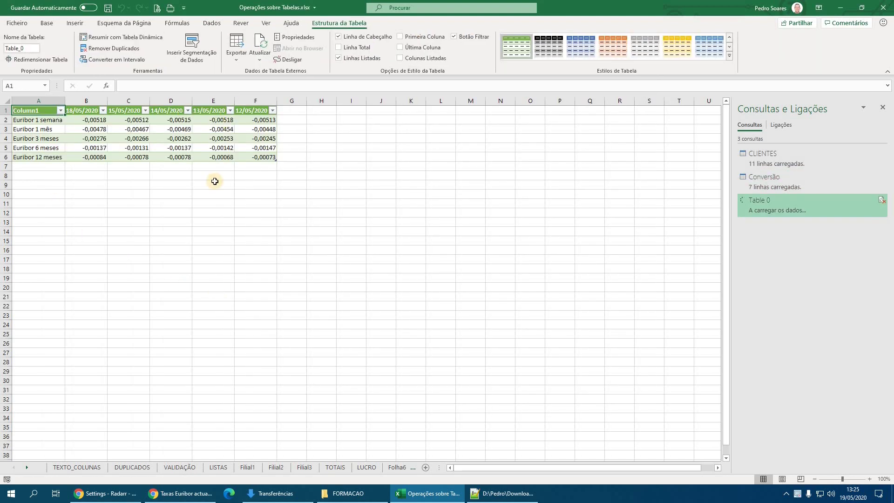
Format the Euribor rates in B2:F6 as percentages with four decimal places.
scroll(128, 226, "up", 6)
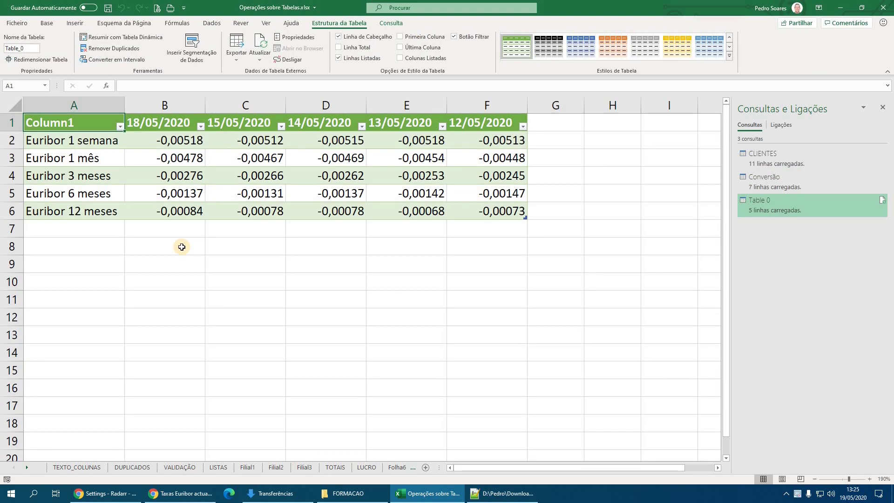
left_click_drag(167, 140, 420, 194)
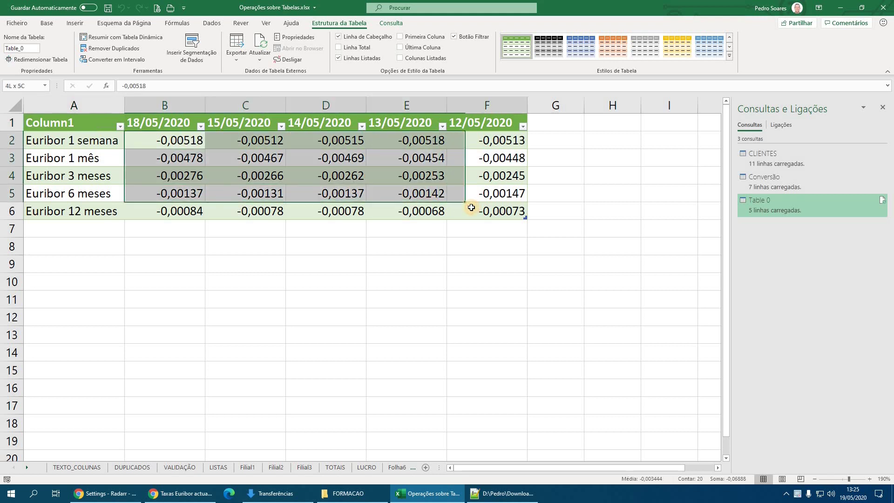
left_click_drag(471, 207, 508, 213)
left_click(47, 23)
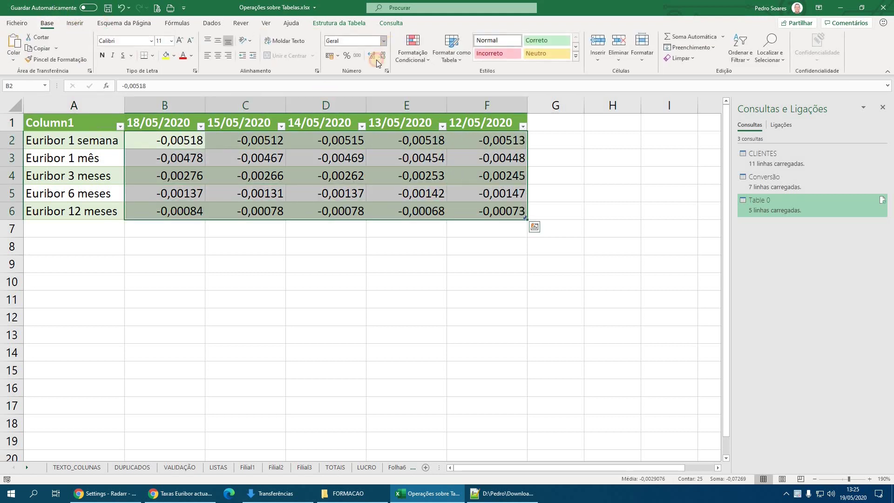
left_click(384, 41)
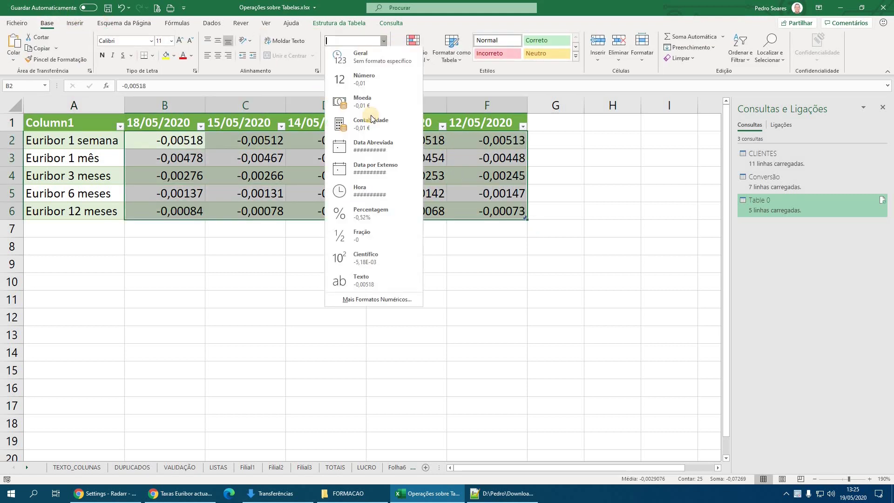
left_click(371, 215)
left_click(371, 56)
left_click(371, 55)
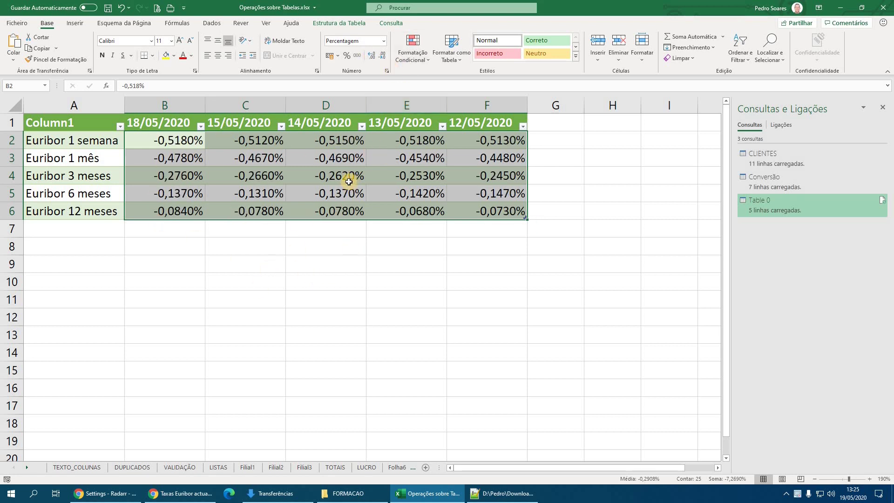
left_click(347, 287)
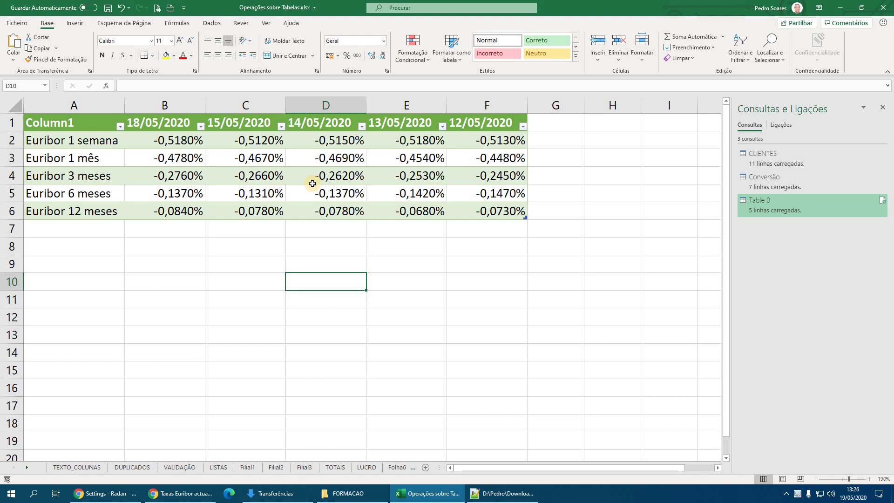
Refresh all of the workbook's external data and check the Table 0 query's last update time.
left_click(268, 176)
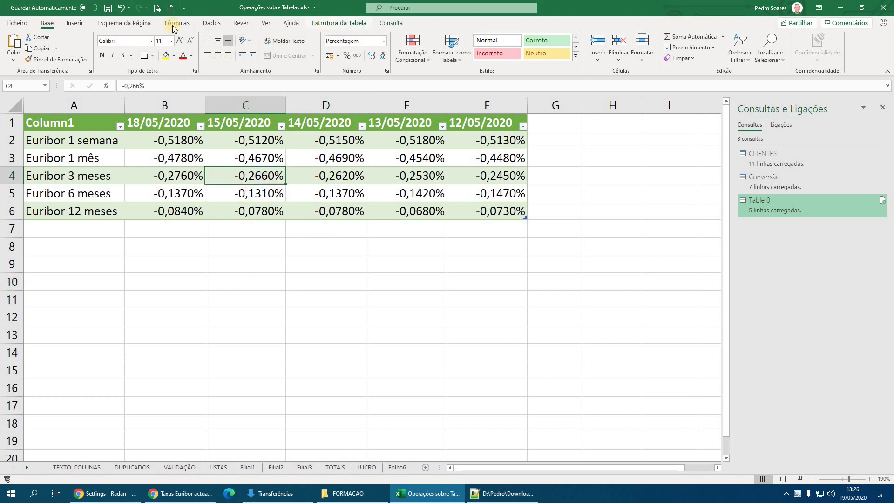
left_click(212, 23)
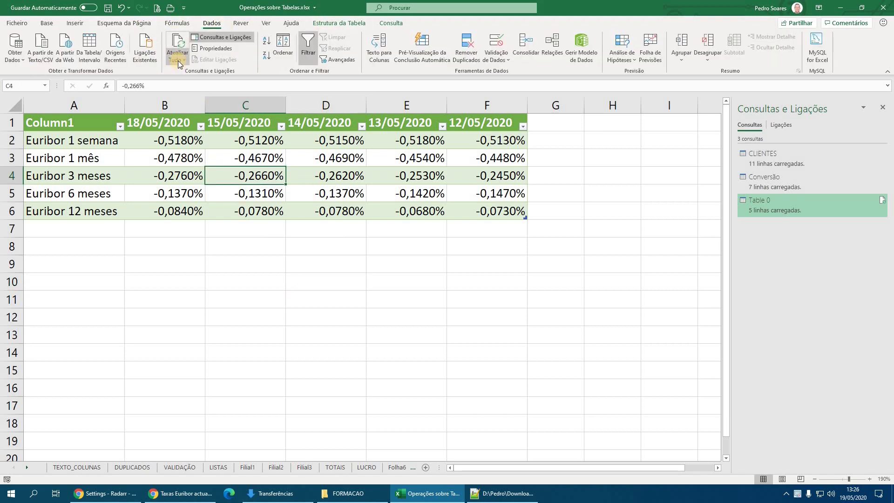
left_click(179, 63)
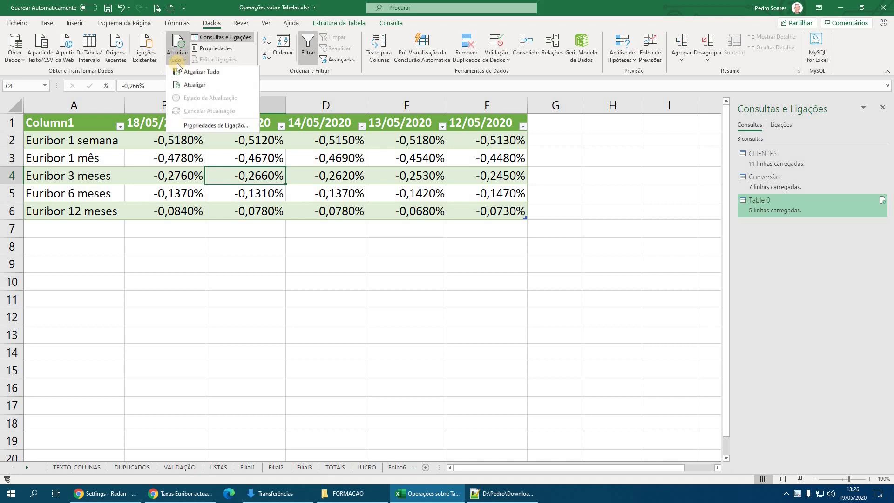
left_click(212, 73)
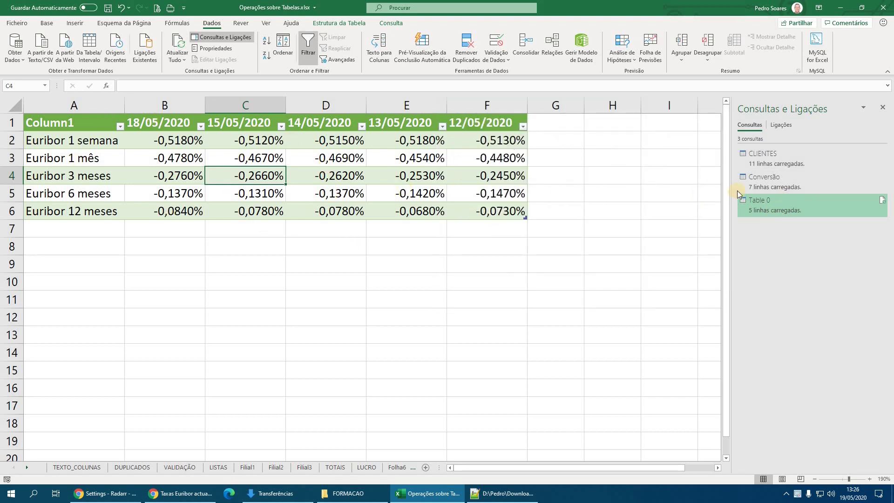
mouse_move(758, 207)
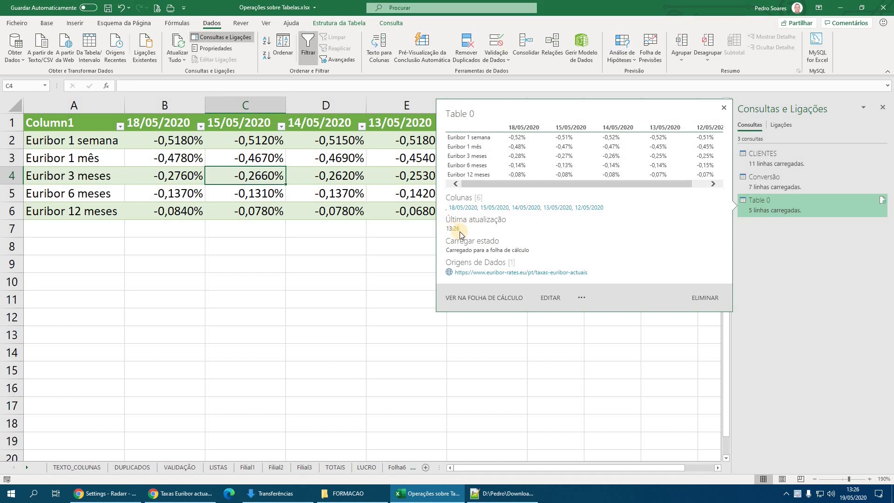
left_click(178, 157)
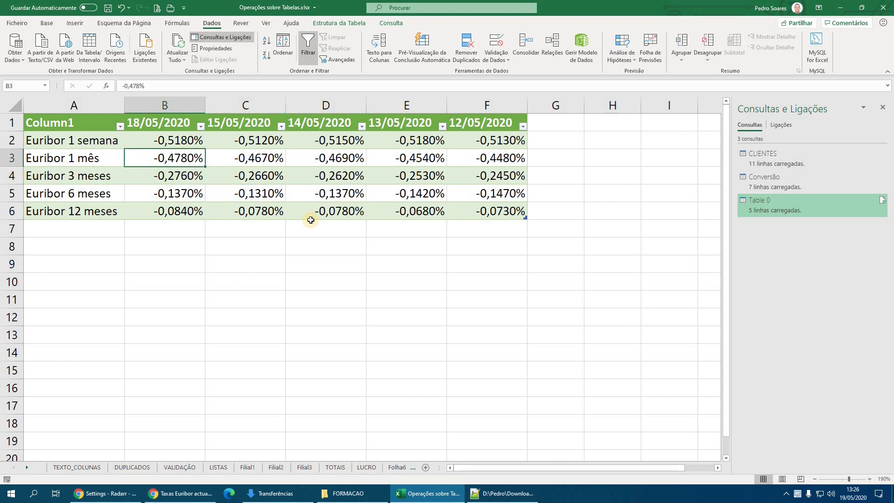